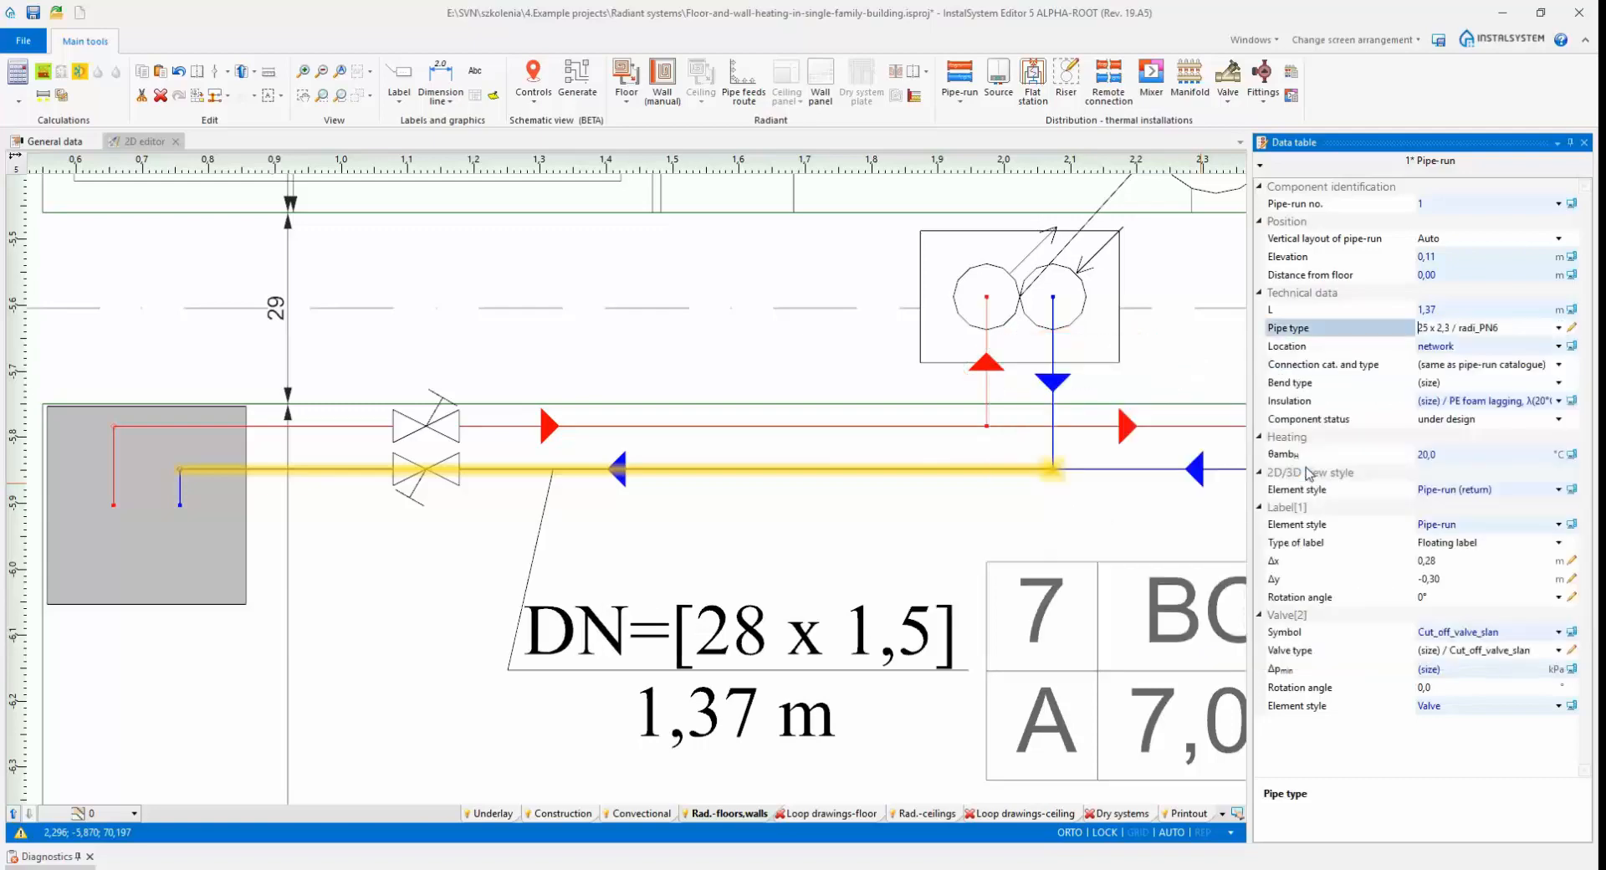
Set the valve type on the blue return pipe-run to GIACOMINI universal ball valve R850, size 25
{"action": "left_click", "coordinate": [451, 519]}
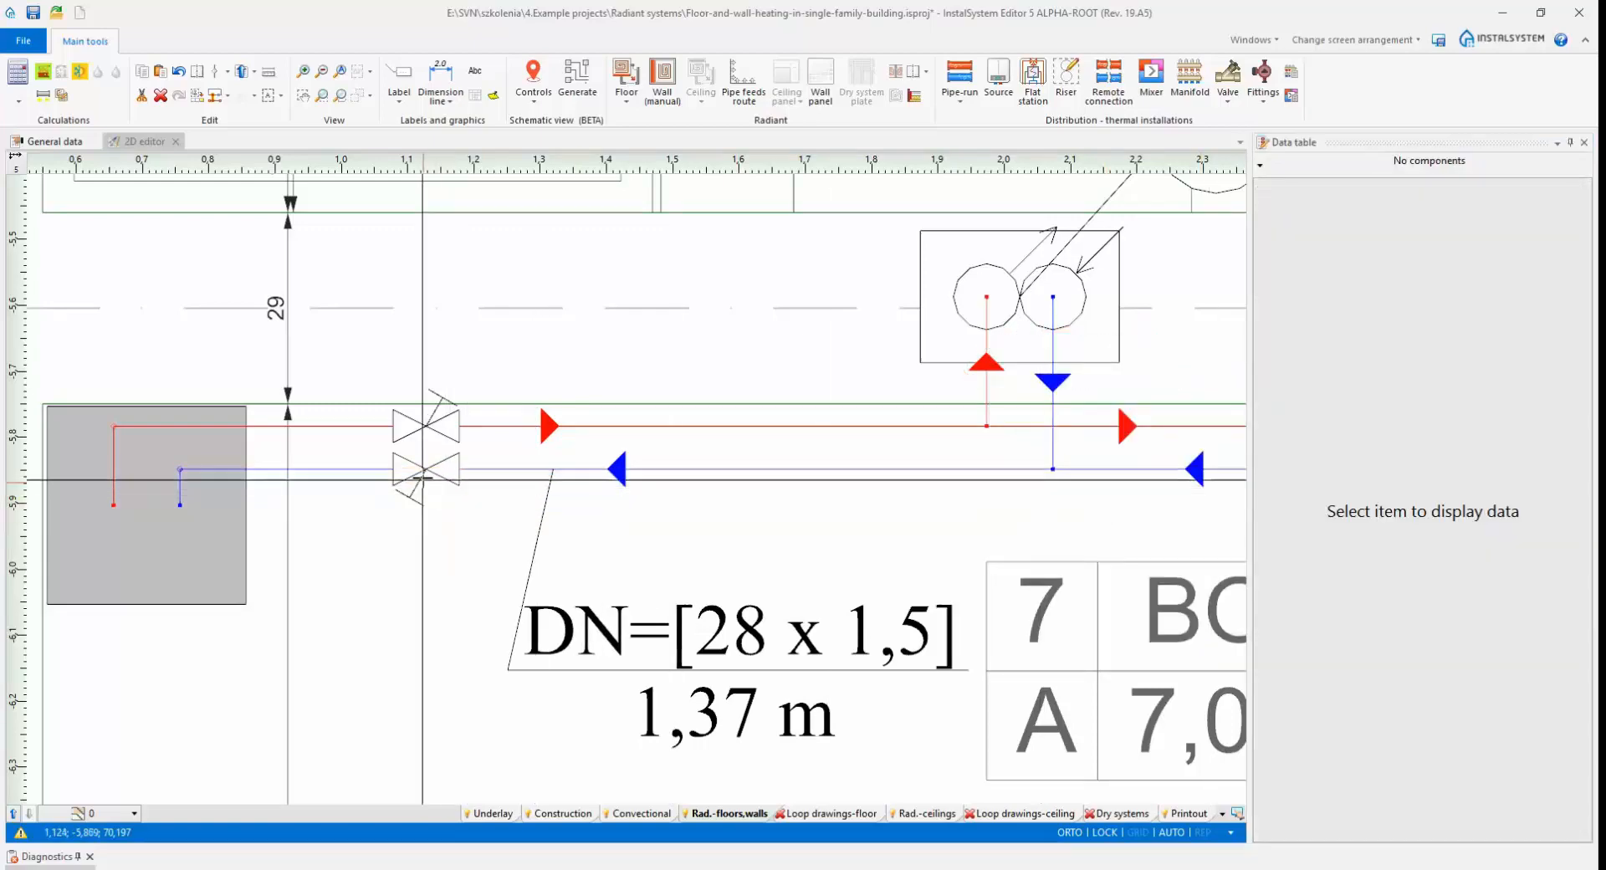
{"action": "left_click", "coordinate": [425, 468]}
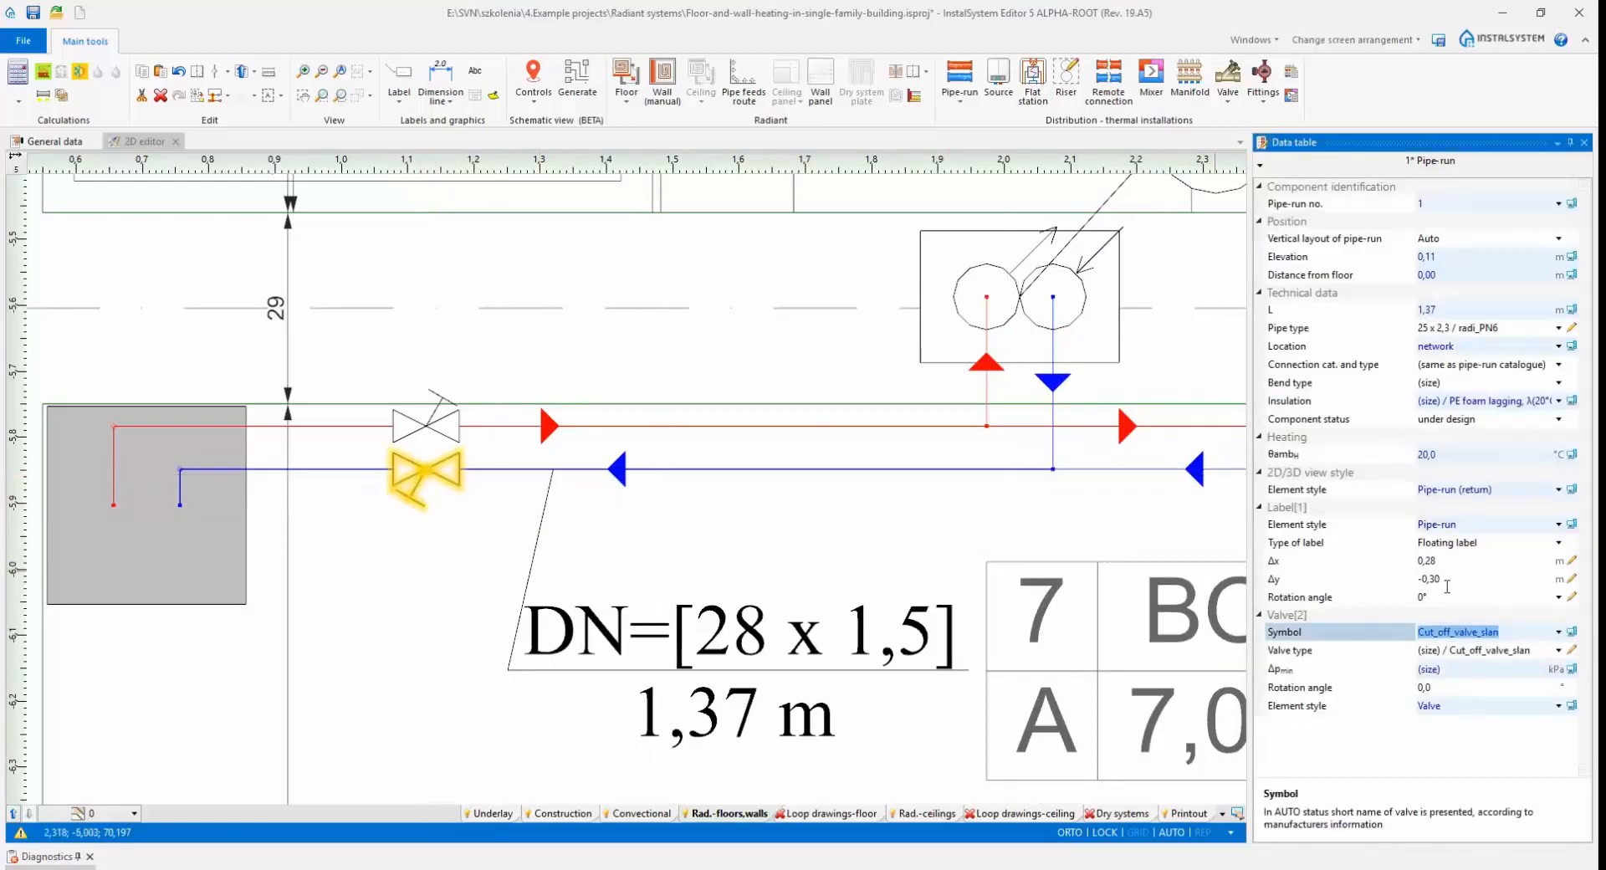
{"action": "left_click", "coordinate": [1561, 653]}
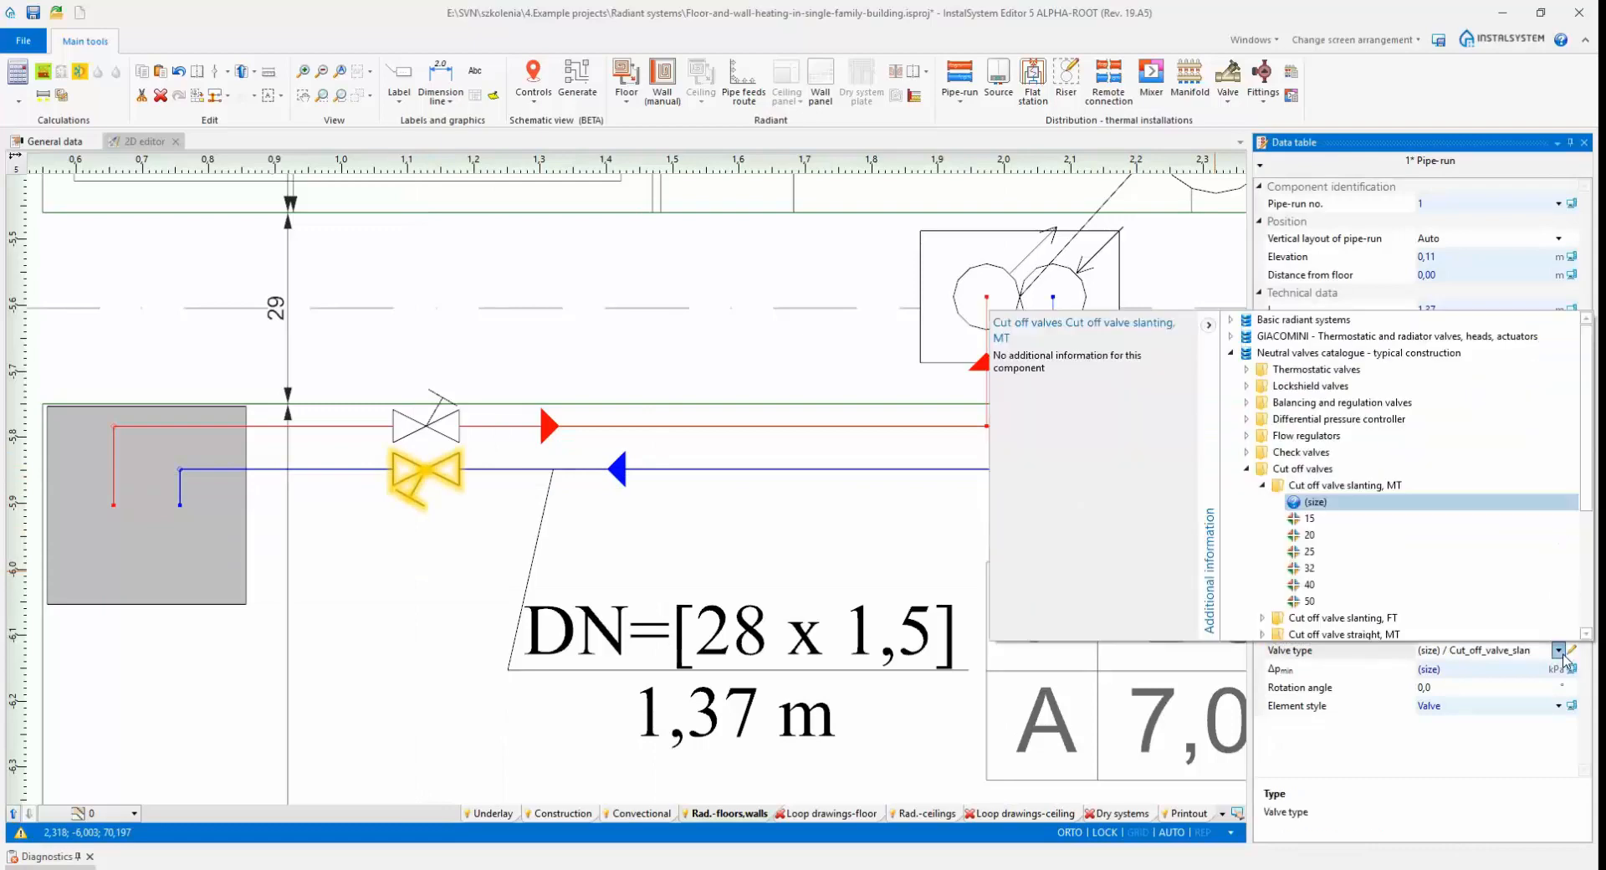
{"action": "left_click", "coordinate": [1231, 352]}
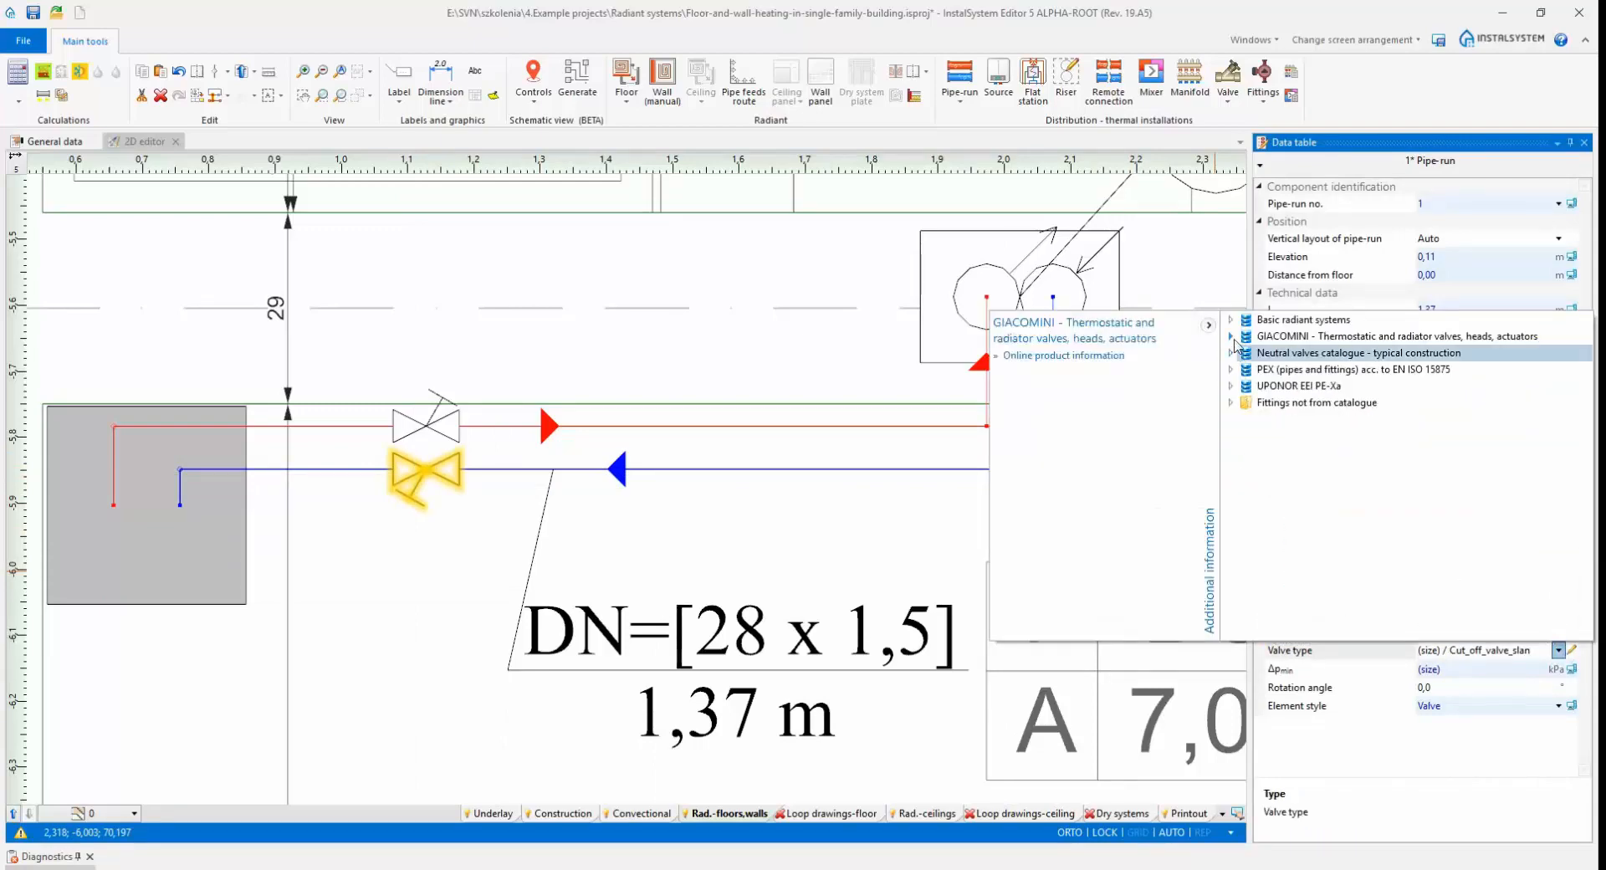
{"action": "left_click", "coordinate": [1231, 336]}
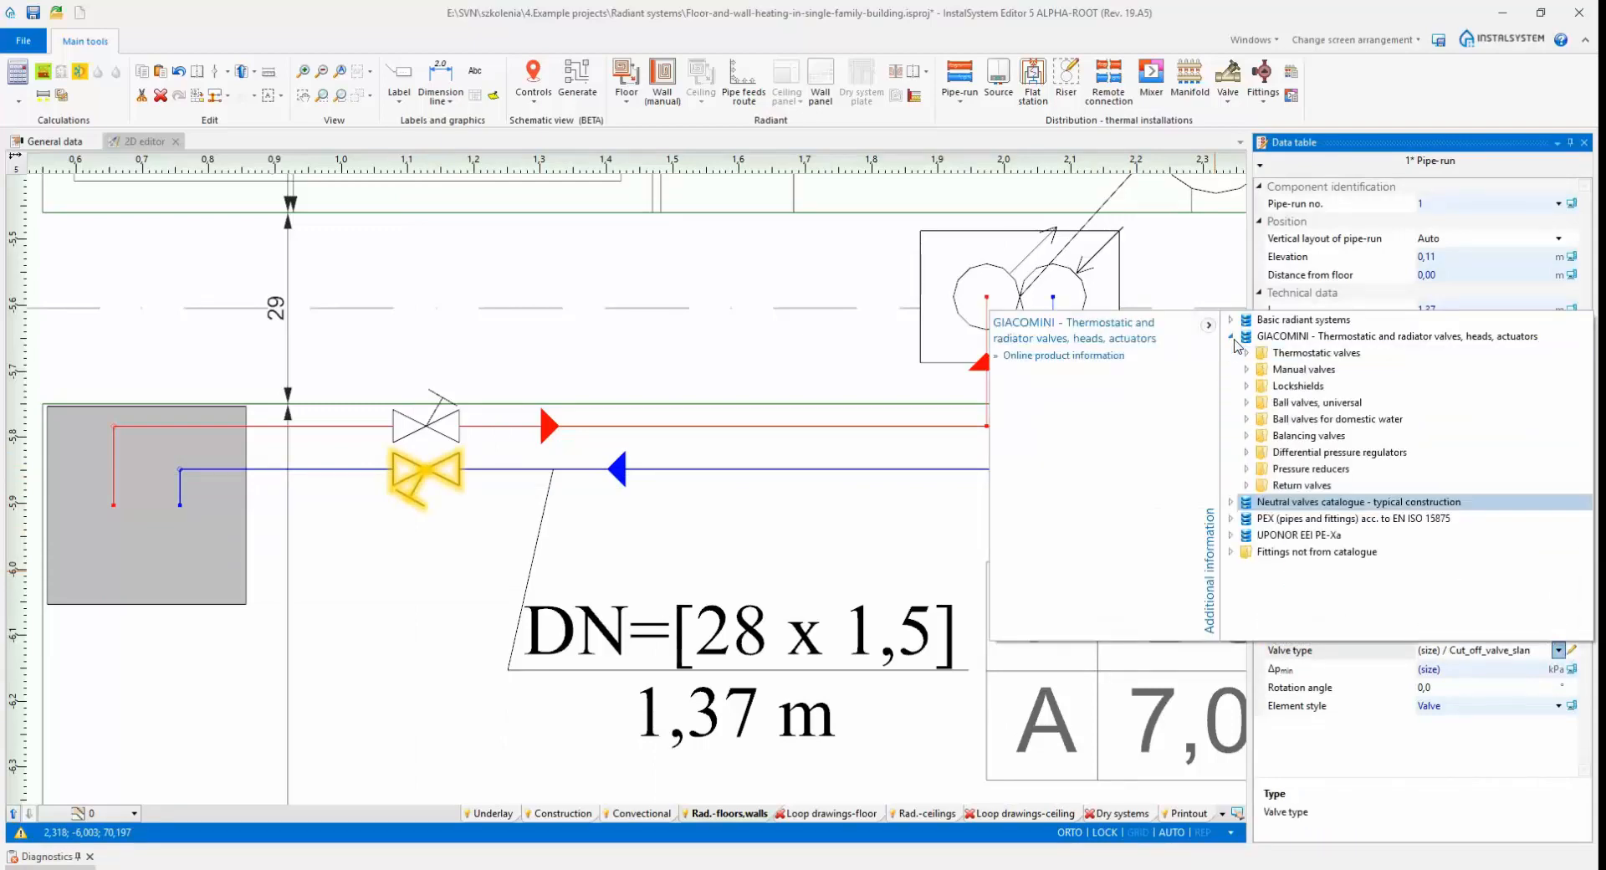
{"action": "left_click", "coordinate": [1247, 405]}
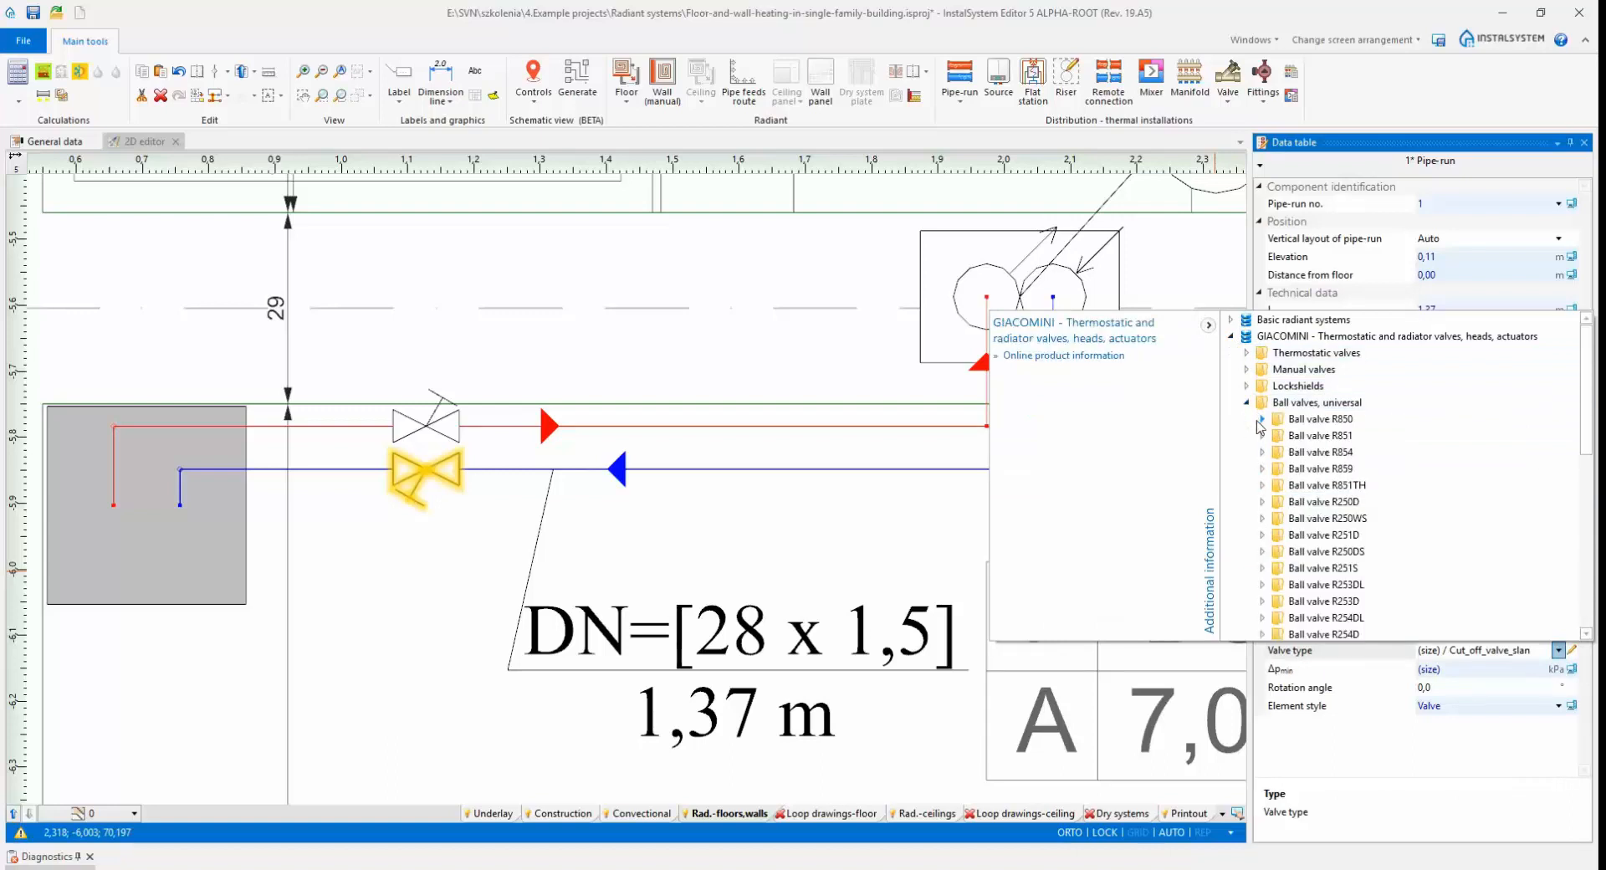
{"action": "left_click", "coordinate": [1264, 421]}
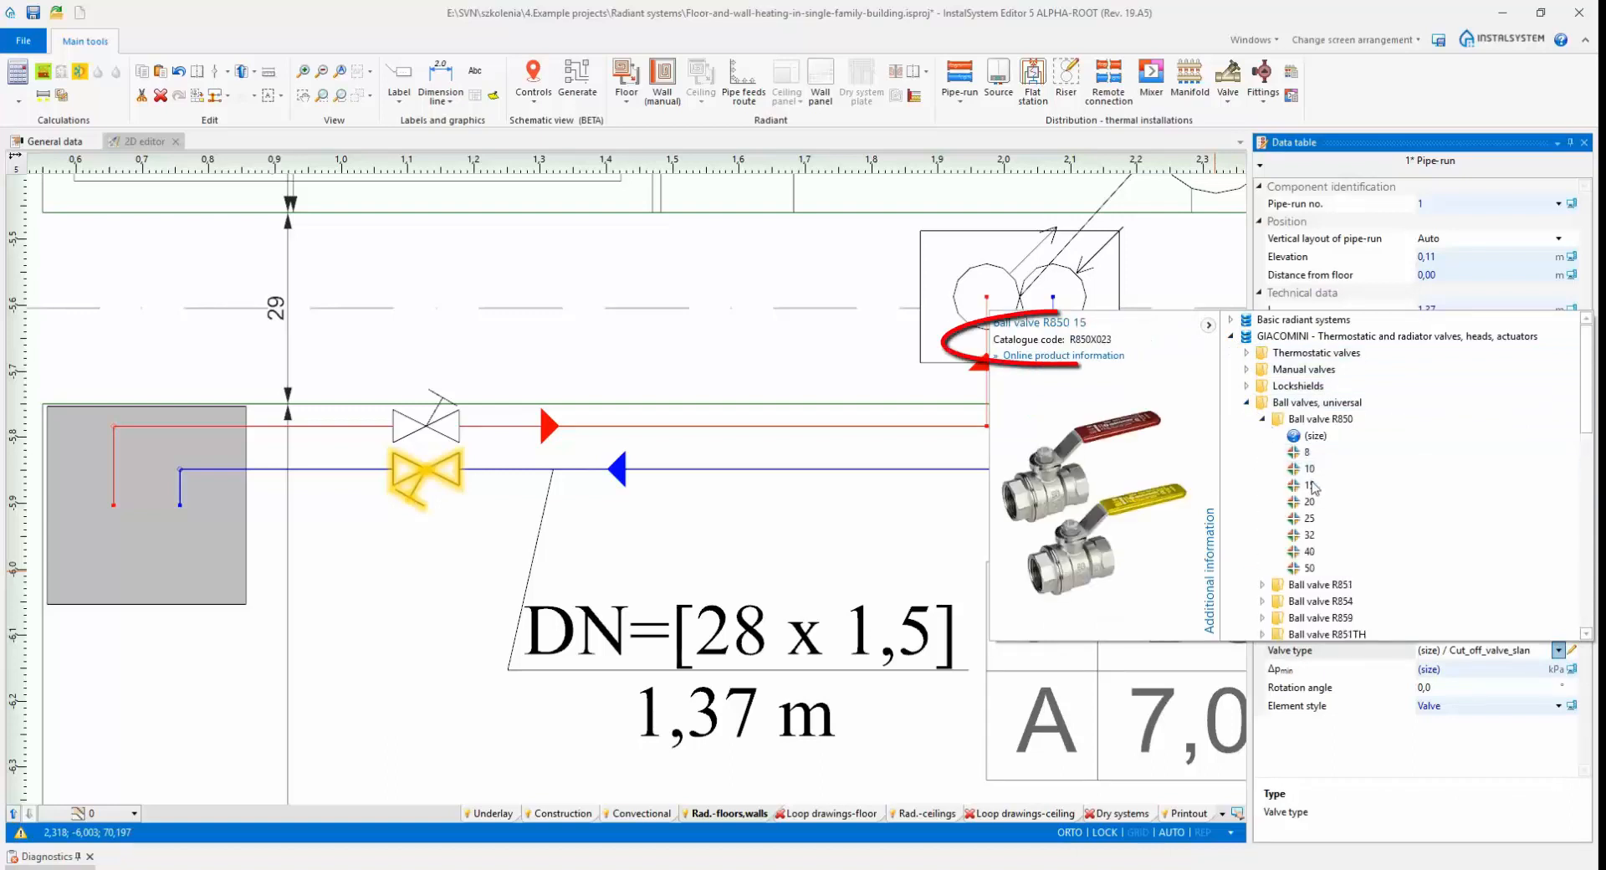
{"action": "double_click", "coordinate": [1309, 519]}
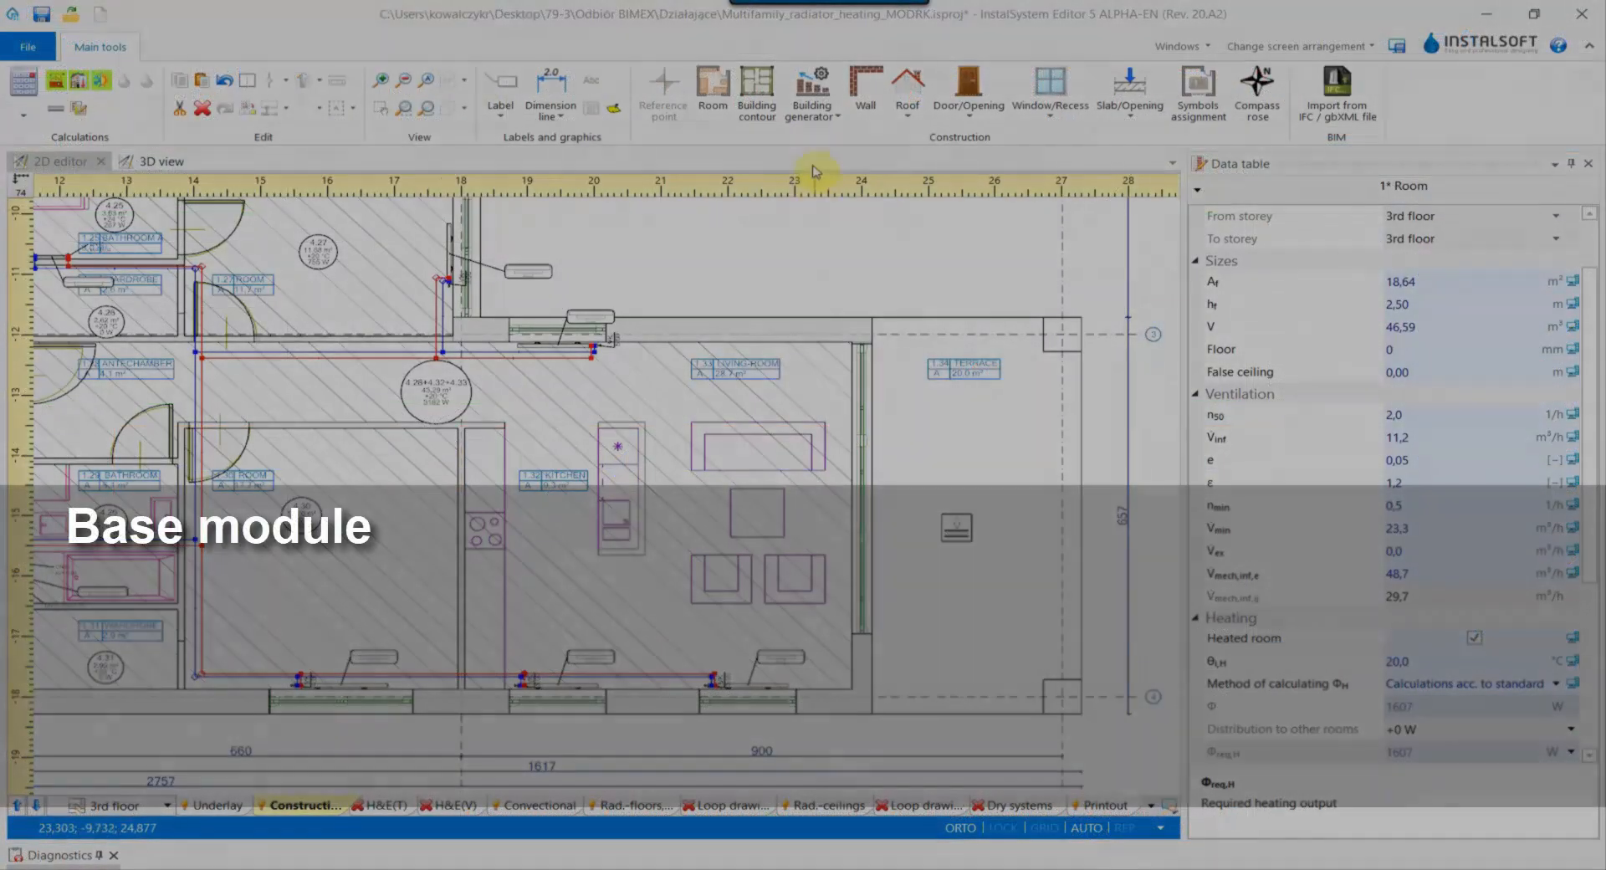
{"action": "left_click", "coordinate": [815, 119]}
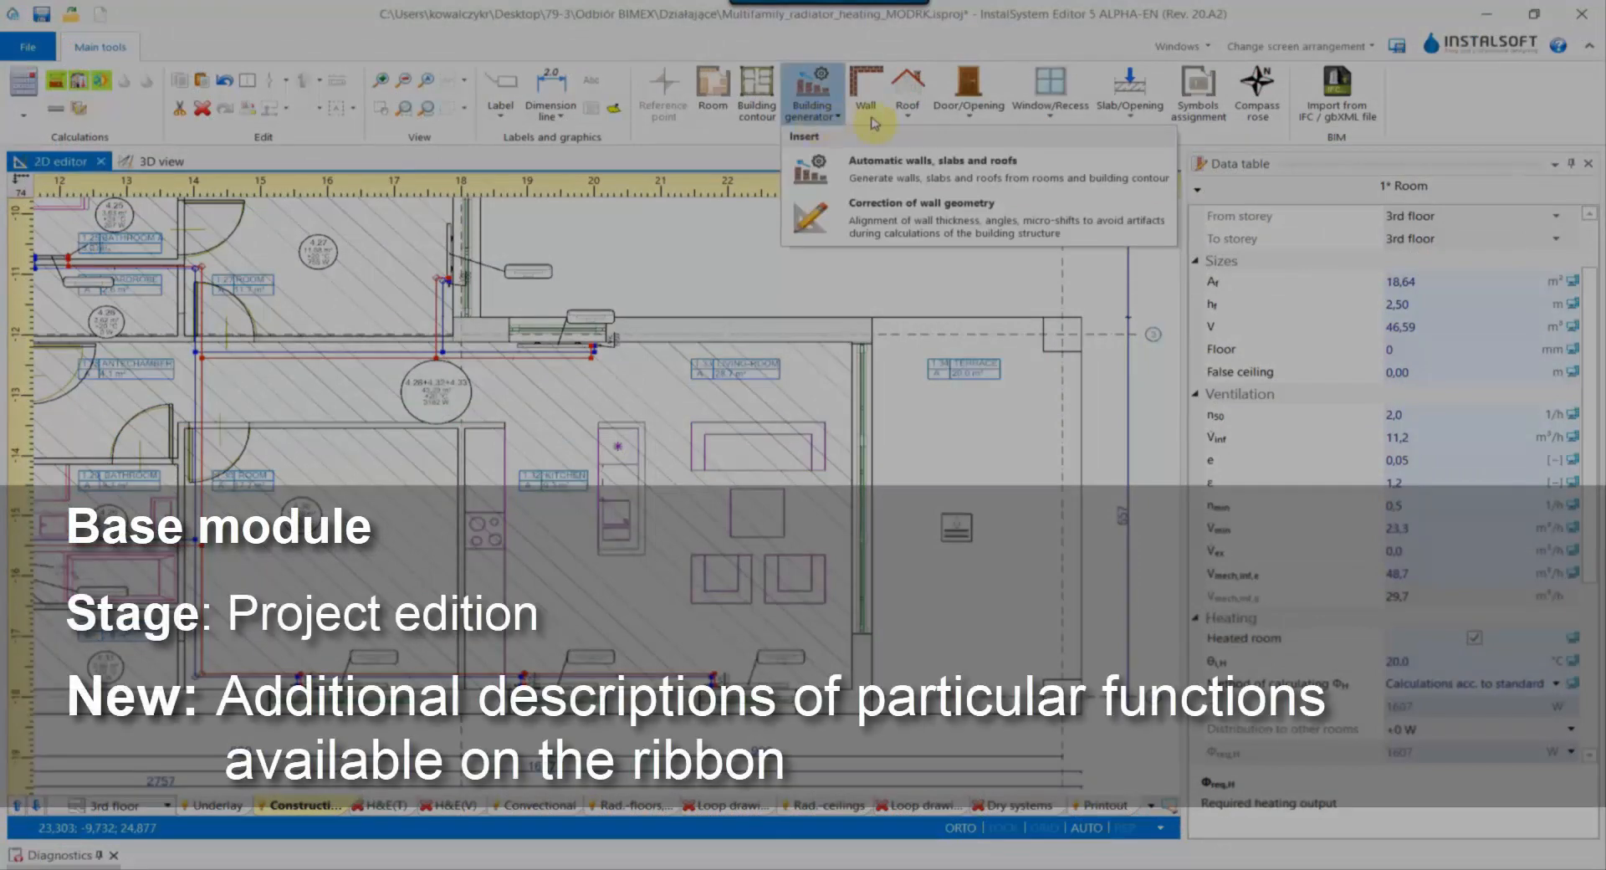
{"action": "left_click", "coordinate": [908, 116]}
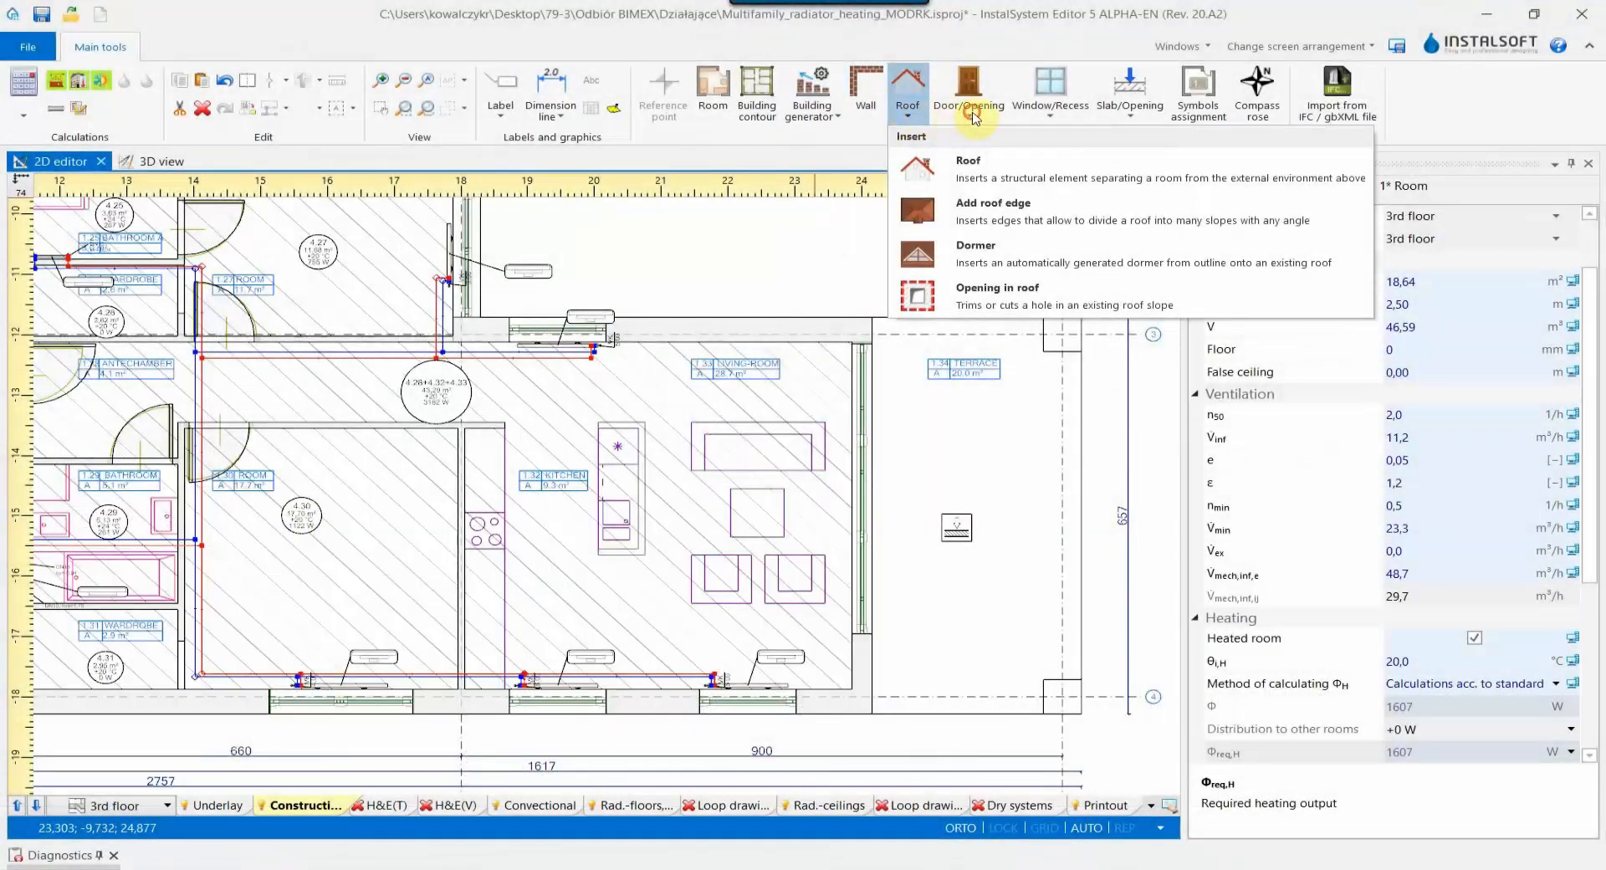
{"action": "left_click", "coordinate": [971, 116]}
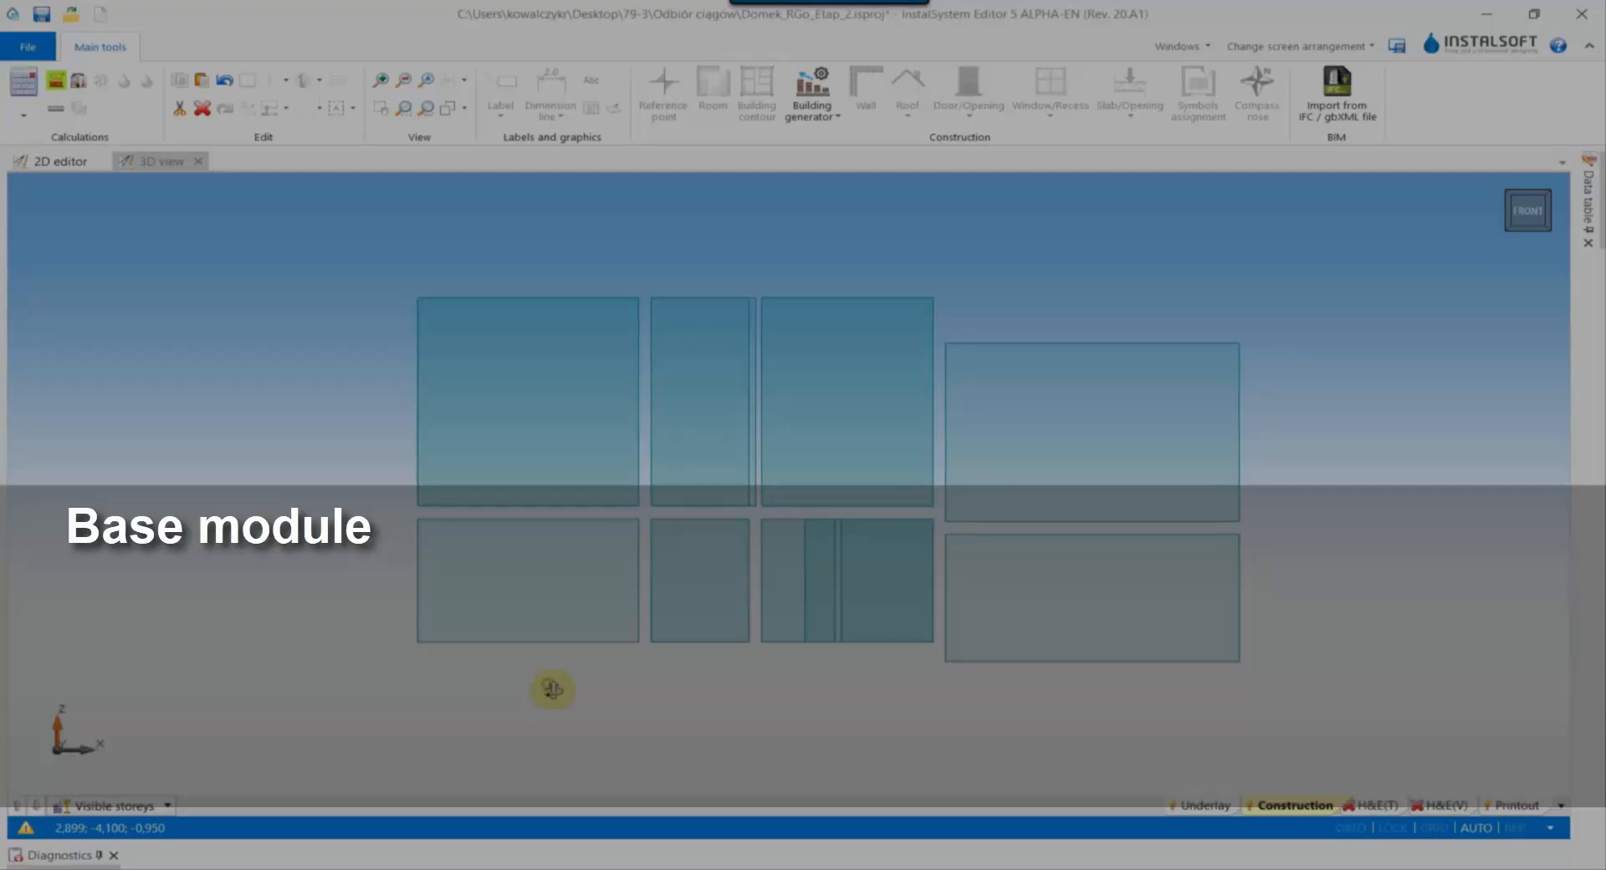
Inspect the building contour in 3D and examine its storey range and Show on other storeys setting
{"action": "middle_click_drag", "start_coordinate": [553, 689], "coordinate": [555, 737]}
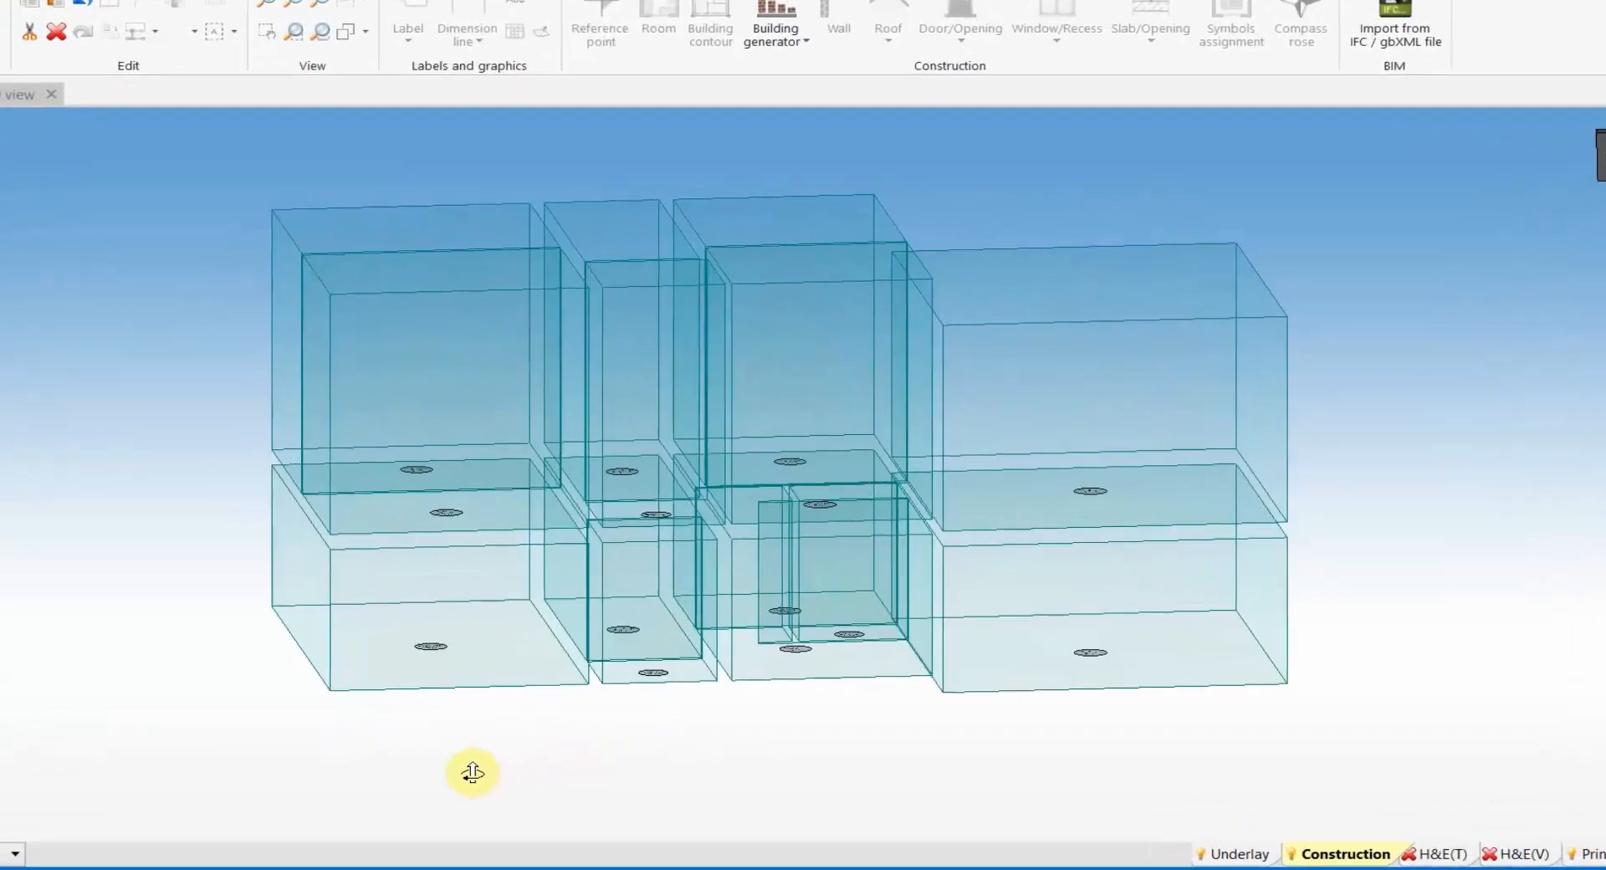
{"action": "middle_click_drag", "start_coordinate": [473, 772], "coordinate": [266, 752]}
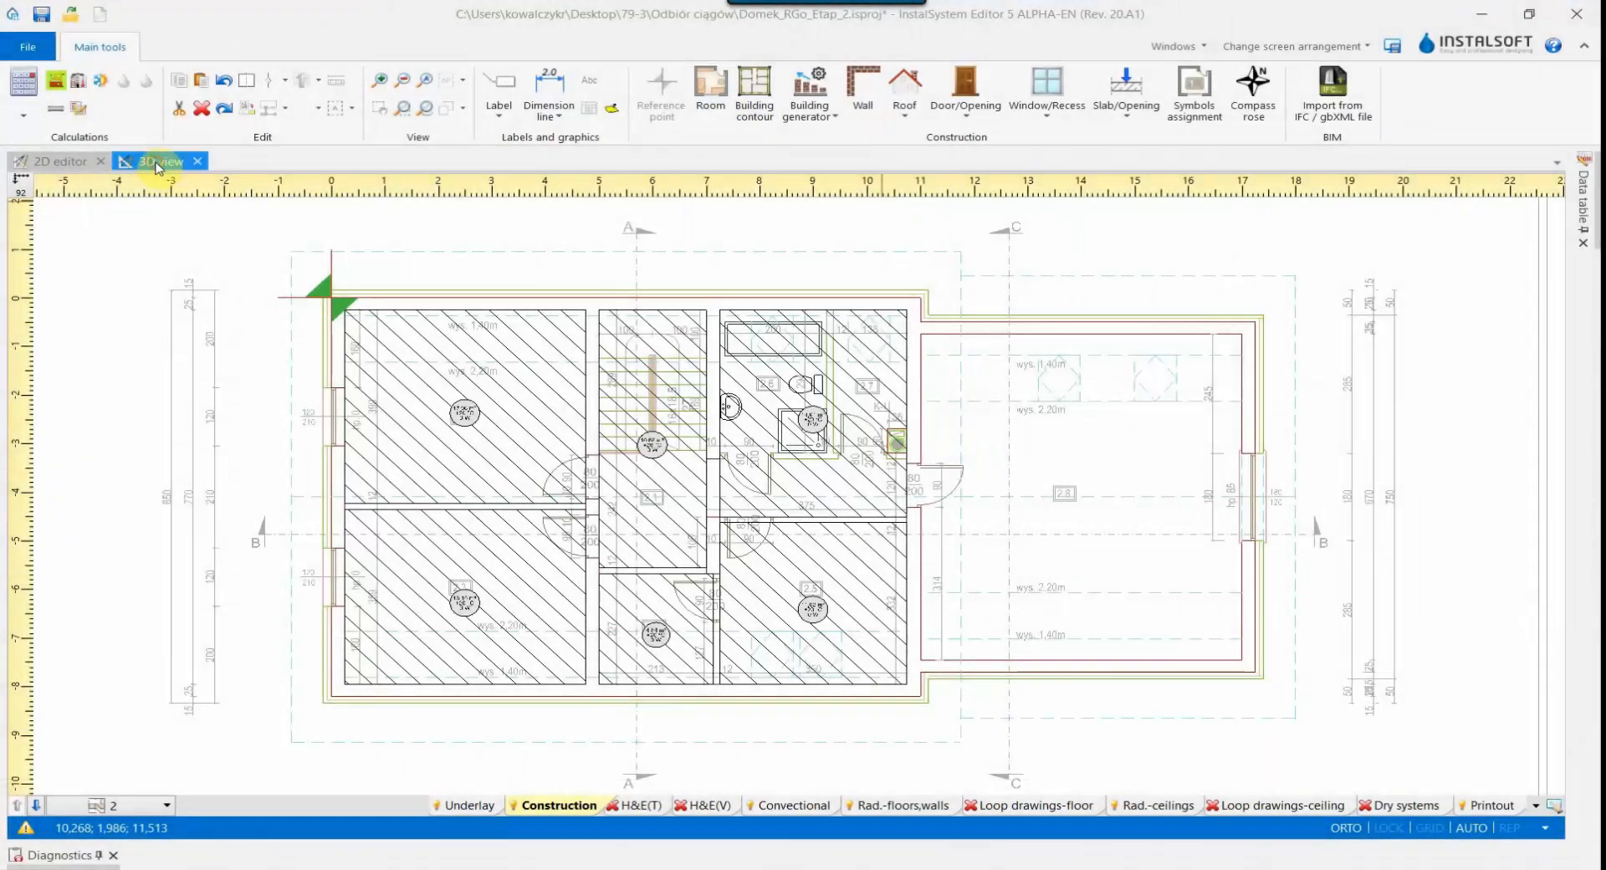
{"action": "left_click", "coordinate": [156, 165]}
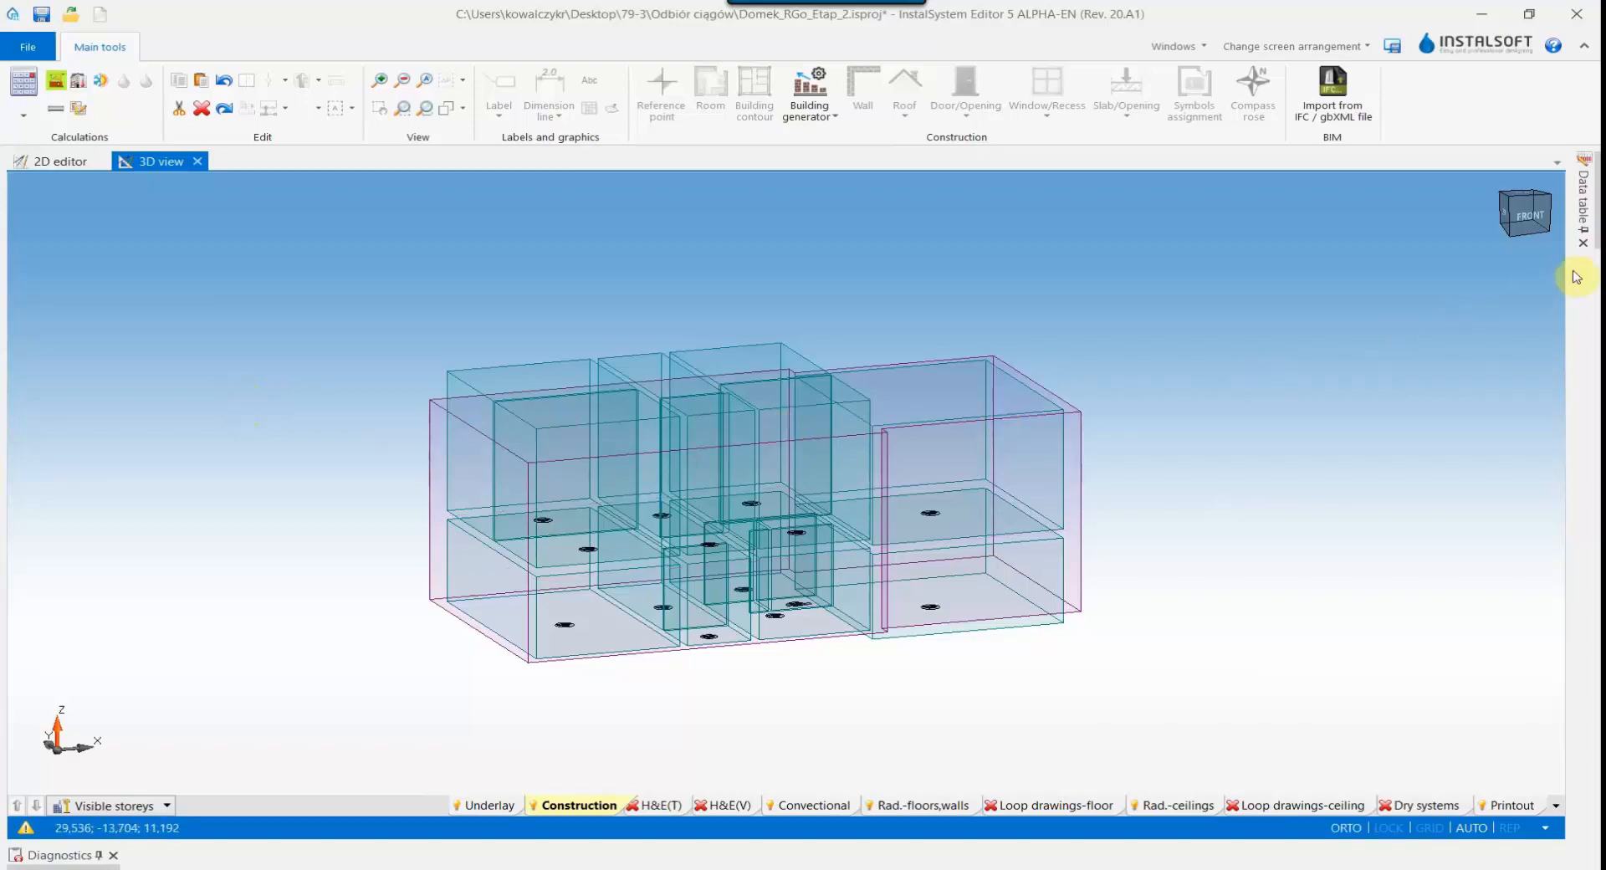
{"action": "left_click", "coordinate": [1583, 230]}
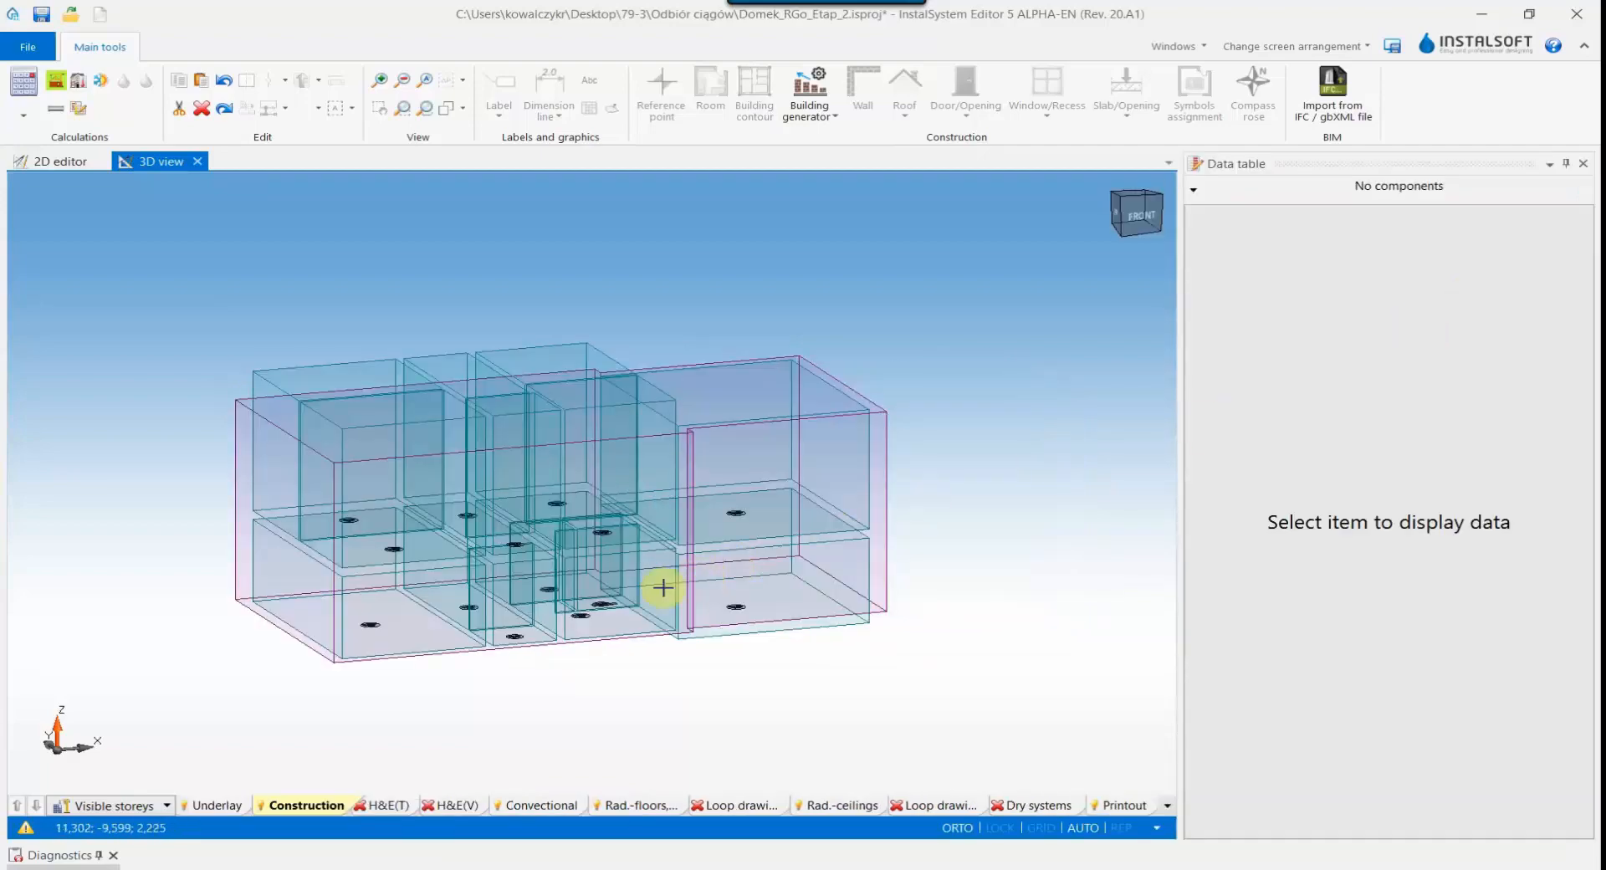
{"action": "left_click", "coordinate": [617, 609]}
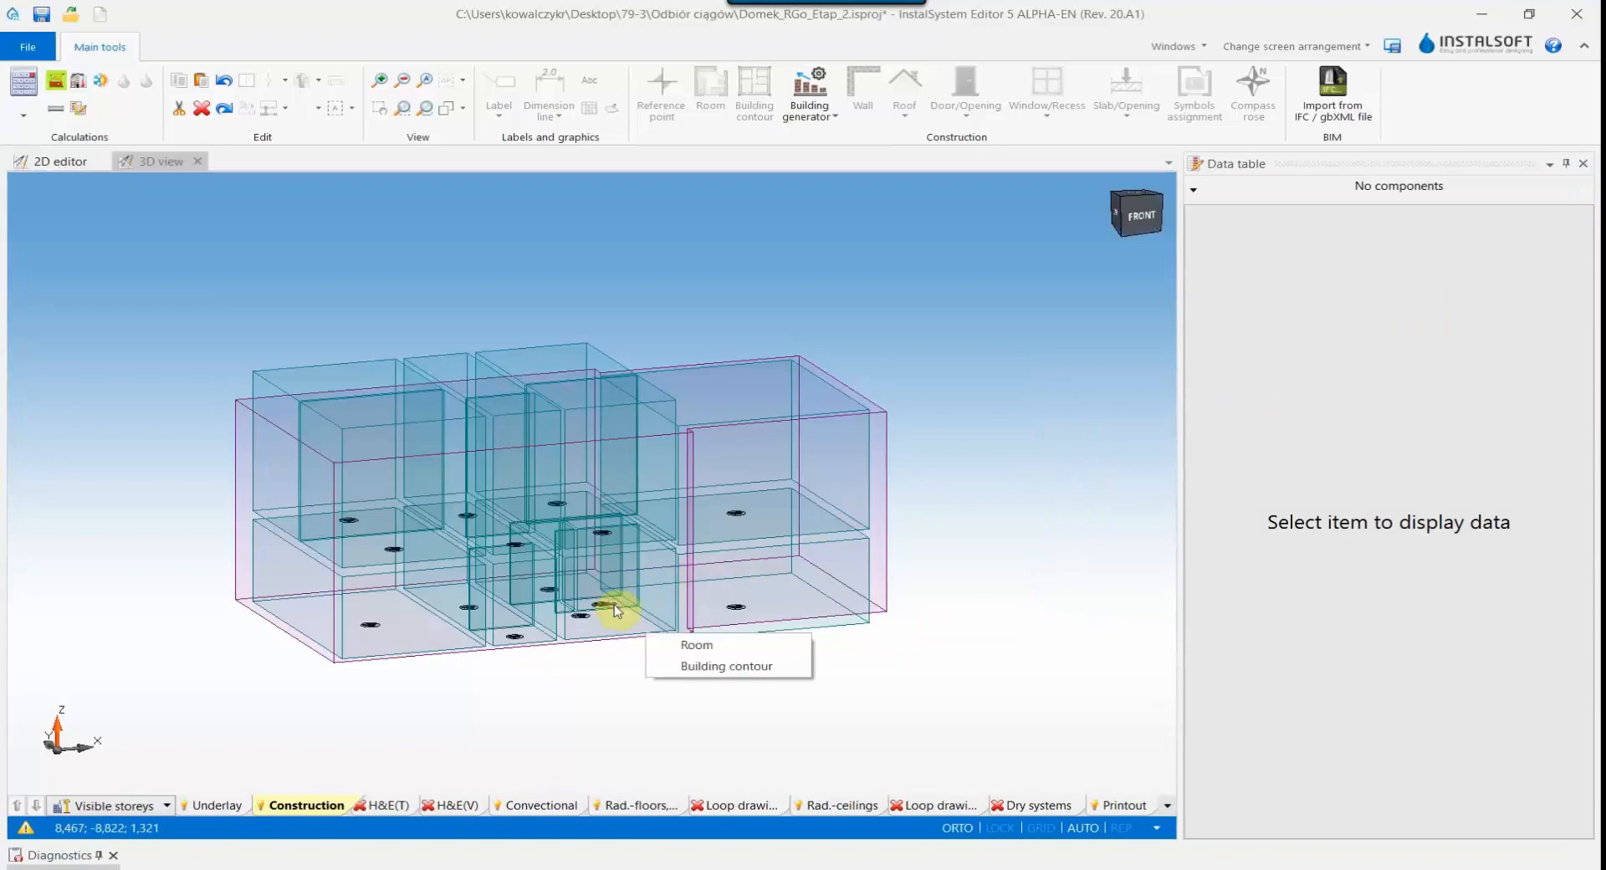
{"action": "left_click", "coordinate": [703, 667]}
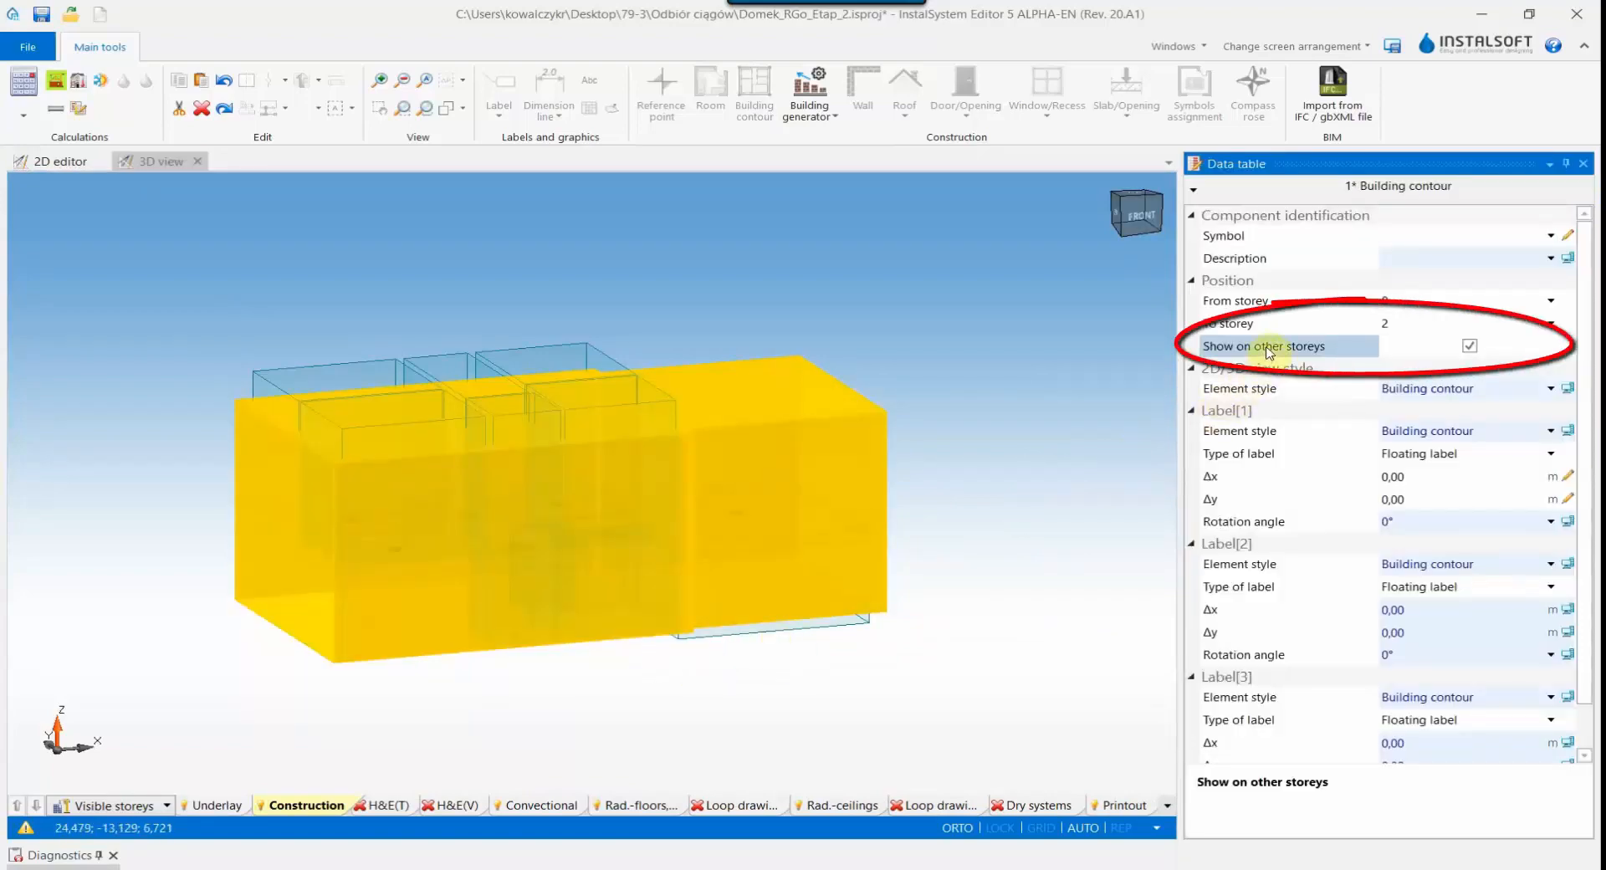
{"action": "left_click", "coordinate": [1567, 164]}
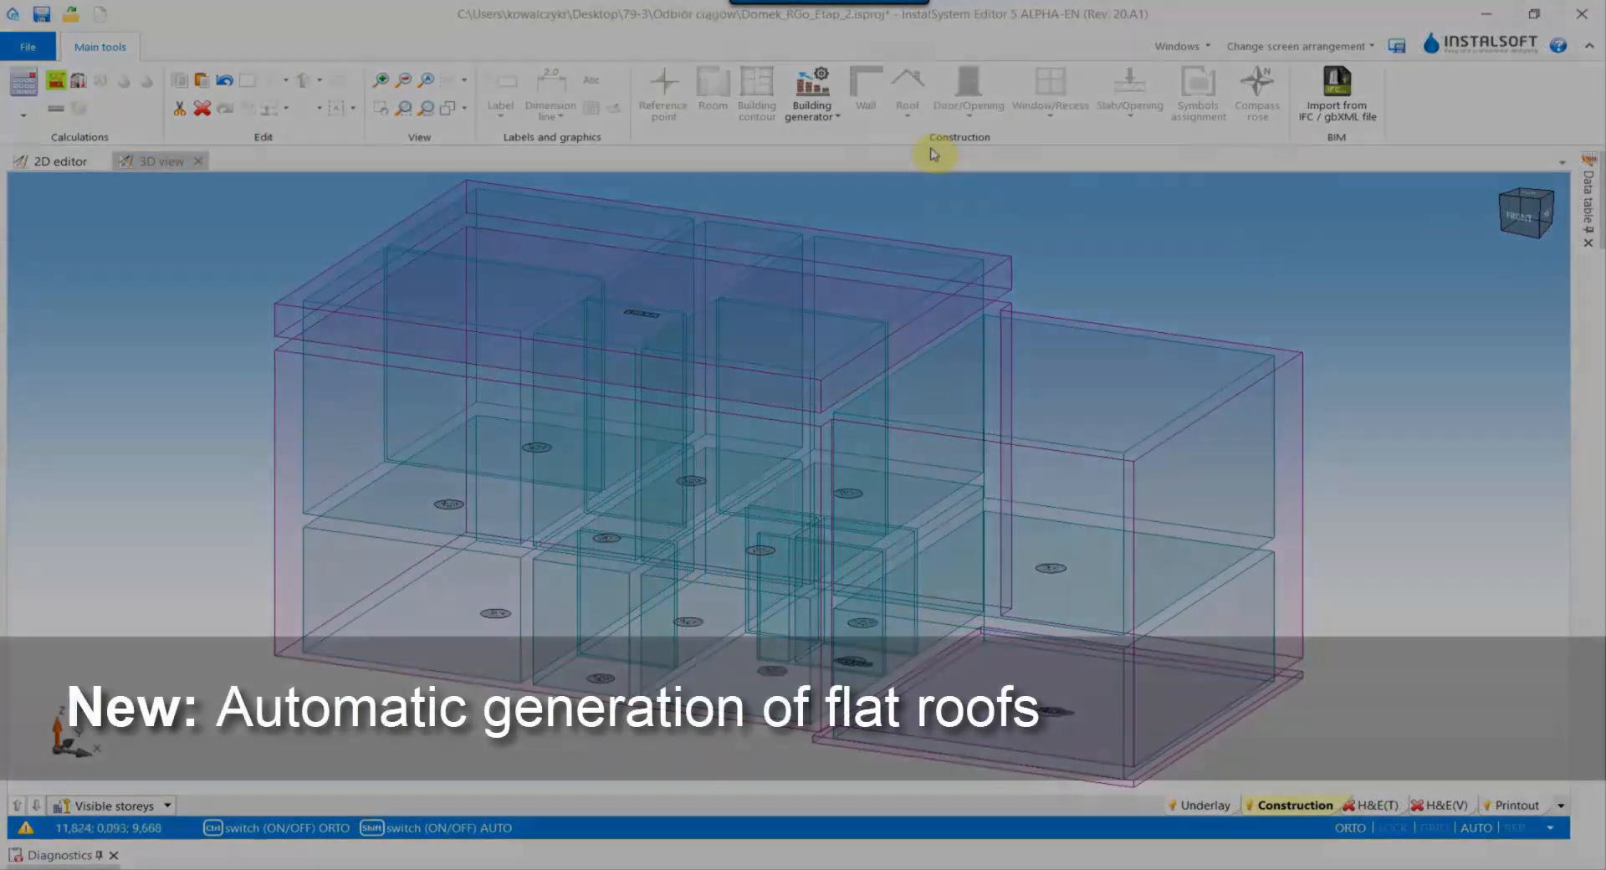
Generate automatic walls, slabs and roofs from the rooms and building contour, and hide all walls in 3D
{"action": "left_click", "coordinate": [826, 121]}
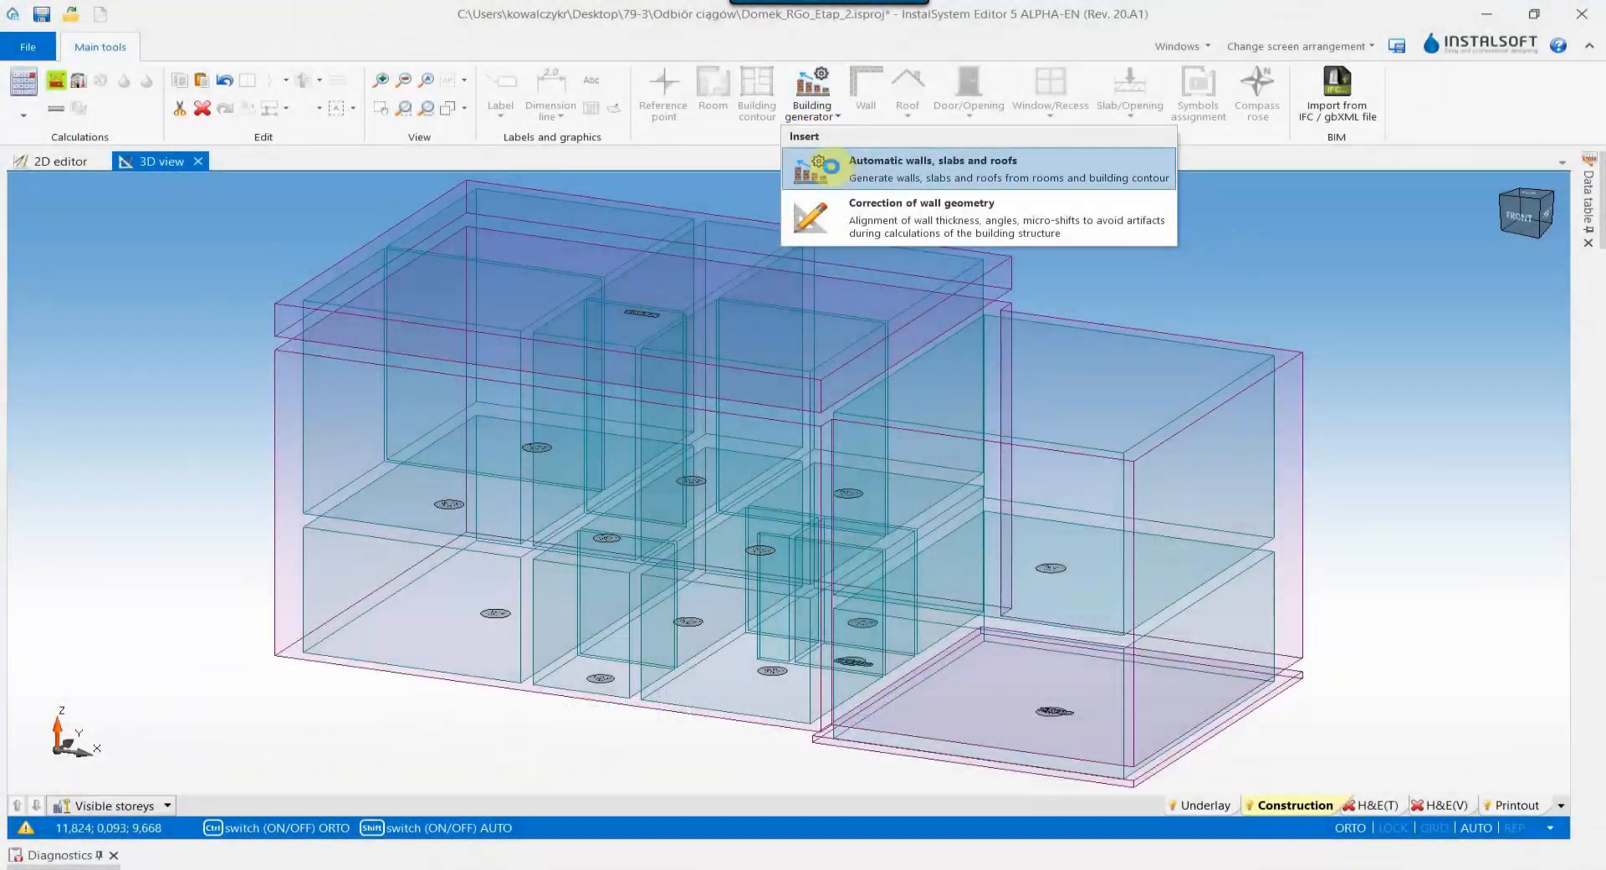
{"action": "left_click", "coordinate": [832, 168]}
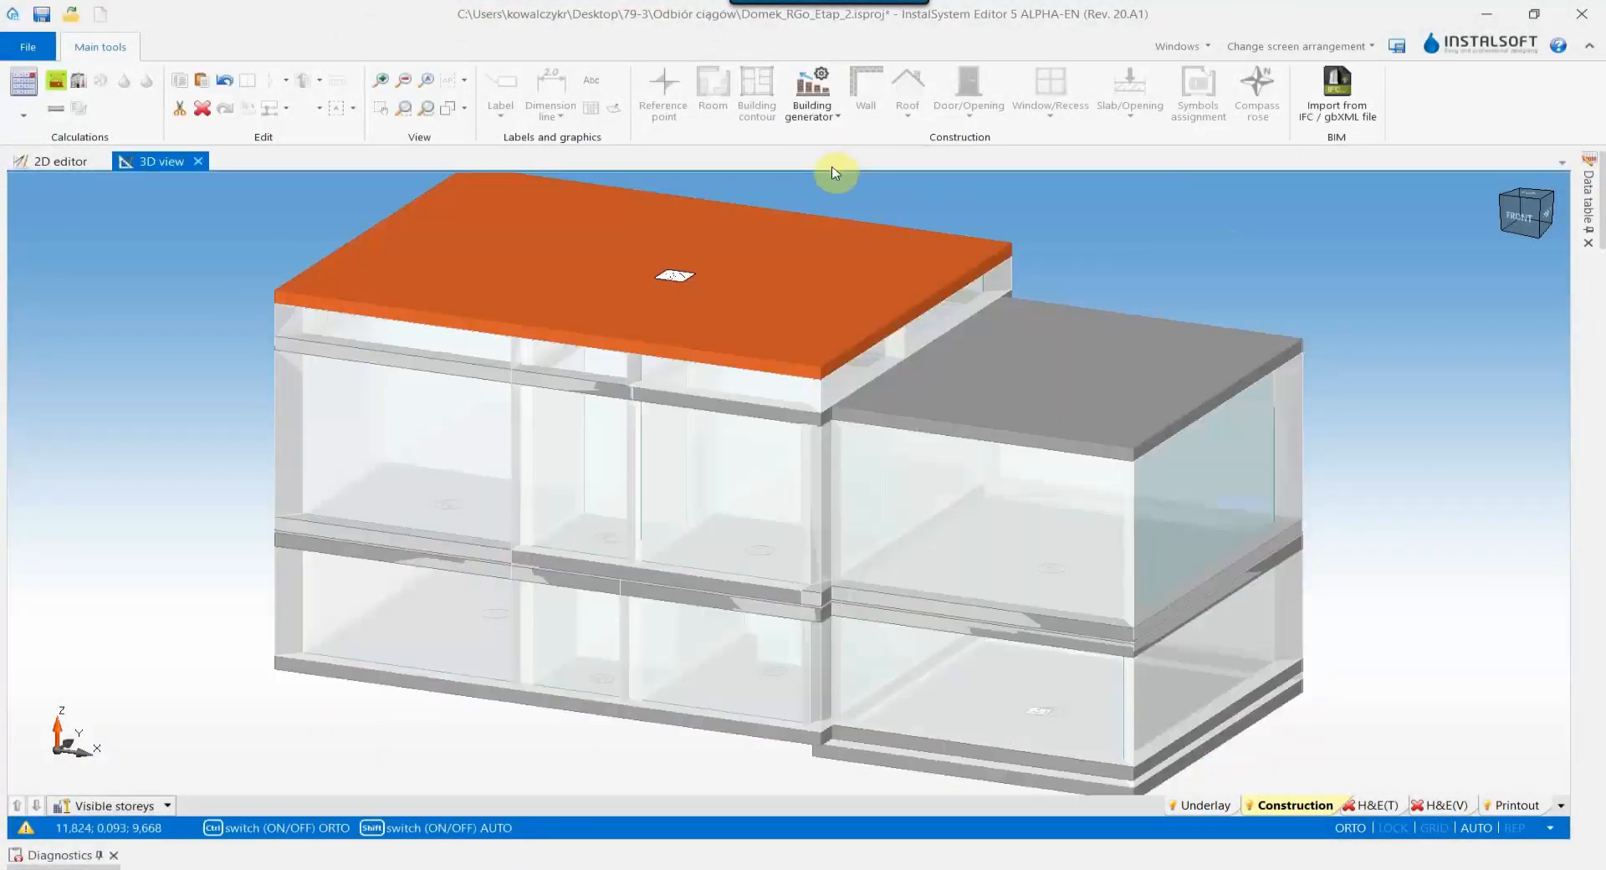
{"action": "right_click", "coordinate": [937, 206]}
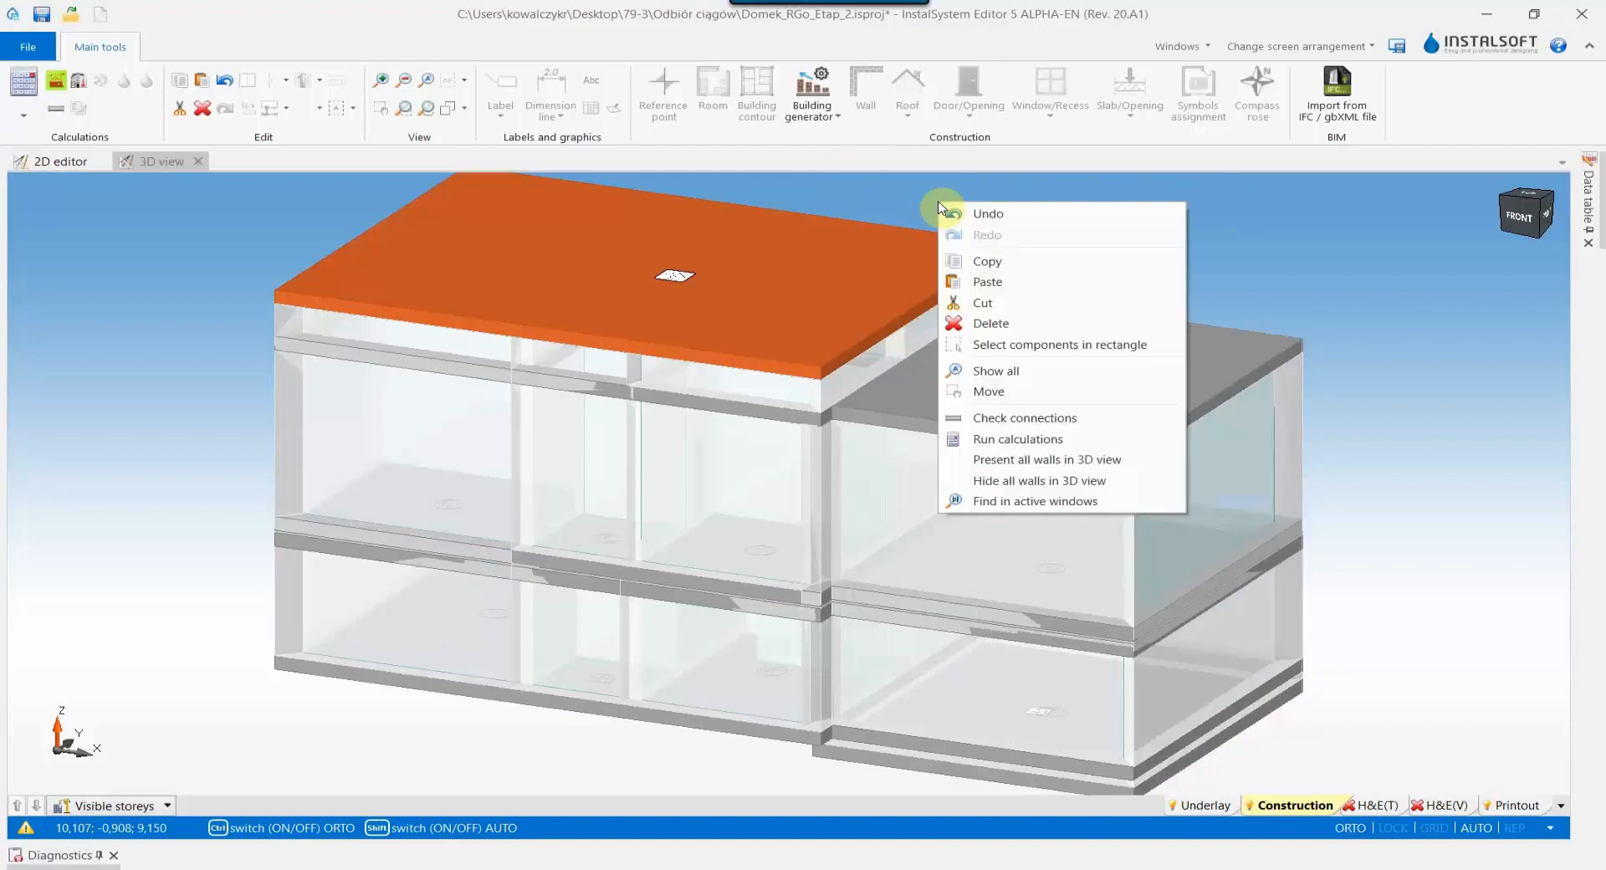
{"action": "left_click", "coordinate": [995, 480]}
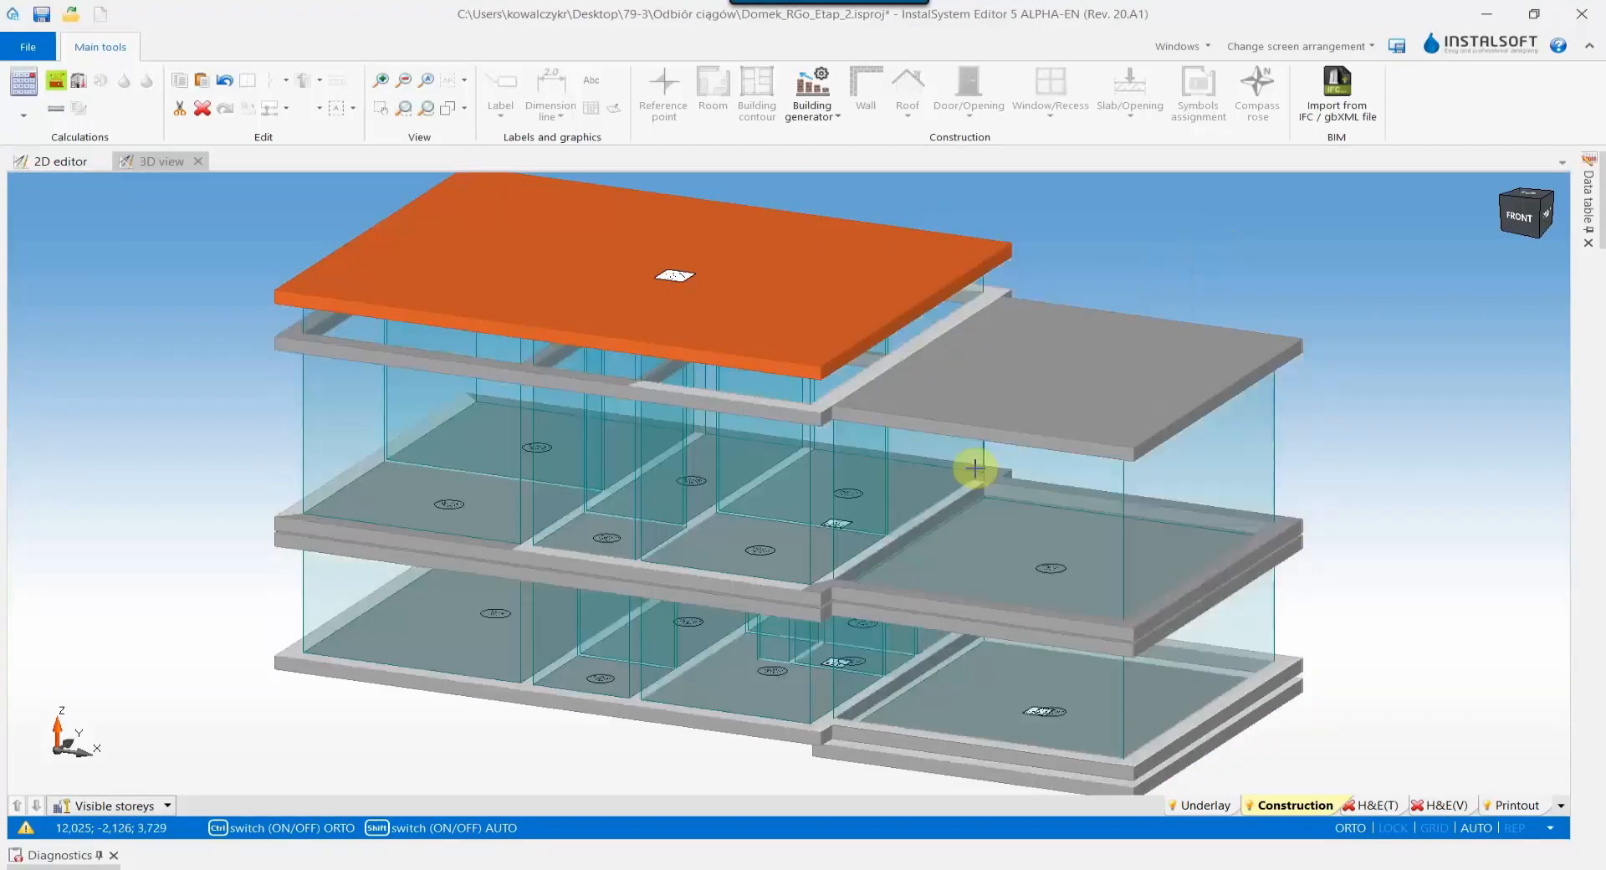
Divide the slab on storey 2 in plan along the boundary between the main building and the extension
{"action": "left_click", "coordinate": [44, 166]}
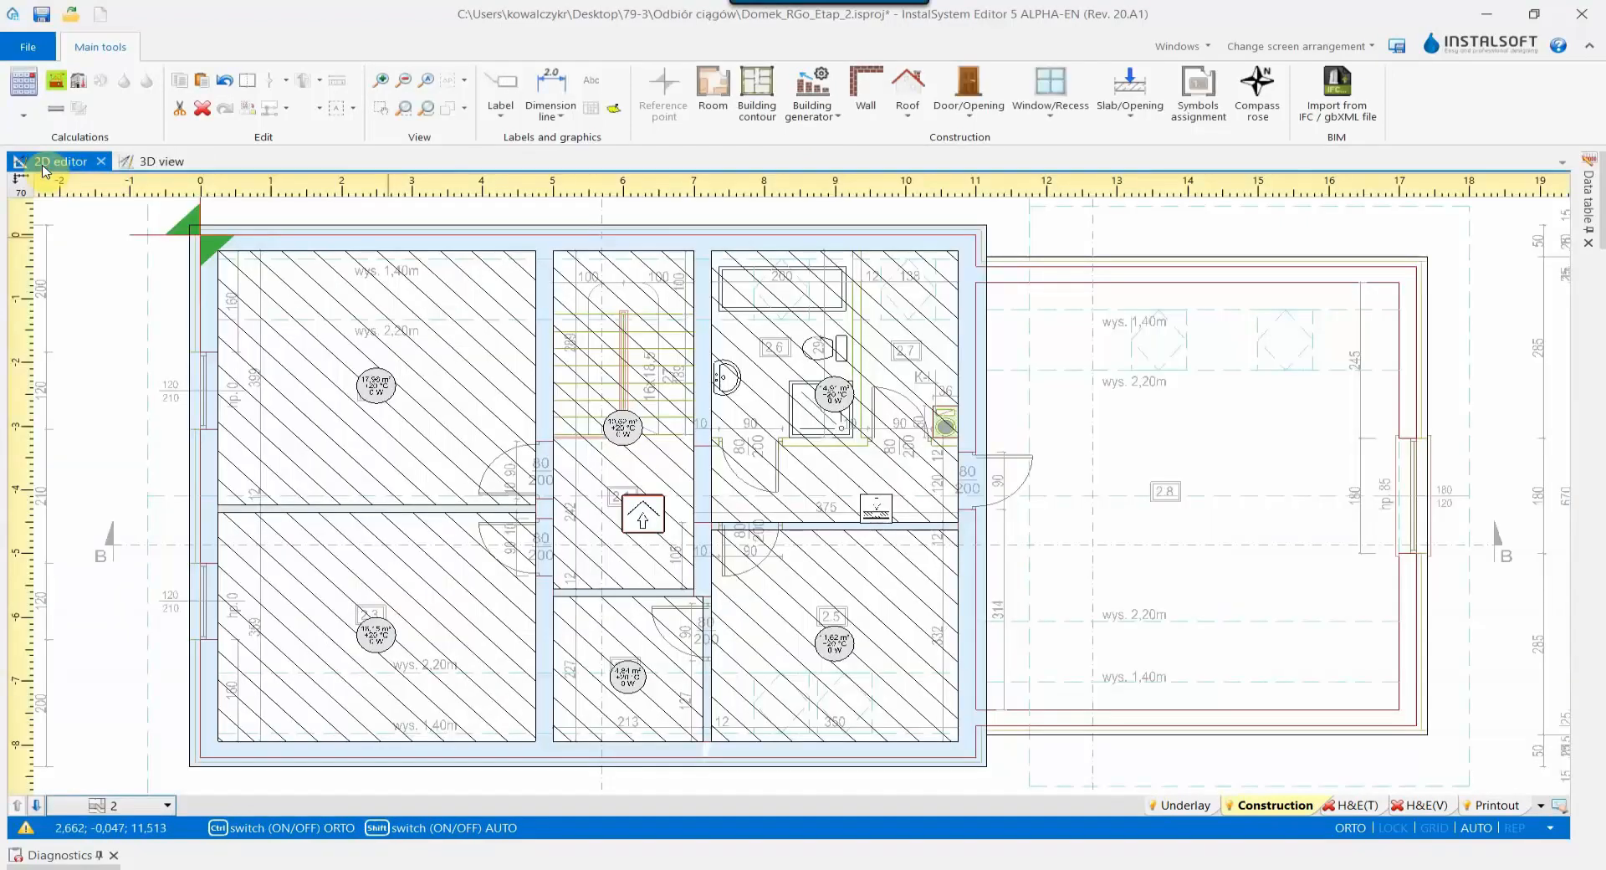
{"action": "left_click", "coordinate": [251, 84]}
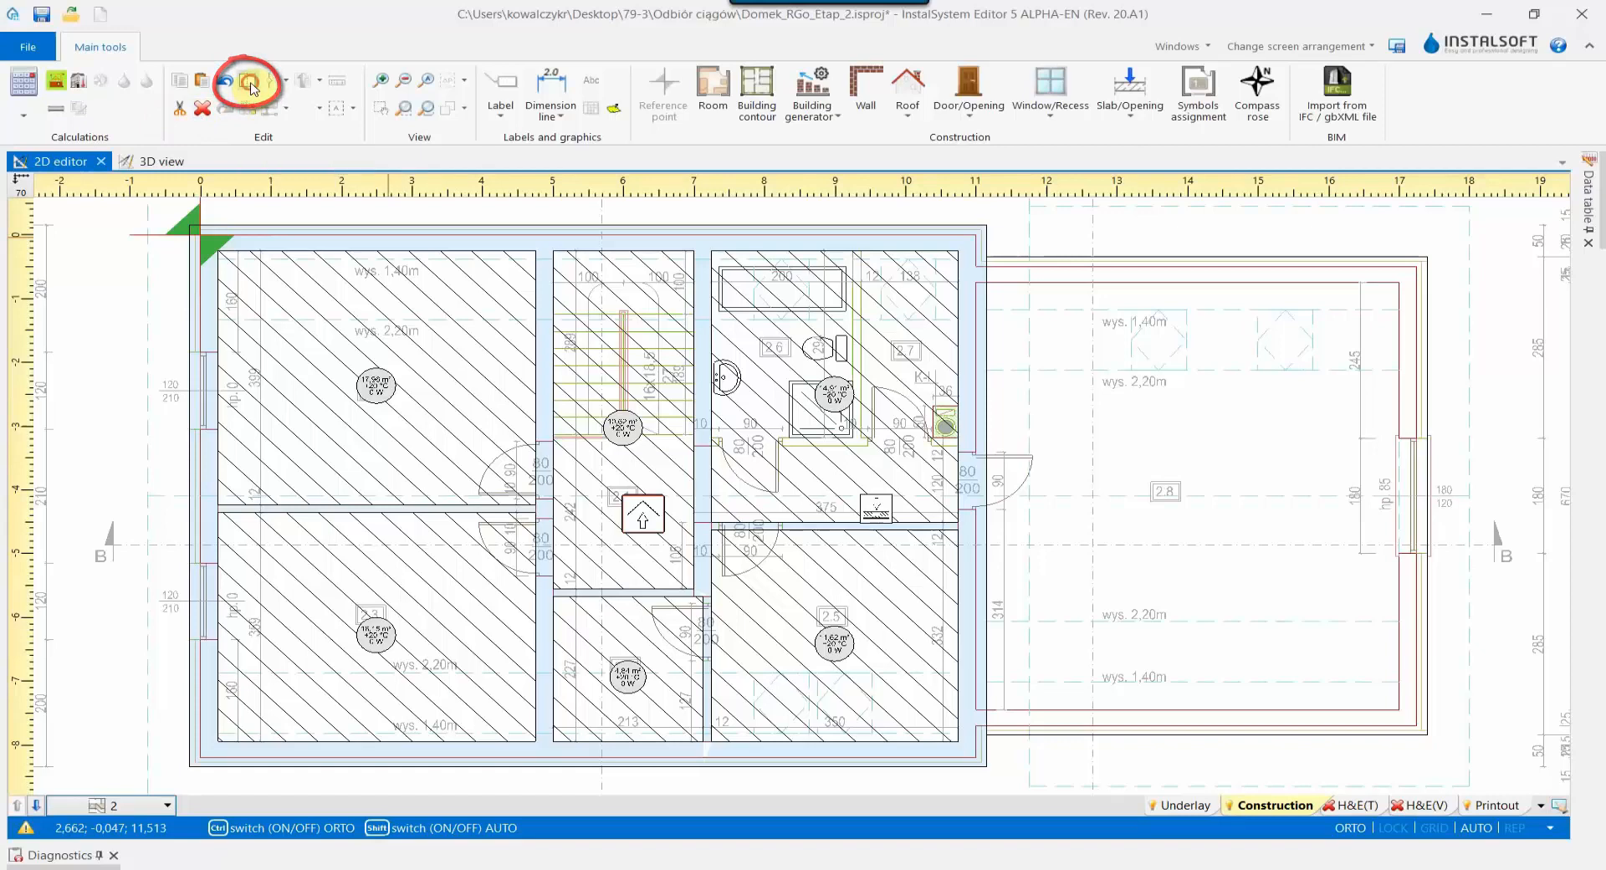
{"action": "left_click", "coordinate": [992, 258]}
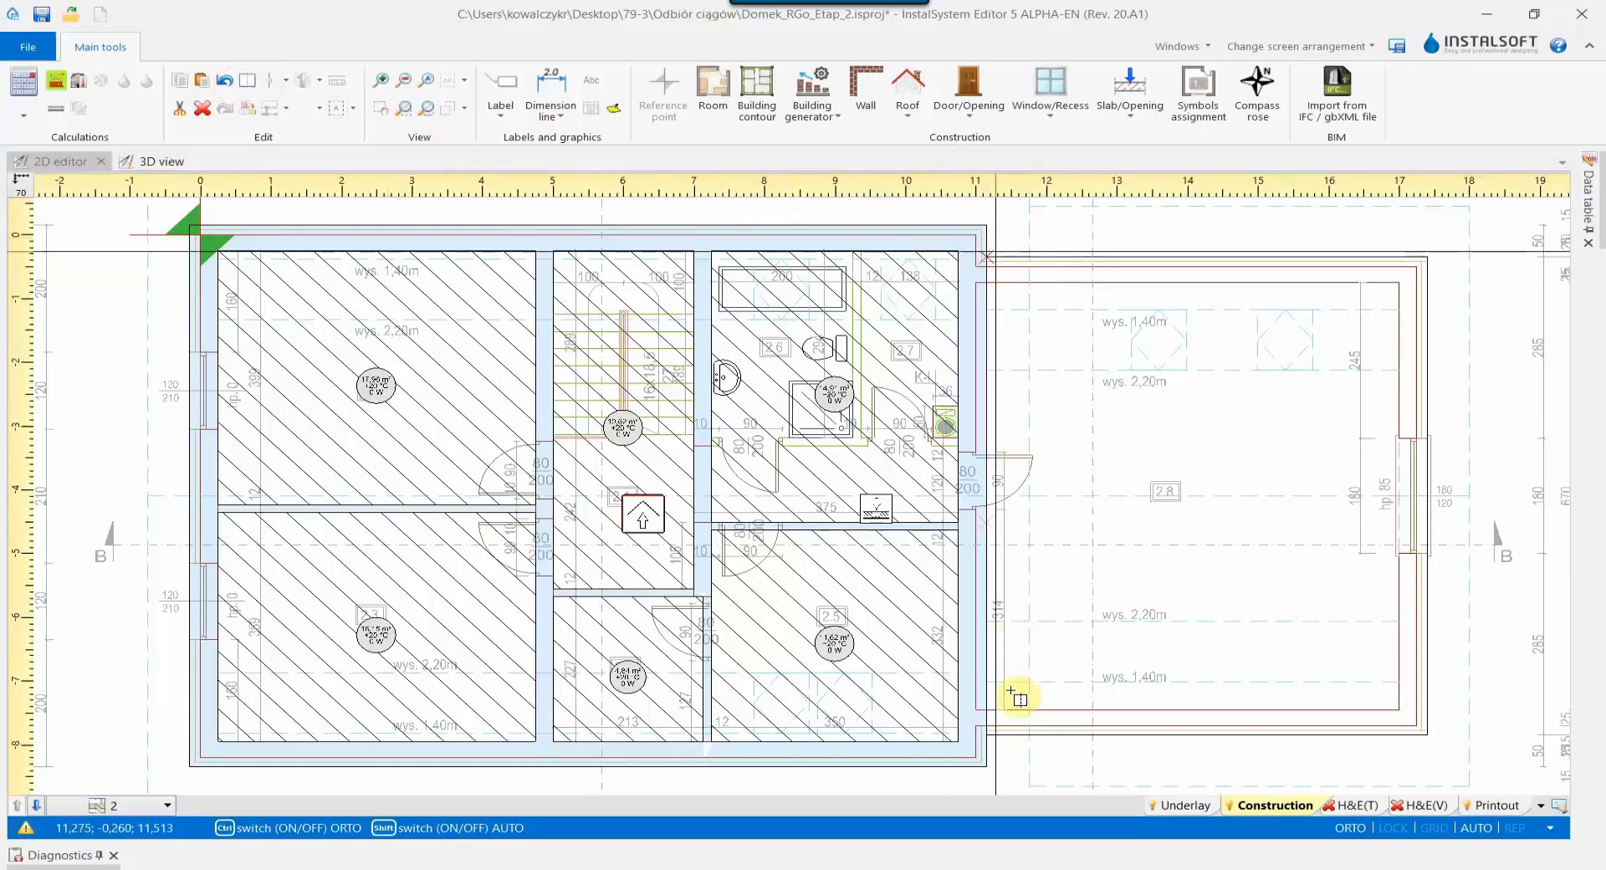
{"action": "left_click", "coordinate": [996, 736]}
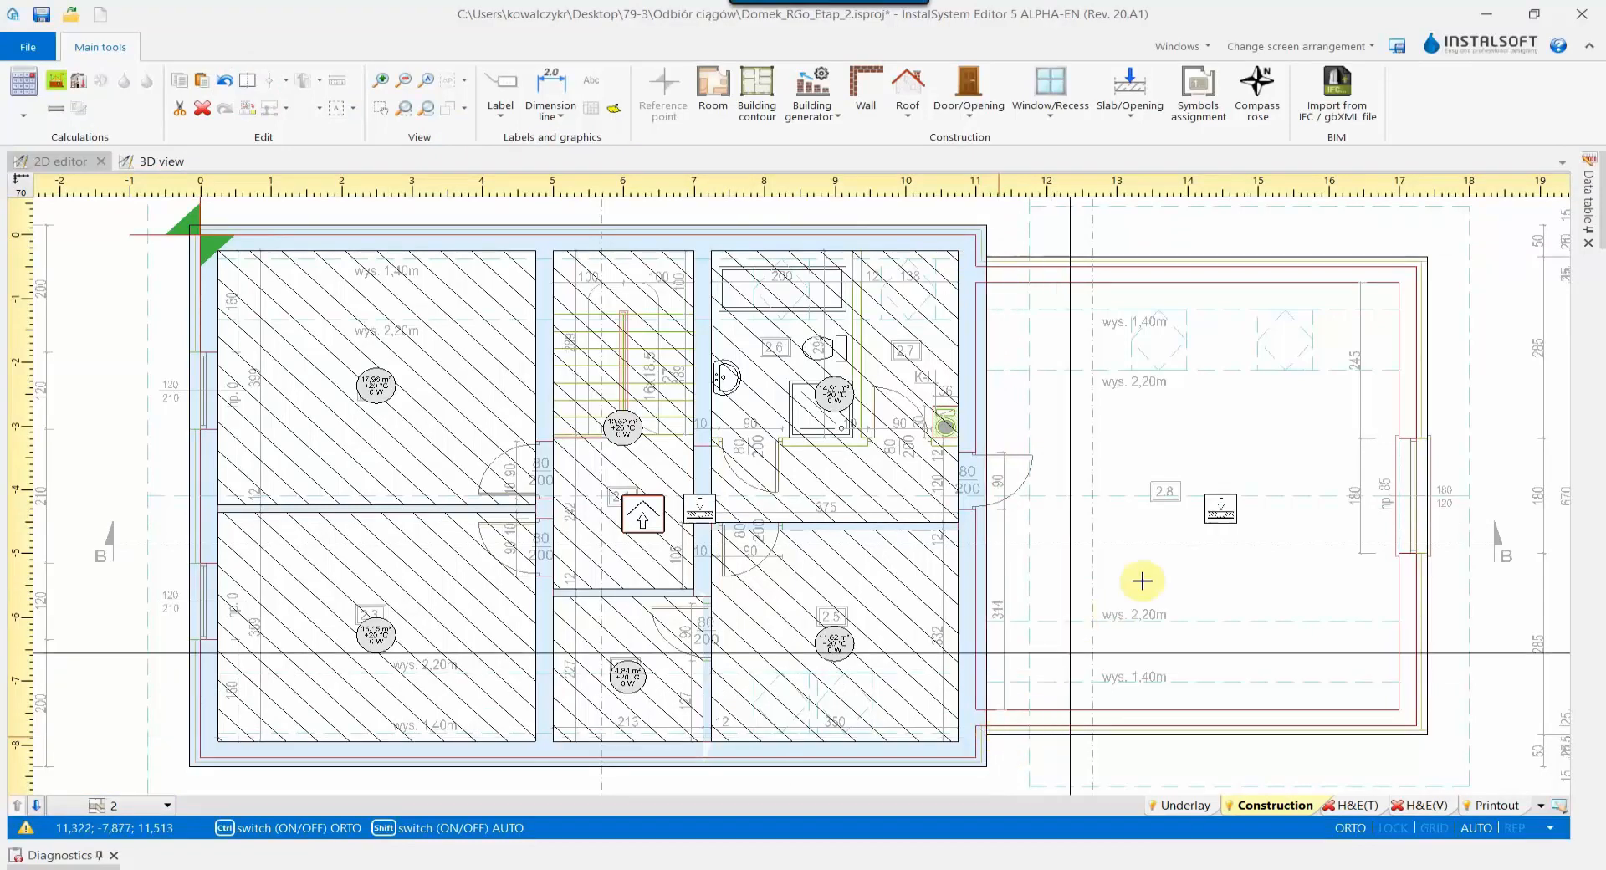
Convert the divided slab over the extension to a roof and display the model in 3D
{"action": "left_click", "coordinate": [1212, 508]}
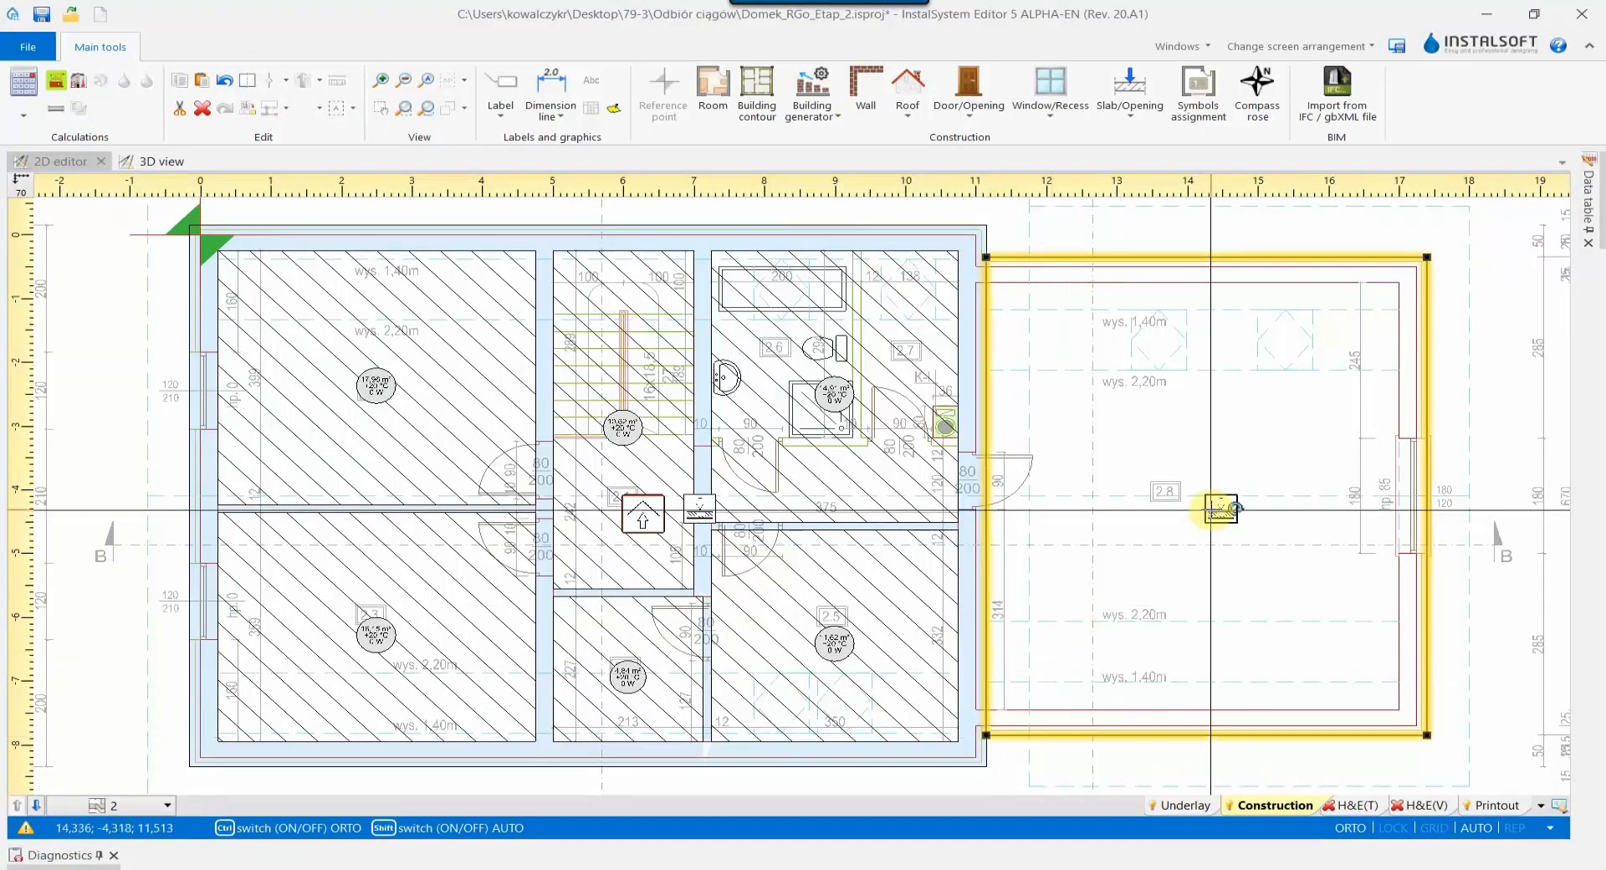
{"action": "right_click", "coordinate": [1212, 508]}
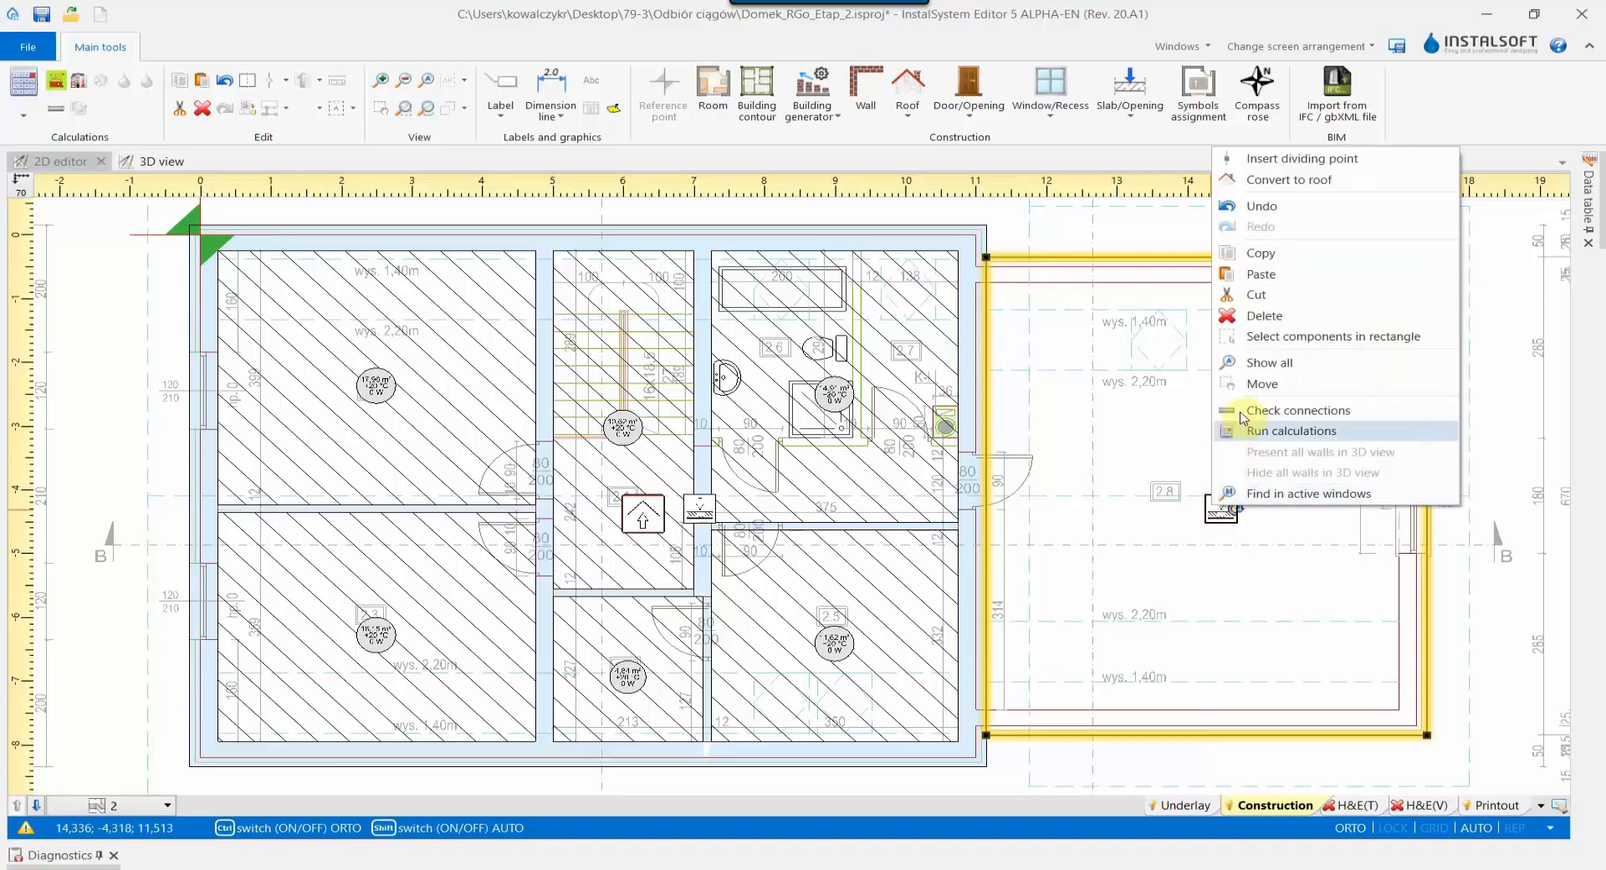
{"action": "left_click", "coordinate": [1284, 186]}
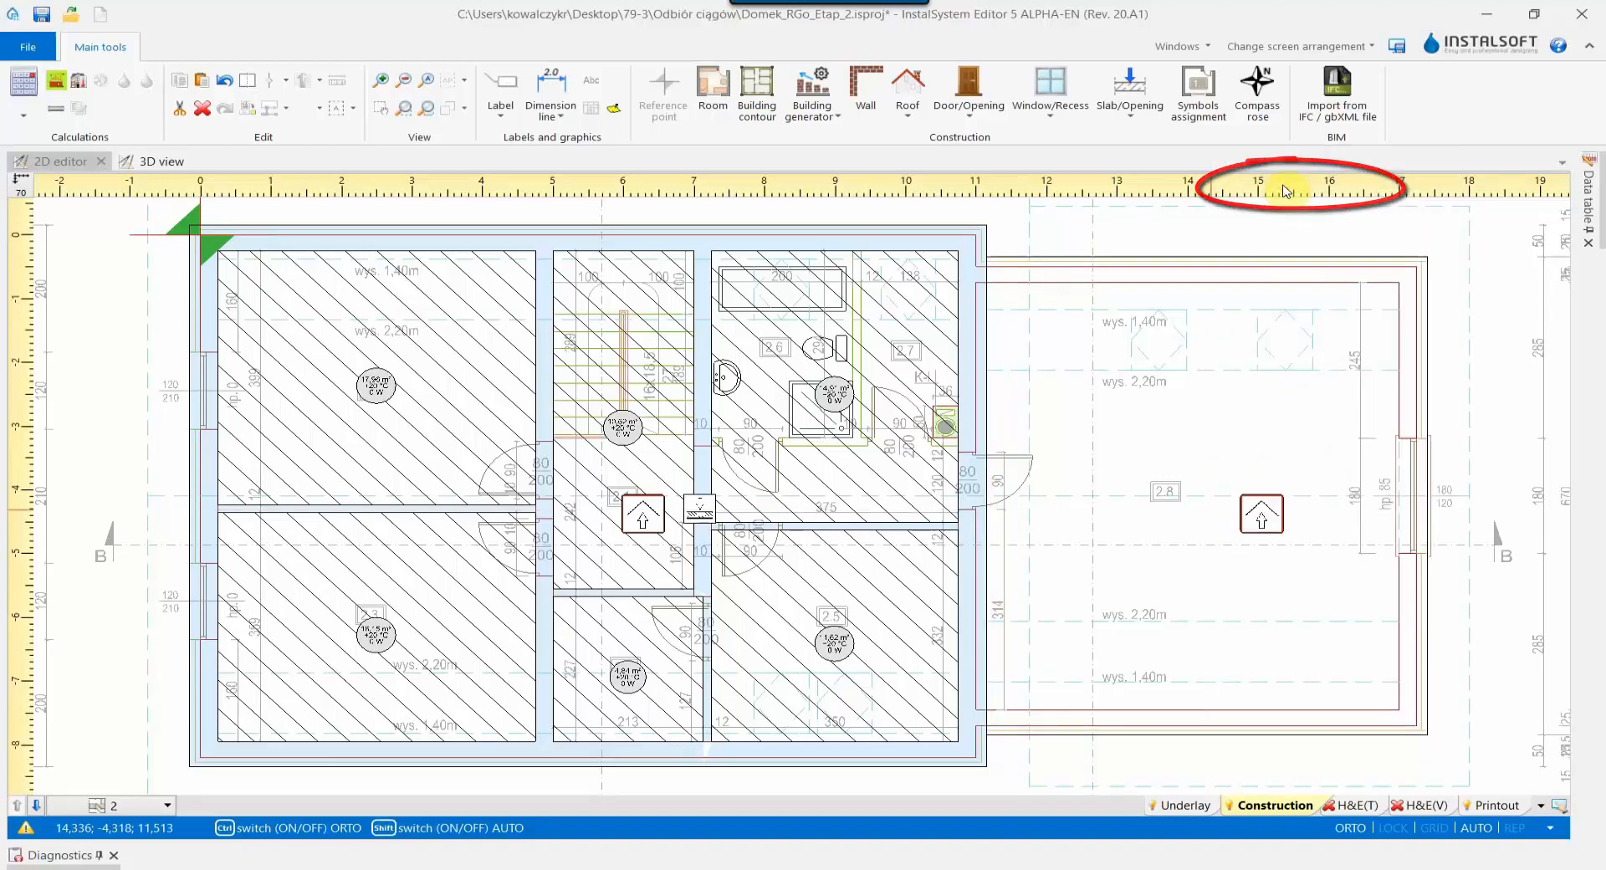
{"action": "left_click", "coordinate": [143, 169]}
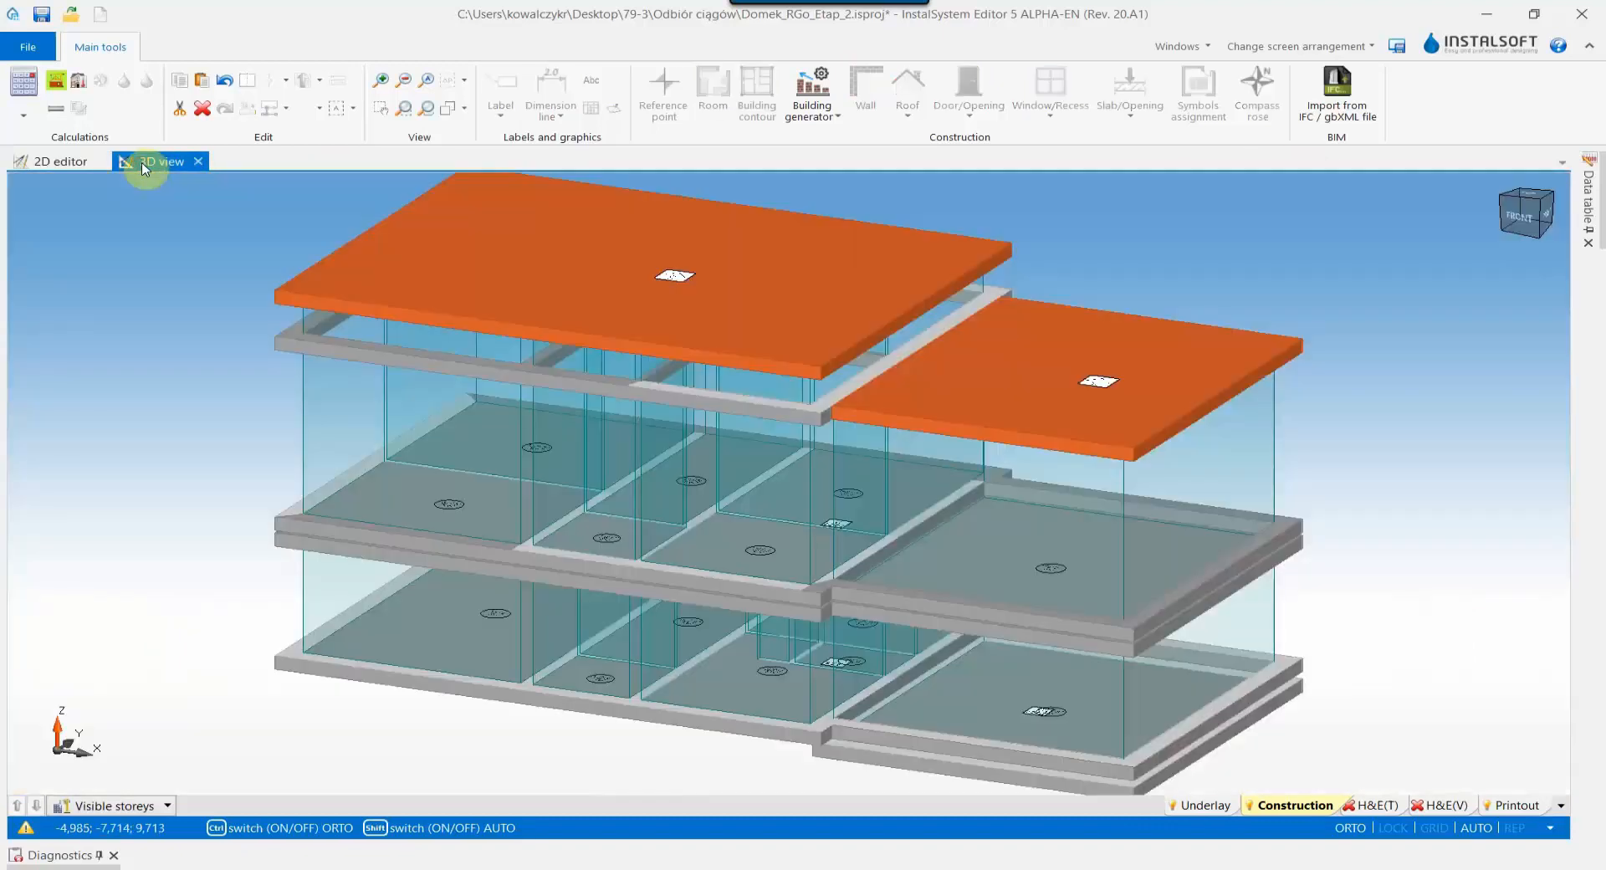
Run the building calculations for the 3D model and open the H&E(T) worksheet
{"action": "left_click", "coordinate": [57, 87]}
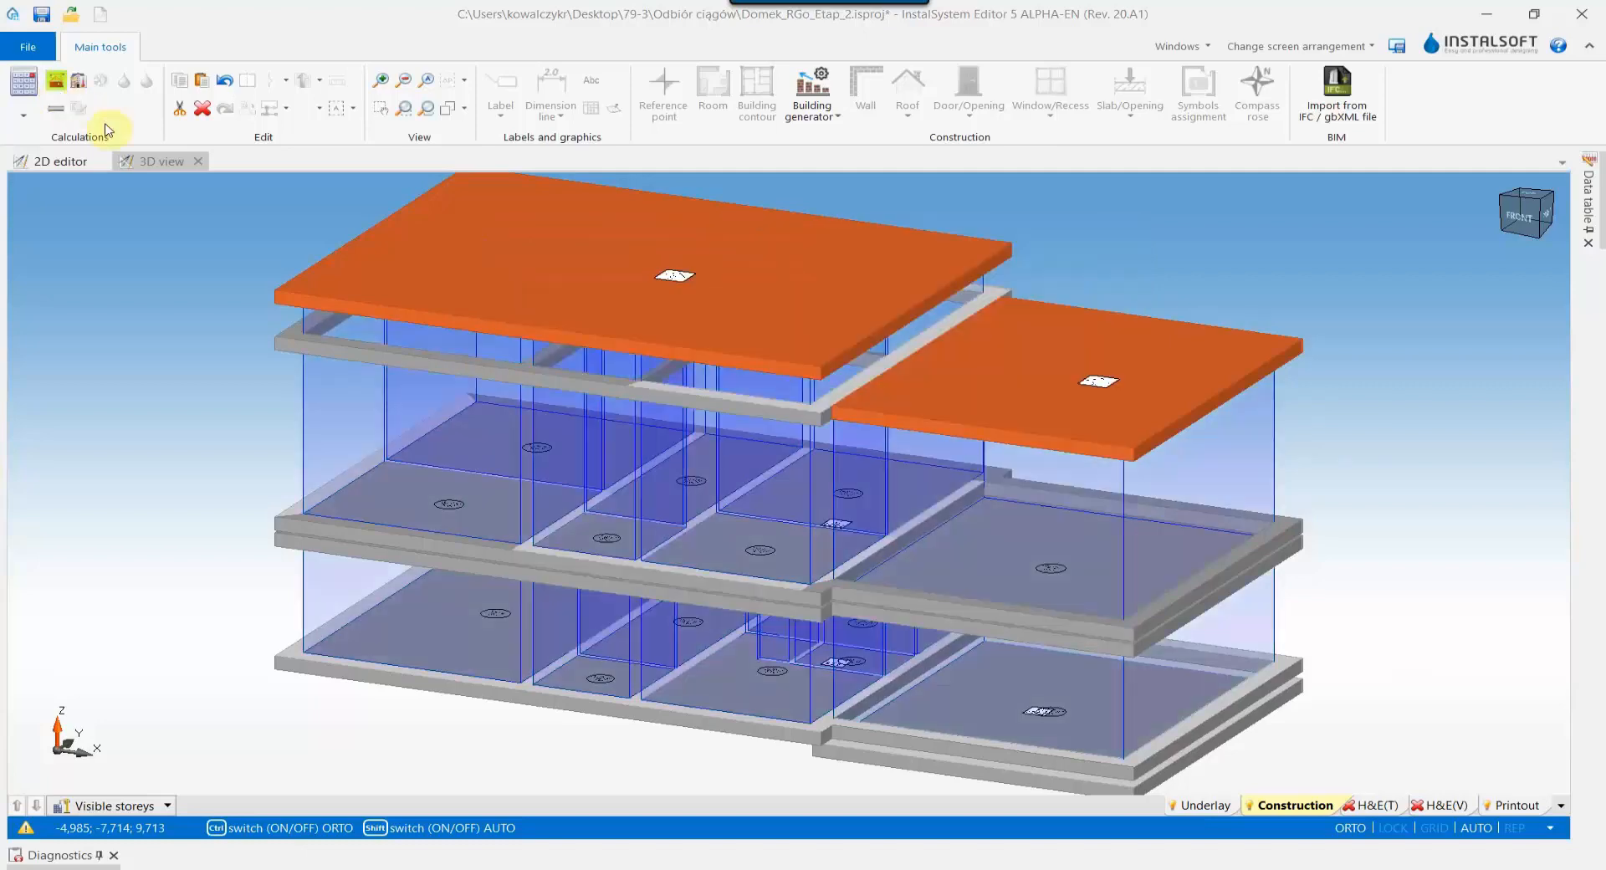
{"action": "left_click", "coordinate": [1372, 804]}
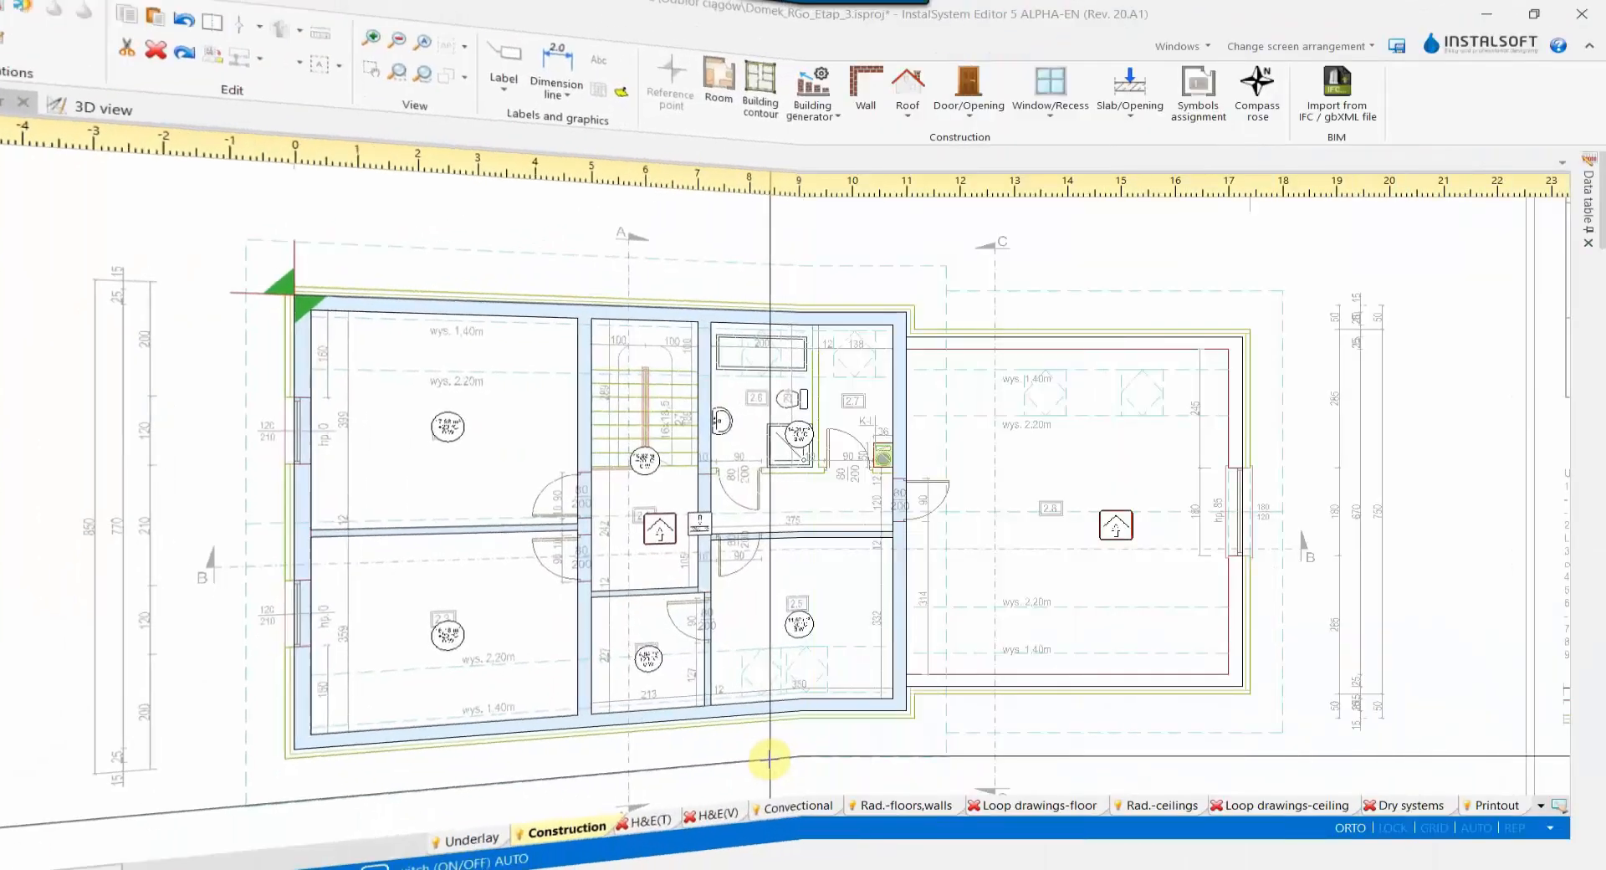
Delete the slab beneath the main building's roof, selecting it in plan and checking it in 3D
{"action": "left_click", "coordinate": [701, 524]}
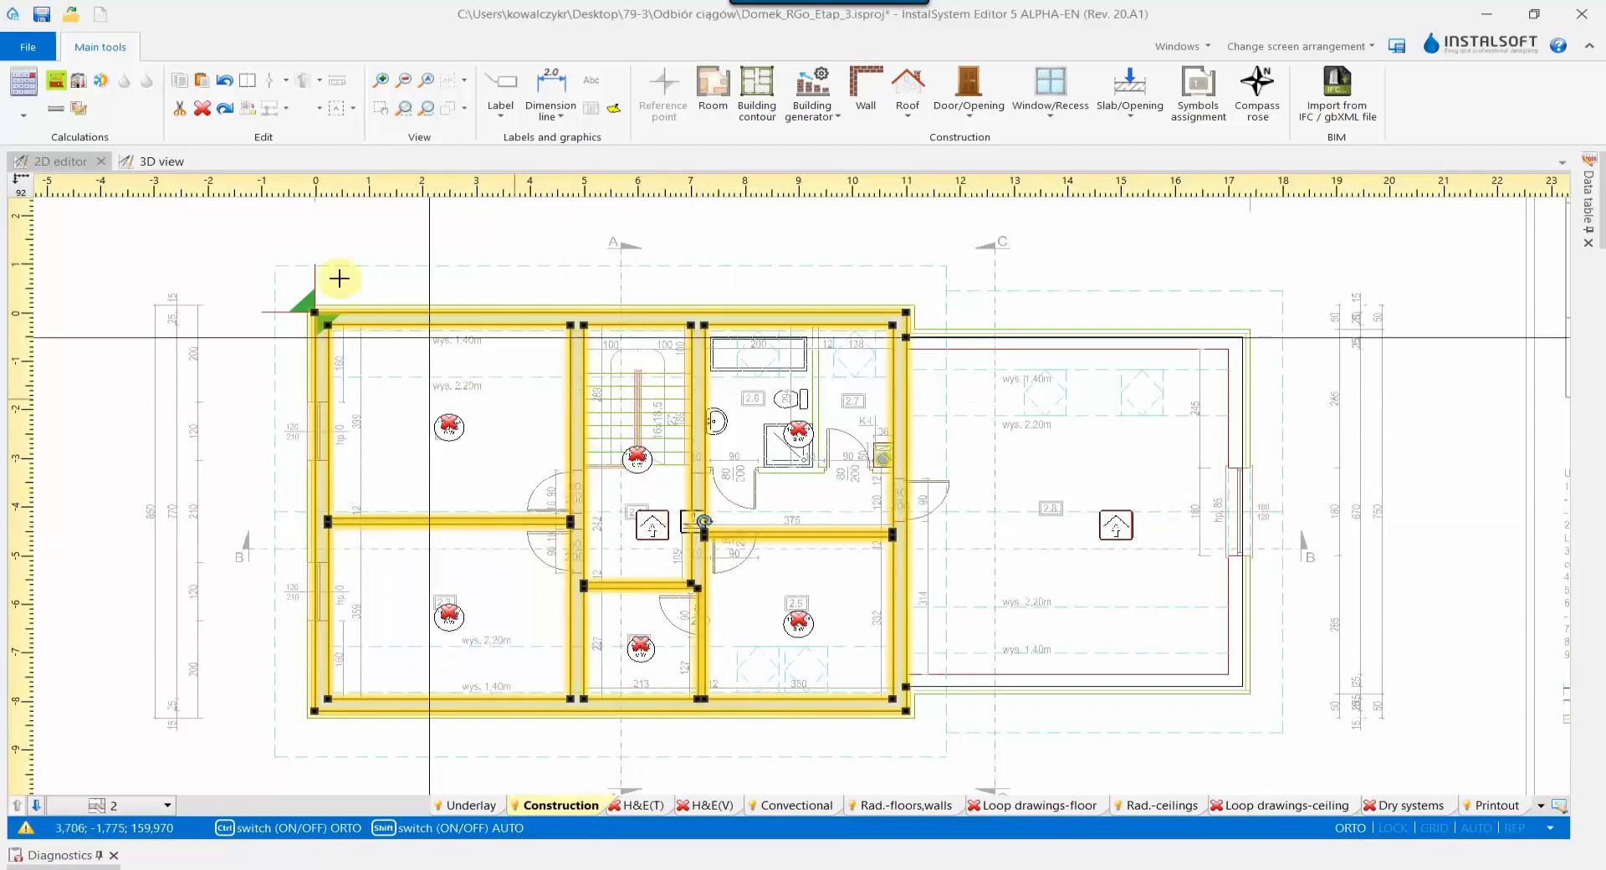
{"action": "left_click", "coordinate": [146, 165]}
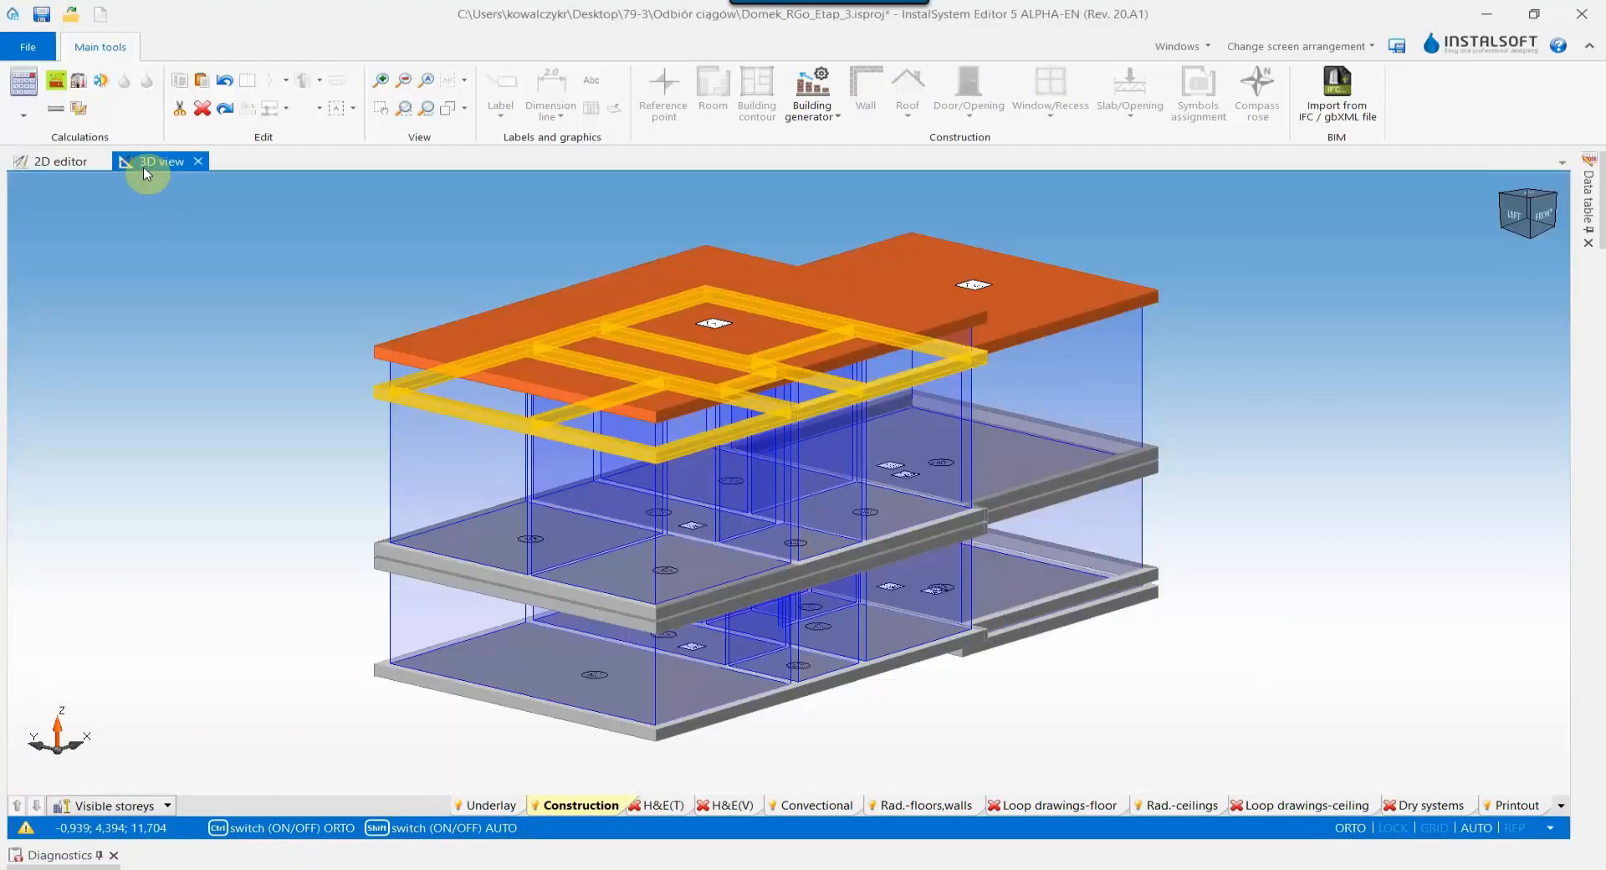
{"action": "left_click", "coordinate": [203, 110]}
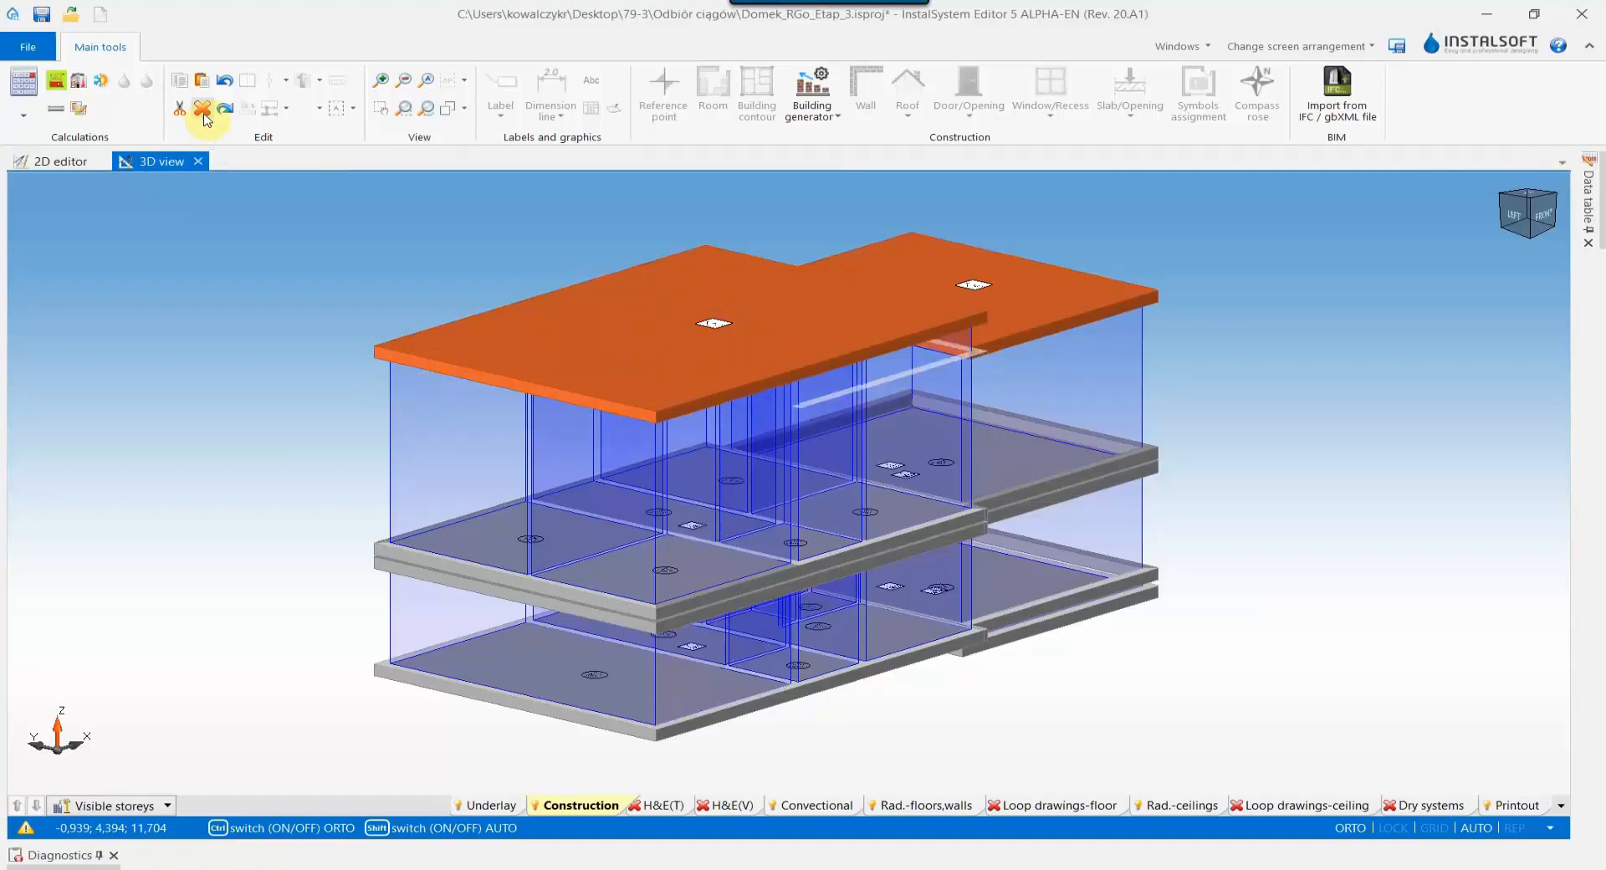
Delete the redundant duplicate slabs at the extension's floor levels in the 3D model
{"action": "left_click", "coordinate": [205, 118]}
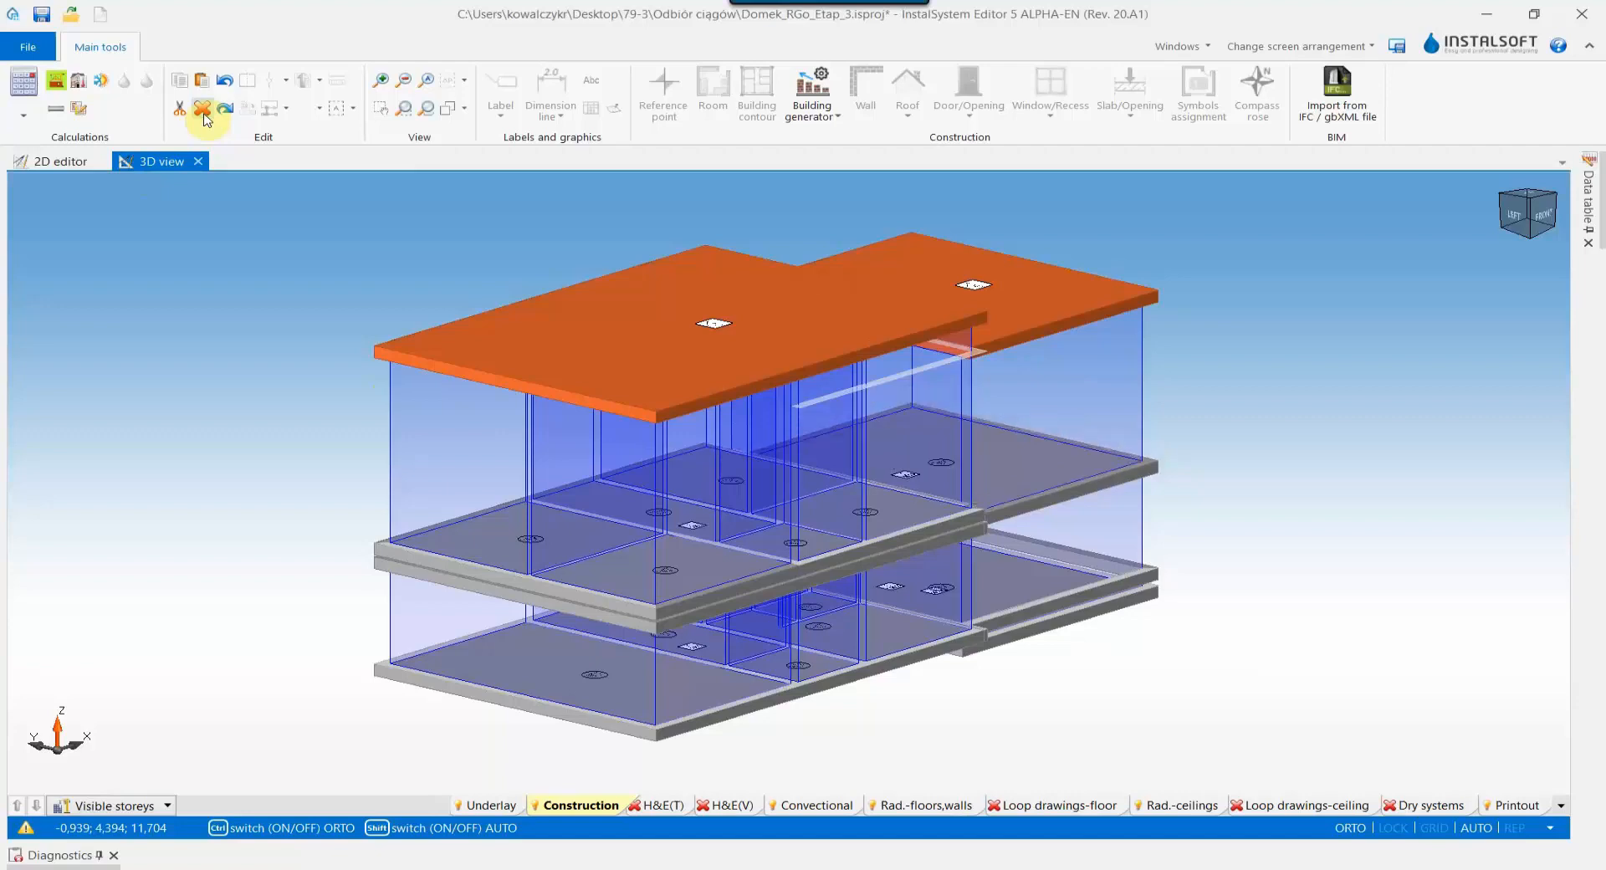
{"action": "left_click", "coordinate": [205, 118]}
{"action": "left_click", "coordinate": [206, 118]}
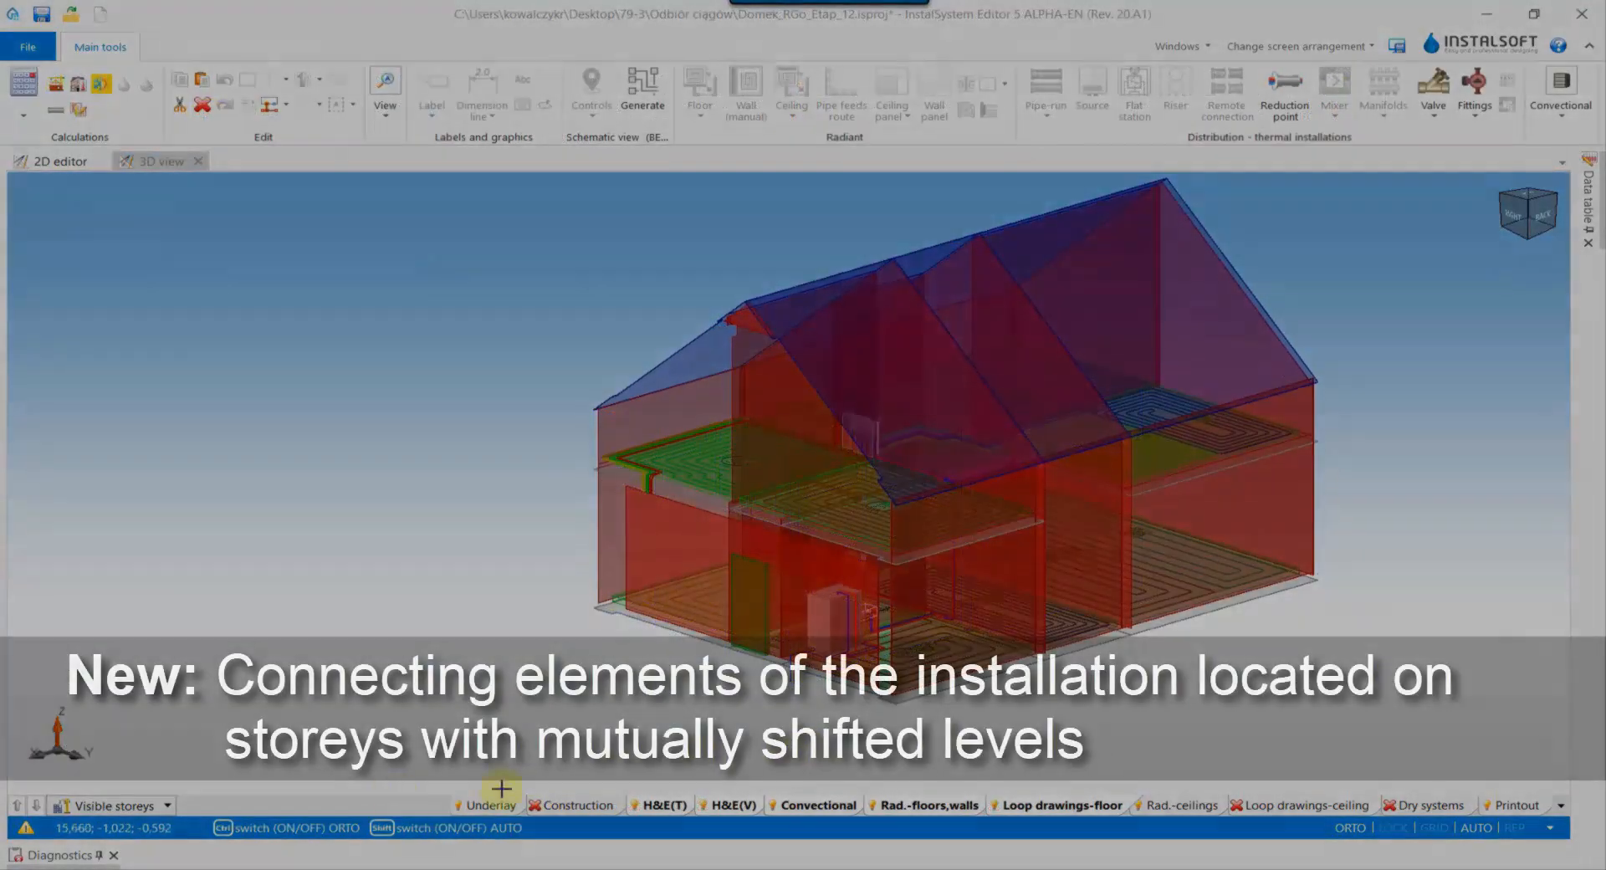
Hide the walls and roof structure in 3D, examining the split-level house in the H&E(T) and Rad.-floors,walls worksheets
{"action": "left_click", "coordinate": [145, 809]}
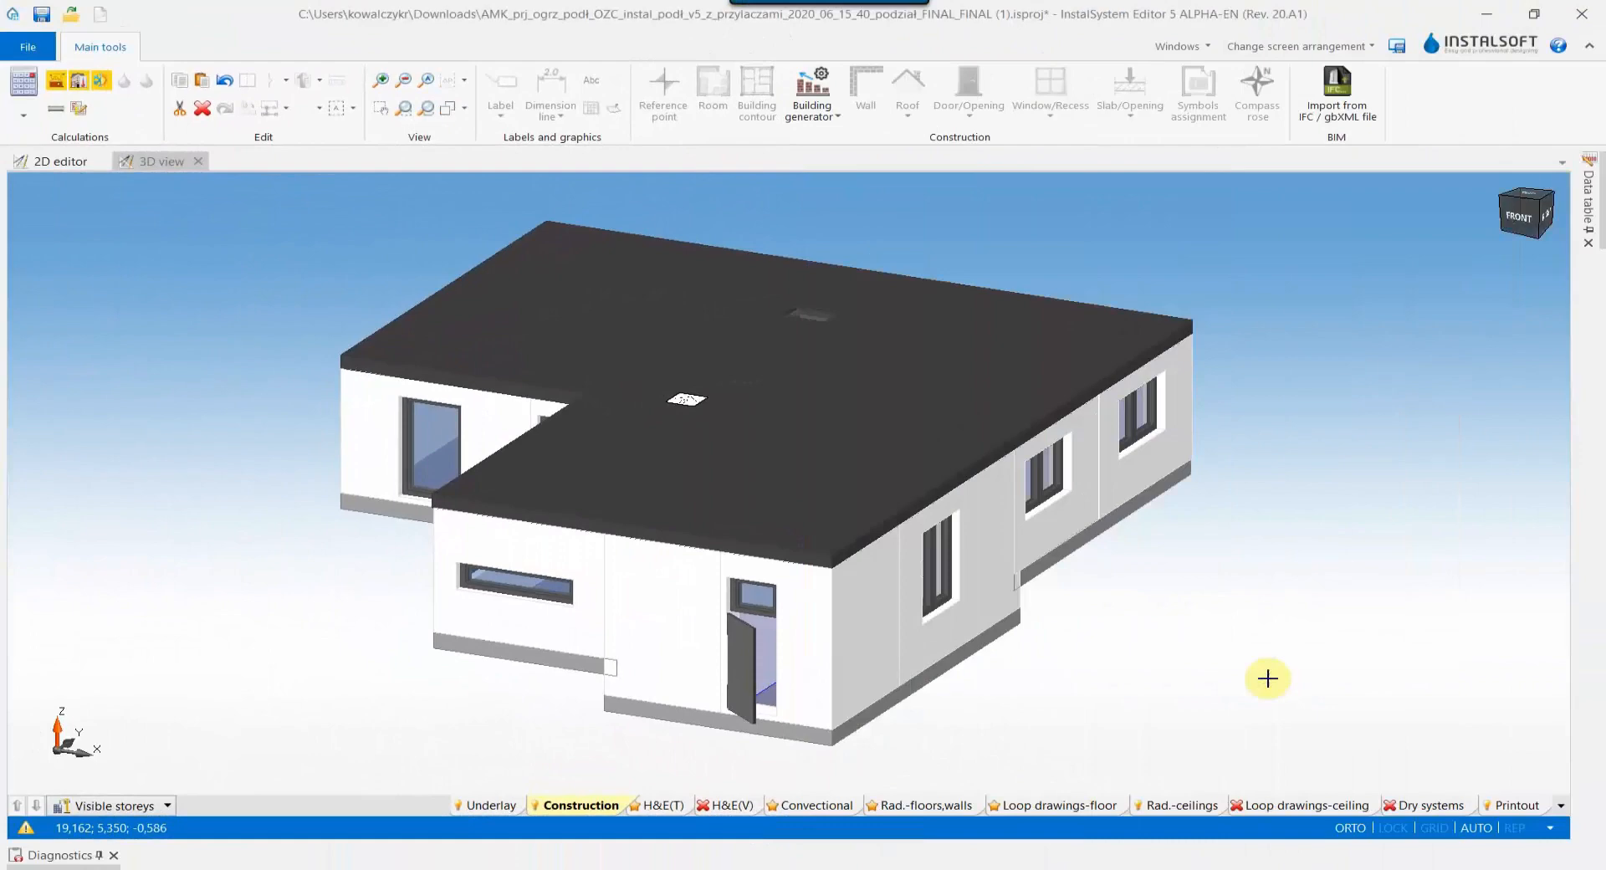
{"action": "right_click", "coordinate": [1267, 678]}
{"action": "left_click", "coordinate": [1310, 641]}
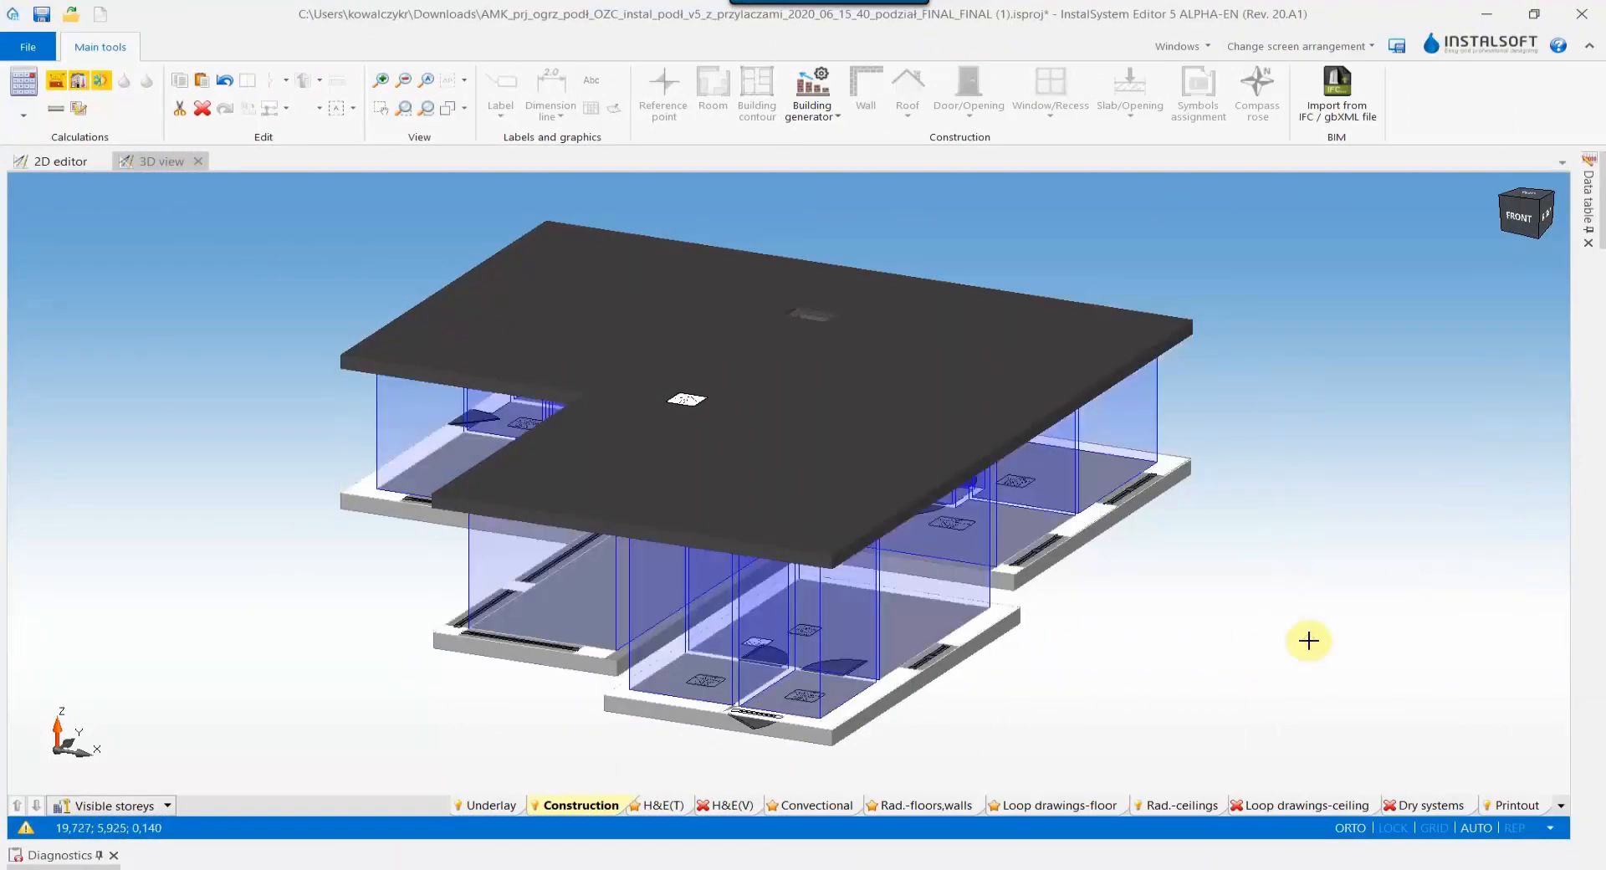
{"action": "left_click", "coordinate": [655, 805]}
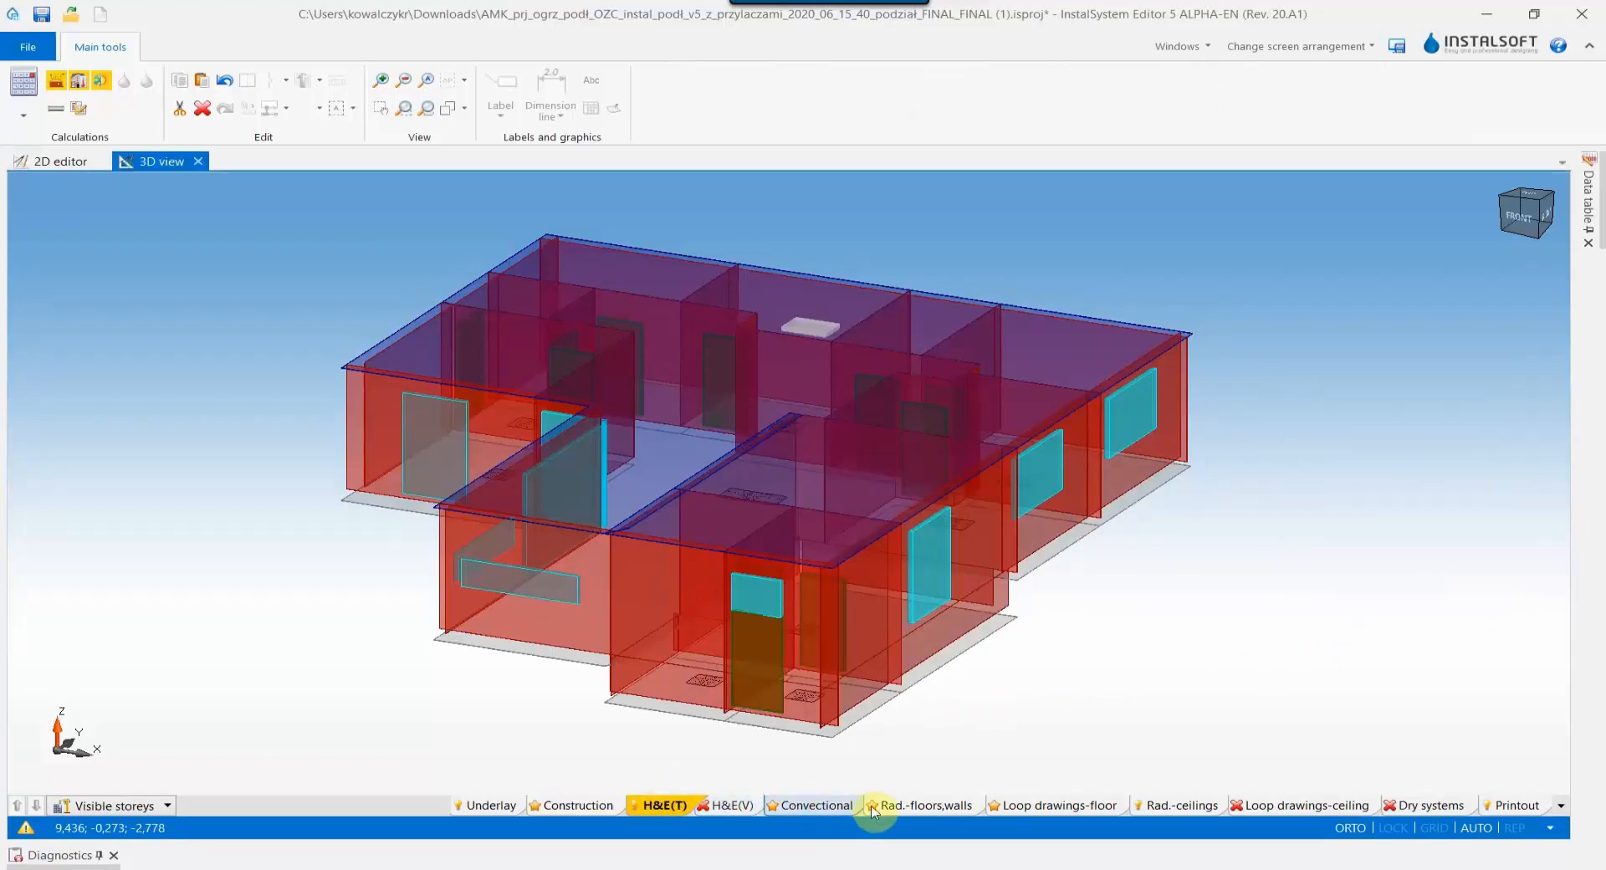
{"action": "left_click", "coordinate": [901, 805]}
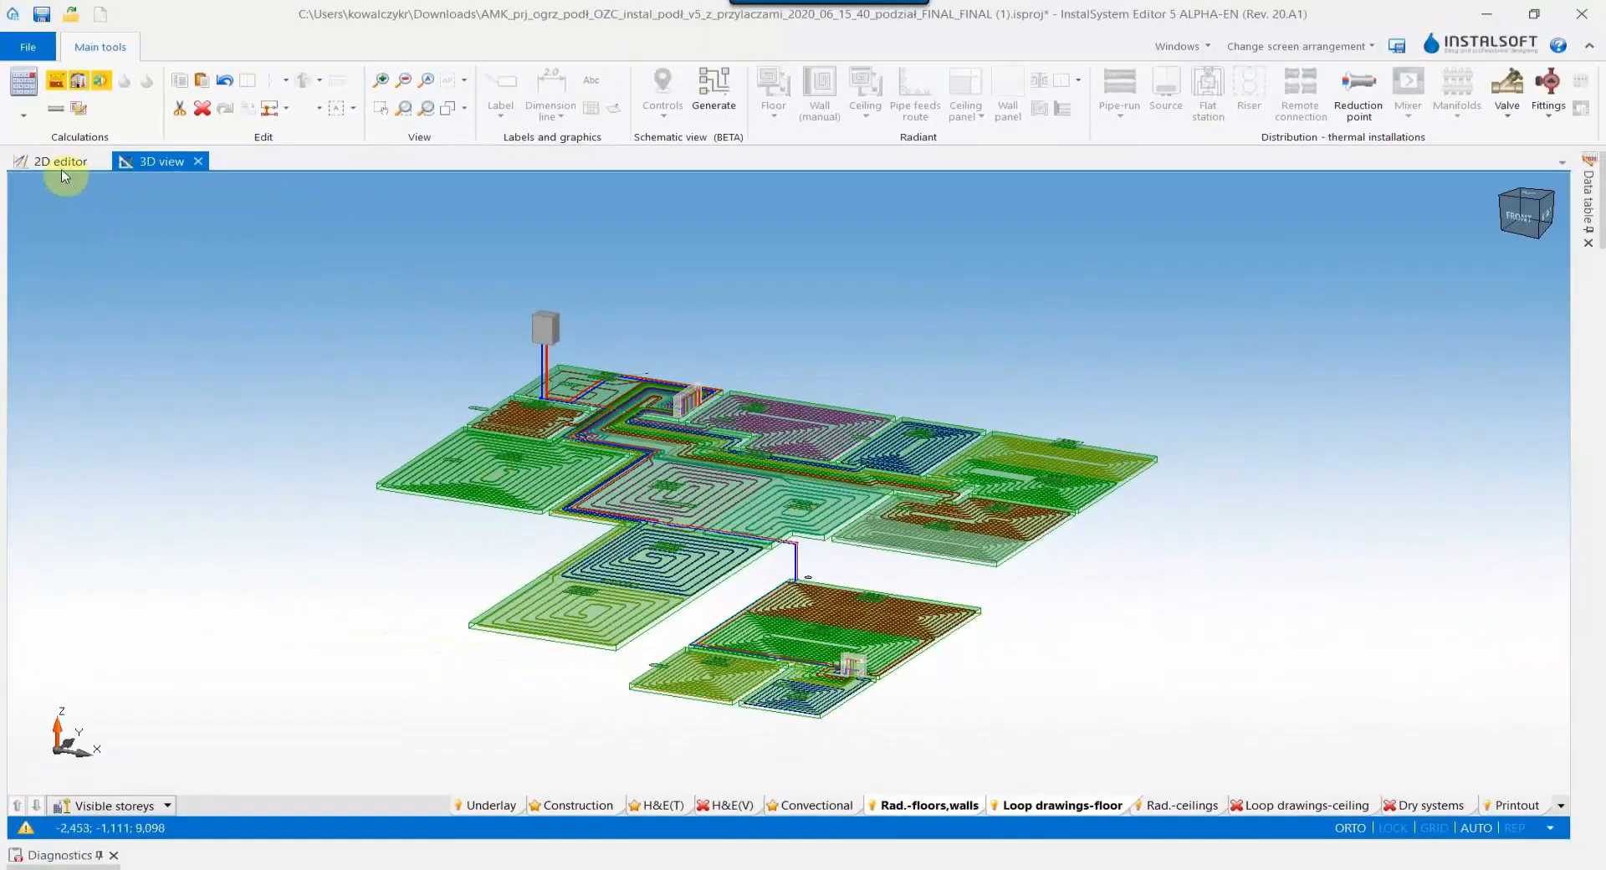
Select the supply and return riser in the storey 0 plan and review its Show on other storeys option
{"action": "left_click", "coordinate": [61, 167]}
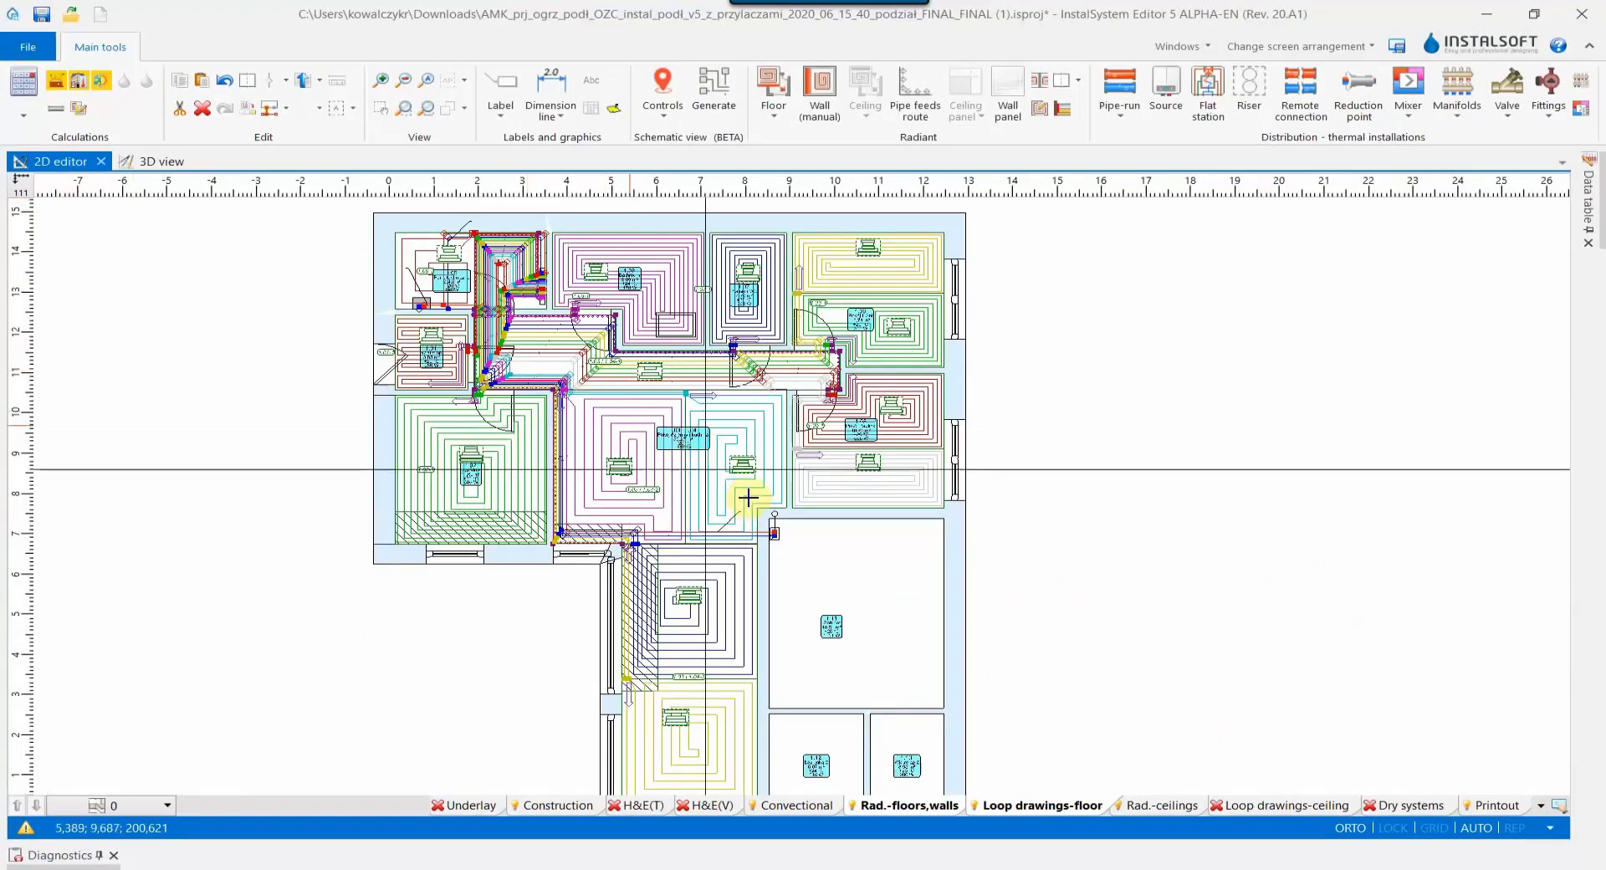
{"action": "scroll", "coordinate": [776, 534], "scroll_direction": "up", "scroll_amount": 5}
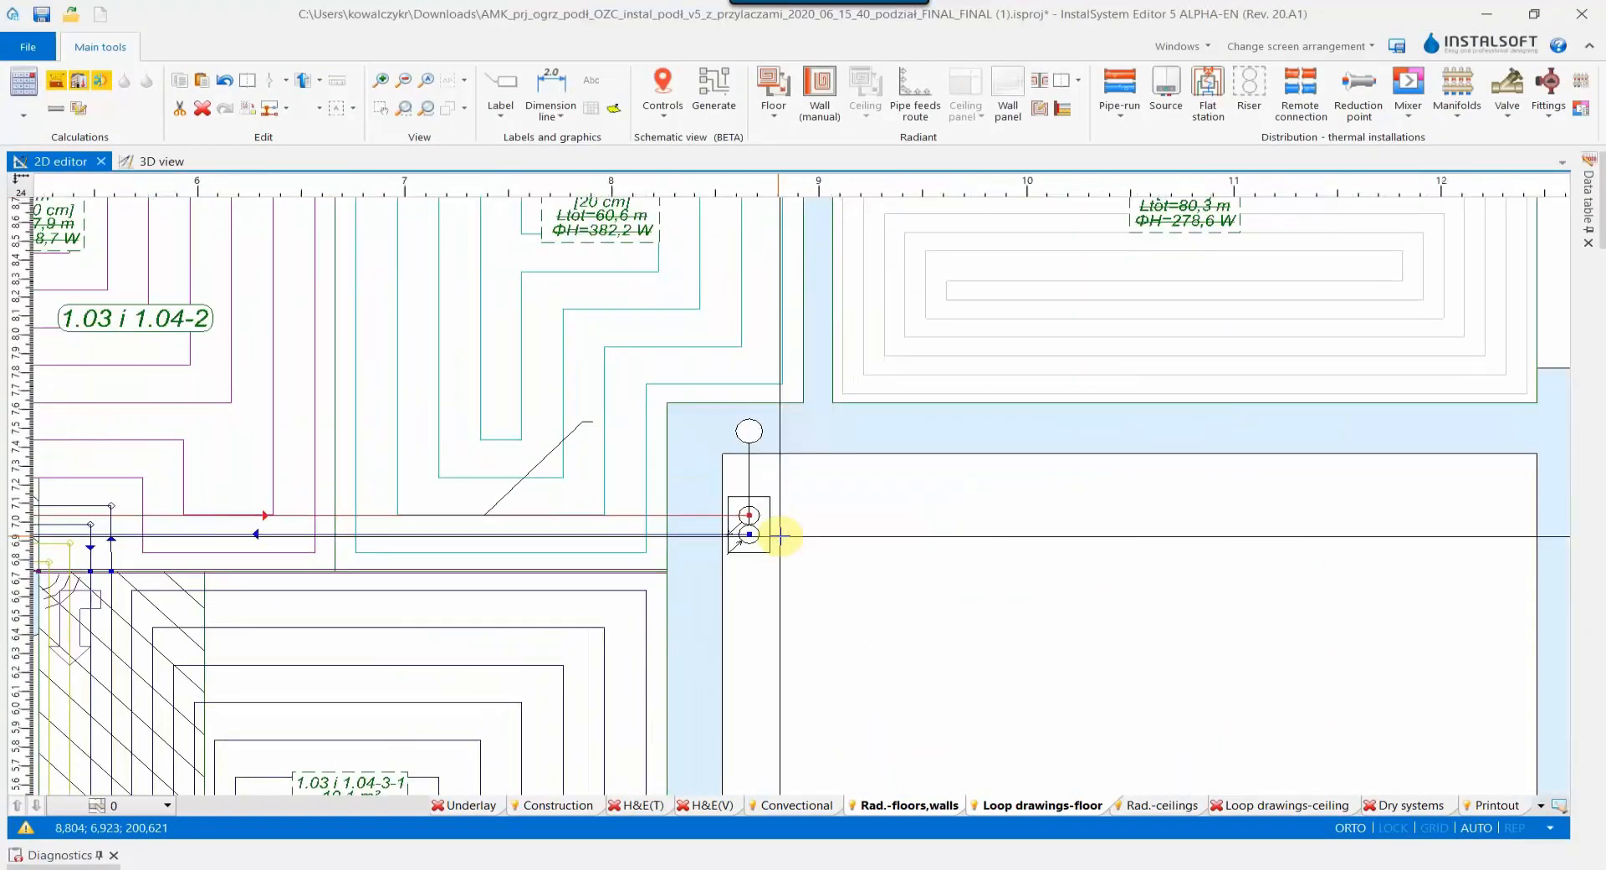
{"action": "left_click", "coordinate": [747, 523]}
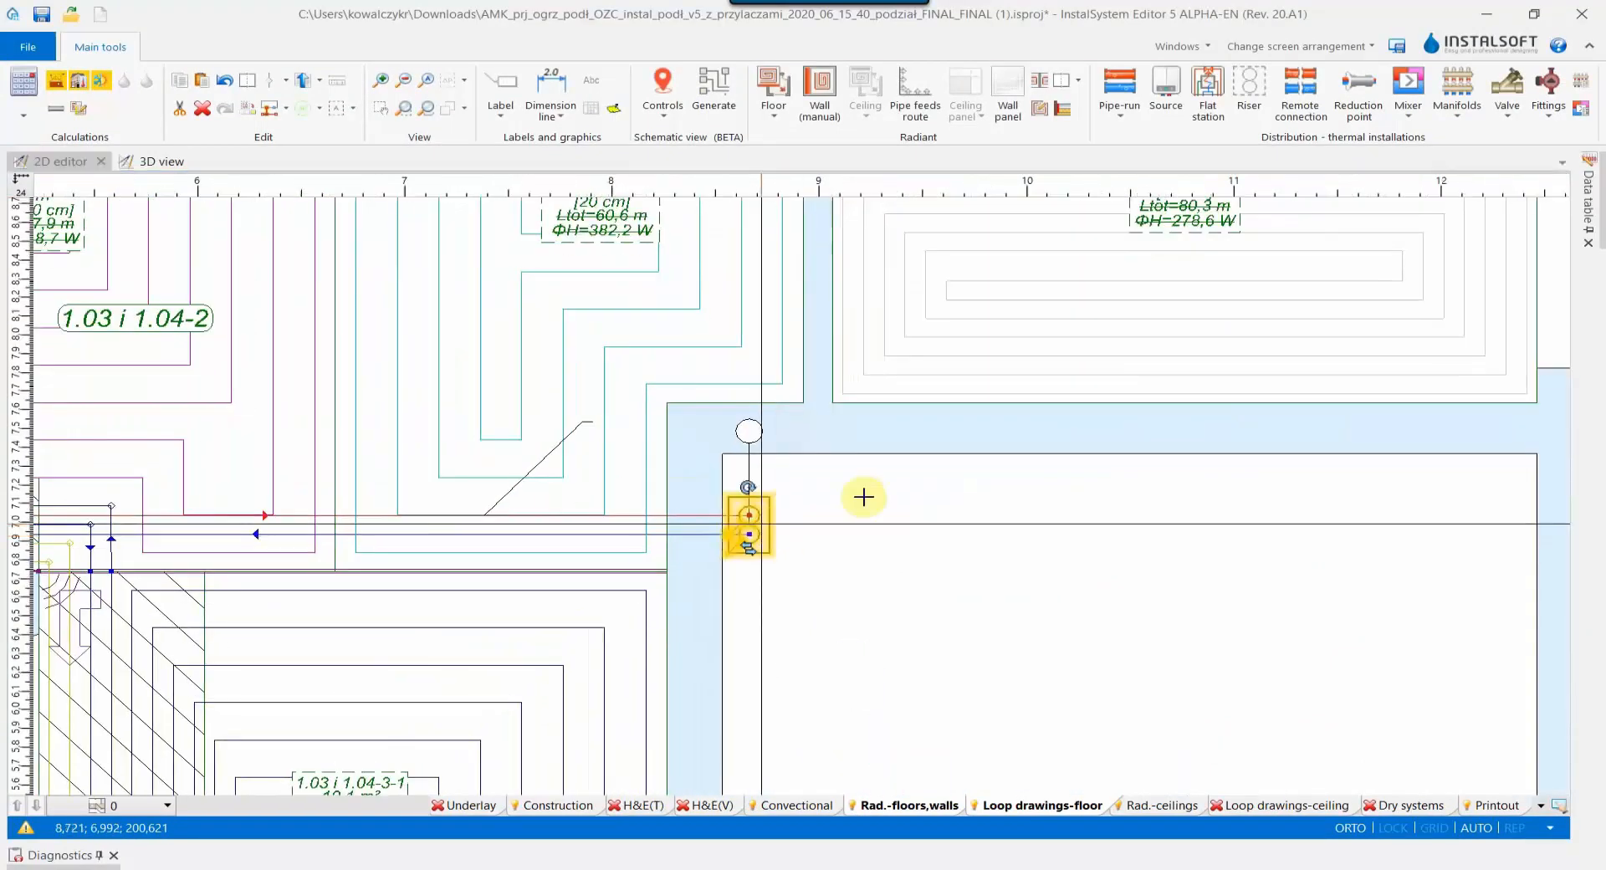
{"action": "left_click", "coordinate": [1595, 235]}
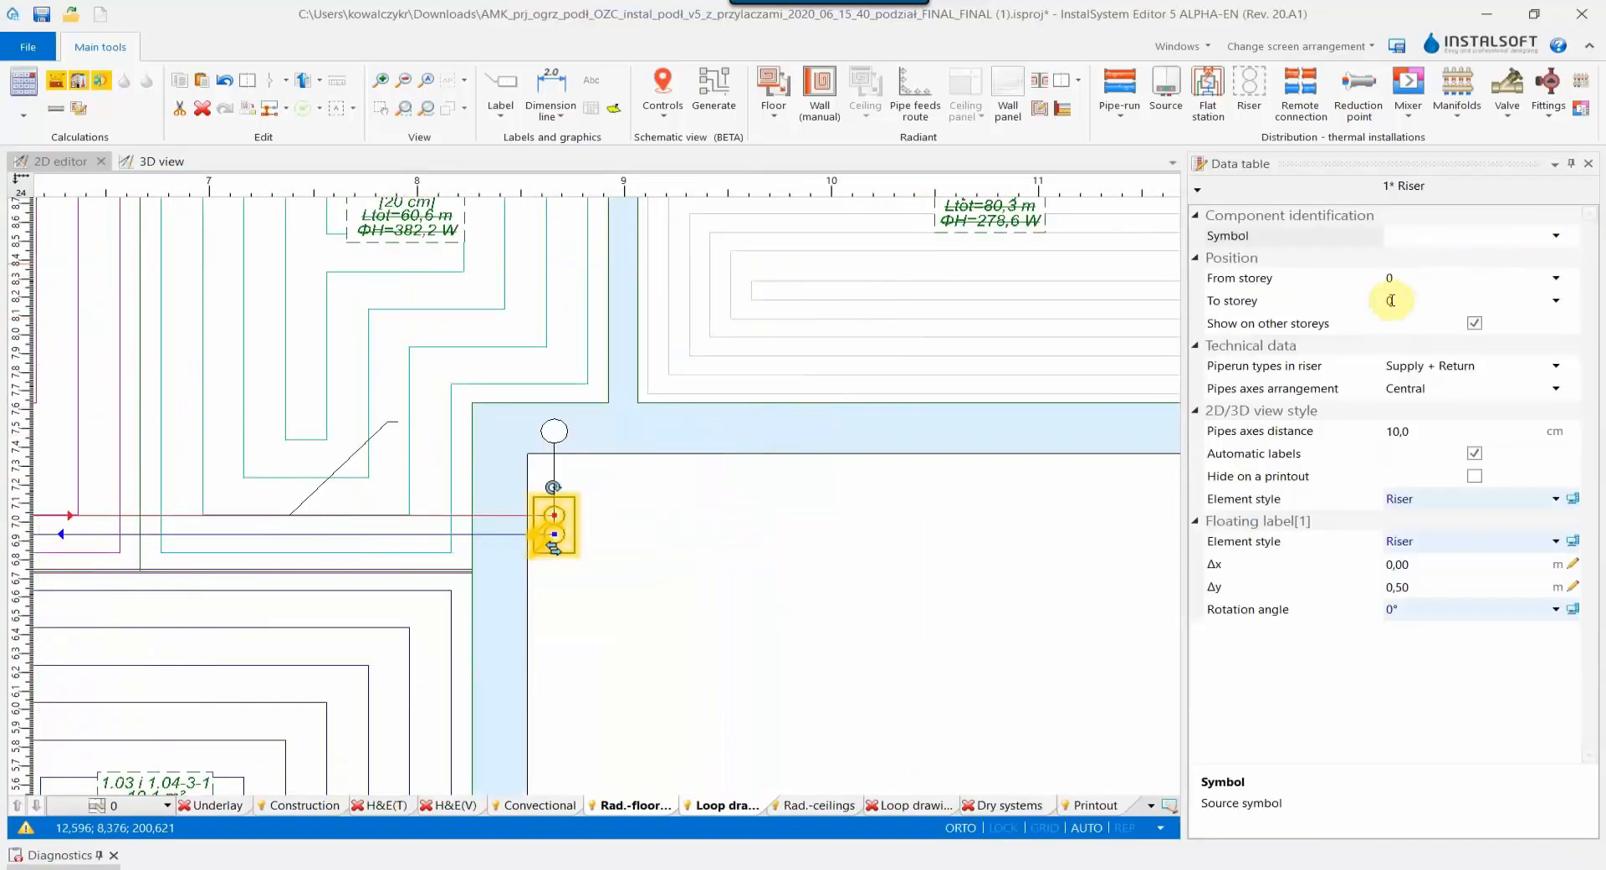
{"action": "left_click", "coordinate": [1335, 328]}
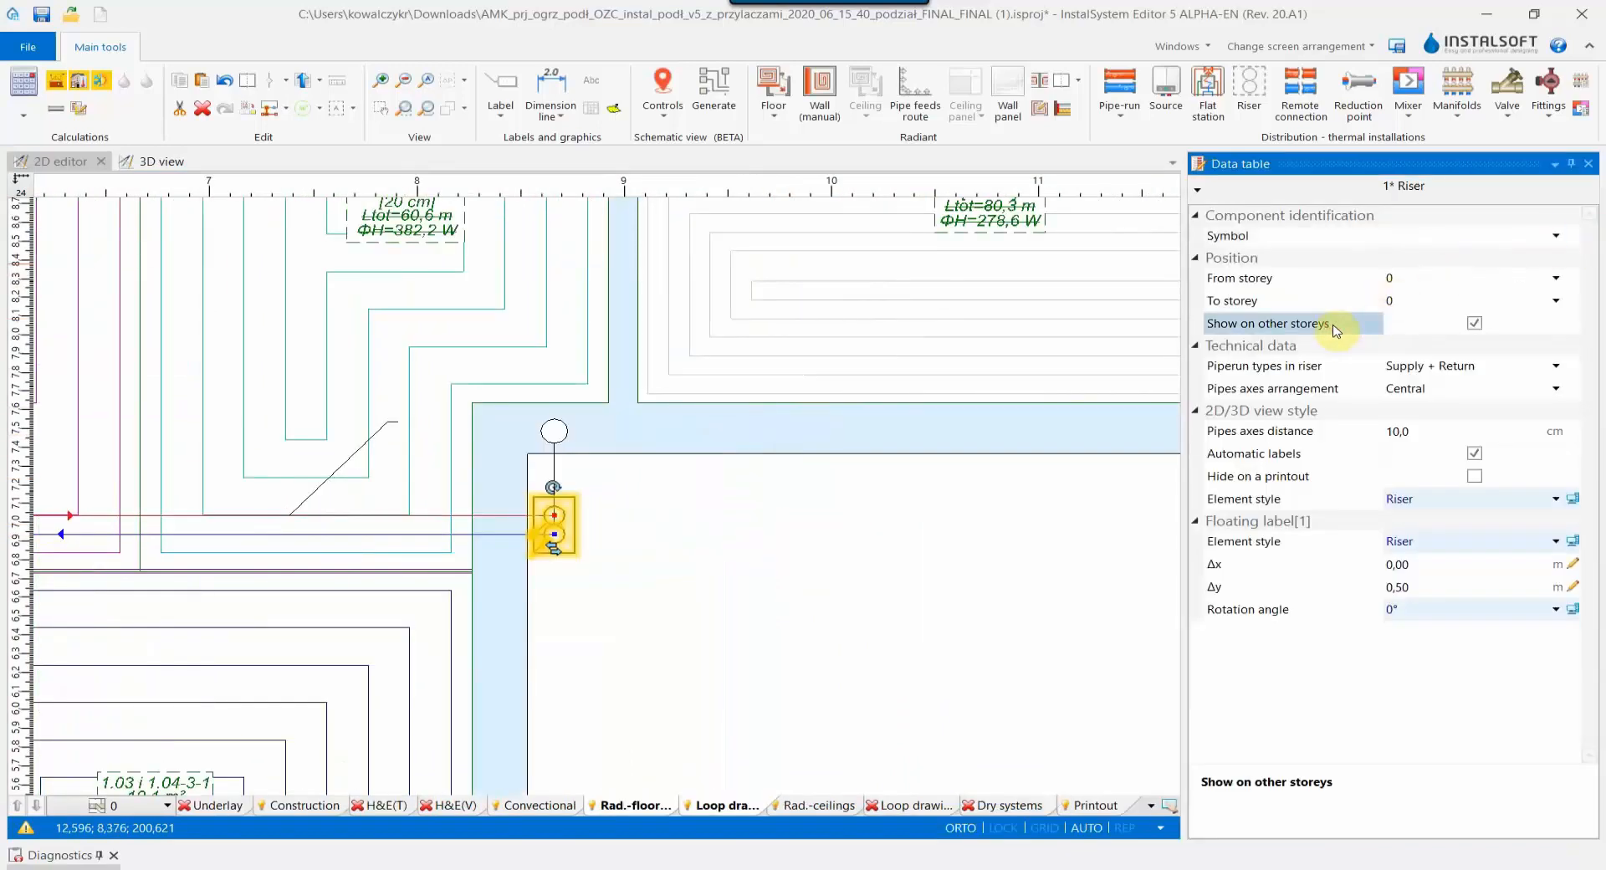
{"action": "left_click", "coordinate": [1474, 324]}
Switch the plan to the lower-level storey and examine the riser's position beside the floor heating loops
{"action": "left_click", "coordinate": [125, 808]}
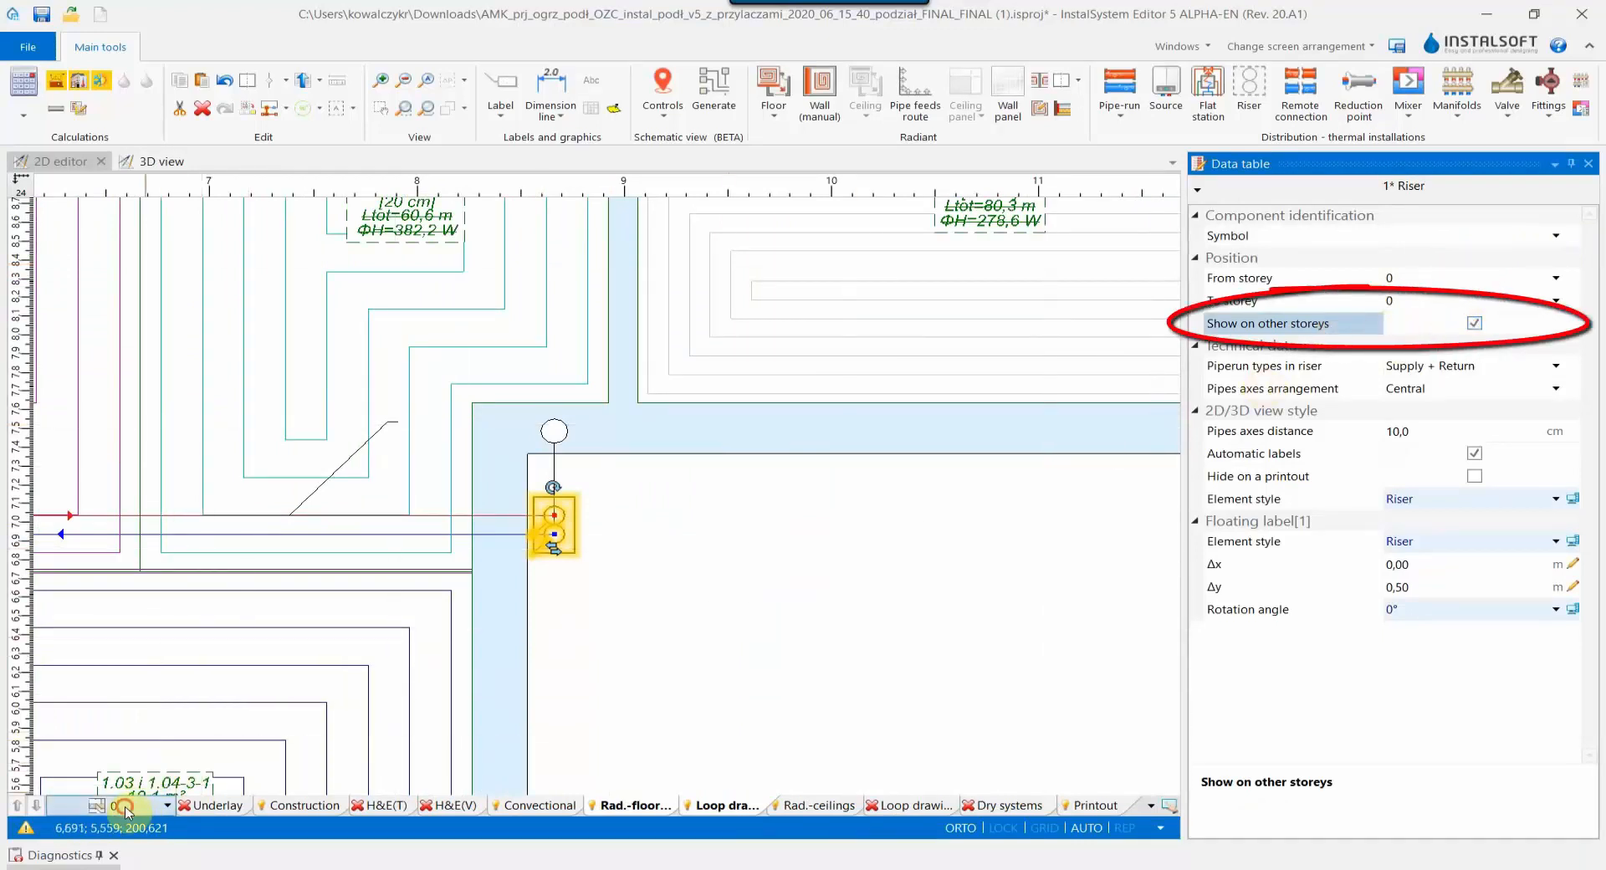
{"action": "left_click", "coordinate": [131, 715]}
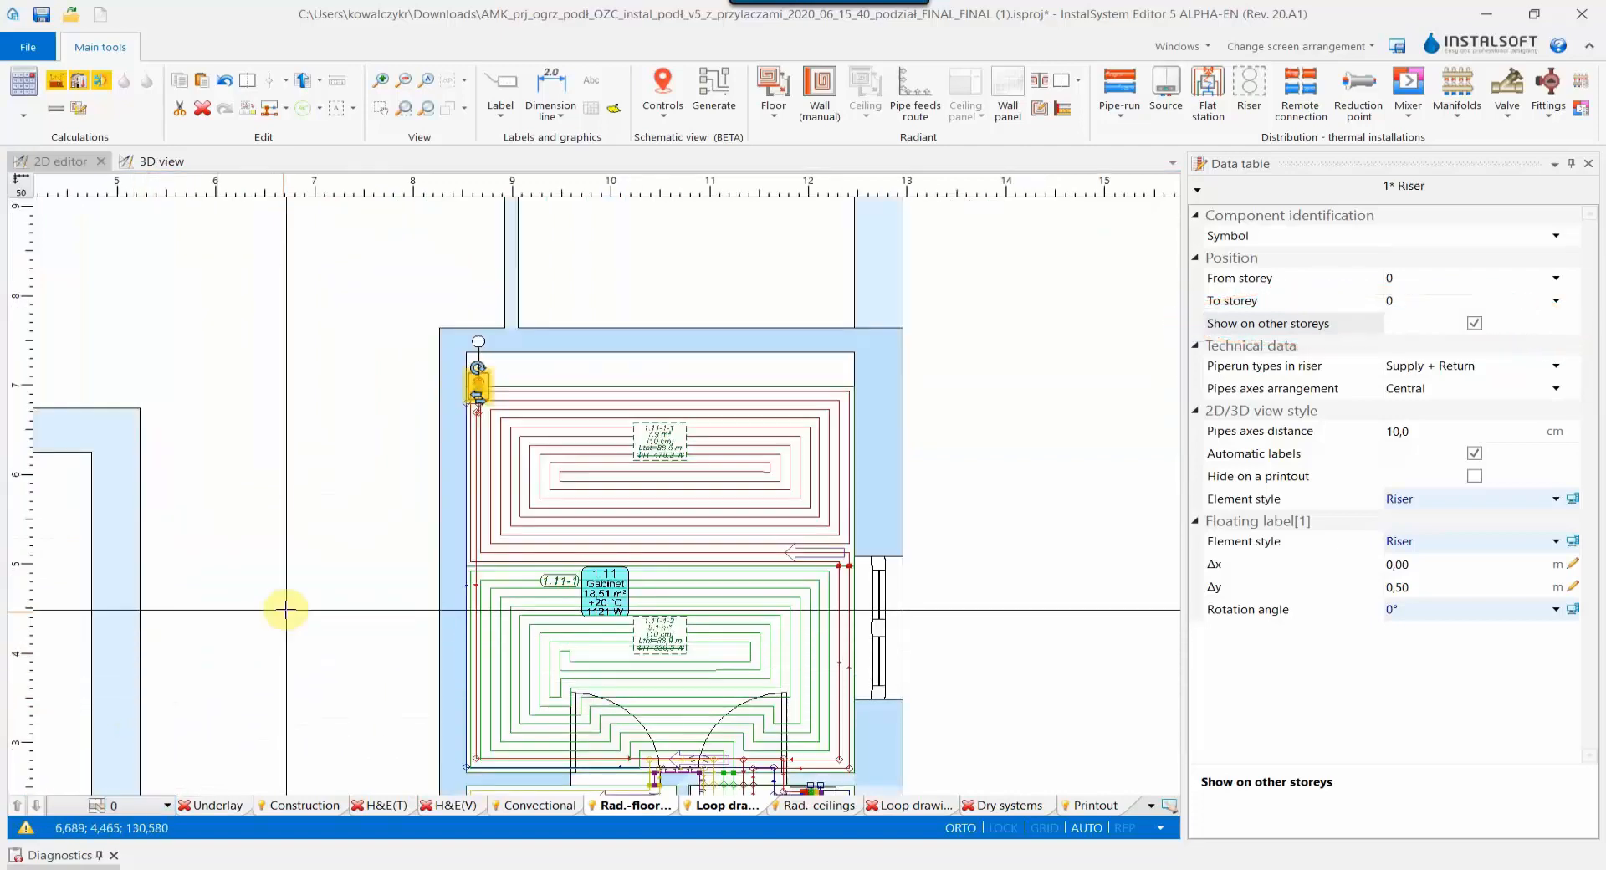
{"action": "scroll", "coordinate": [285, 609], "scroll_direction": "down", "scroll_amount": 5}
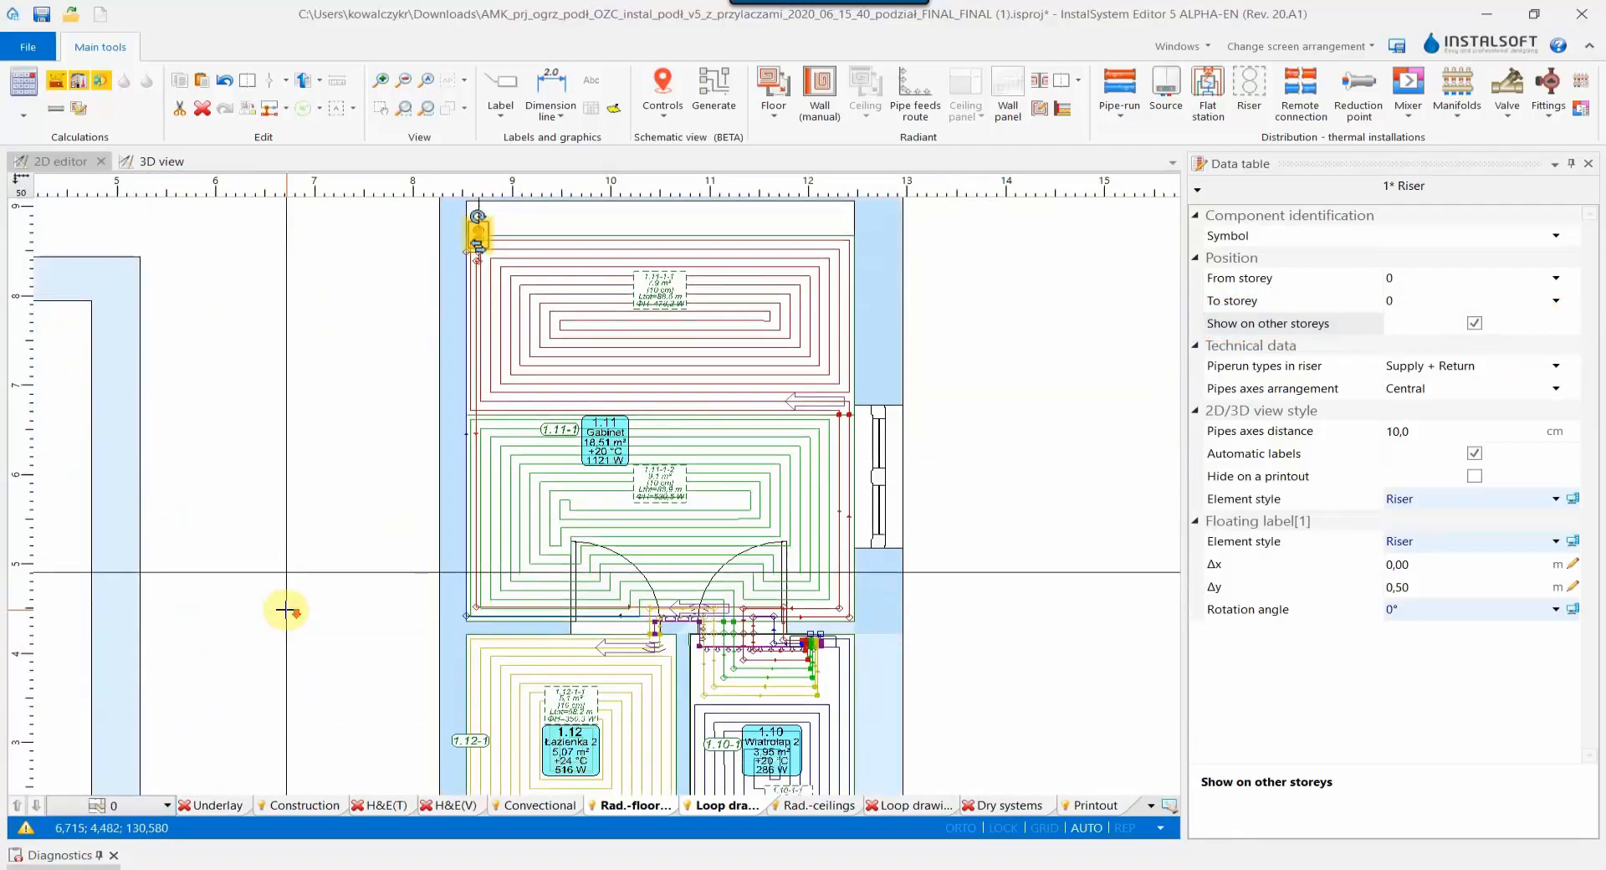
{"action": "scroll", "coordinate": [285, 609], "scroll_direction": "down", "scroll_amount": 3}
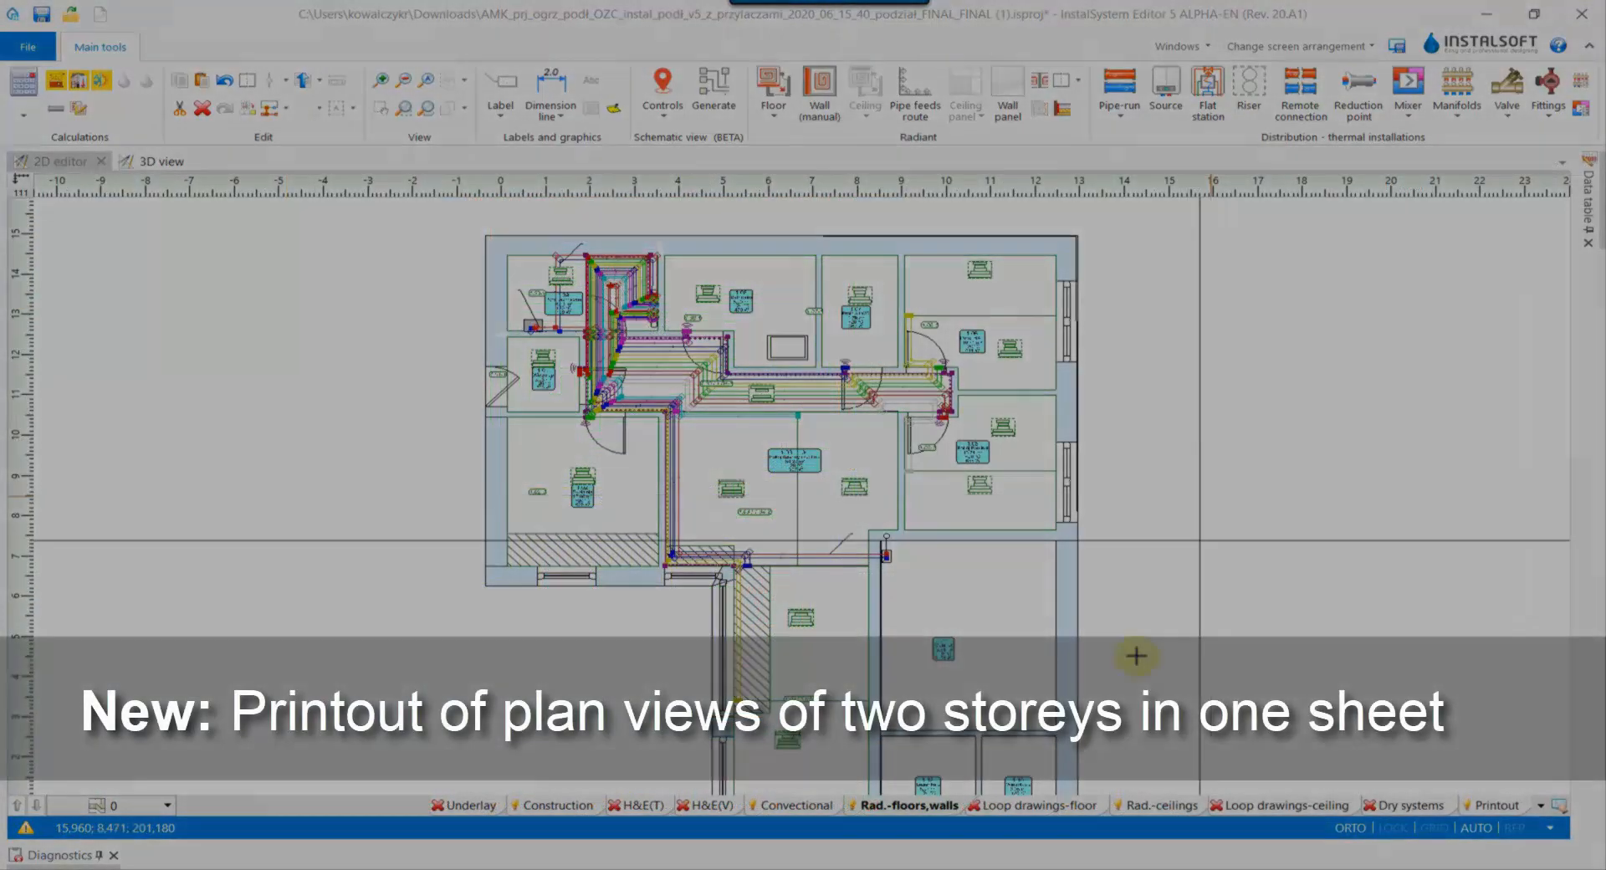
Display the Loop drawings-floor layer in the plan and open the Printout worksheet
{"action": "left_click", "coordinate": [1075, 806]}
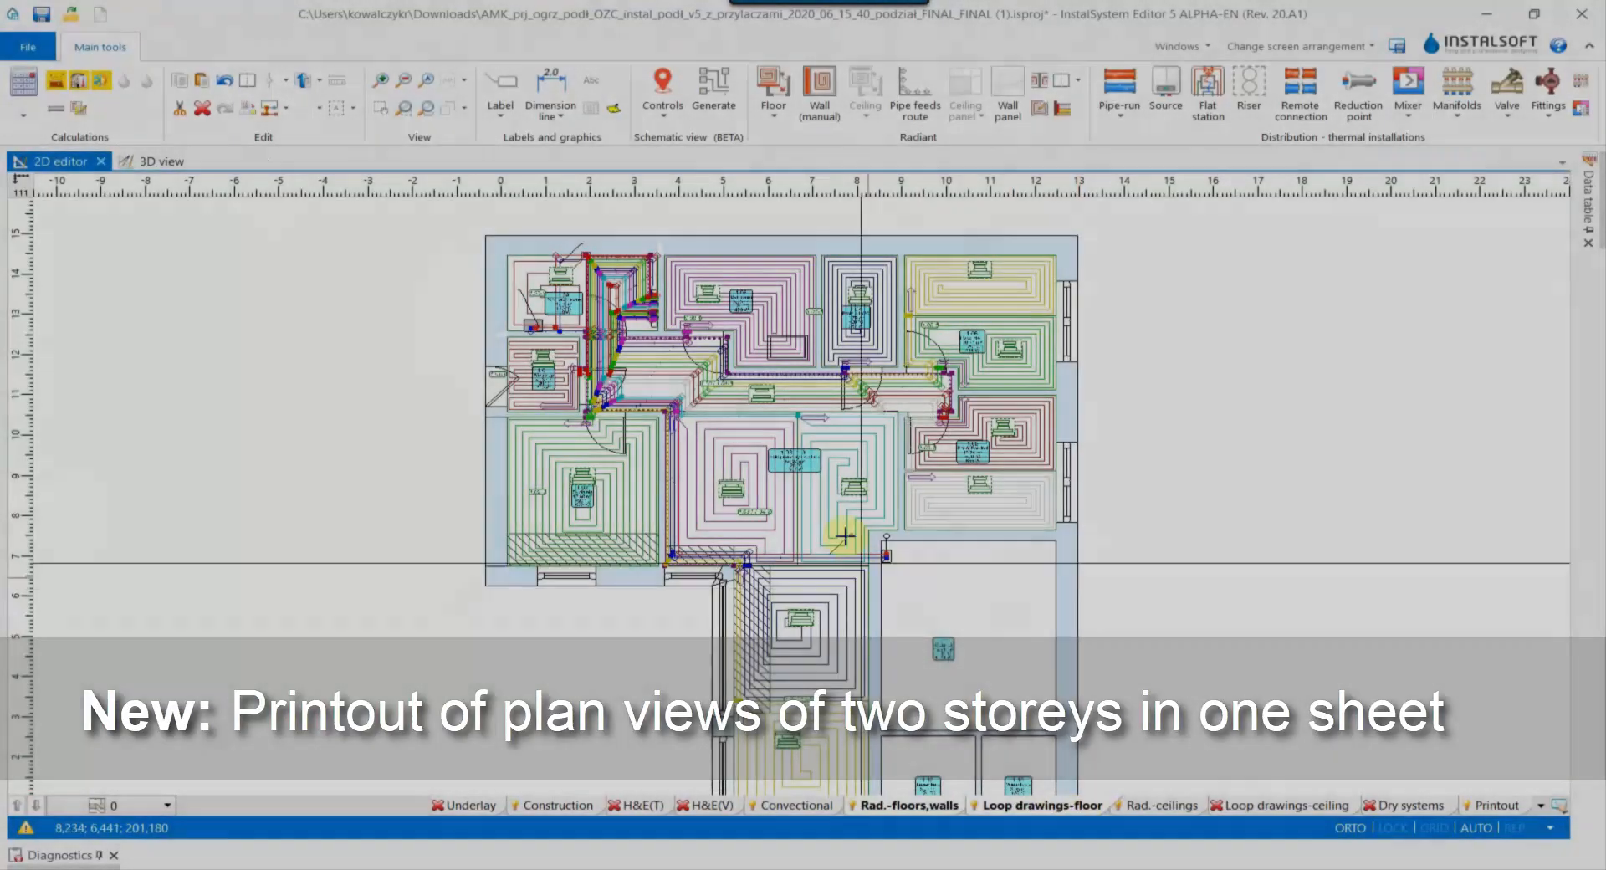
{"action": "scroll", "coordinate": [801, 483], "scroll_direction": "down", "scroll_amount": 1}
{"action": "scroll", "coordinate": [801, 483], "scroll_direction": "down", "scroll_amount": 1}
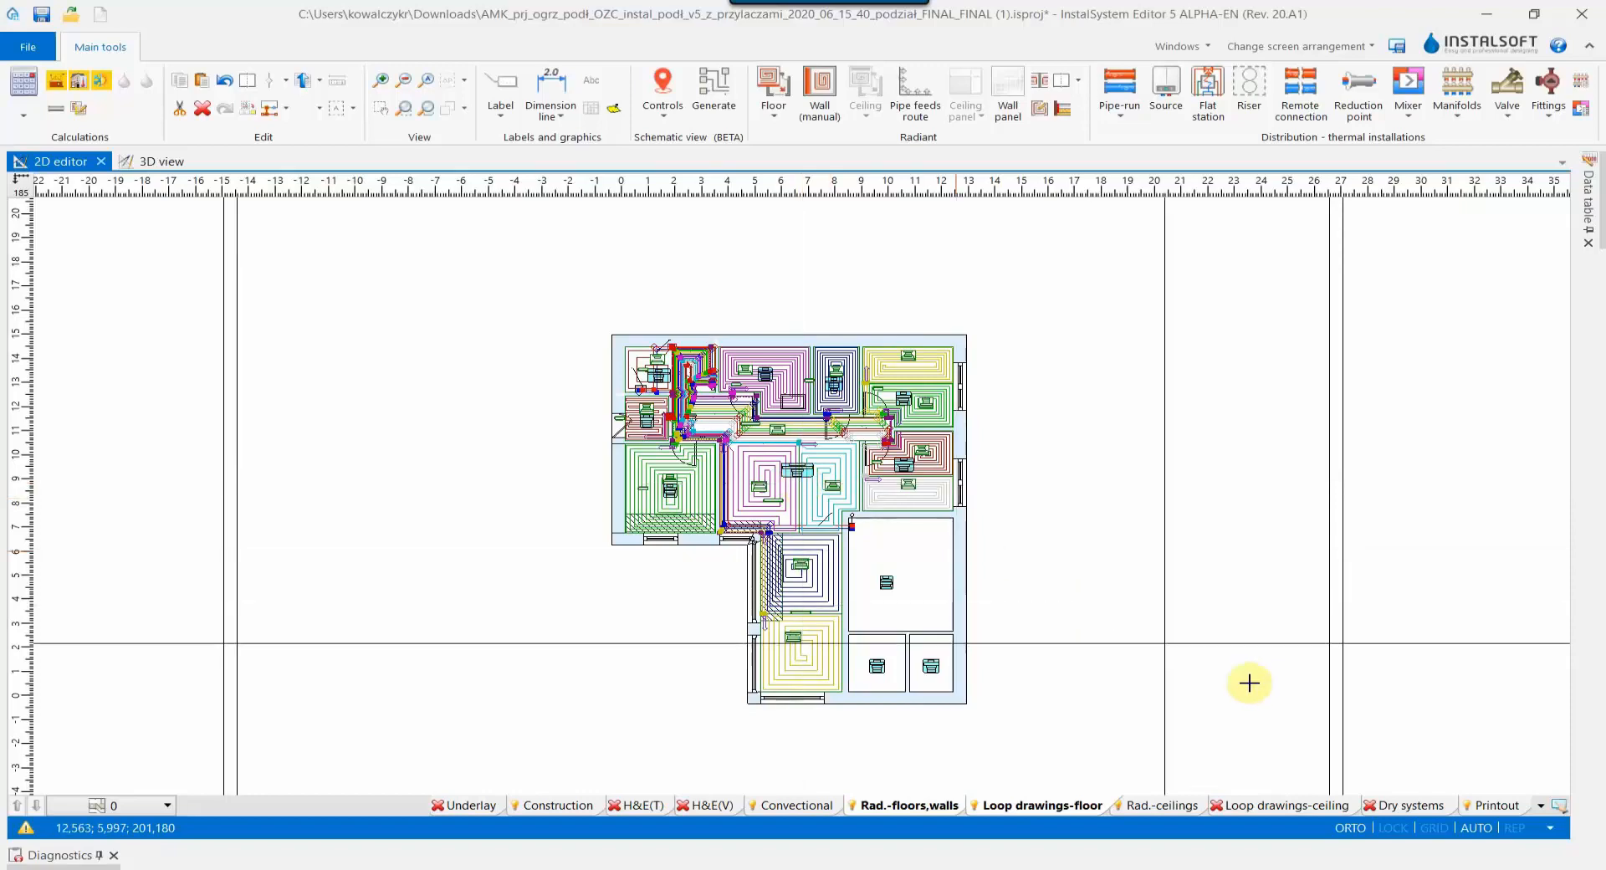
{"action": "left_click", "coordinate": [1498, 805]}
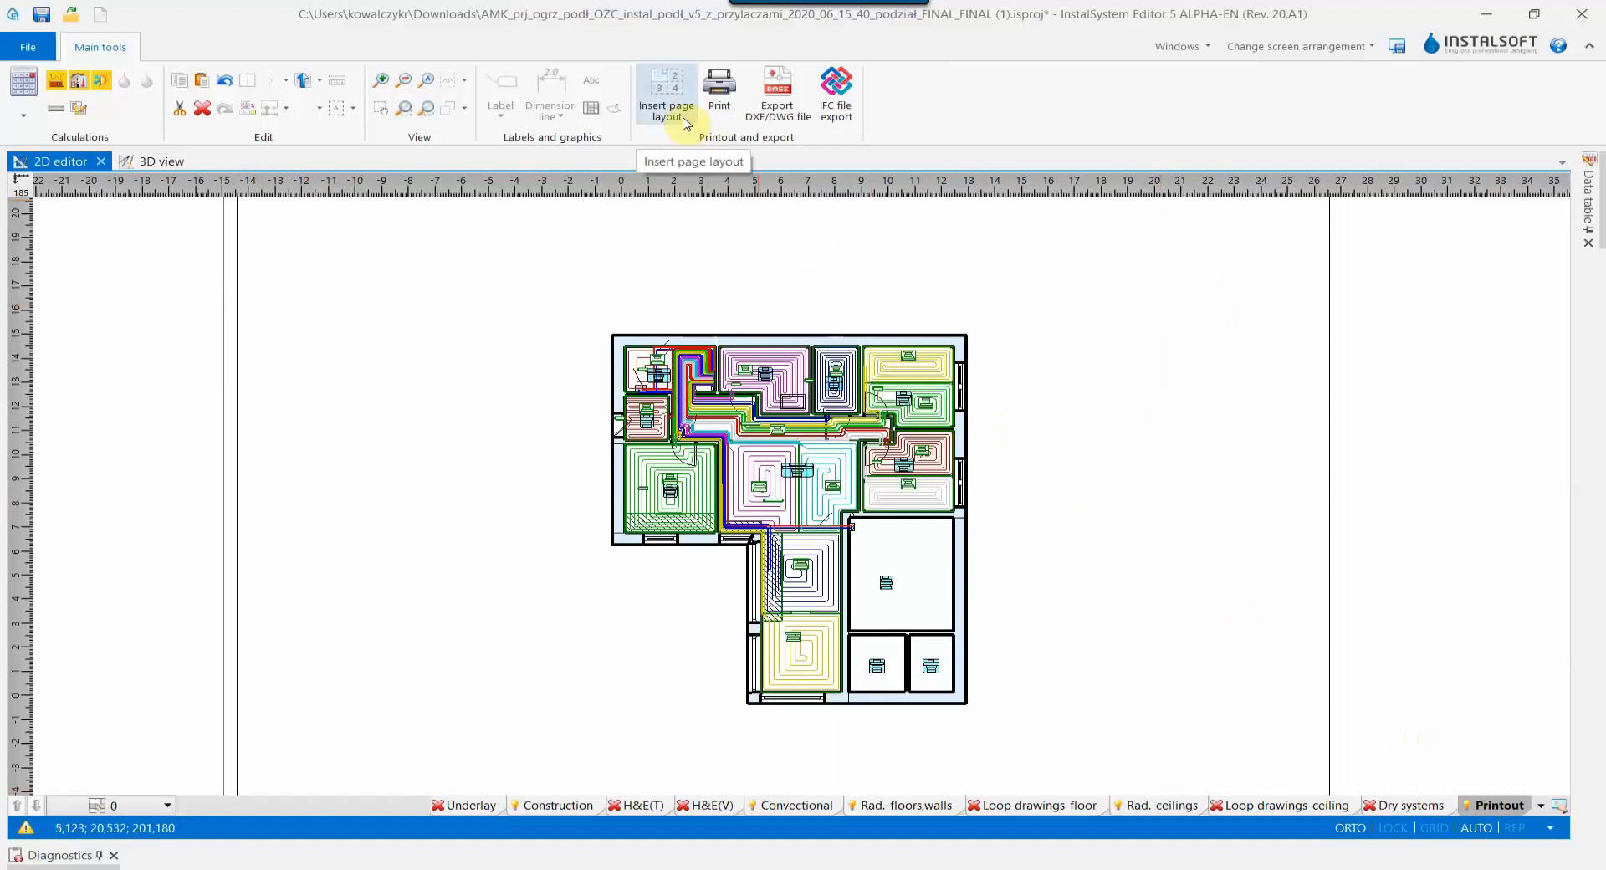
Select the printout page and open the choices for its Additional storey property
{"action": "left_click", "coordinate": [687, 219]}
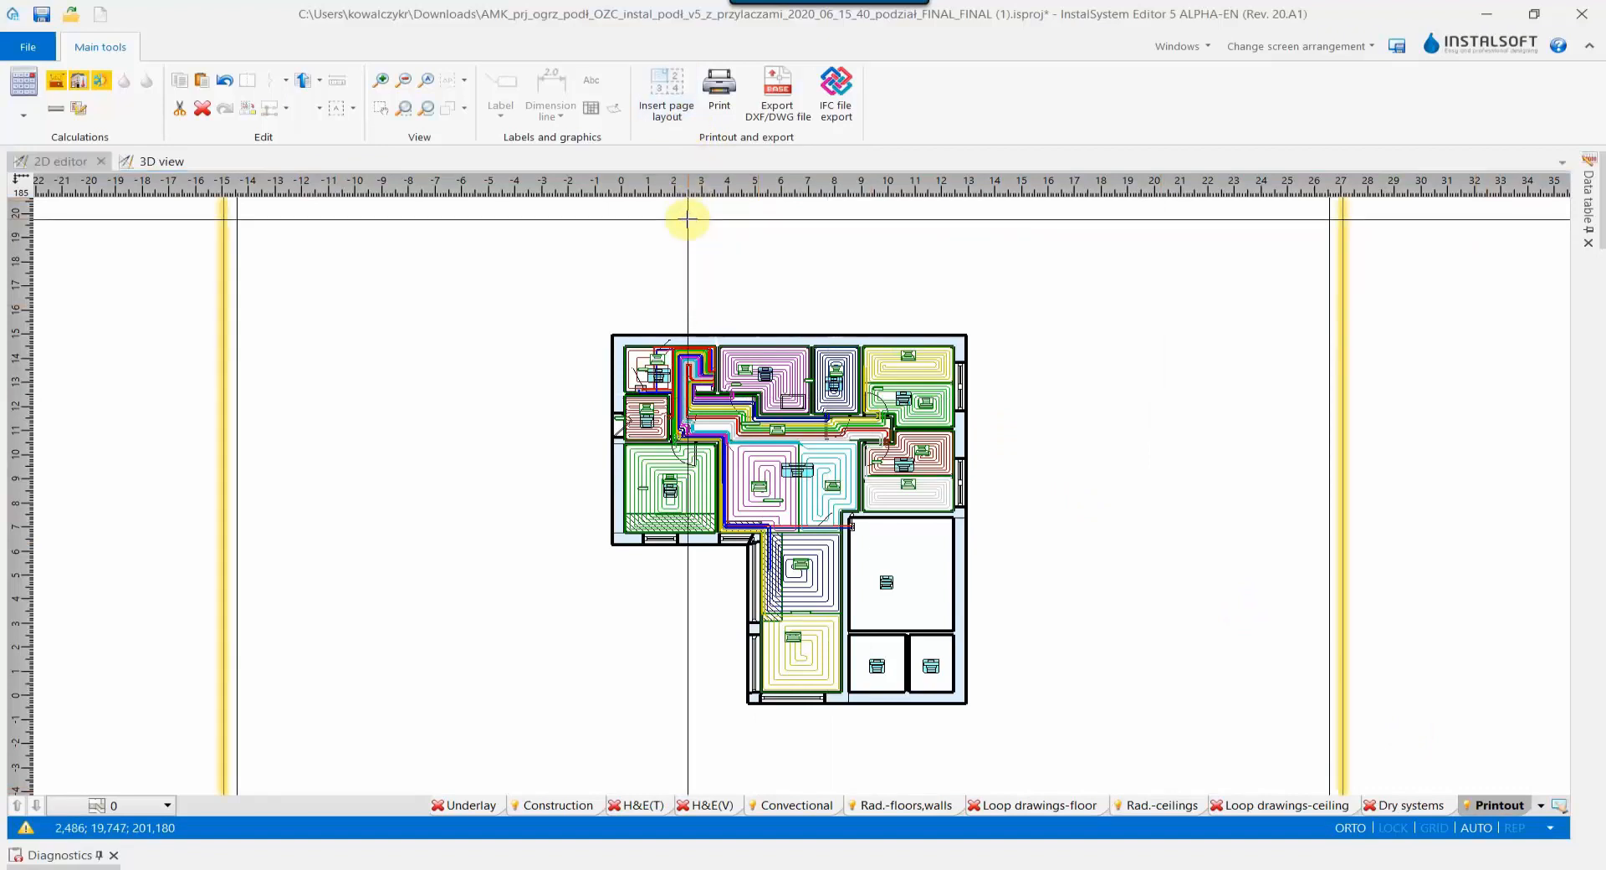
{"action": "left_click", "coordinate": [1588, 230]}
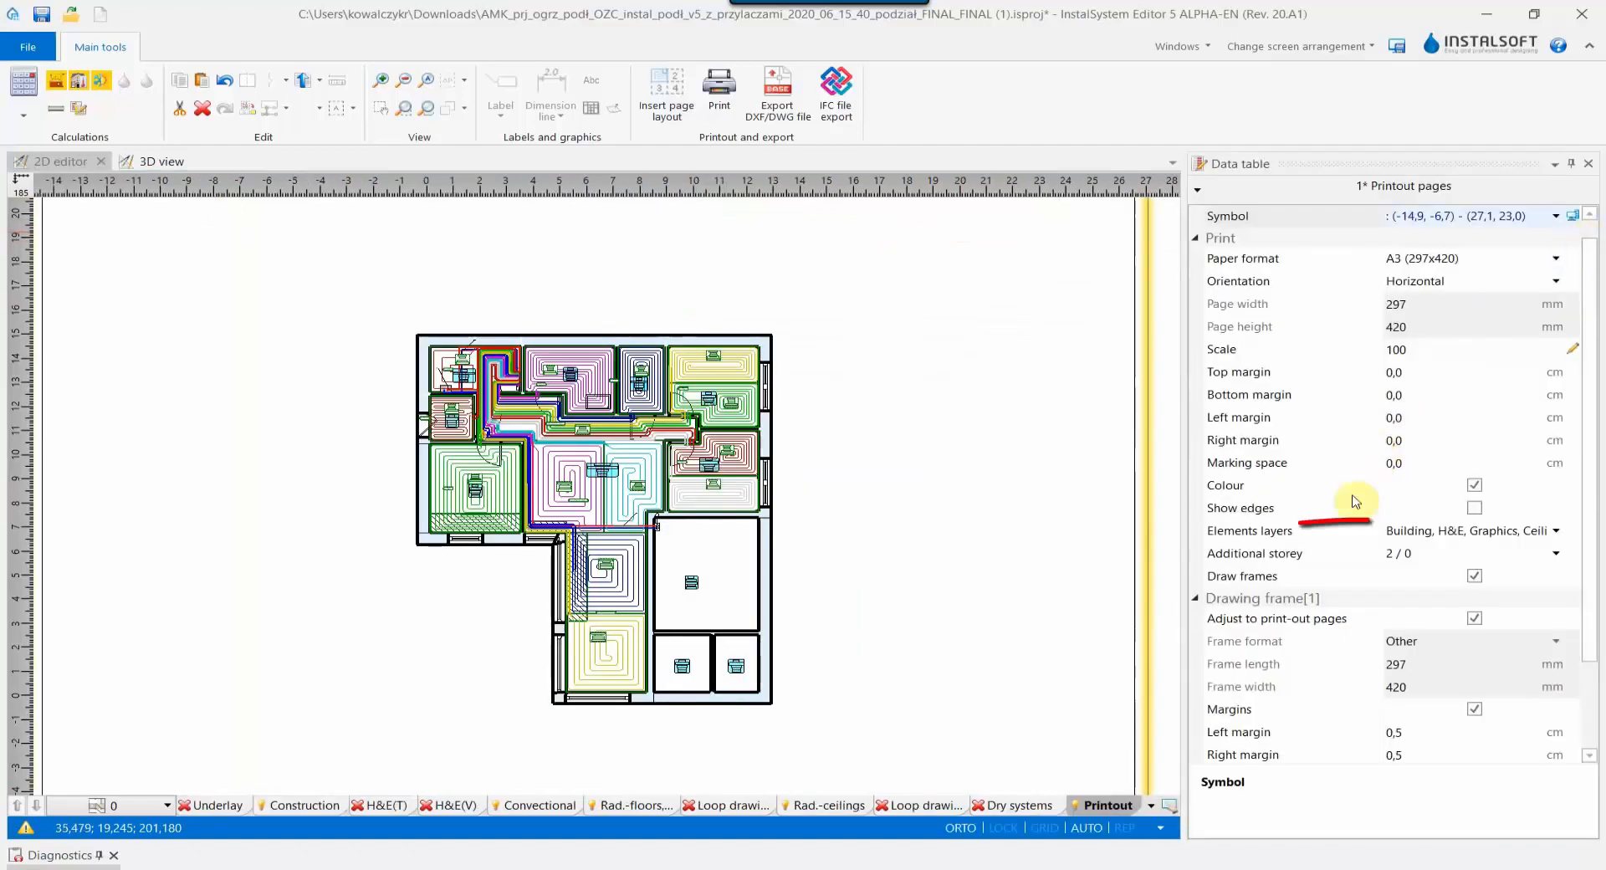
{"action": "left_click", "coordinate": [1317, 555]}
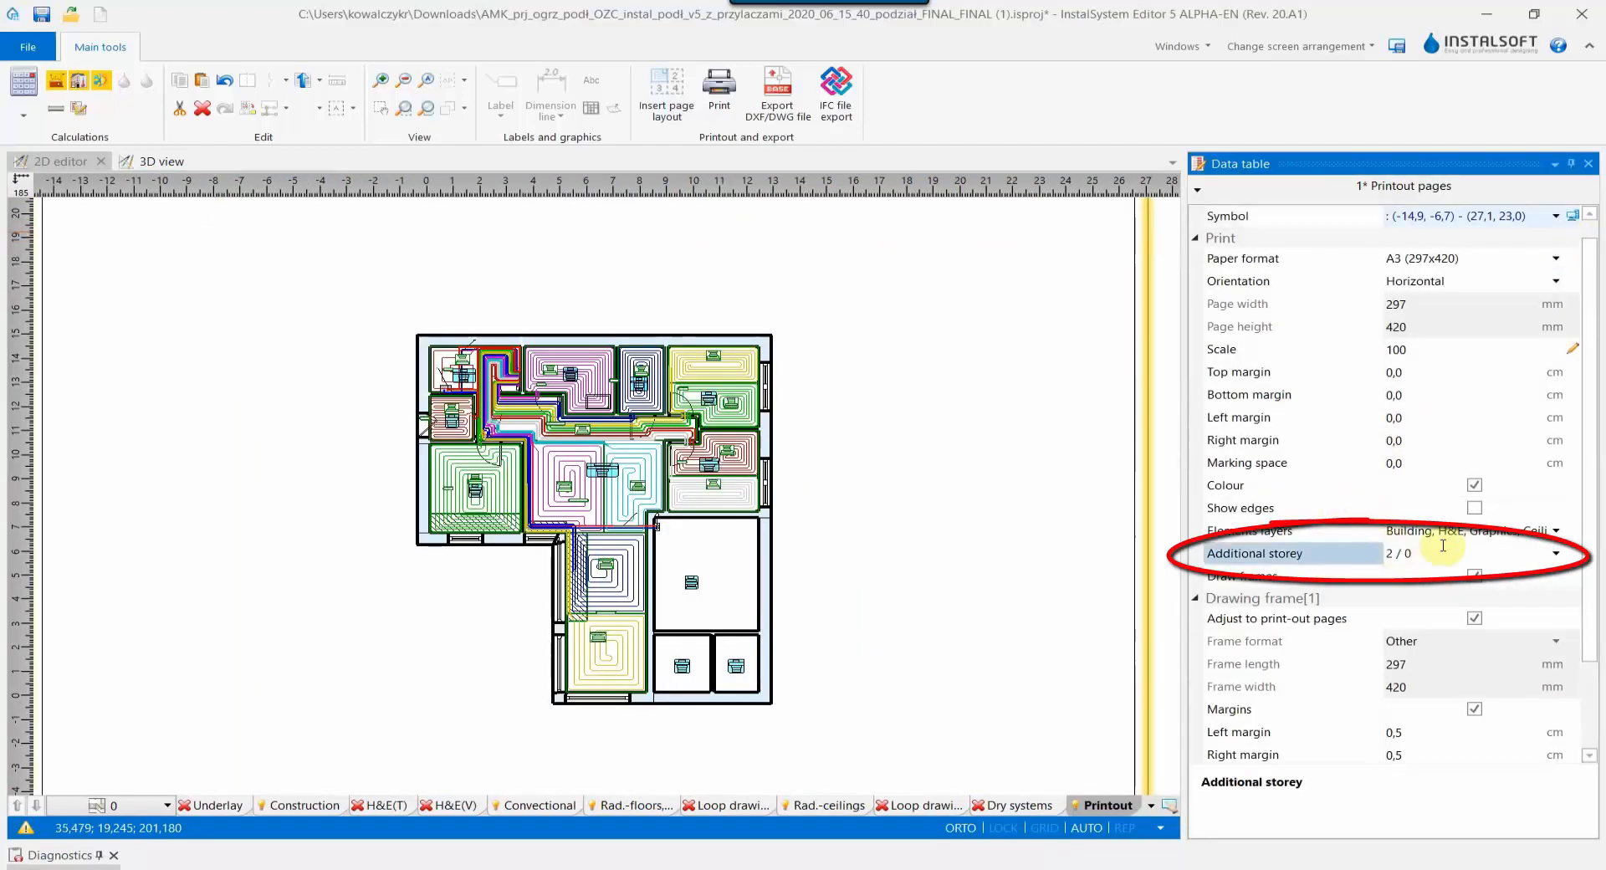
{"action": "left_click", "coordinate": [1558, 555]}
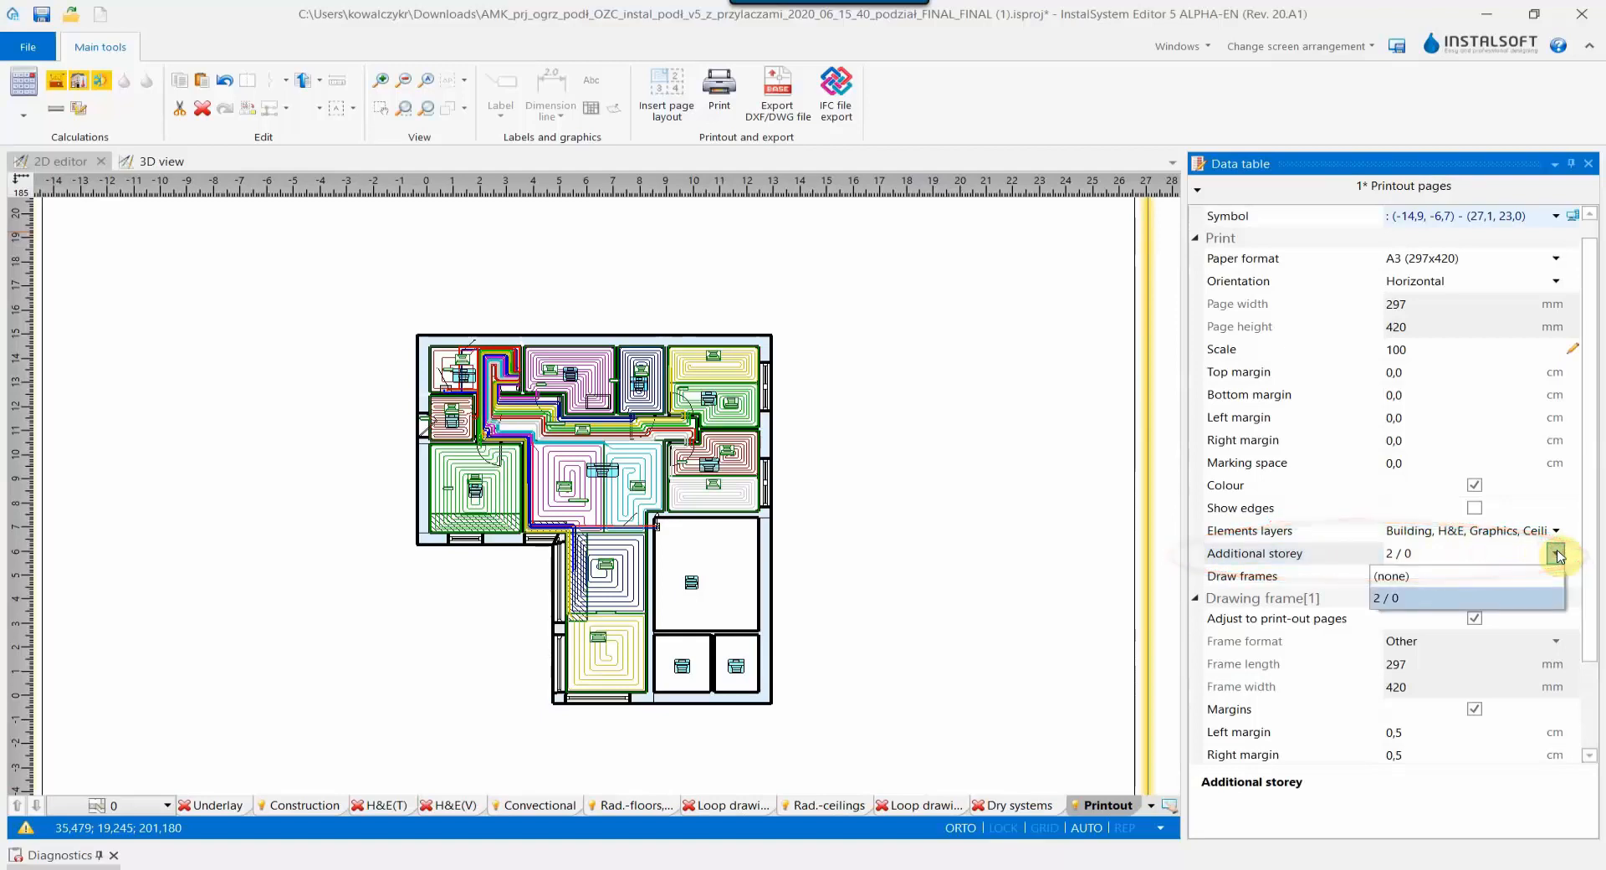
Change the screen arrangement to Printouts
{"action": "left_click", "coordinate": [1319, 54]}
{"action": "left_click", "coordinate": [1318, 51]}
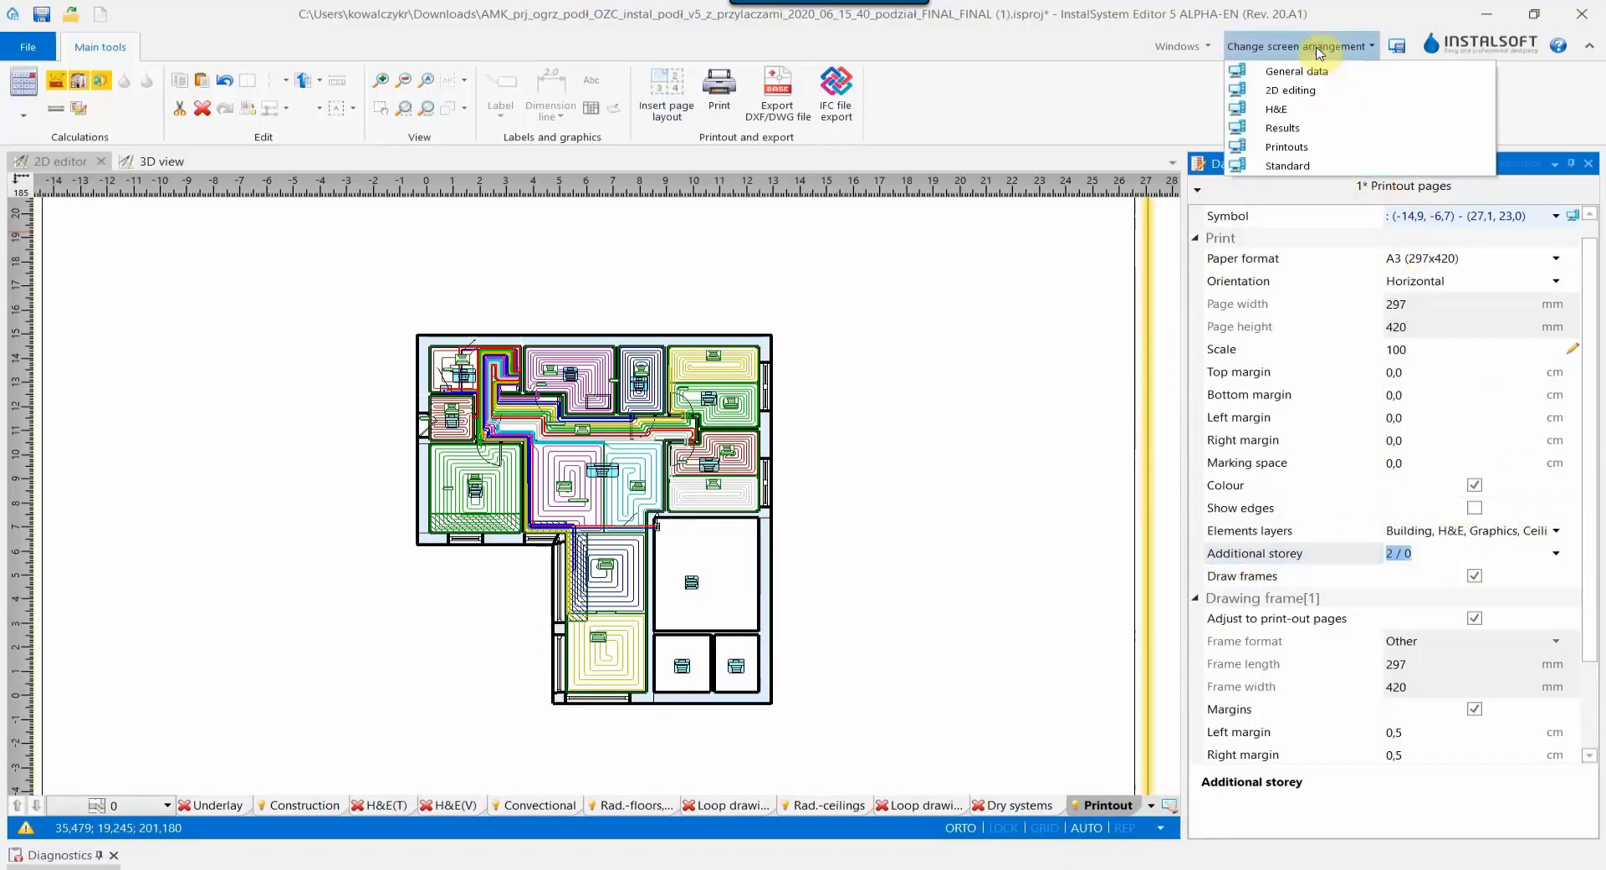
{"action": "left_click", "coordinate": [1291, 148]}
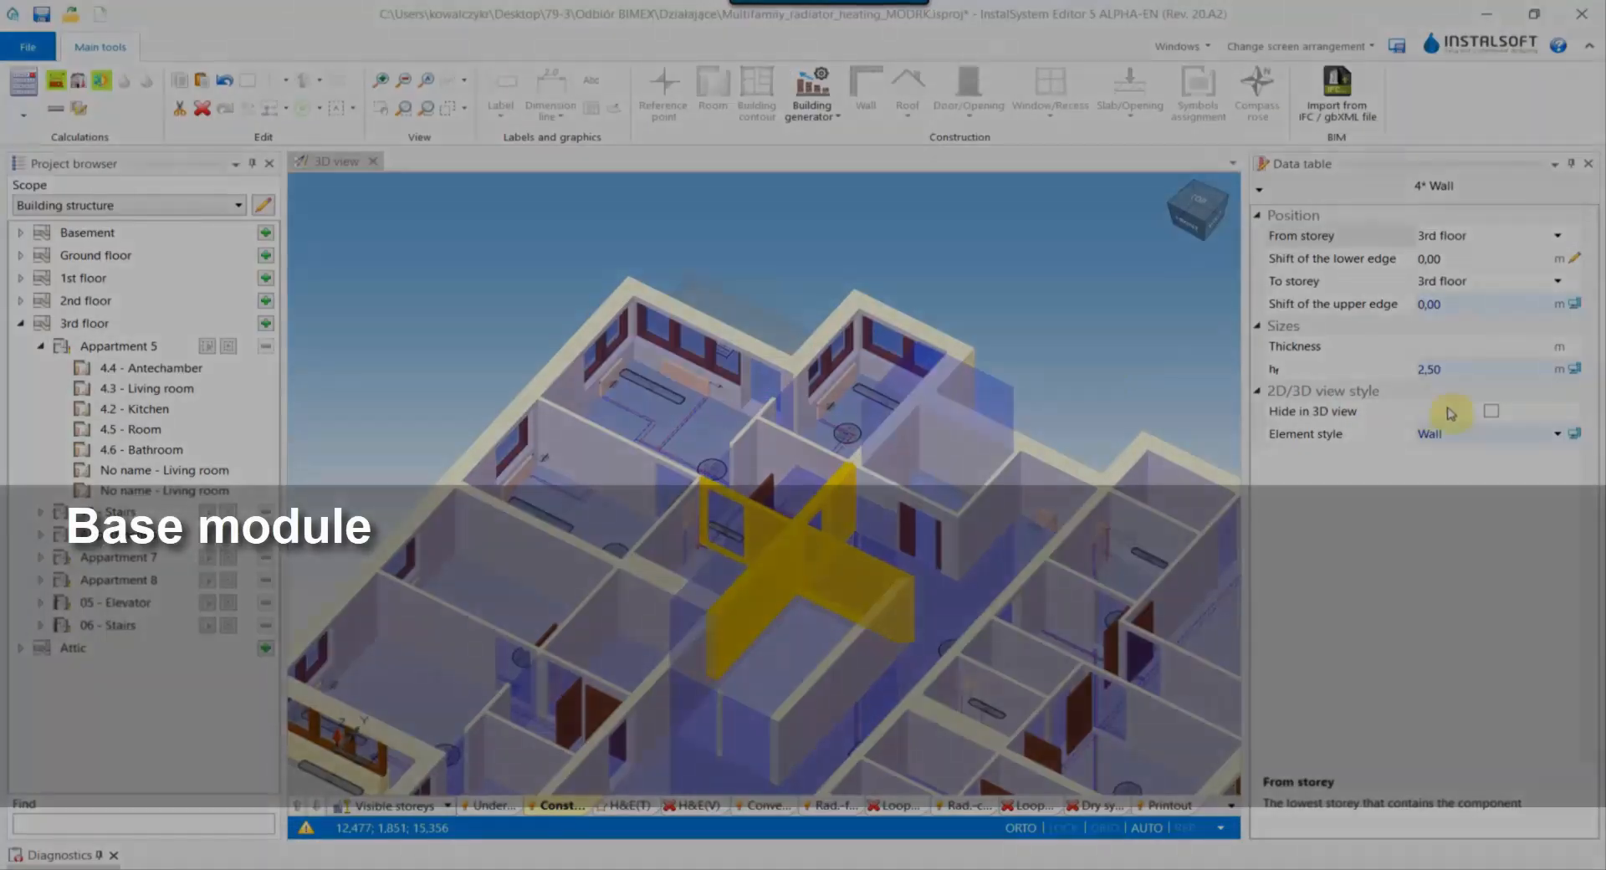
Hide the four selected 3rd floor walls in the 3D view
{"action": "left_click", "coordinate": [1491, 412]}
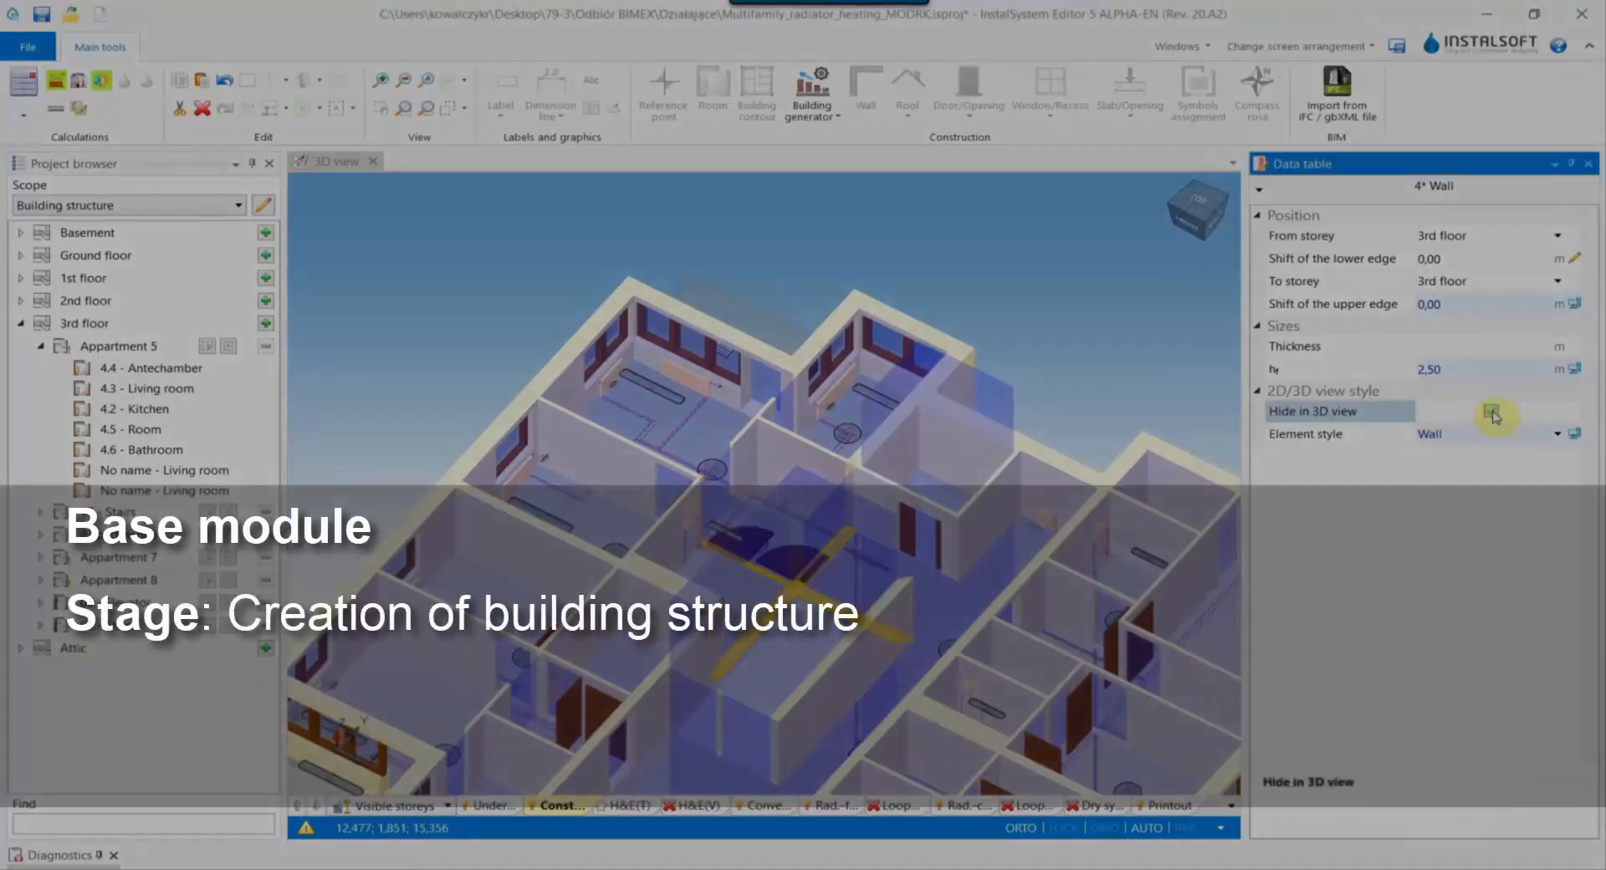
{"action": "scroll", "coordinate": [772, 444], "scroll_direction": "up", "scroll_amount": 2}
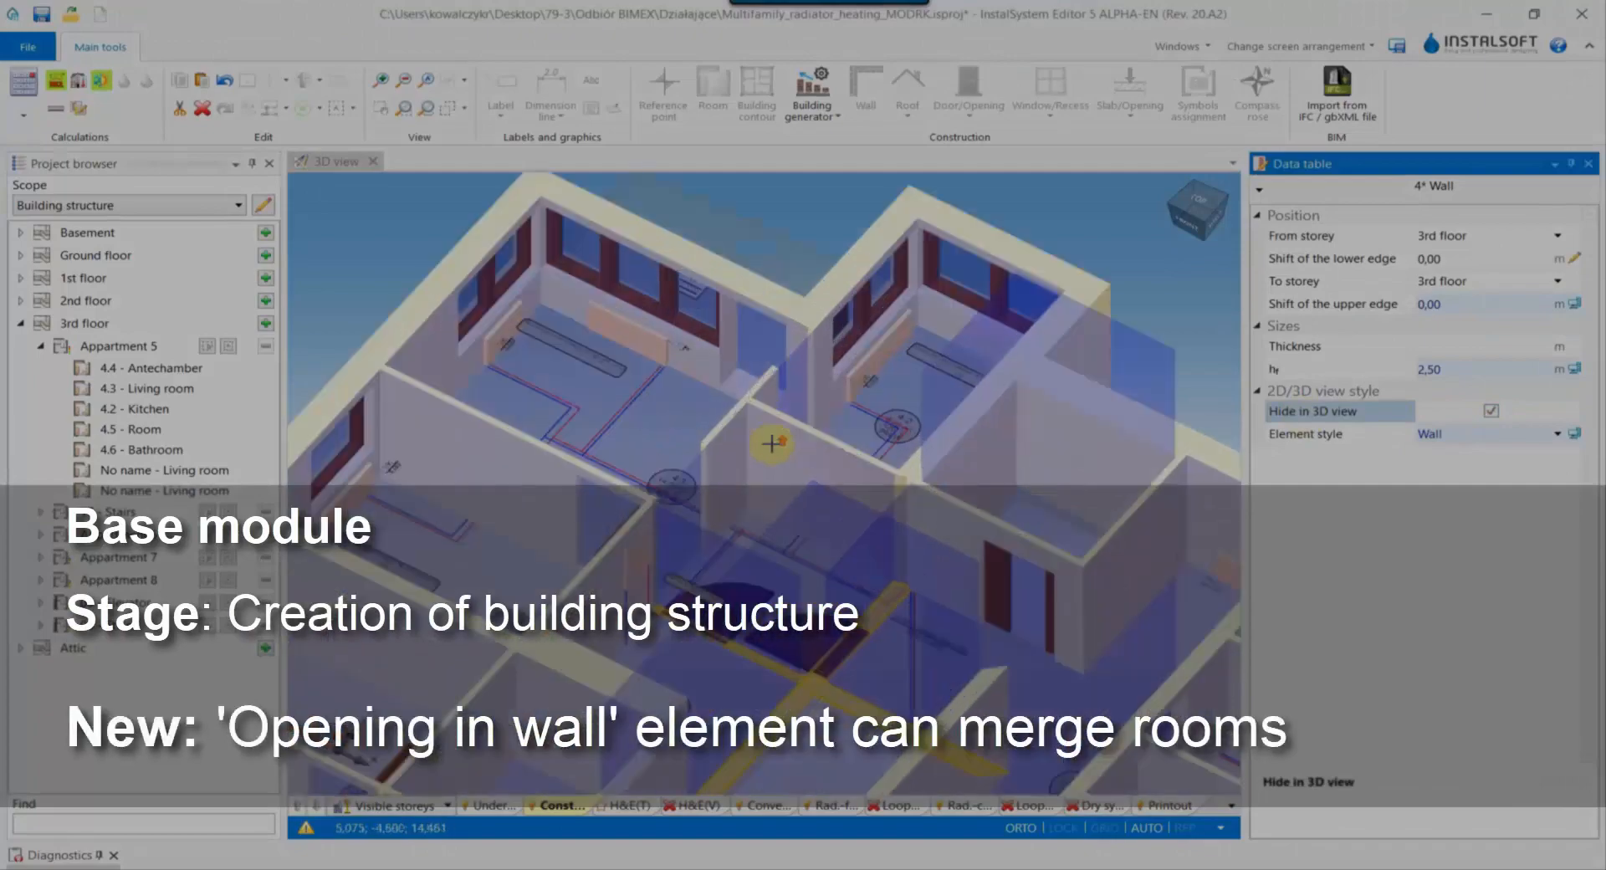
Select room 4.3 - Living room in Appartment 5 and open its required heating output breakdown
{"action": "left_click", "coordinate": [228, 389]}
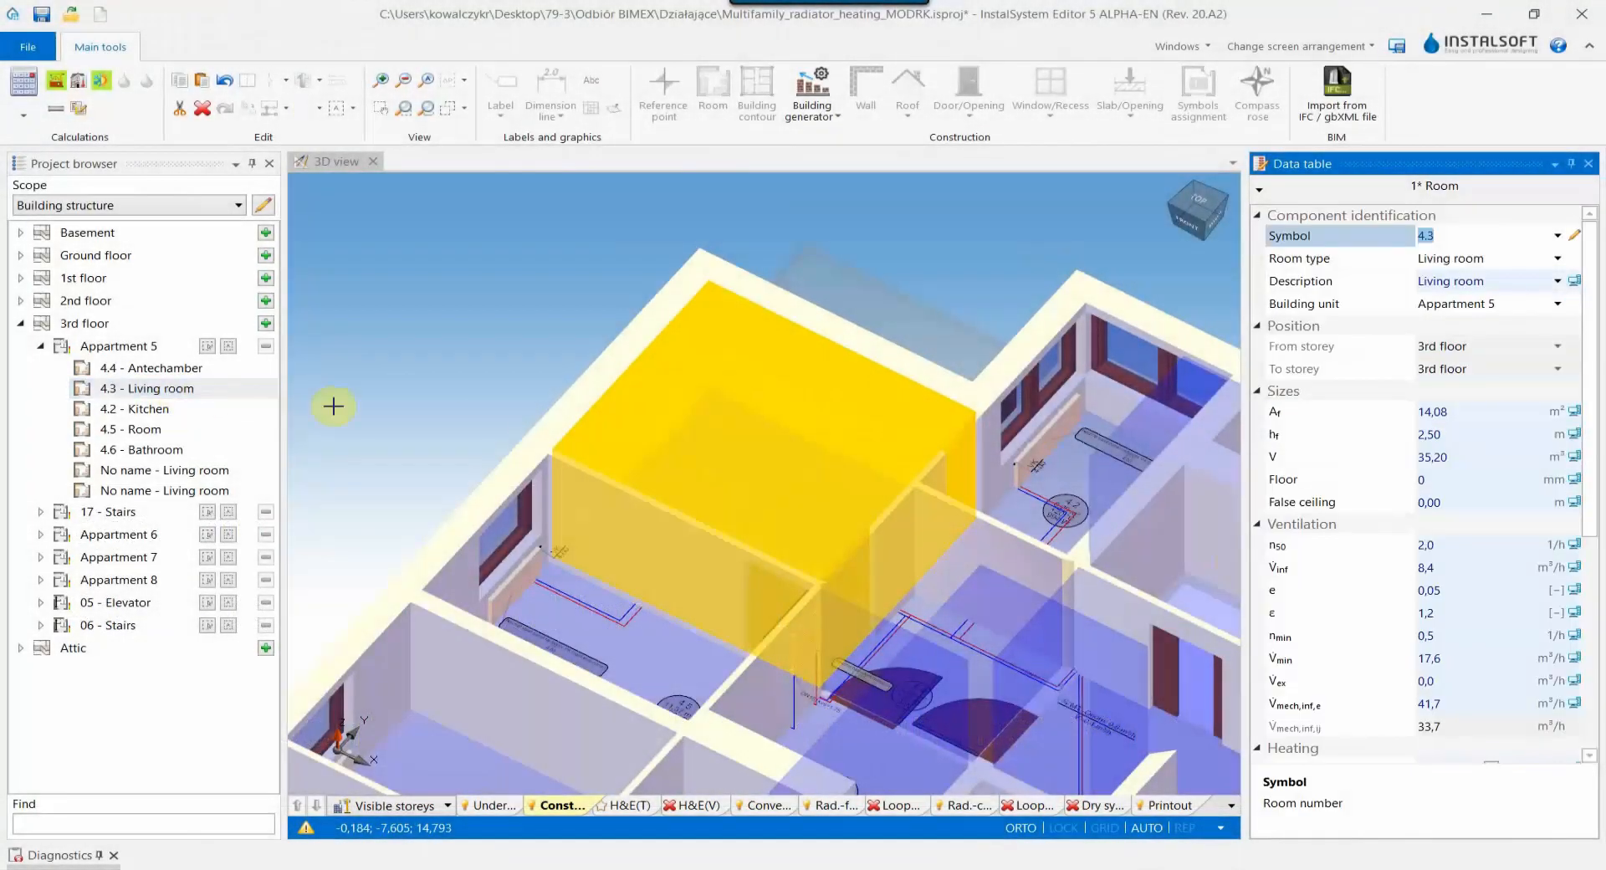
{"action": "scroll", "coordinate": [1443, 554], "scroll_direction": "down", "scroll_amount": 4}
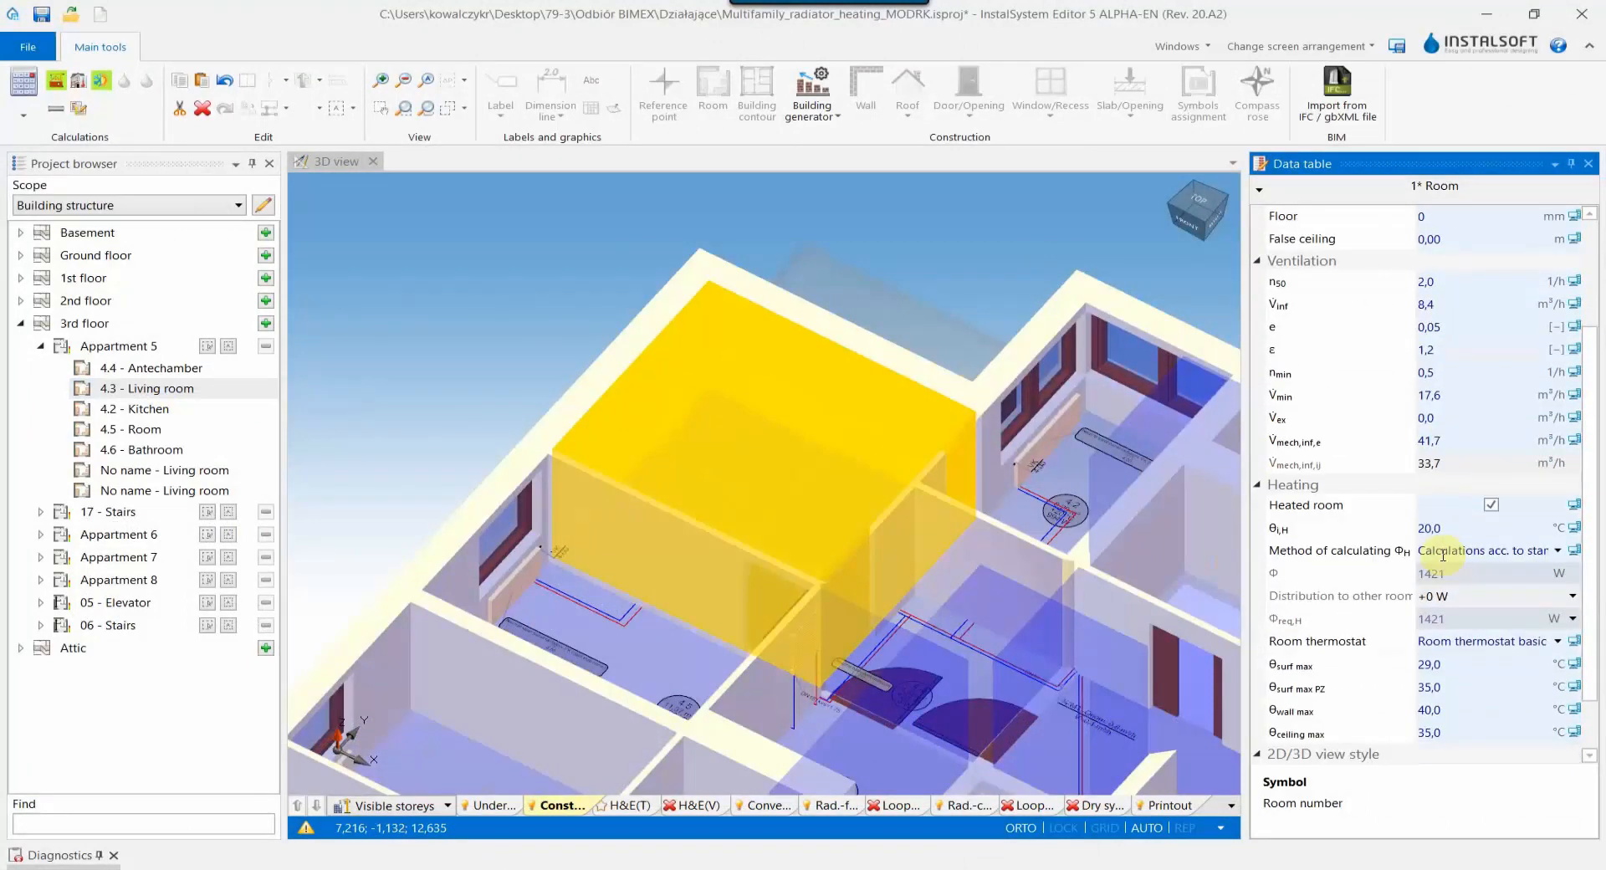
{"action": "left_click", "coordinate": [1573, 621]}
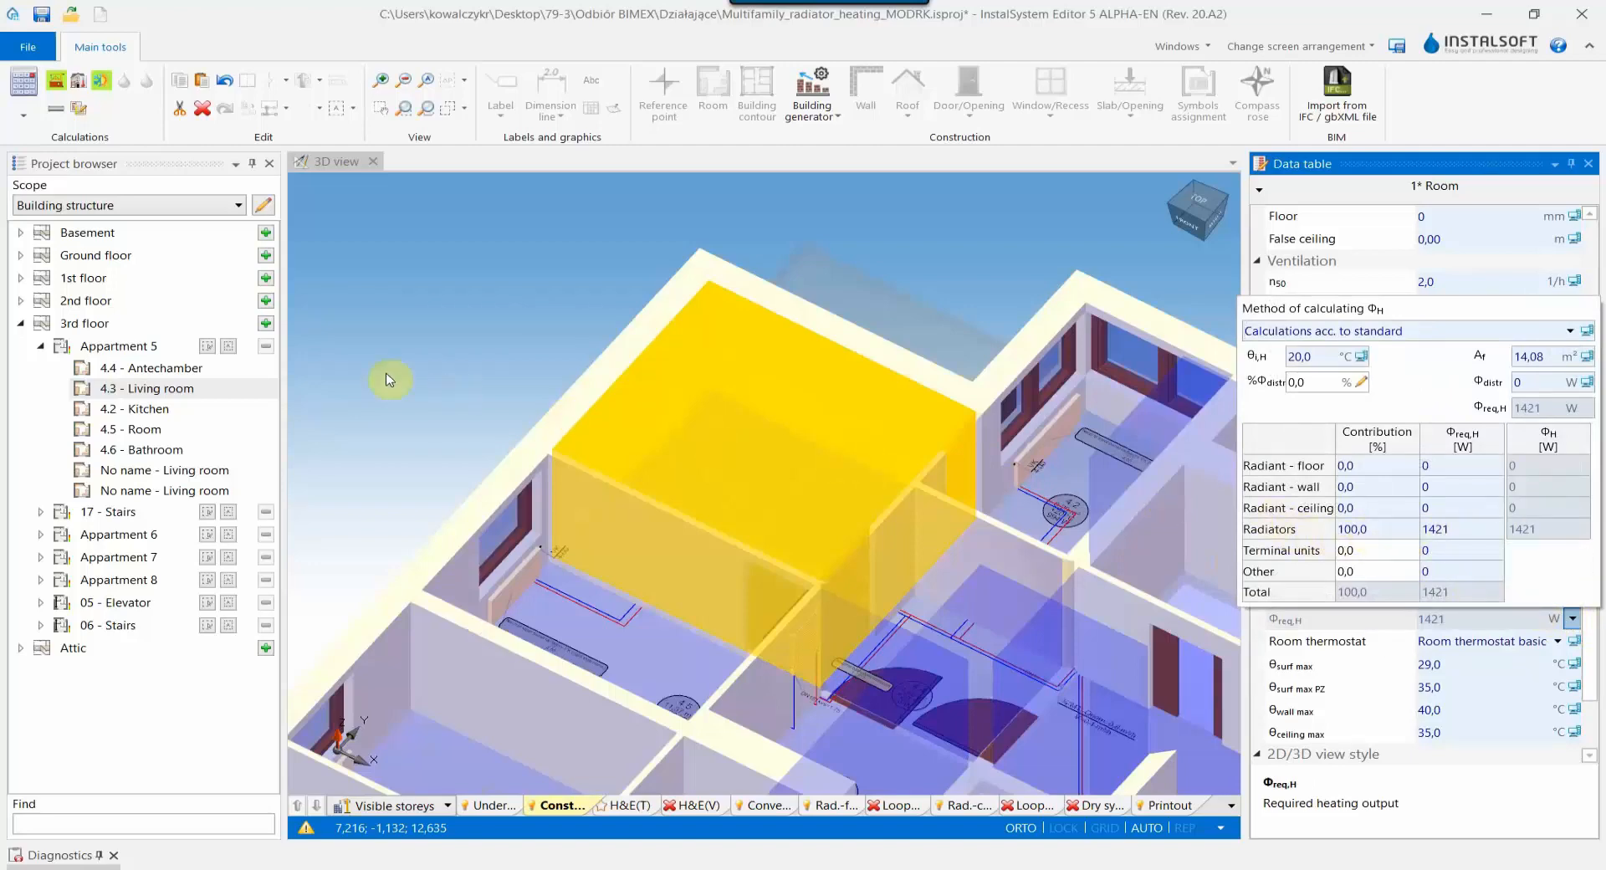
Mark room 4.4 - Antechamber in Appartment 5 as a heated room and show its heating properties
{"action": "left_click", "coordinate": [157, 369]}
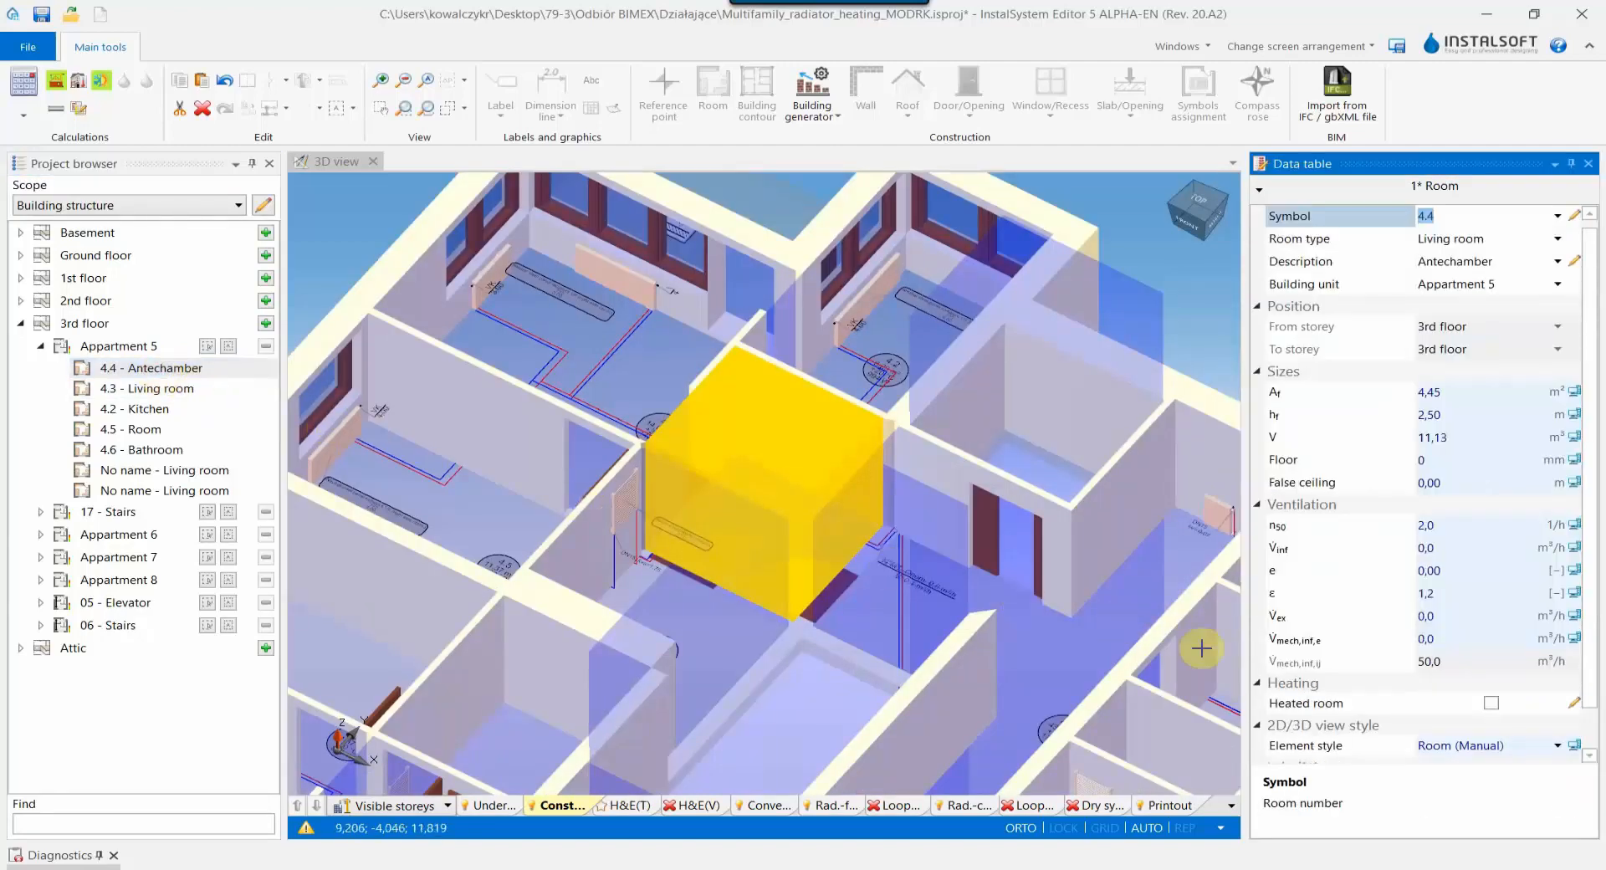
{"action": "left_click", "coordinate": [1308, 704]}
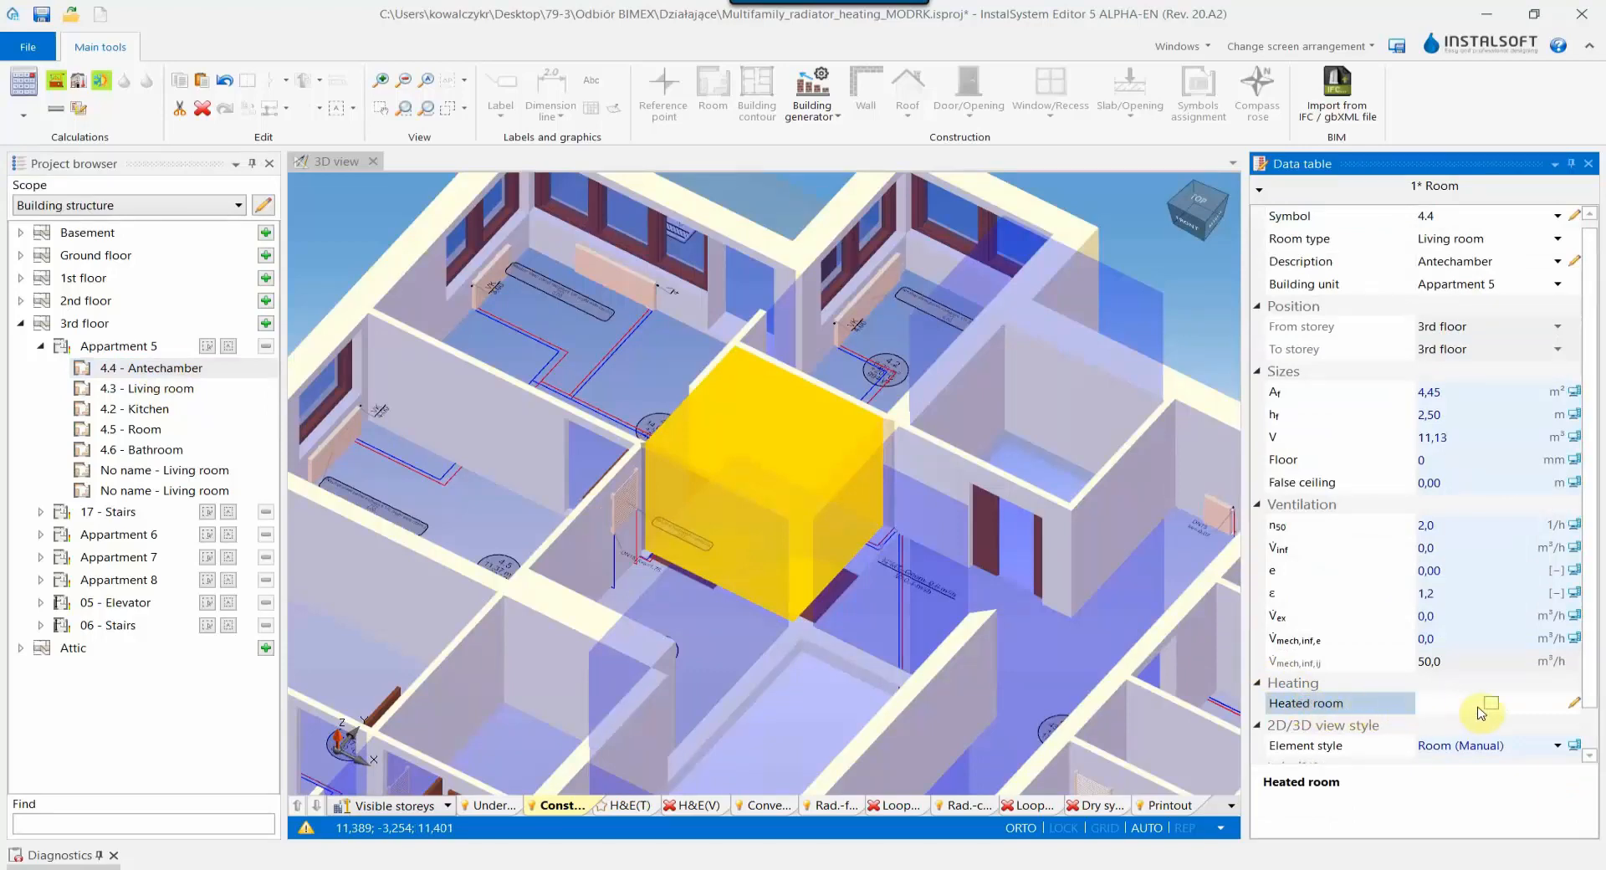
{"action": "left_click", "coordinate": [1491, 704]}
{"action": "scroll", "coordinate": [1491, 705], "scroll_direction": "down", "scroll_amount": 3}
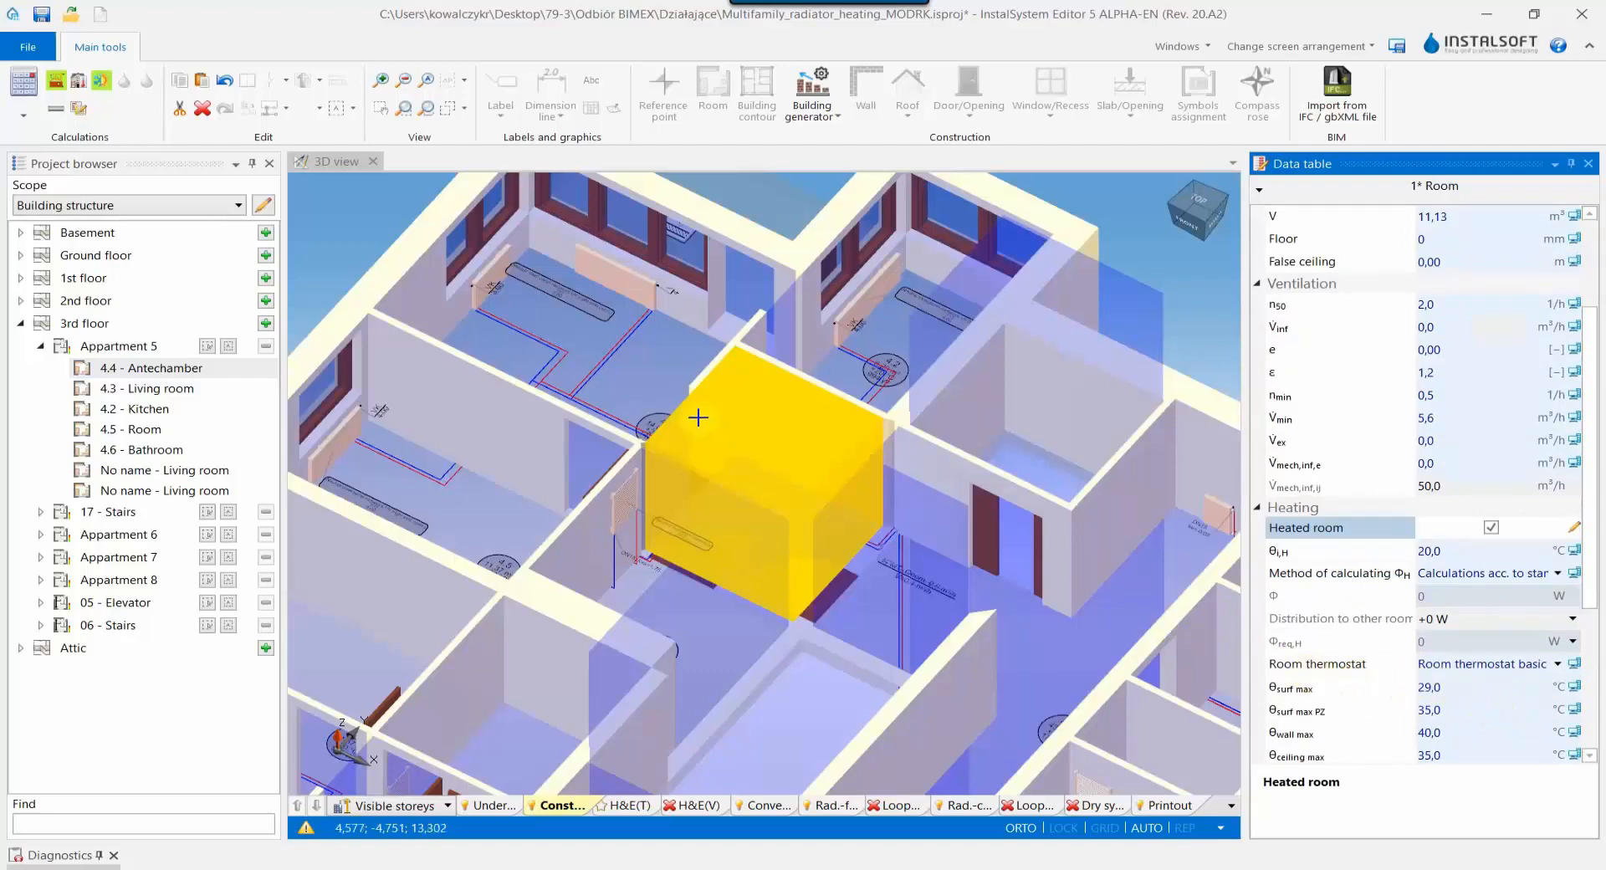
Enable Merge rooms for the wall opening between the living room and the antechamber
{"action": "left_click", "coordinate": [672, 409]}
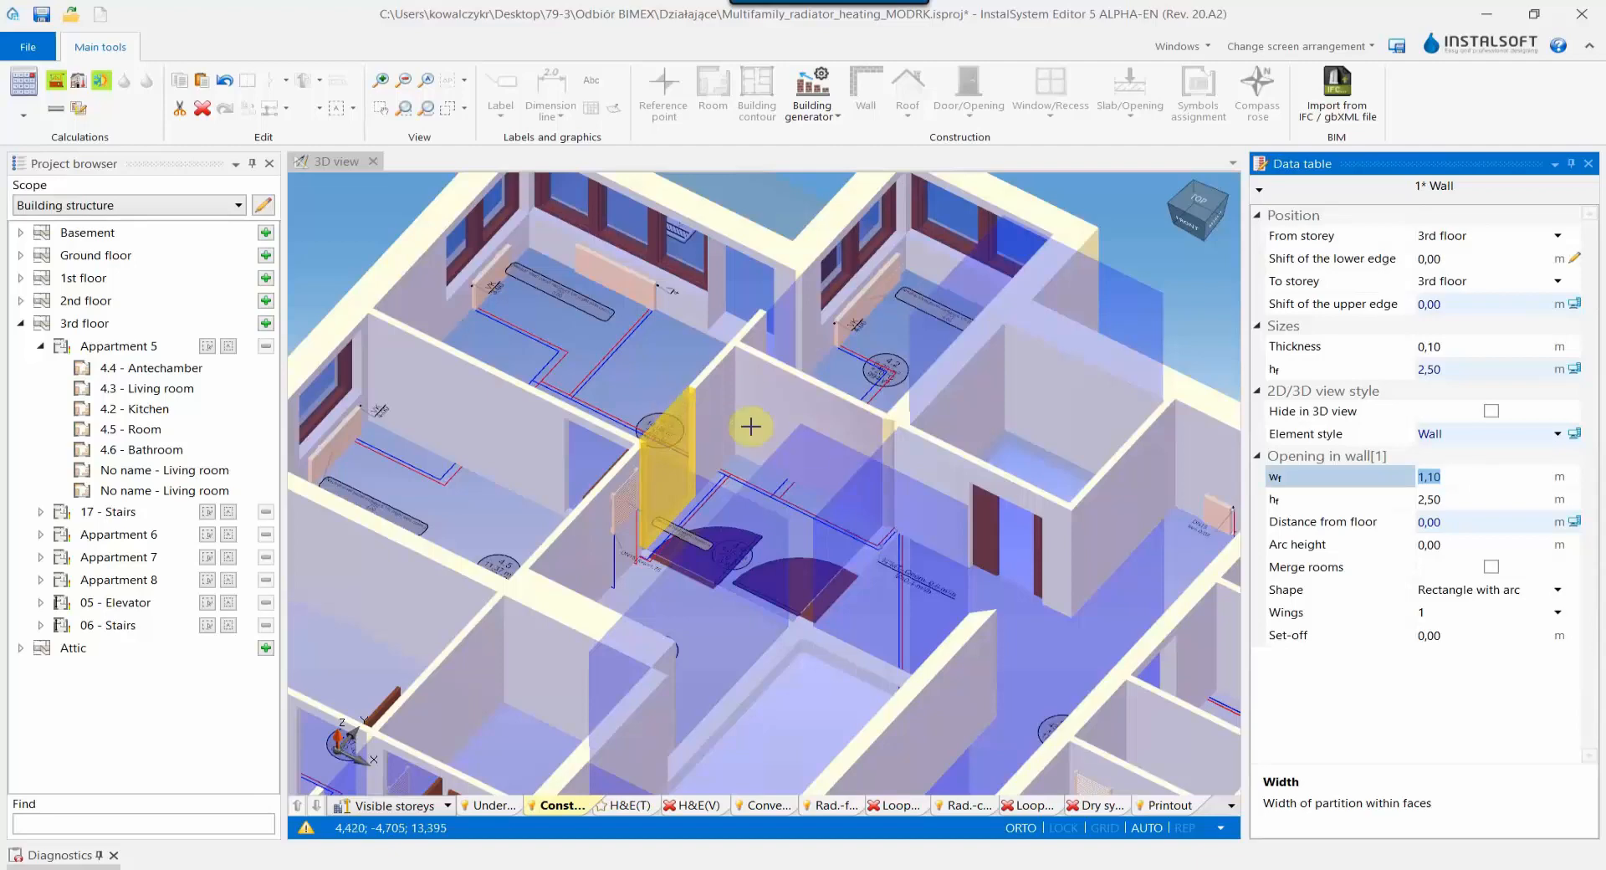
{"action": "left_click", "coordinate": [1286, 572]}
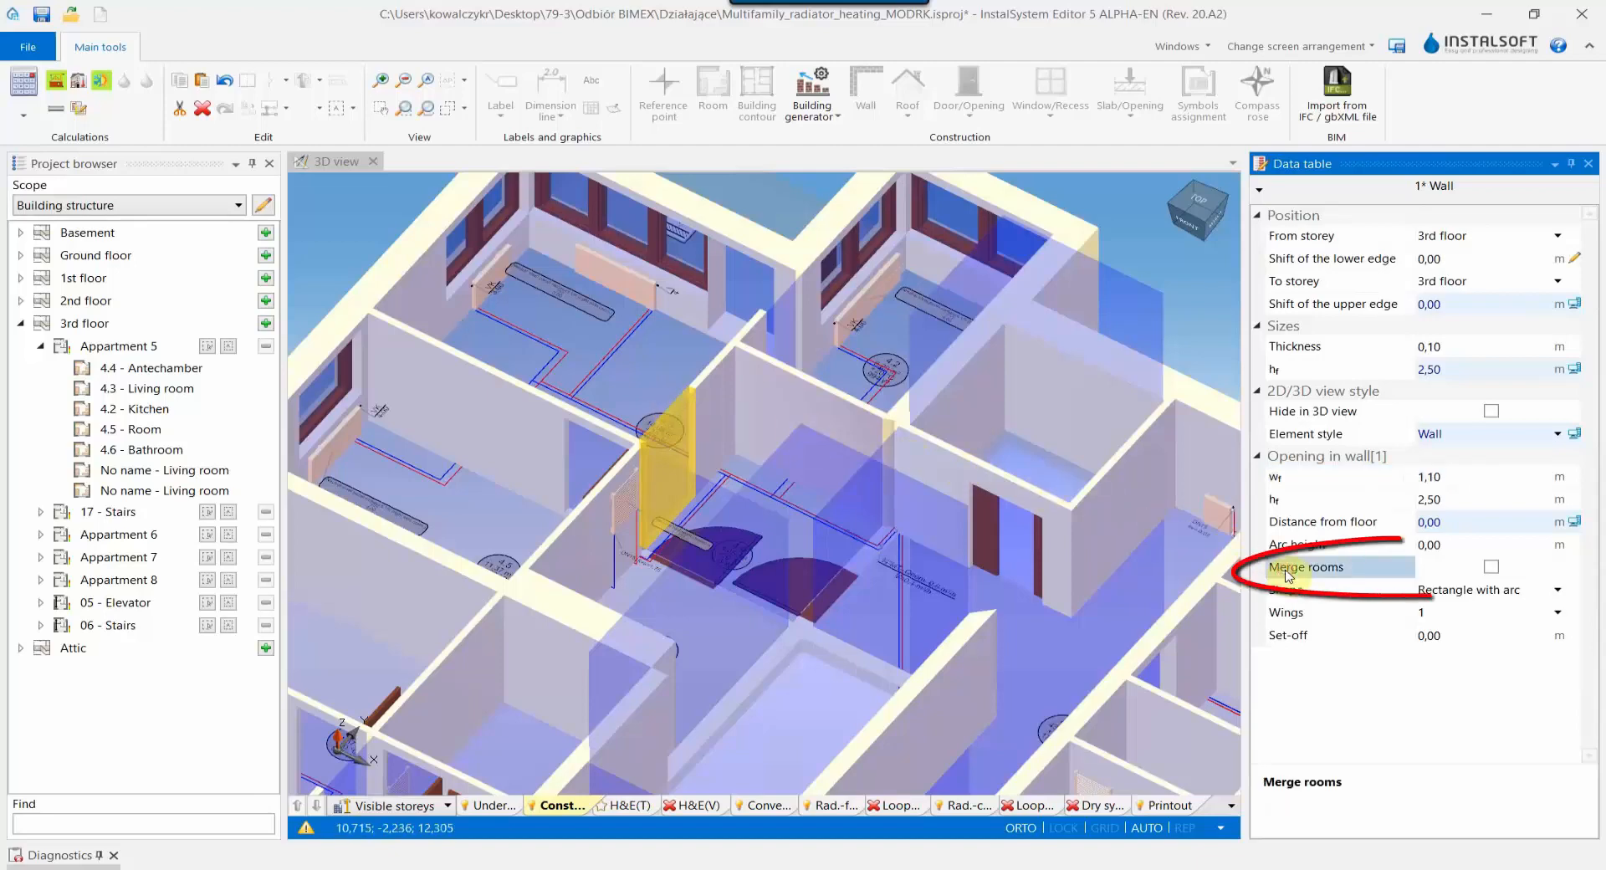
{"action": "left_click", "coordinate": [1487, 569]}
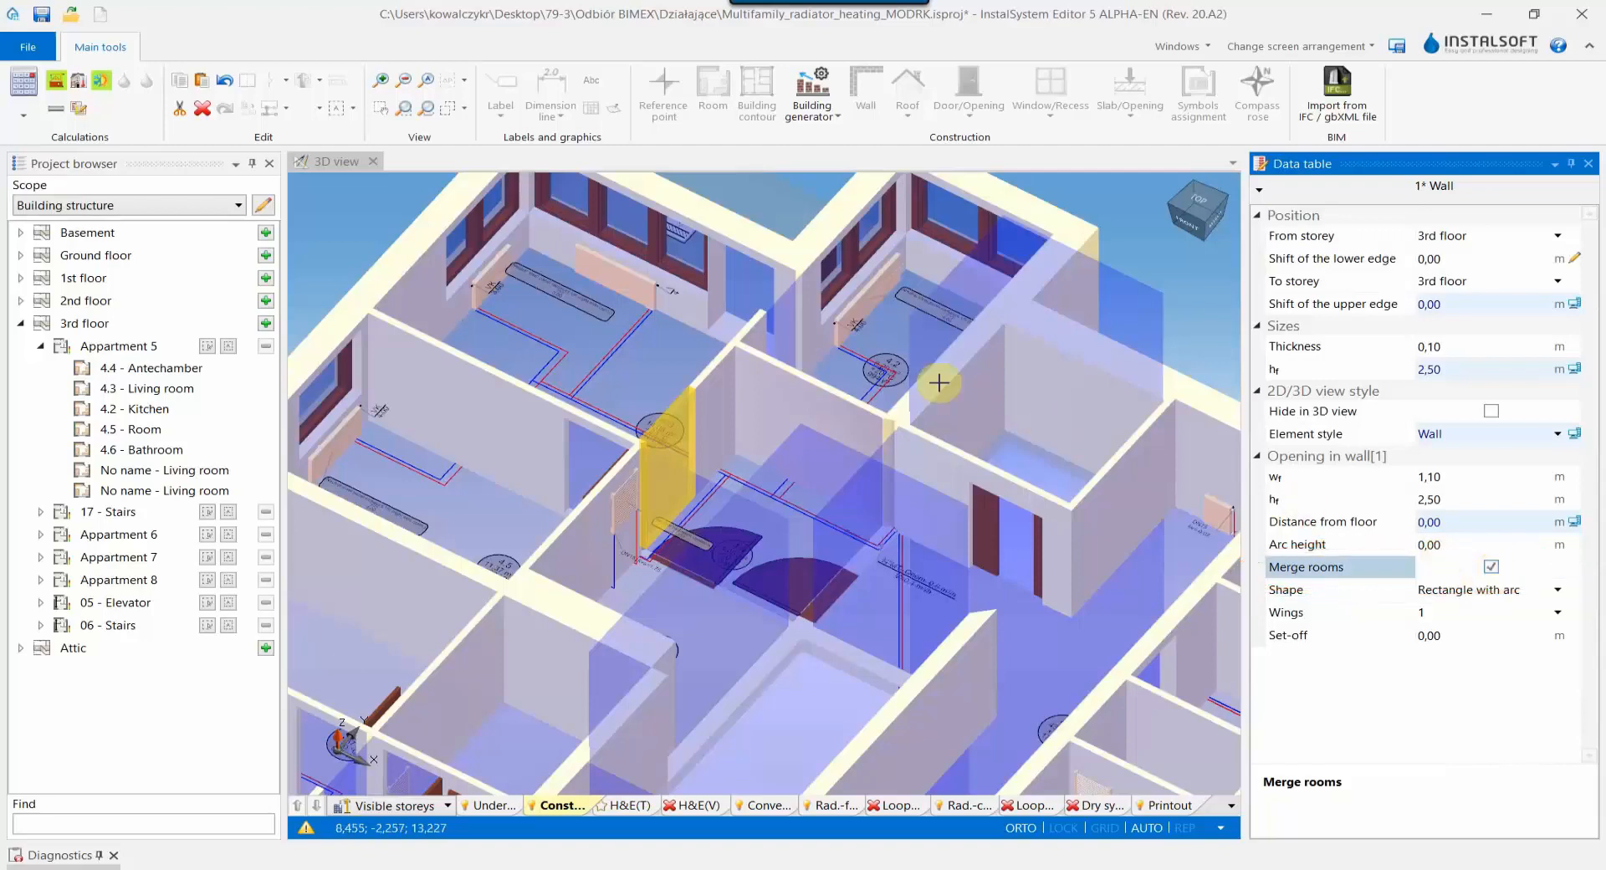
Recalculate the project, select the merged living room in Appartment 5 and open its required heating output breakdown
{"action": "left_click", "coordinate": [28, 87]}
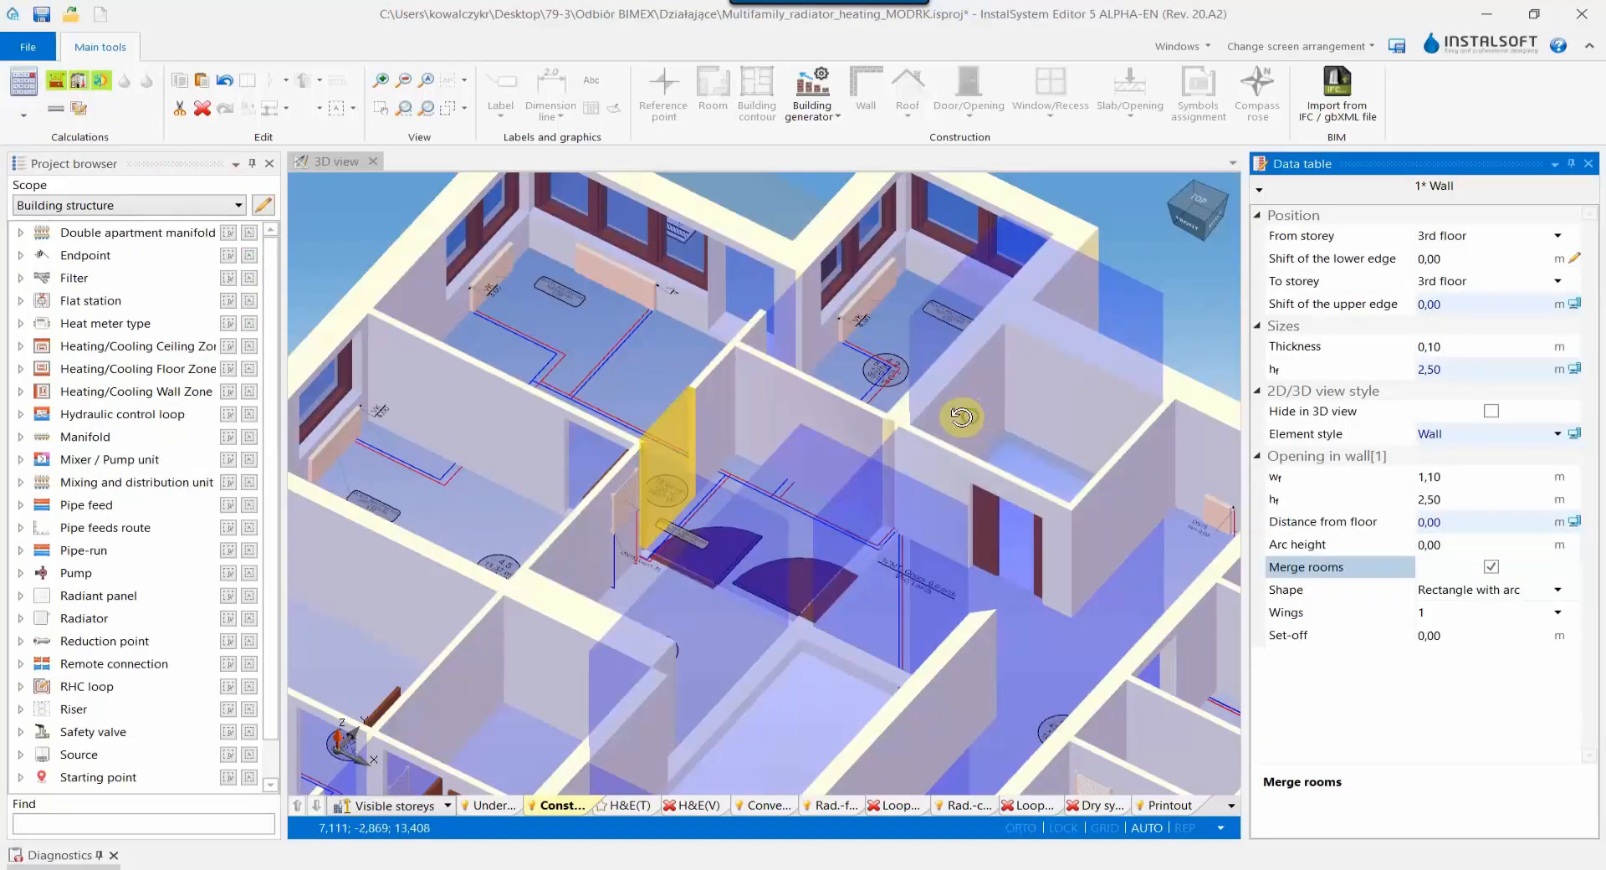
{"action": "middle_click_drag", "start_coordinate": [961, 417], "coordinate": [846, 434]}
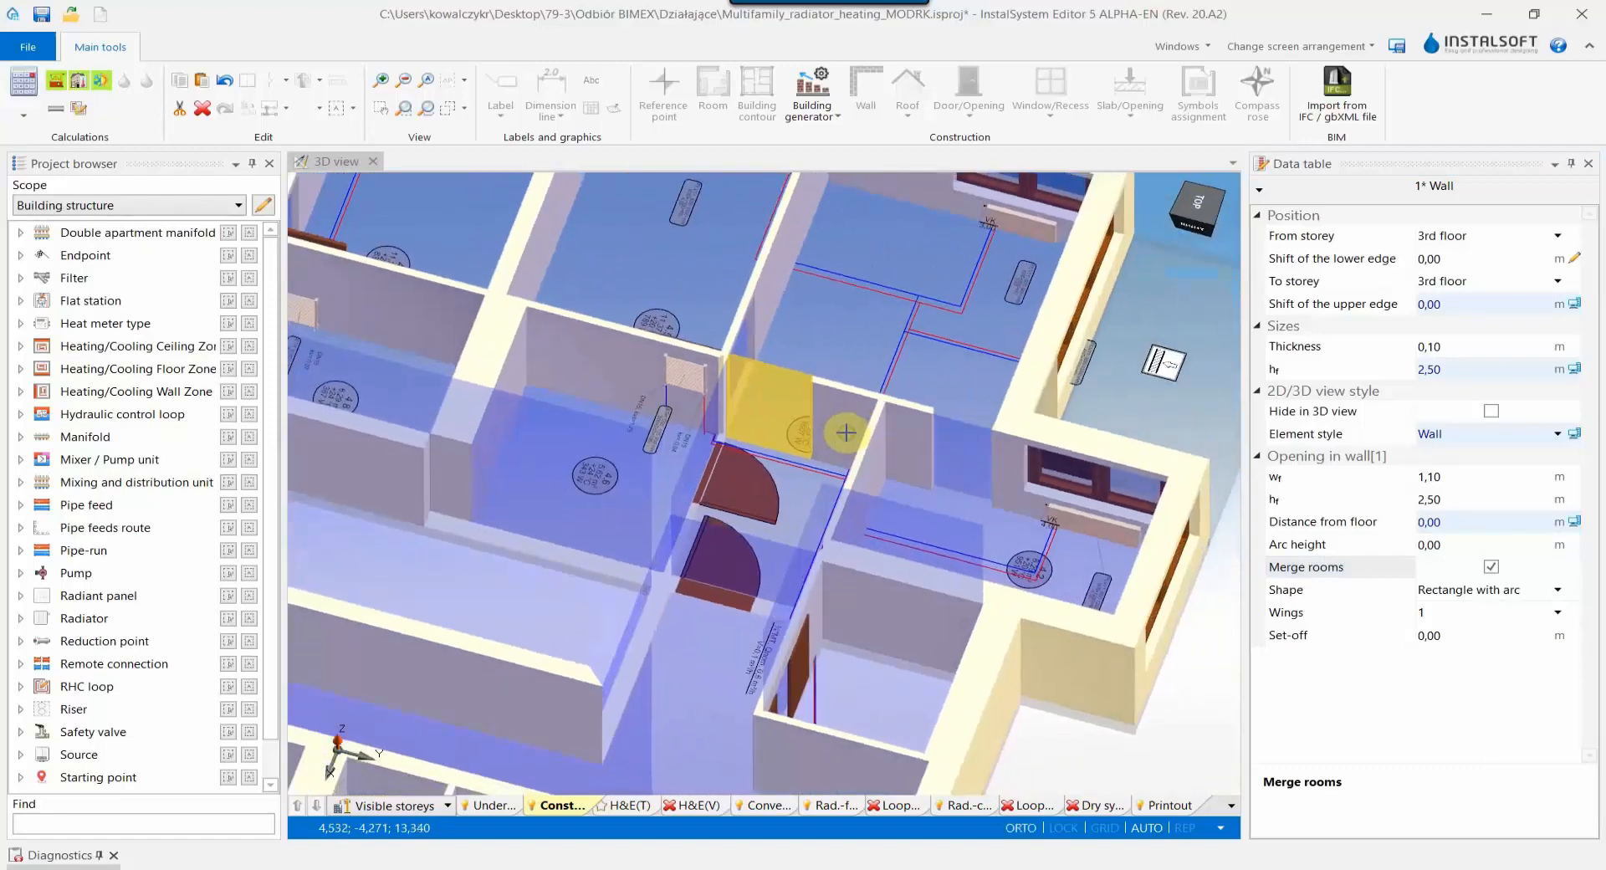
{"action": "left_click", "coordinate": [801, 432]}
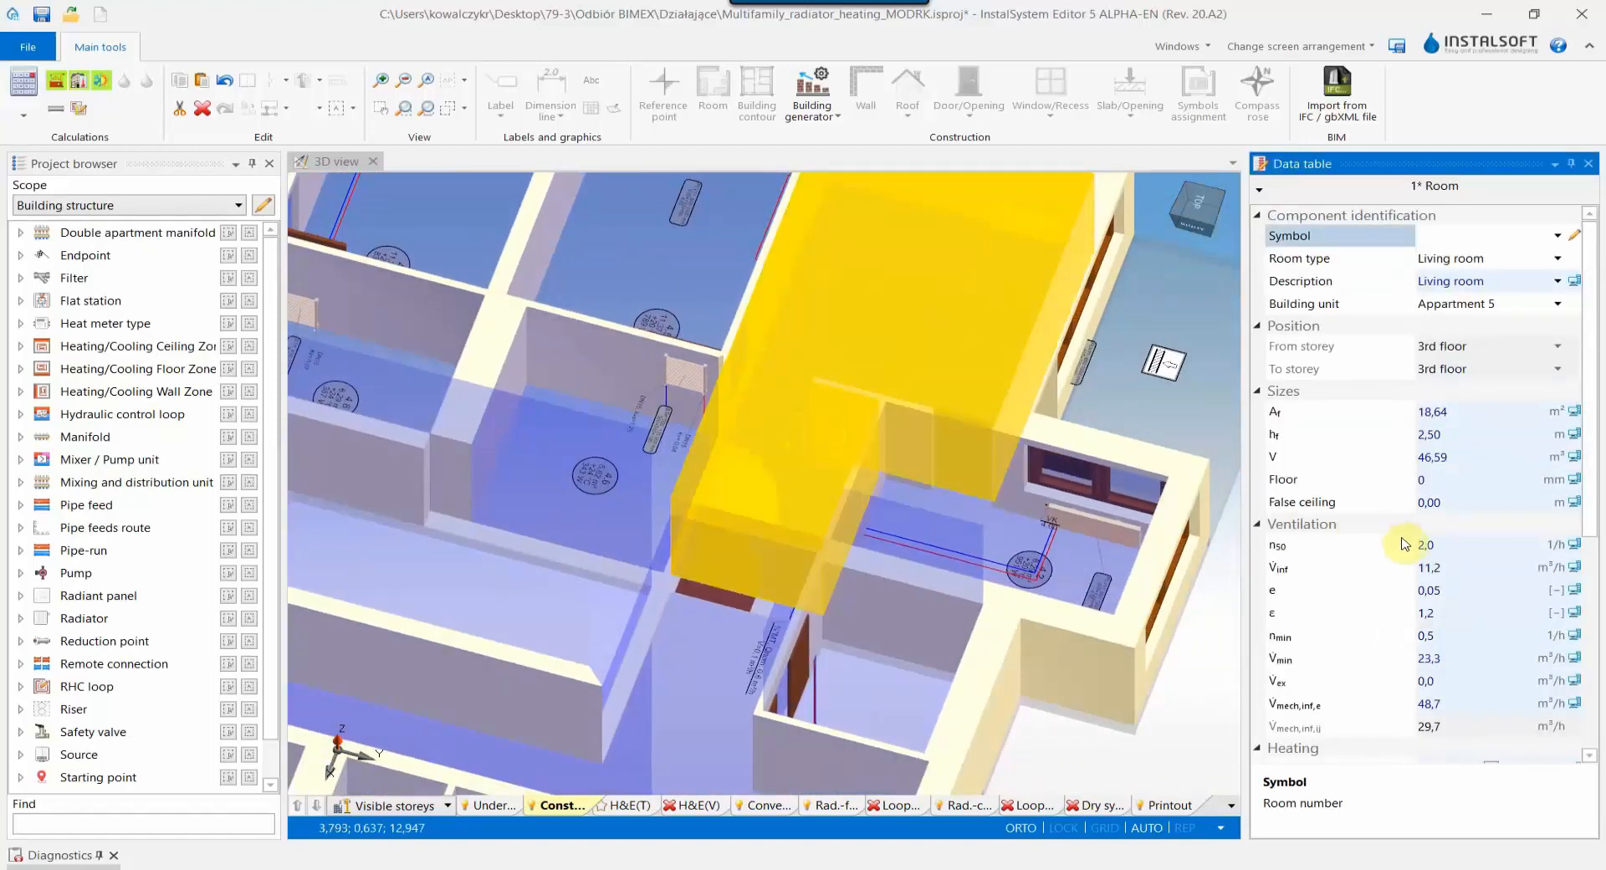
{"action": "scroll", "coordinate": [1403, 543], "scroll_direction": "down", "scroll_amount": 4}
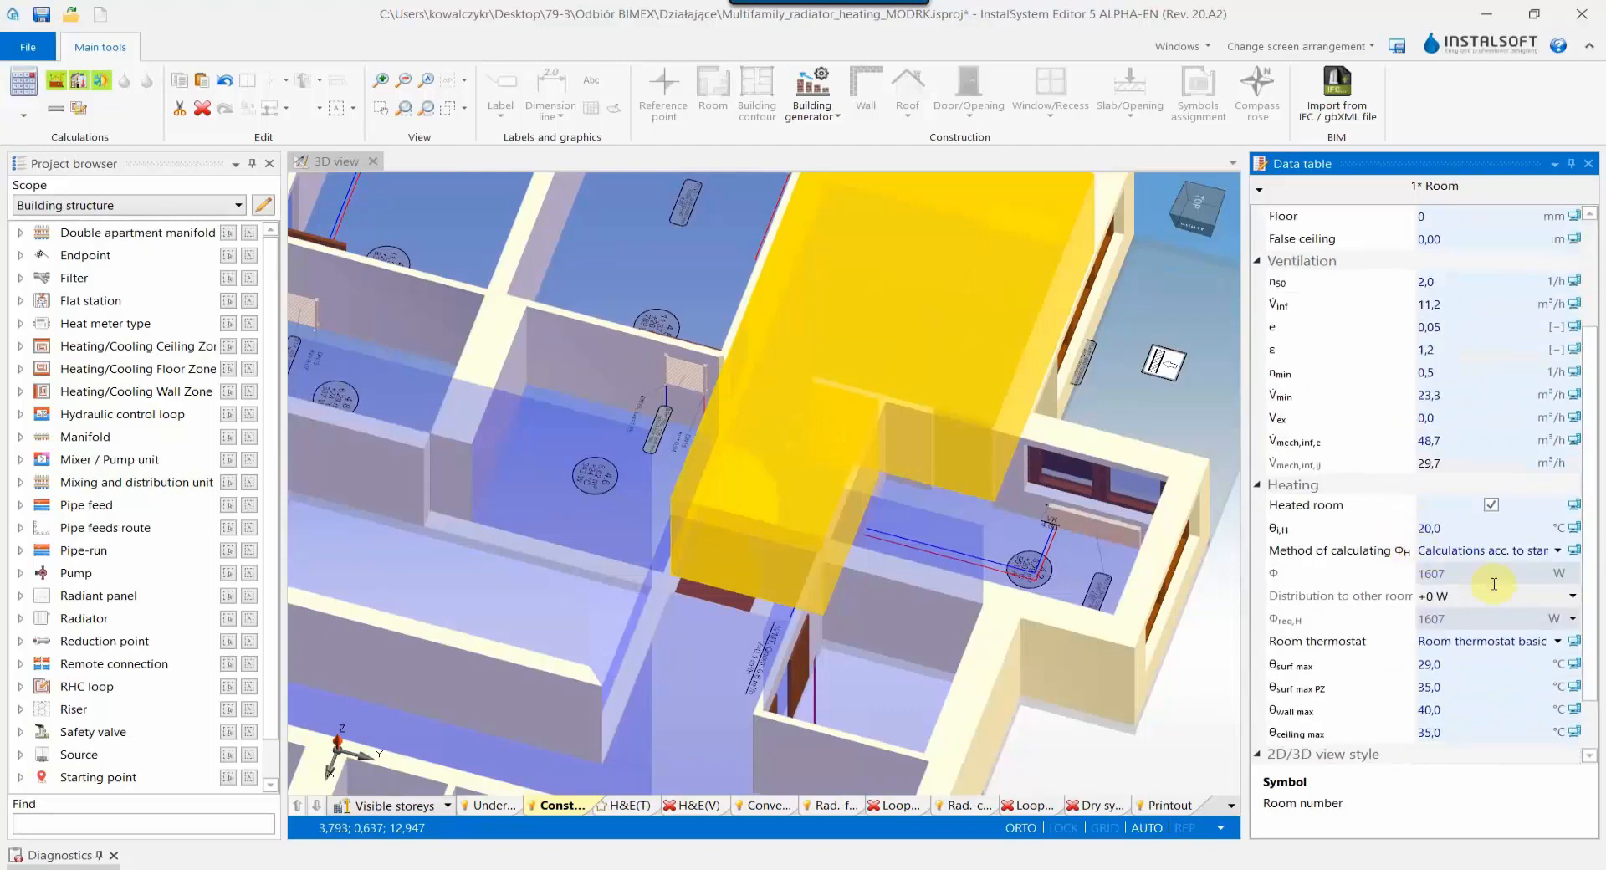
{"action": "left_click", "coordinate": [1573, 620]}
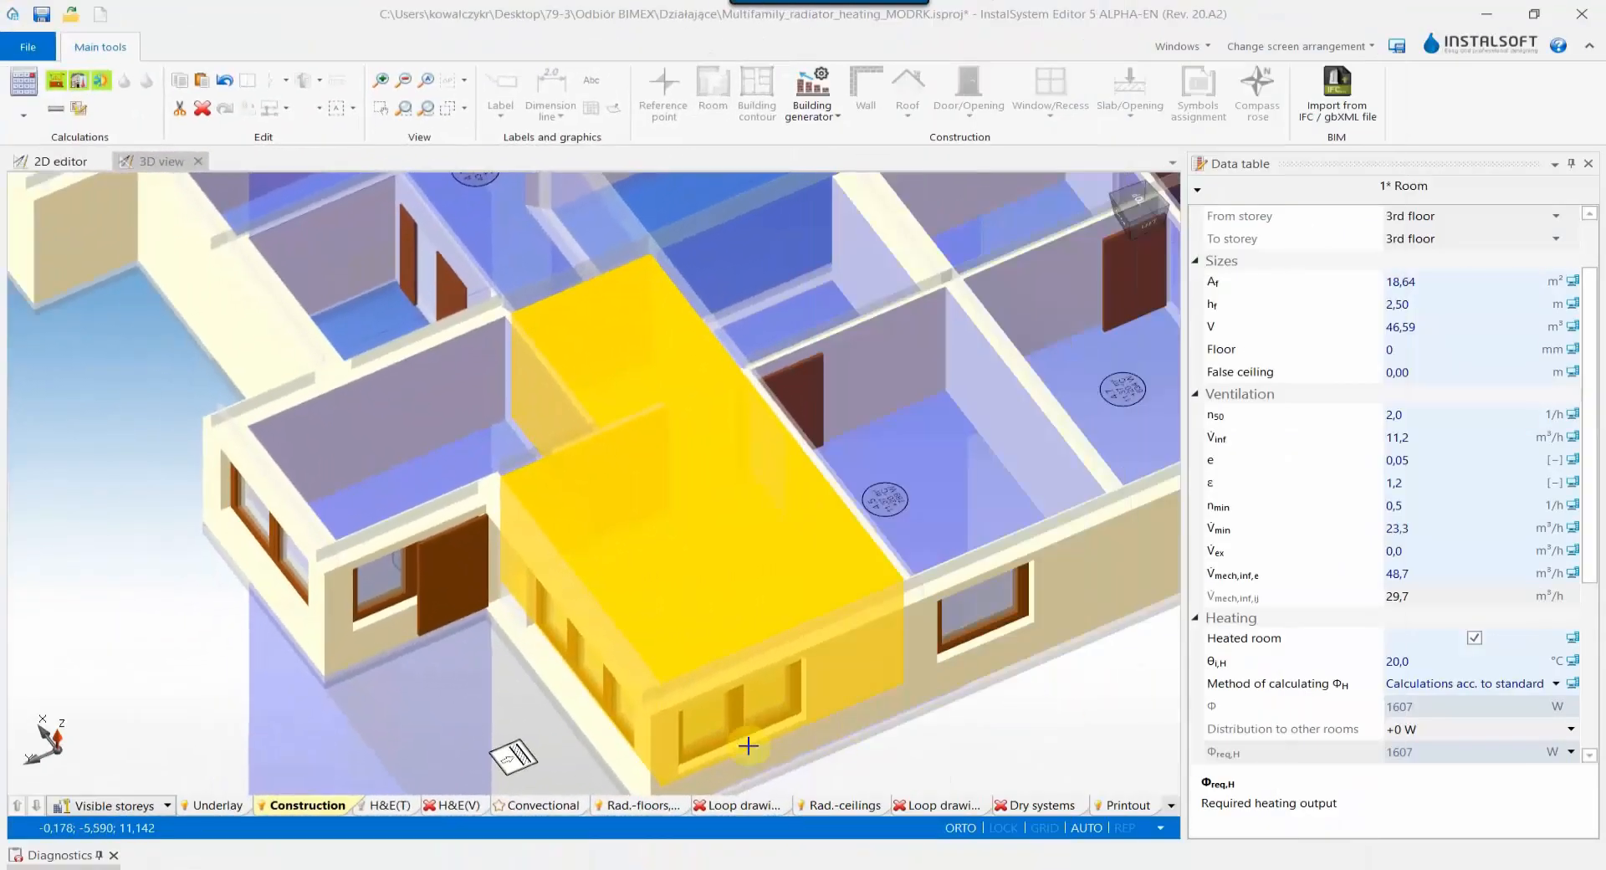
Show the H&E(T) layer in the 3D view and examine the partitions around the merged living room
{"action": "left_click", "coordinate": [385, 806]}
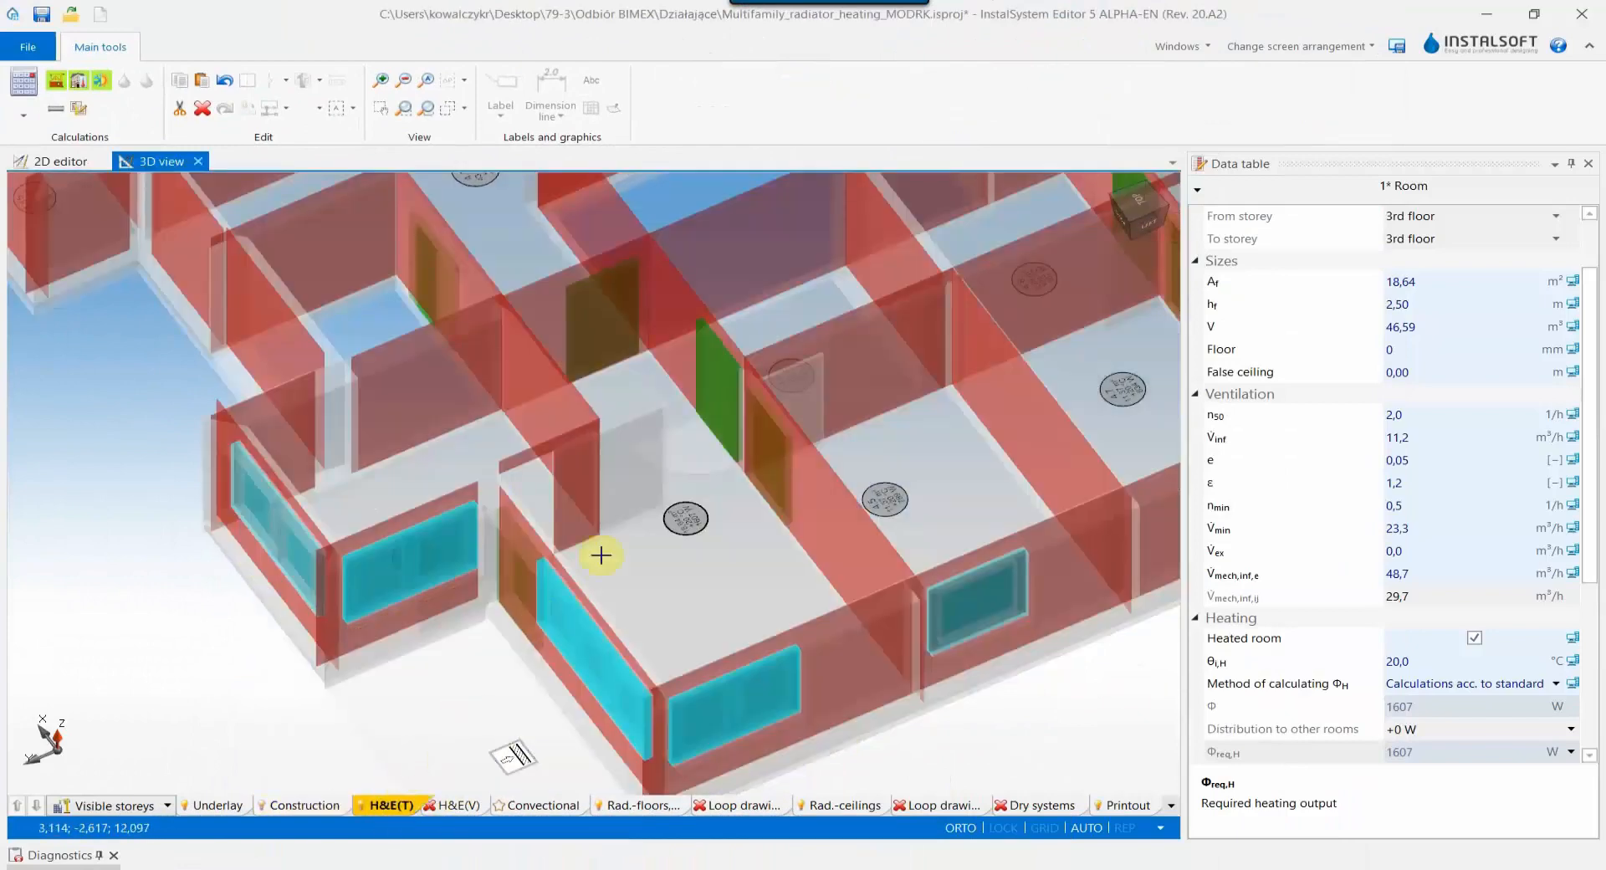
{"action": "scroll", "coordinate": [686, 449], "scroll_direction": "up", "scroll_amount": 3}
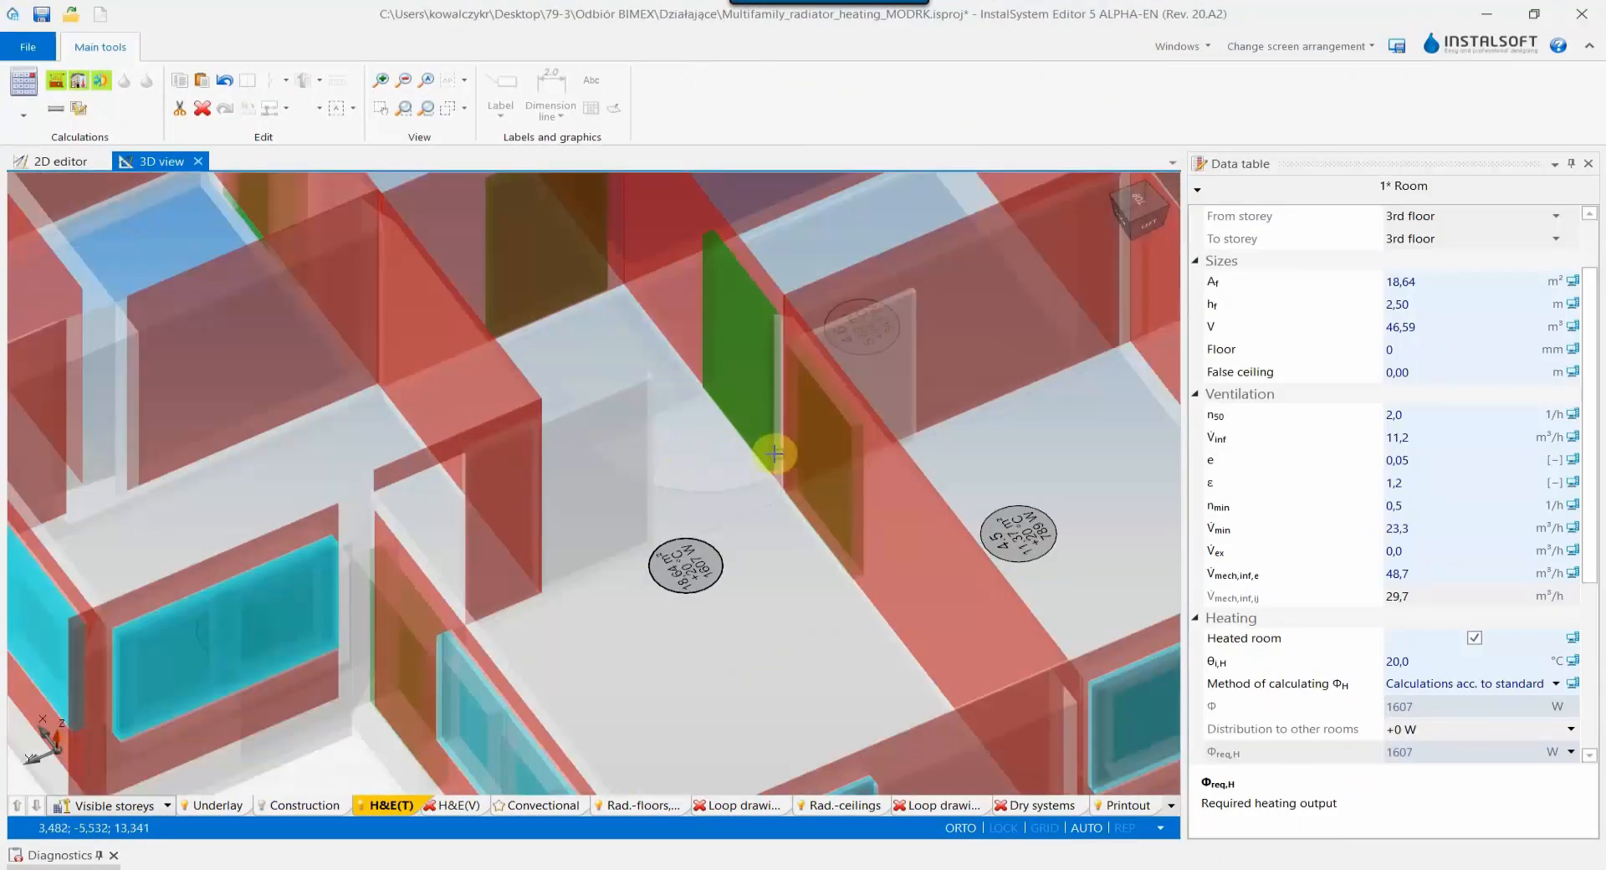
{"action": "mouse_move", "coordinate": [771, 455]}
{"action": "middle_mouse_down"}
{"action": "mouse_move", "coordinate": [676, 454]}
{"action": "mouse_move", "coordinate": [786, 458]}
{"action": "middle_mouse_up"}
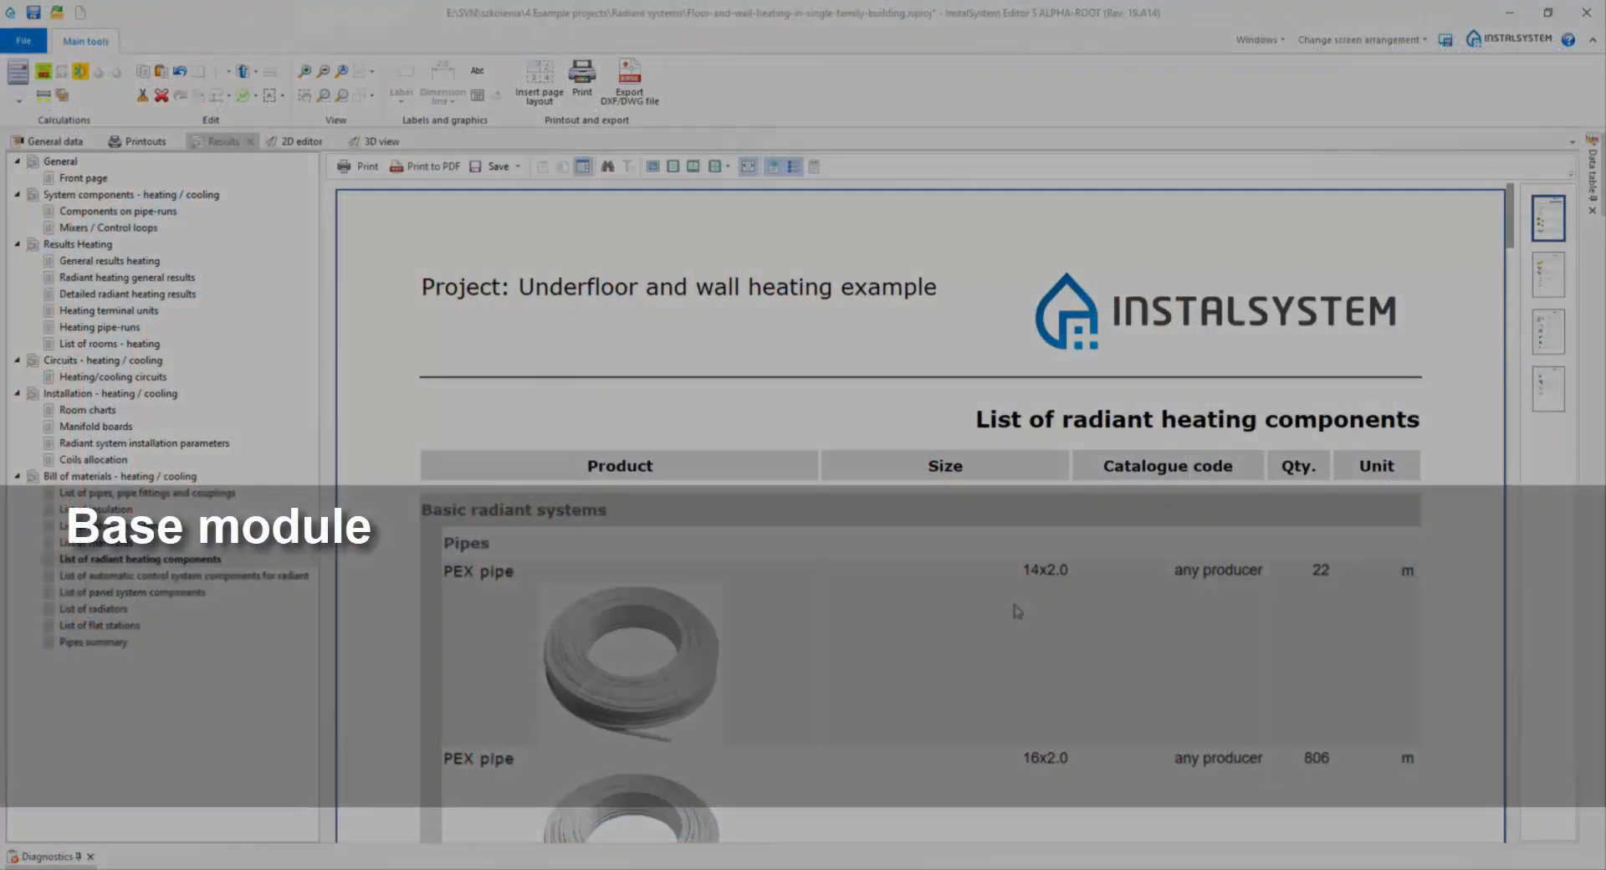
View the List of pipes, pipe fittings and couplings in the results of the underfloor and wall heating example
{"action": "scroll", "coordinate": [1000, 609], "scroll_direction": "down", "scroll_amount": 3}
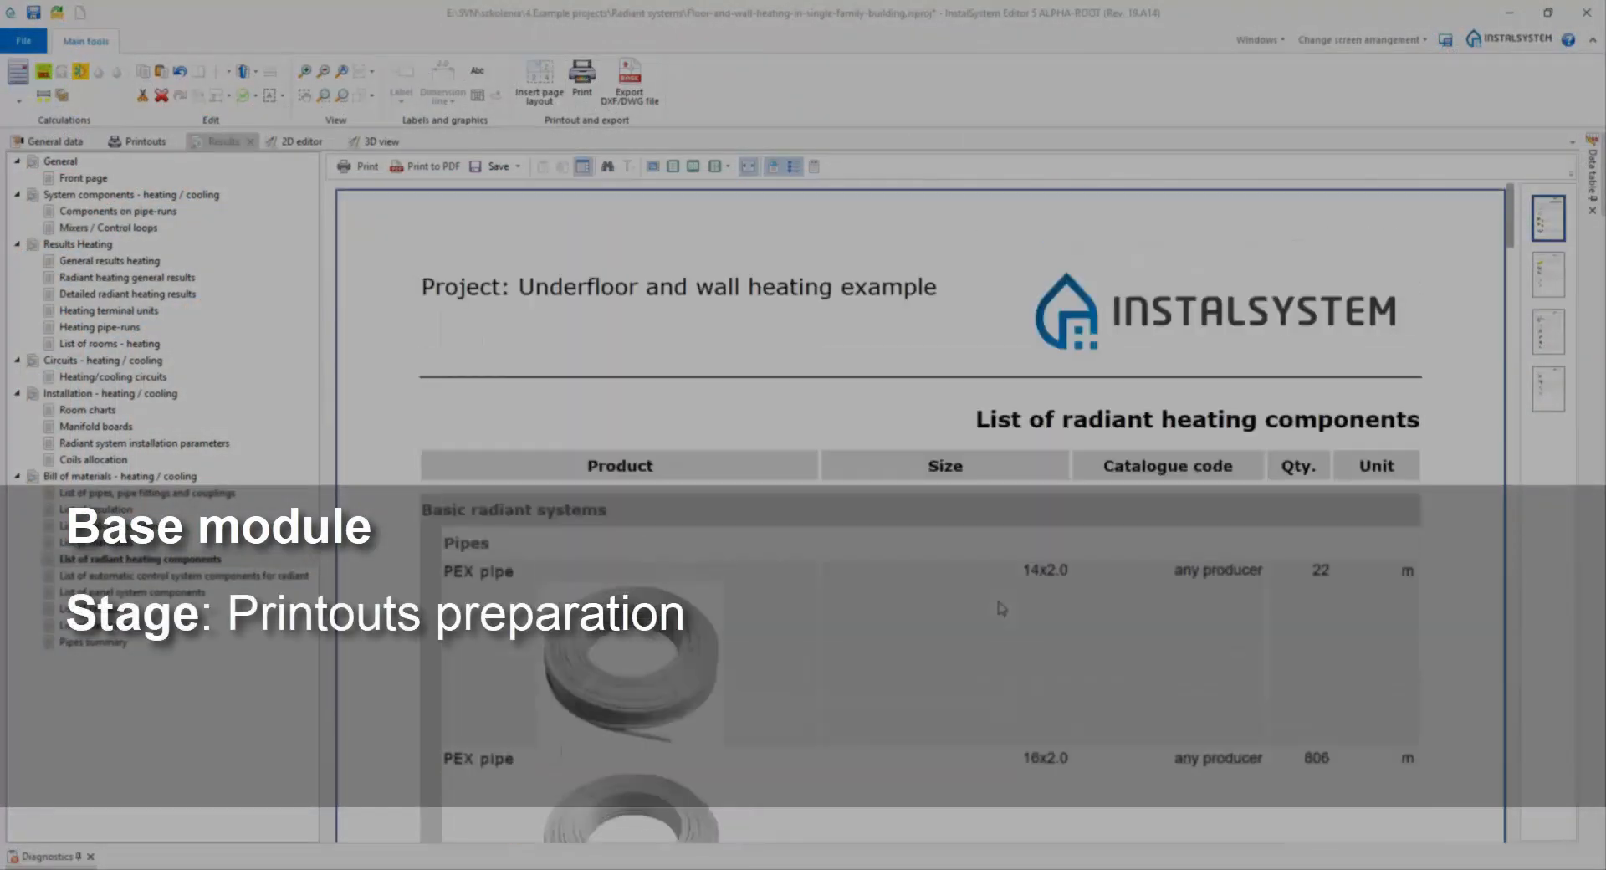
{"action": "left_click", "coordinate": [165, 493]}
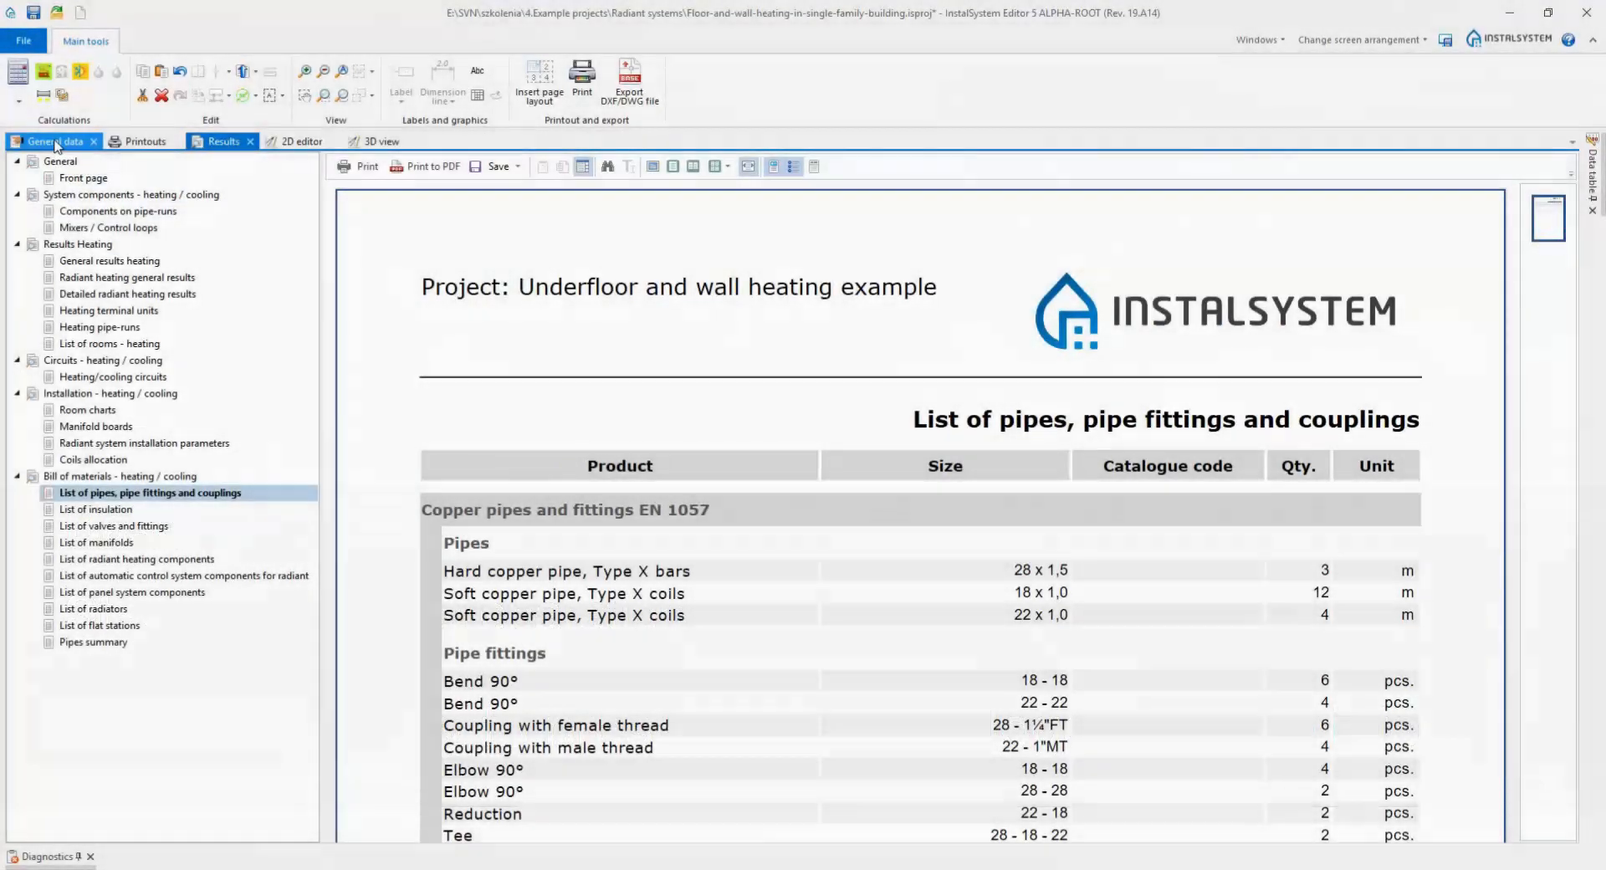
Switch the logo in the project's designer information to Designer and load Logo_INSTALSOFT.png
{"action": "left_click", "coordinate": [56, 142]}
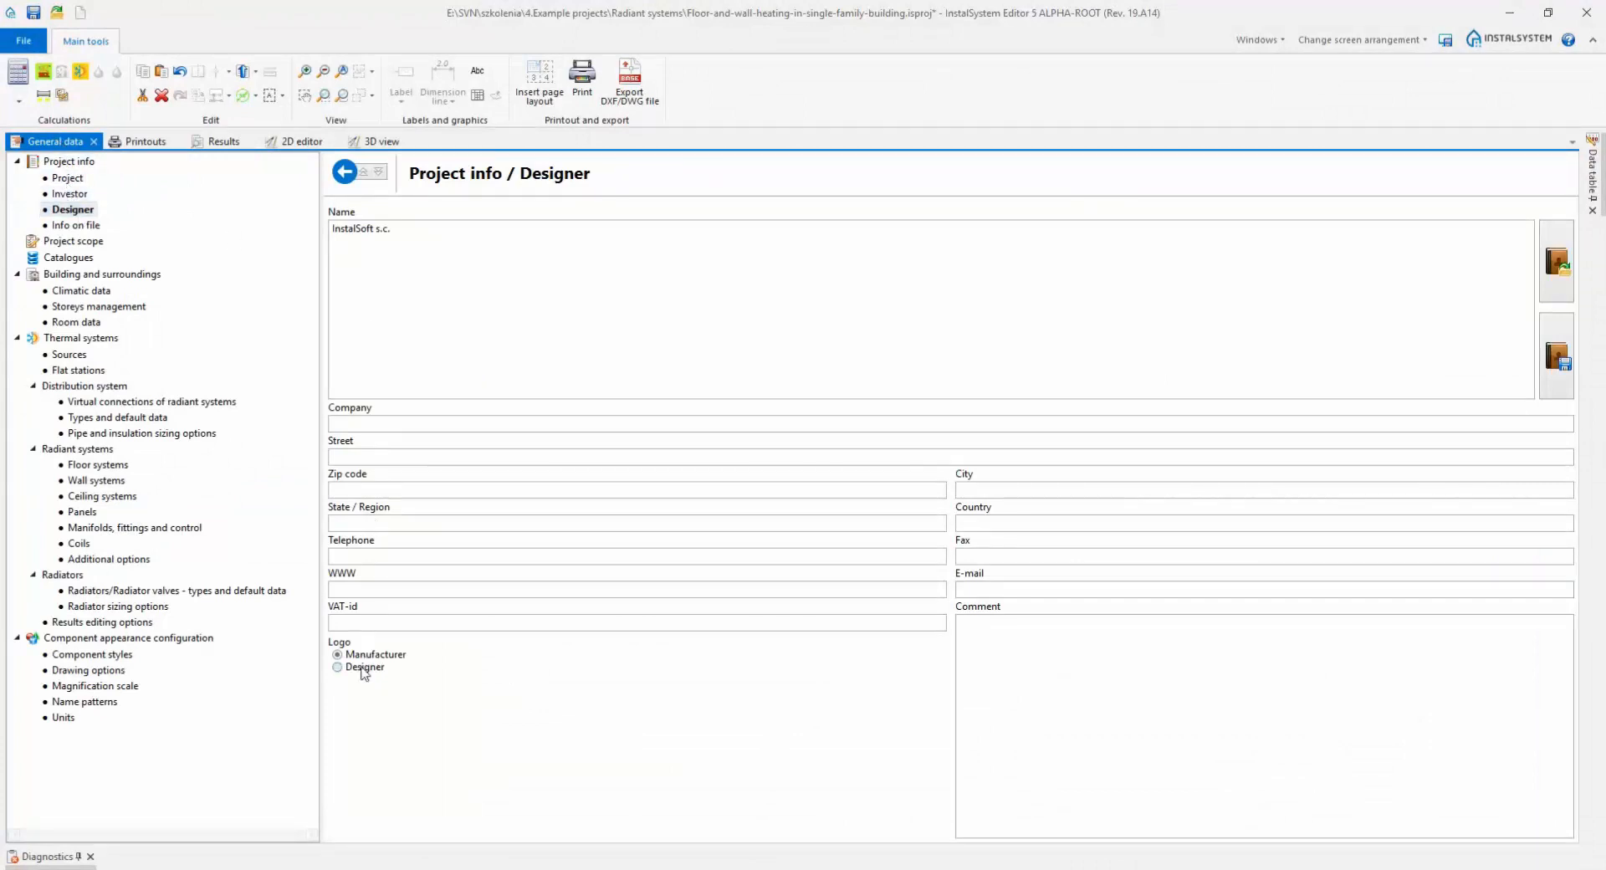
{"action": "left_click", "coordinate": [338, 667]}
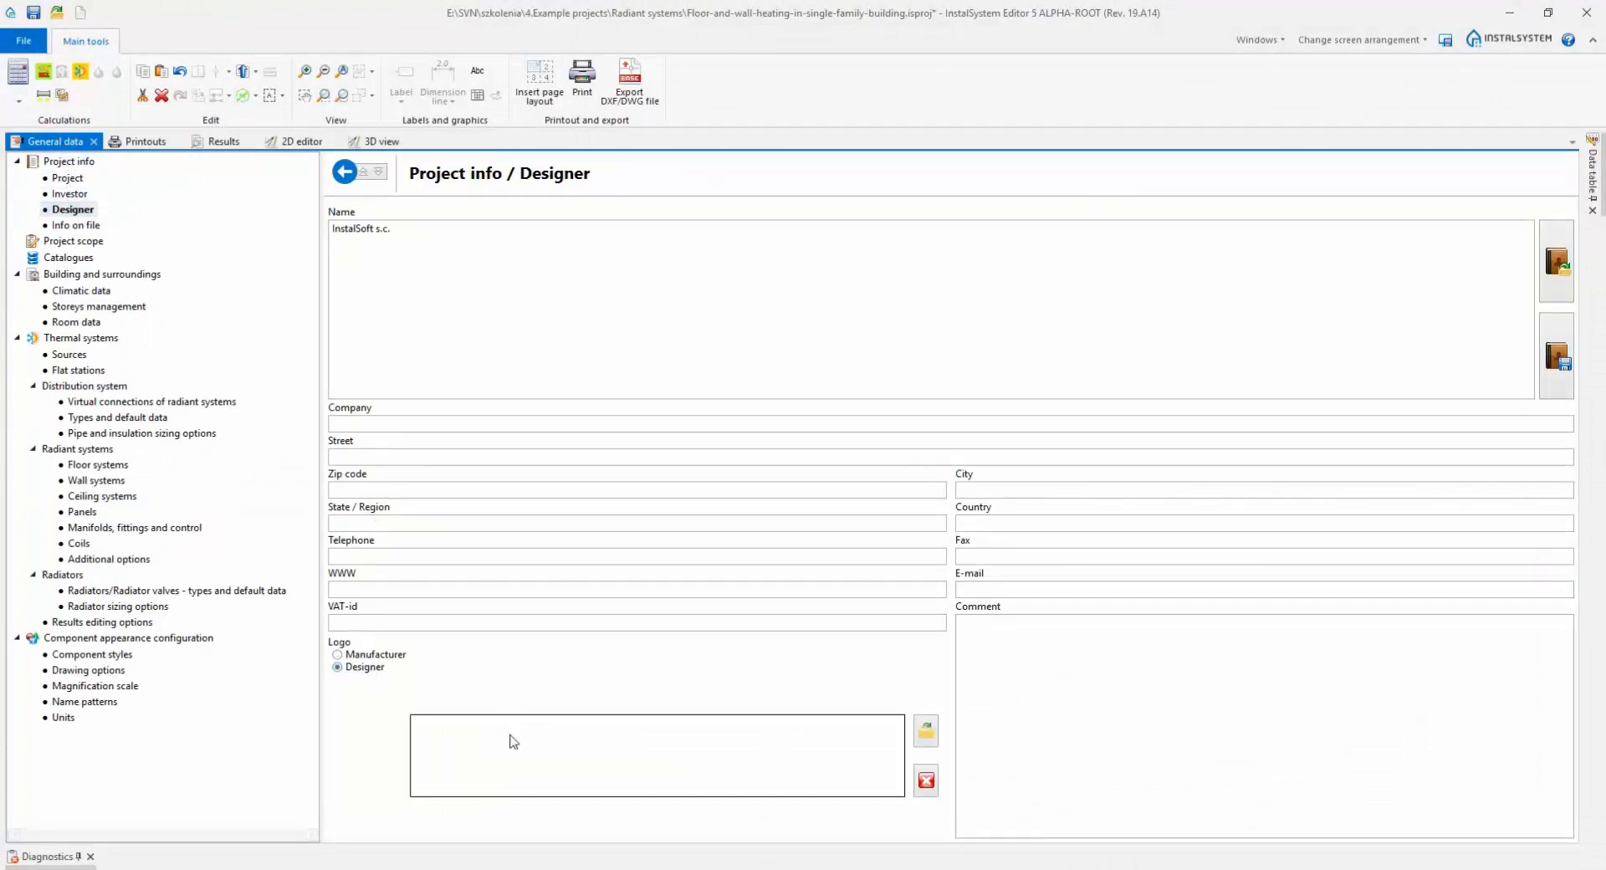
{"action": "left_click", "coordinate": [925, 732]}
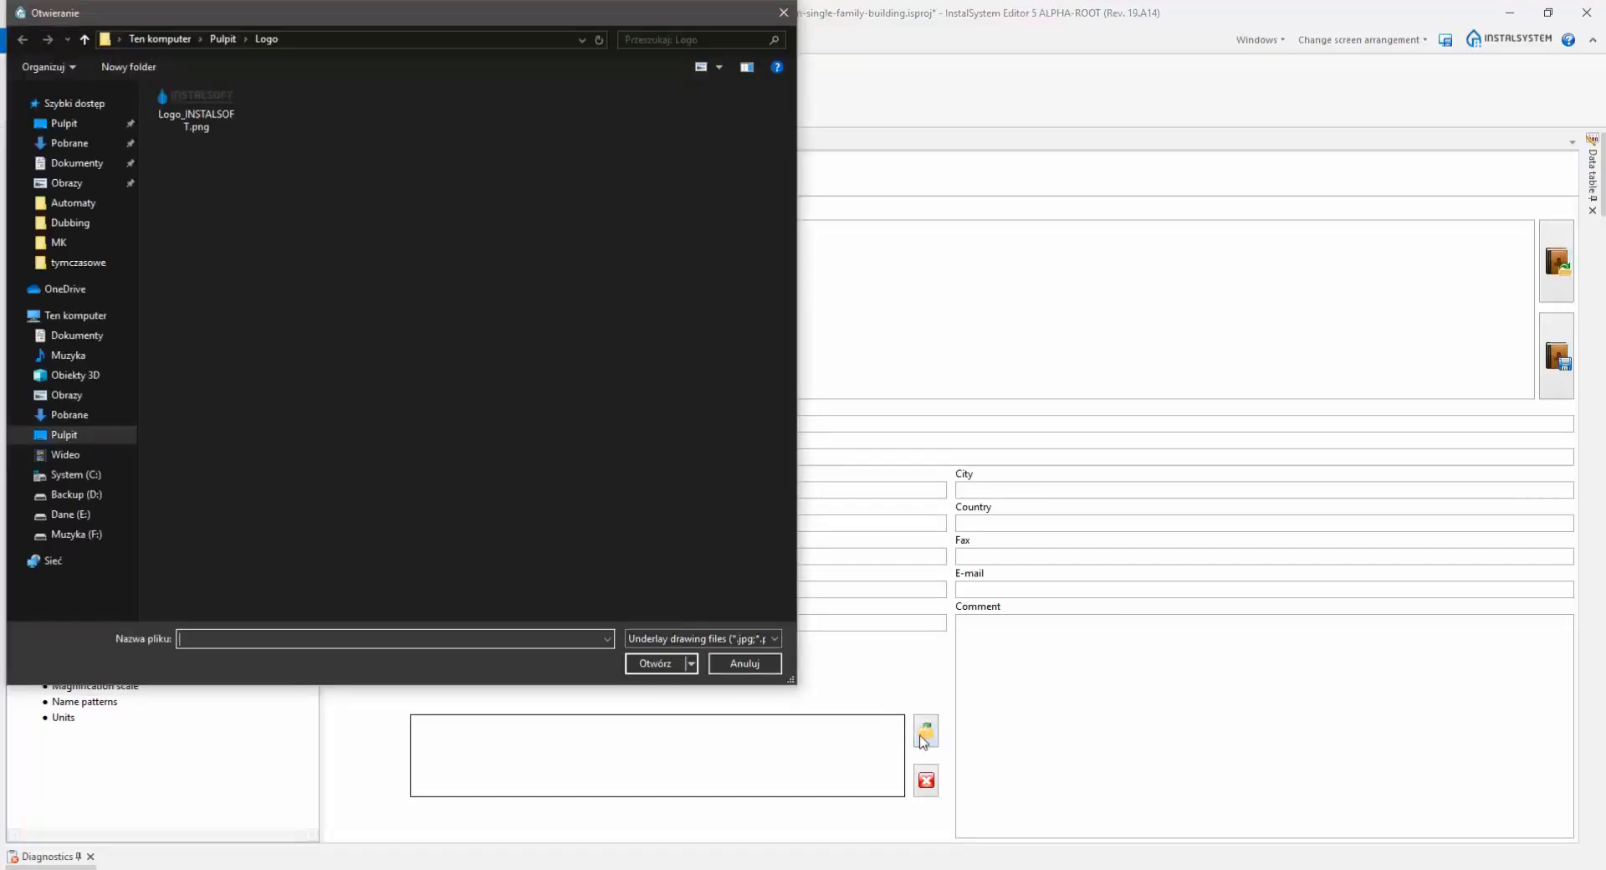
{"action": "left_click", "coordinate": [205, 119]}
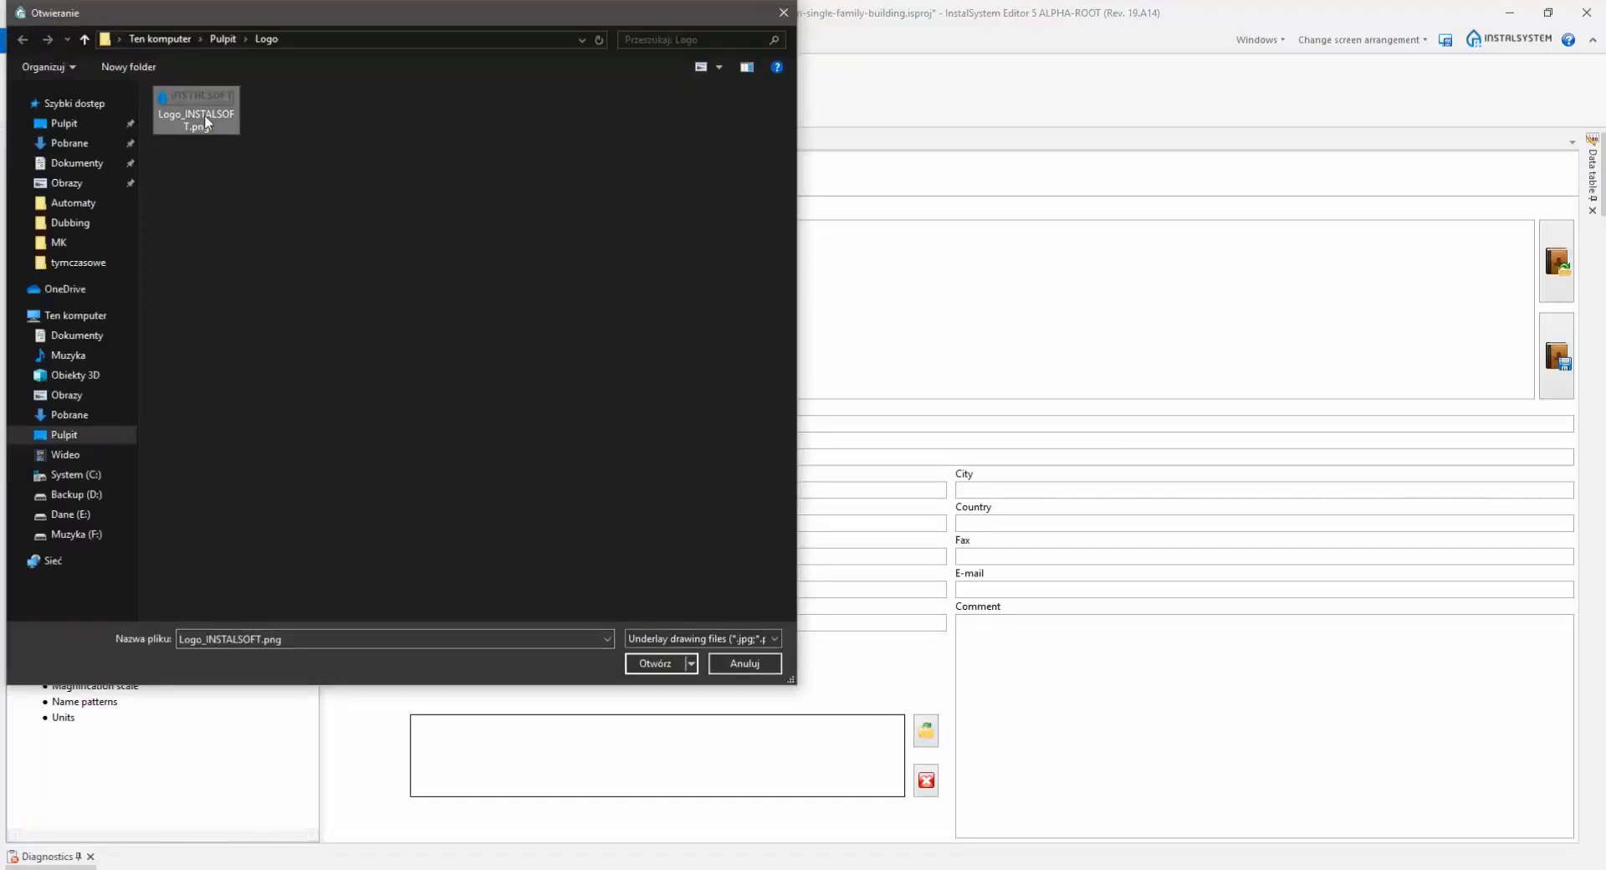
{"action": "left_click", "coordinate": [638, 664]}
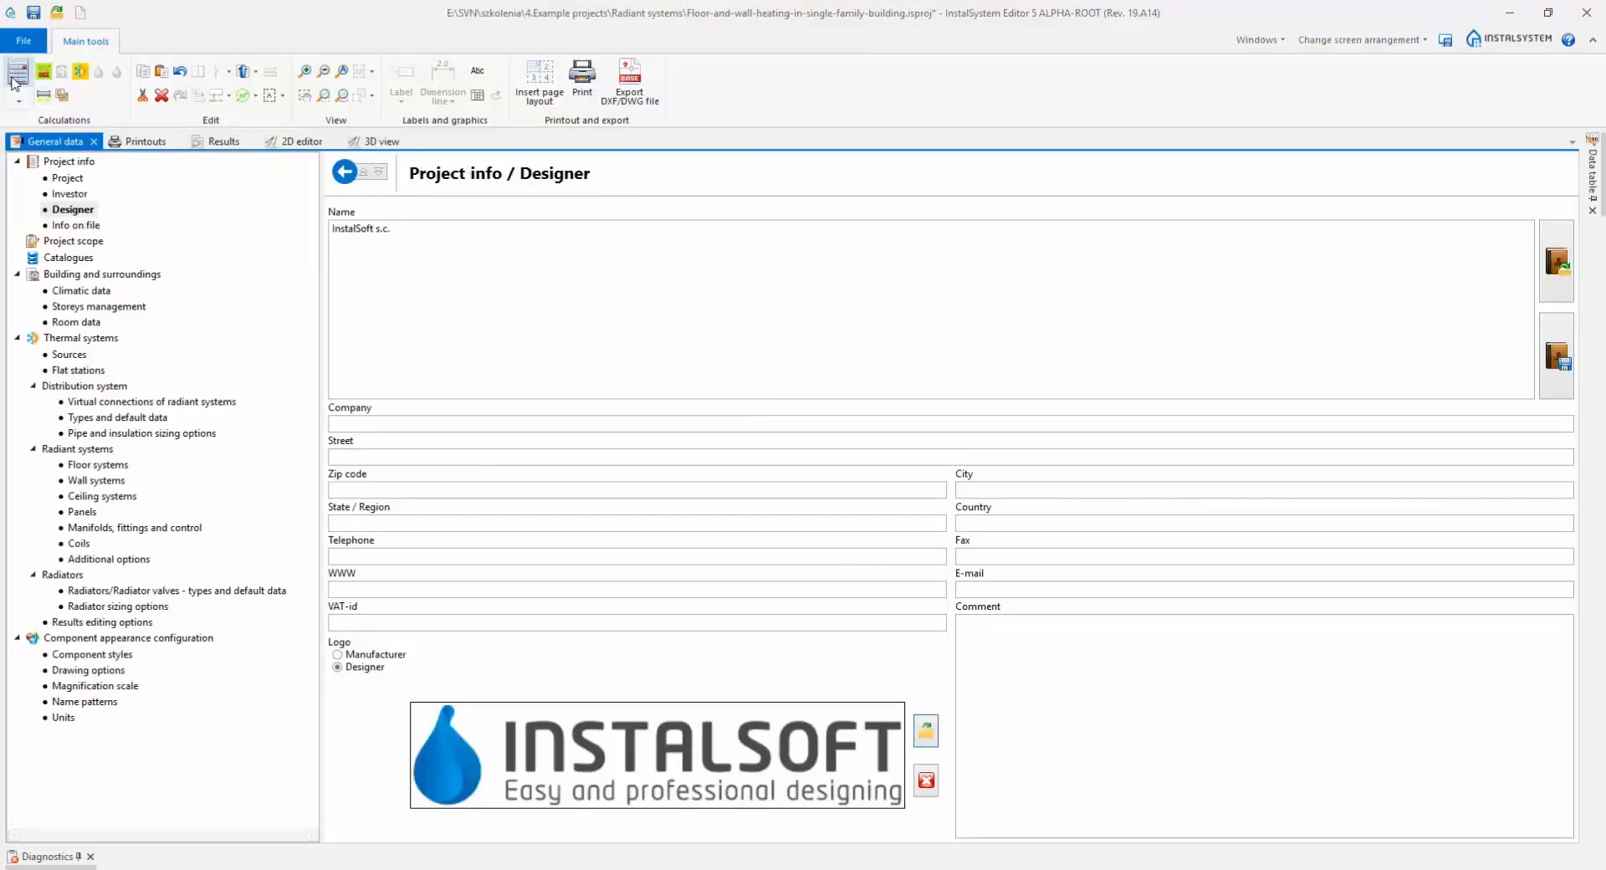
Recalculate the project and check the logo in the results, including the List of radiant heating components
{"action": "left_click", "coordinate": [16, 77]}
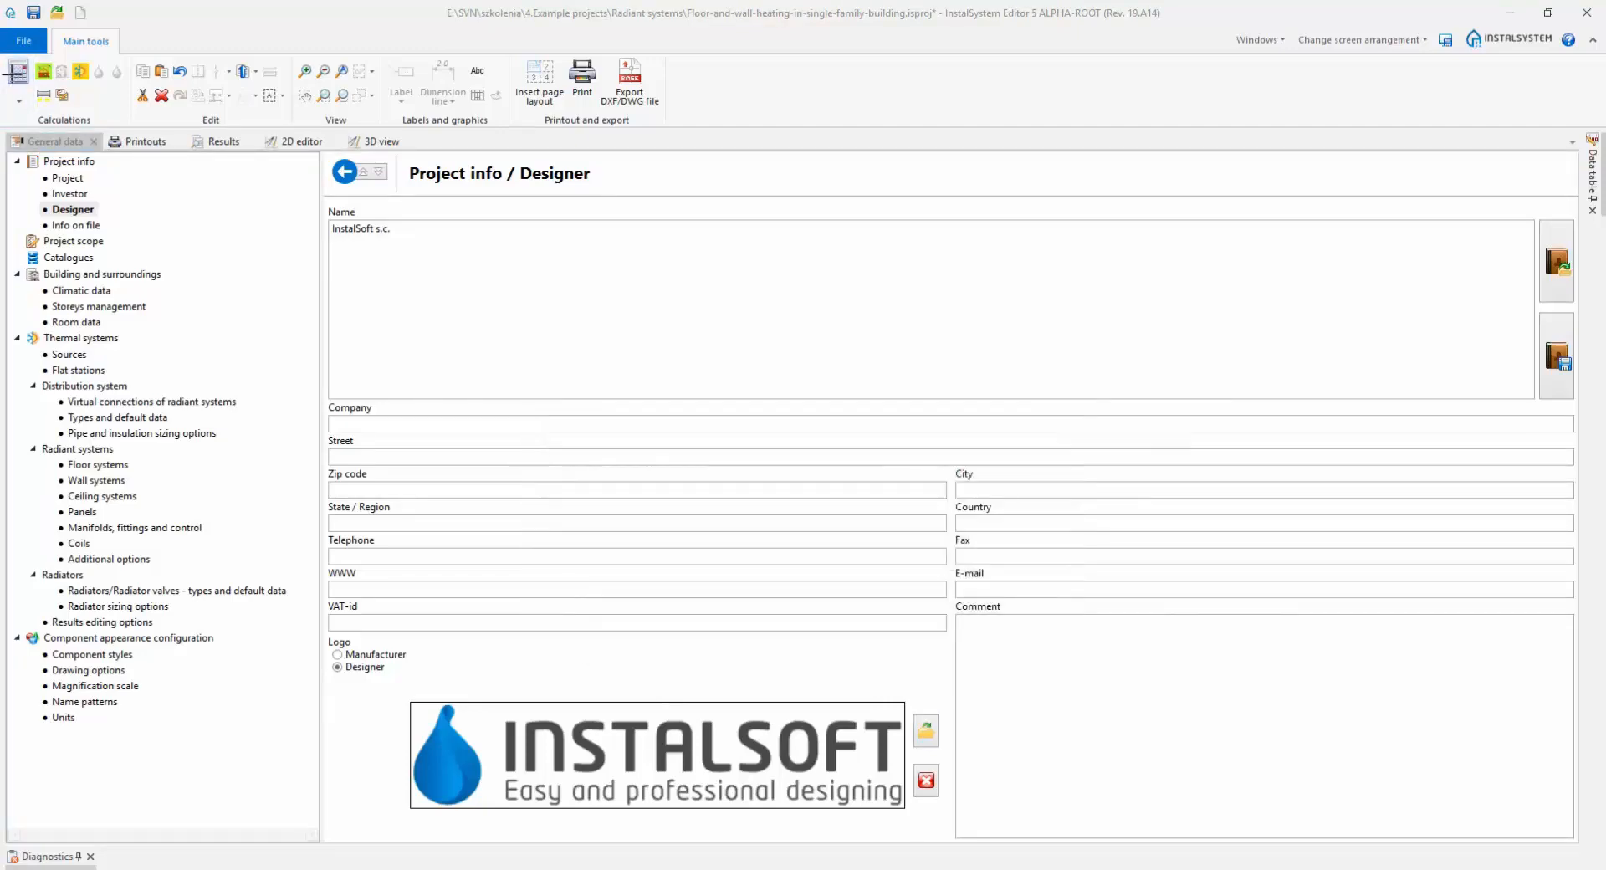
{"action": "left_click", "coordinate": [219, 141]}
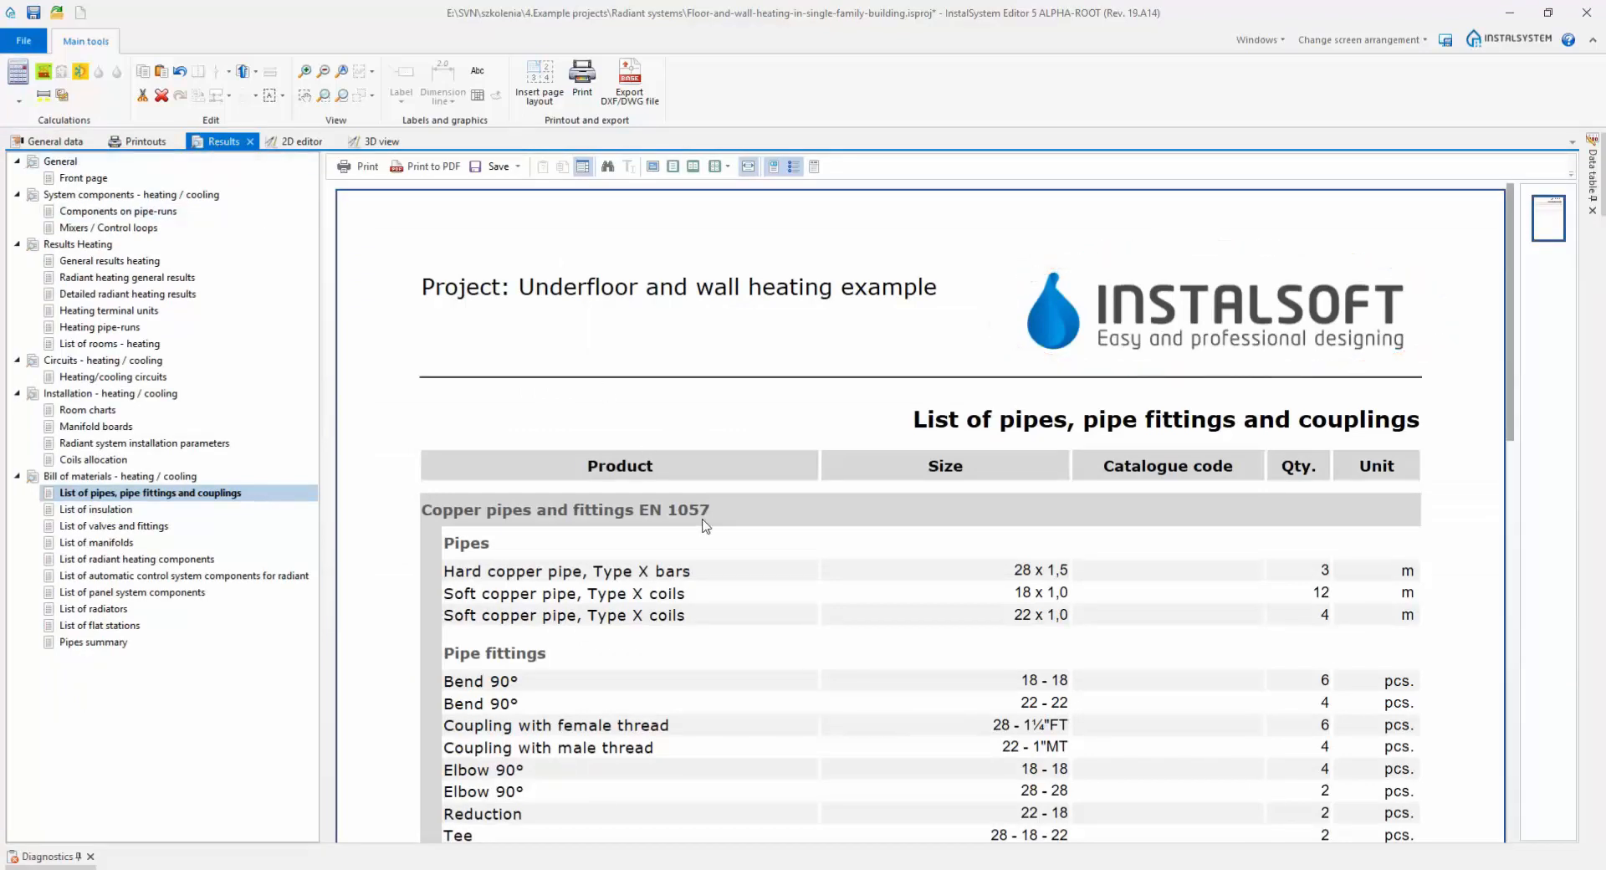
{"action": "left_click", "coordinate": [226, 558]}
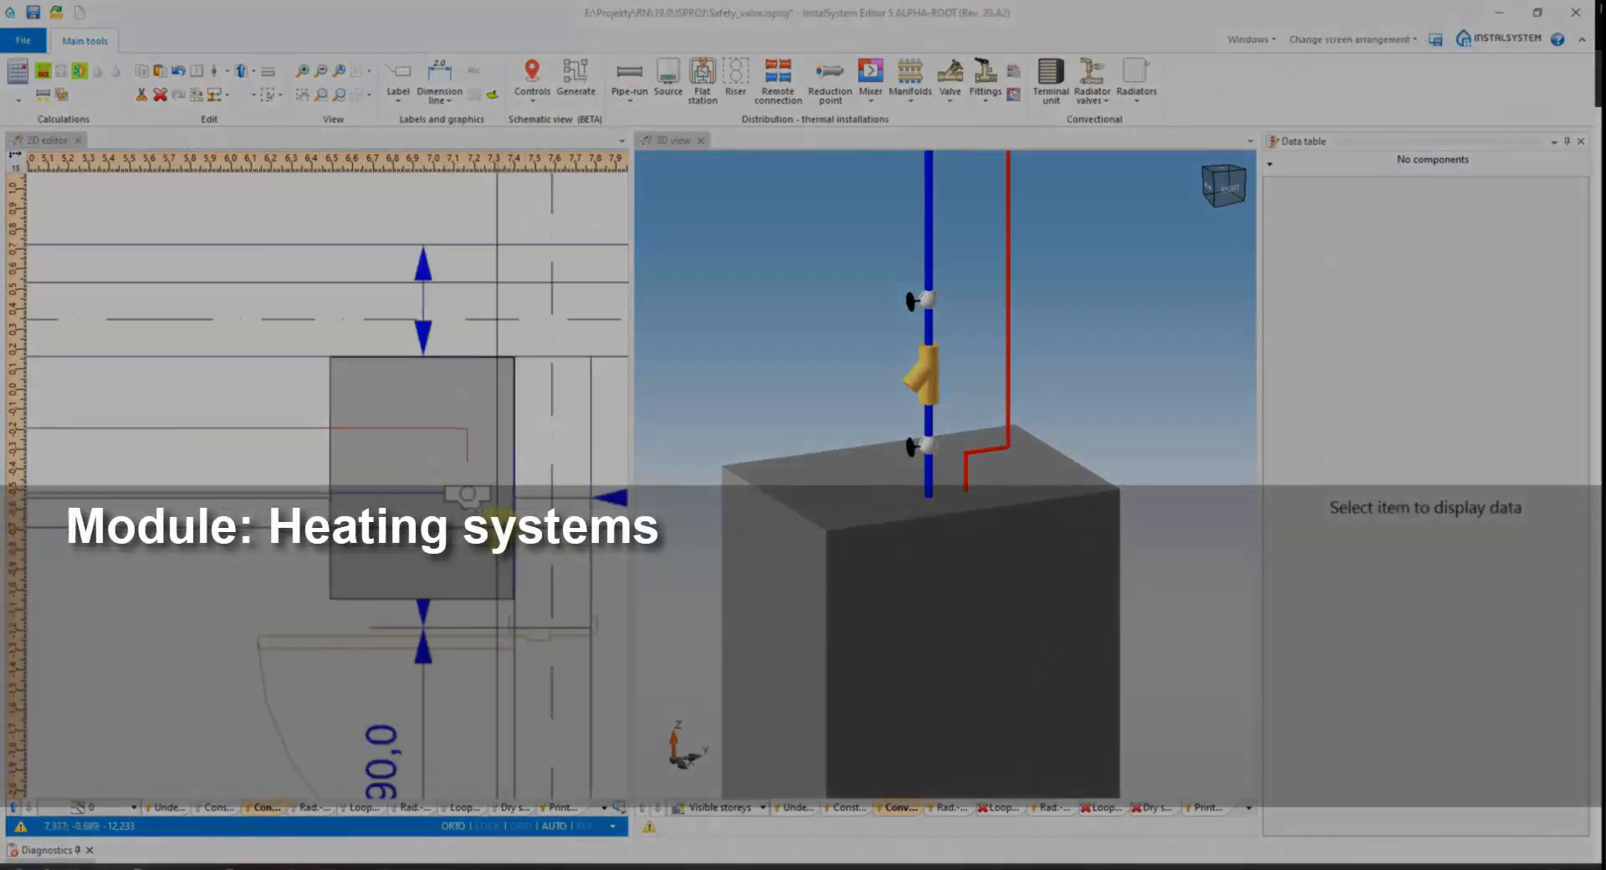
Draw a horizontal No-flow pipe-run about 0,10 m long from the end of the red supply pipe in the 2D plan
{"action": "scroll", "coordinate": [498, 518], "scroll_direction": "up", "scroll_amount": 5}
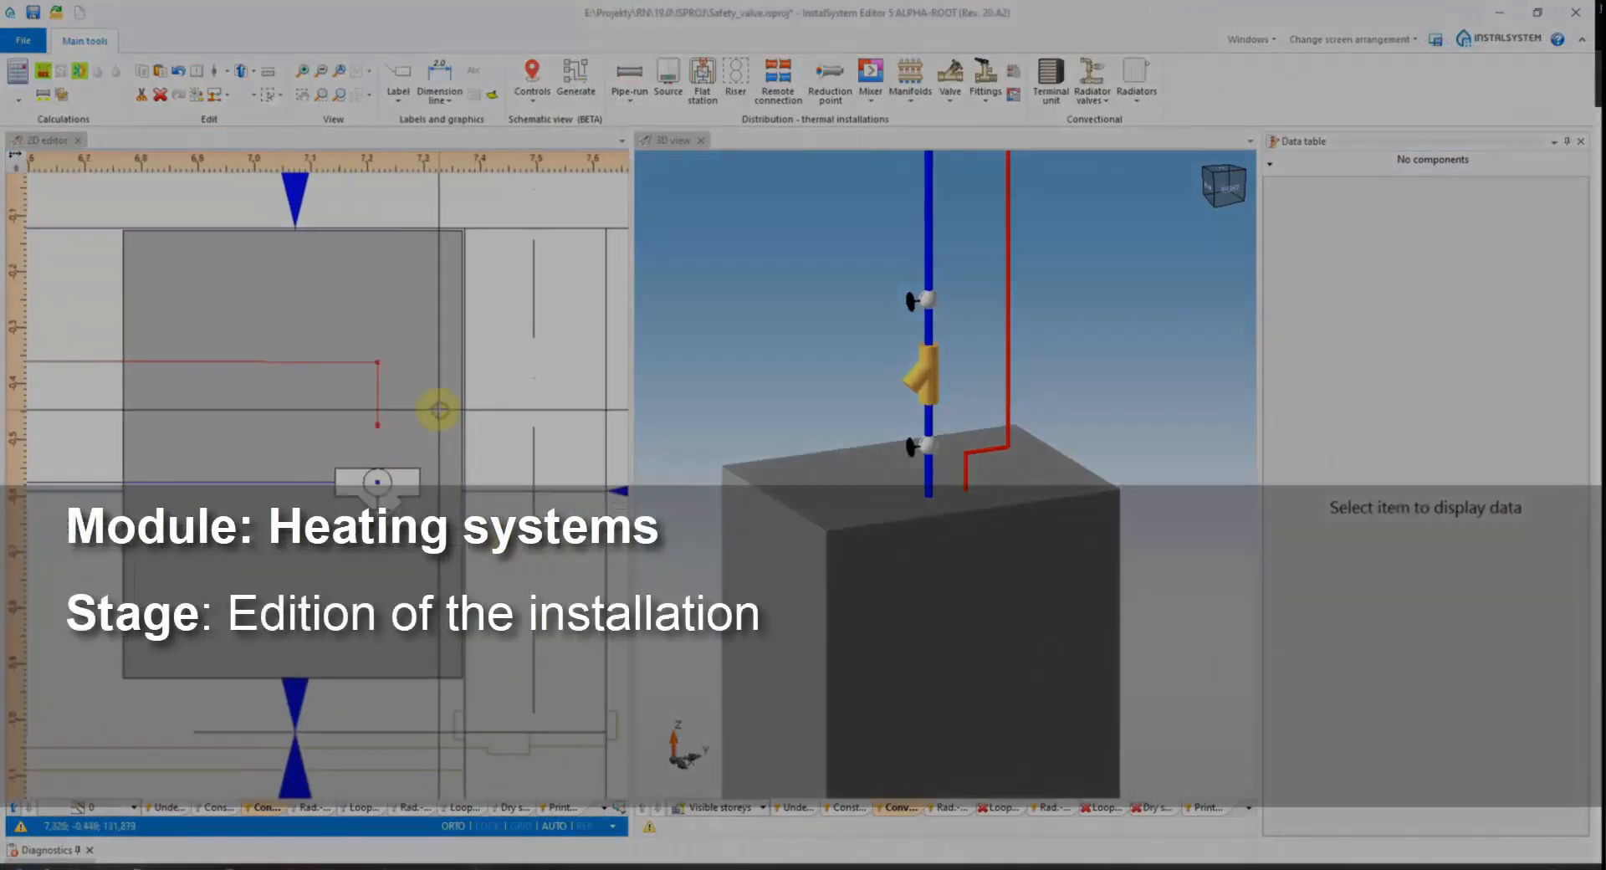
{"action": "left_click", "coordinate": [629, 96]}
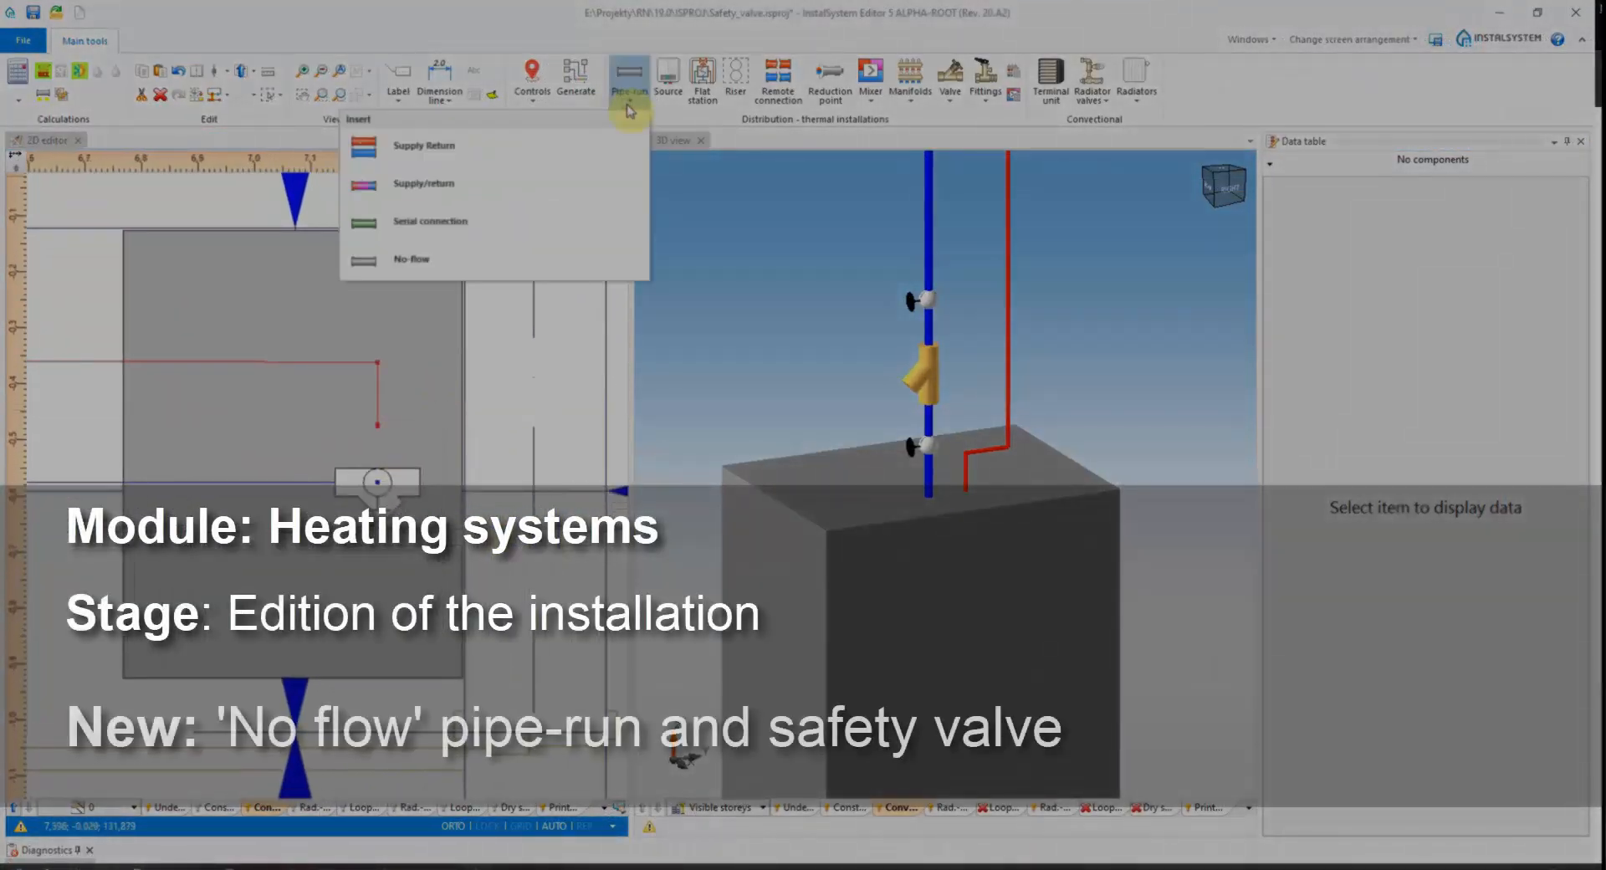
{"action": "left_click", "coordinate": [423, 261]}
{"action": "scroll", "coordinate": [375, 426], "scroll_direction": "up", "scroll_amount": 4}
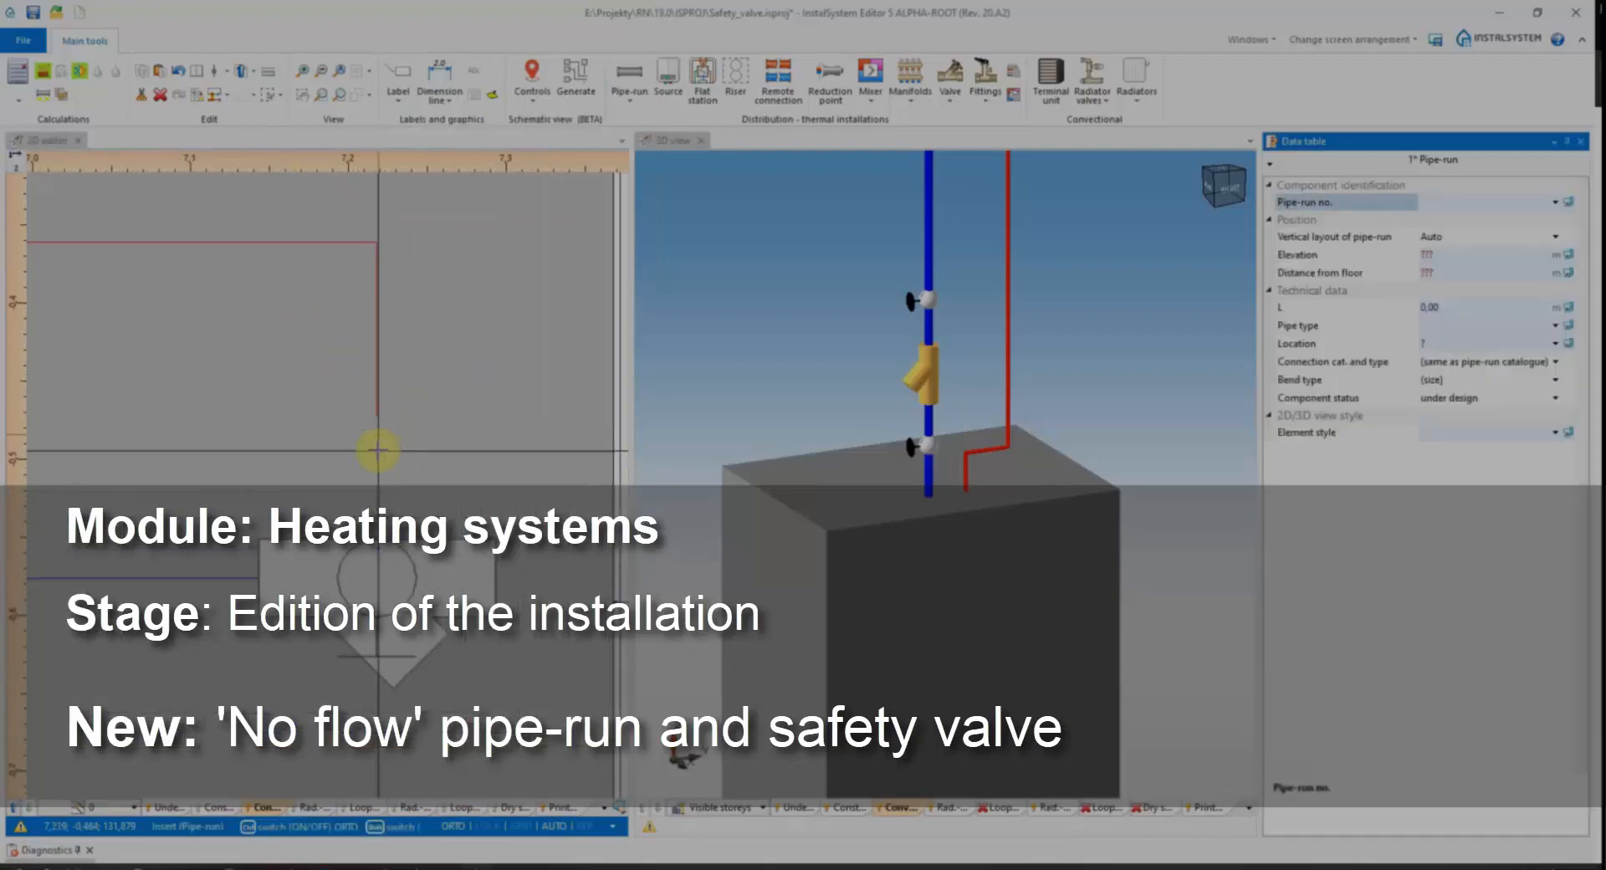
{"action": "left_click", "coordinate": [377, 417]}
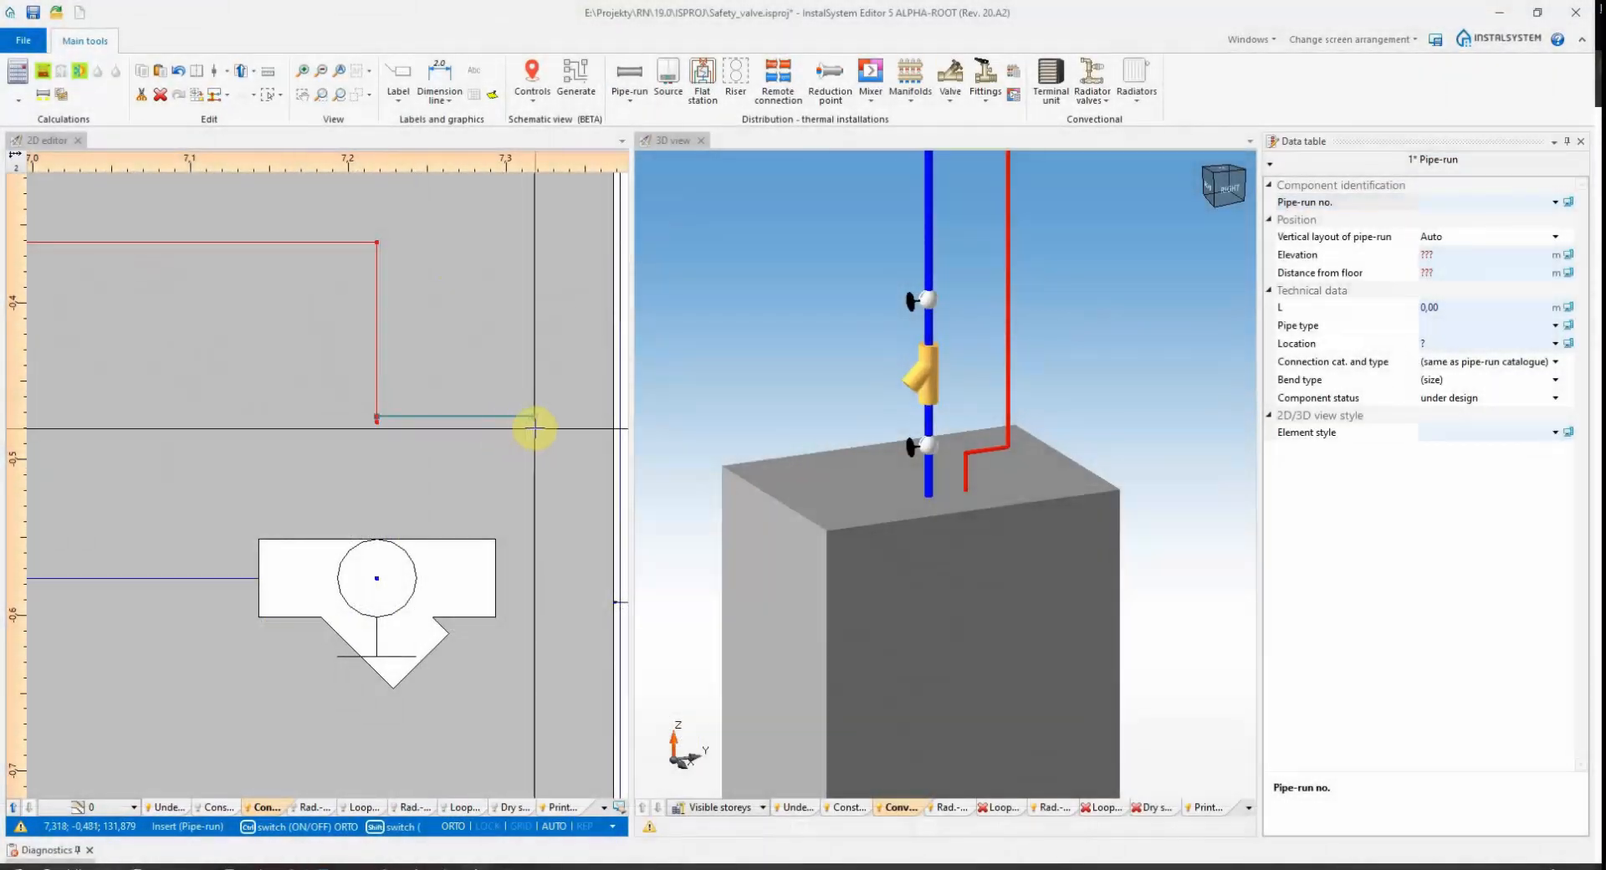
{"action": "left_click", "coordinate": [536, 432]}
{"action": "scroll", "coordinate": [535, 437], "scroll_direction": "down", "scroll_amount": 3}
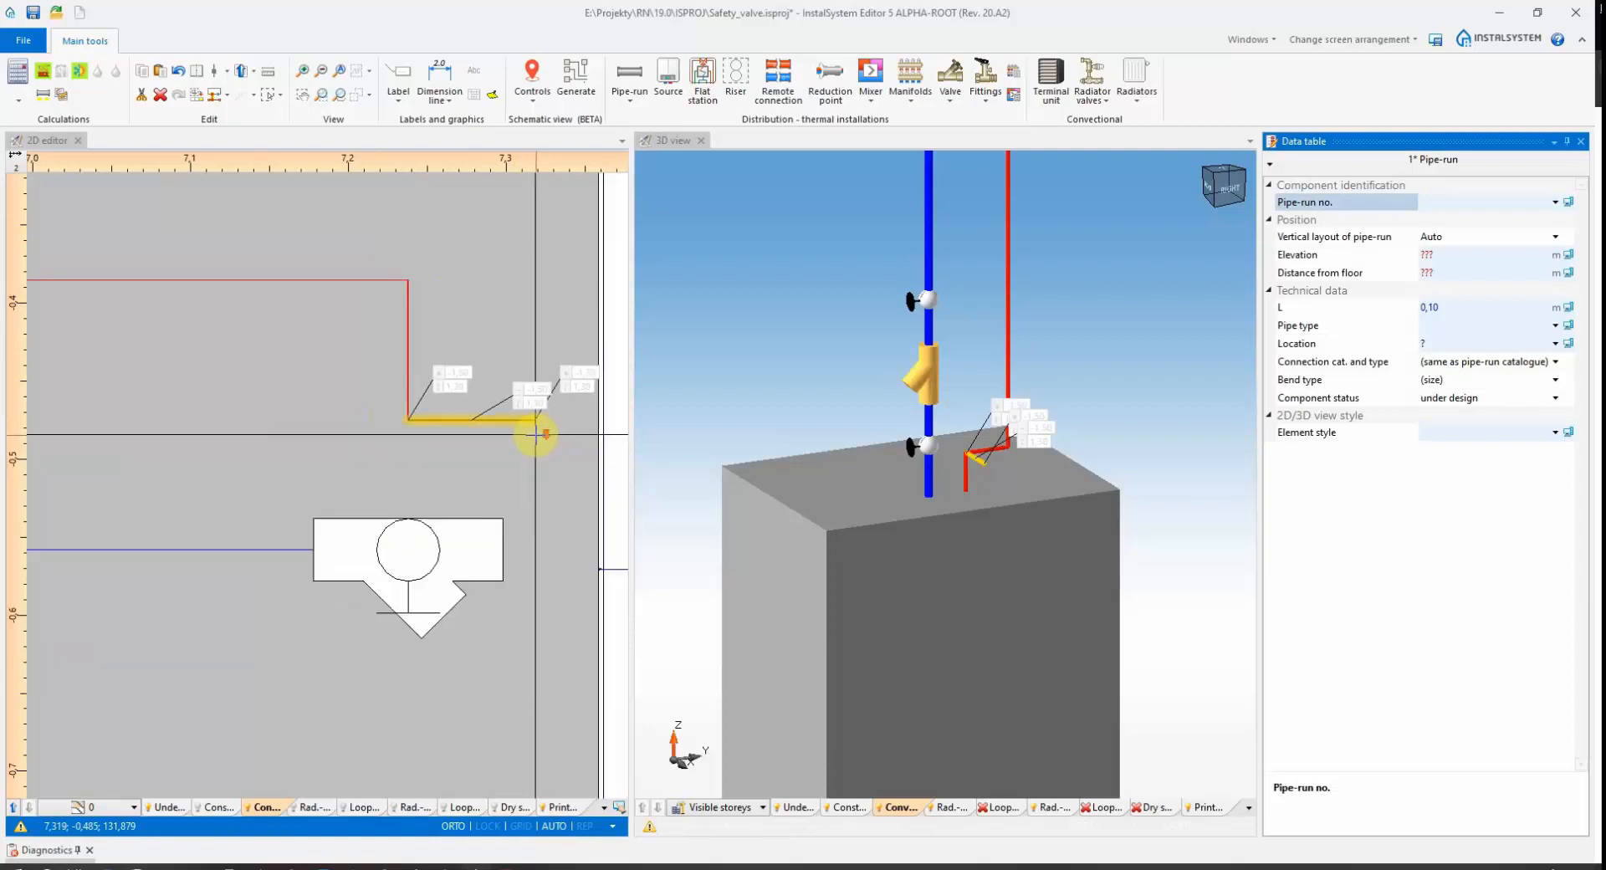
{"action": "middle_click_drag", "start_coordinate": [535, 443], "coordinate": [438, 477]}
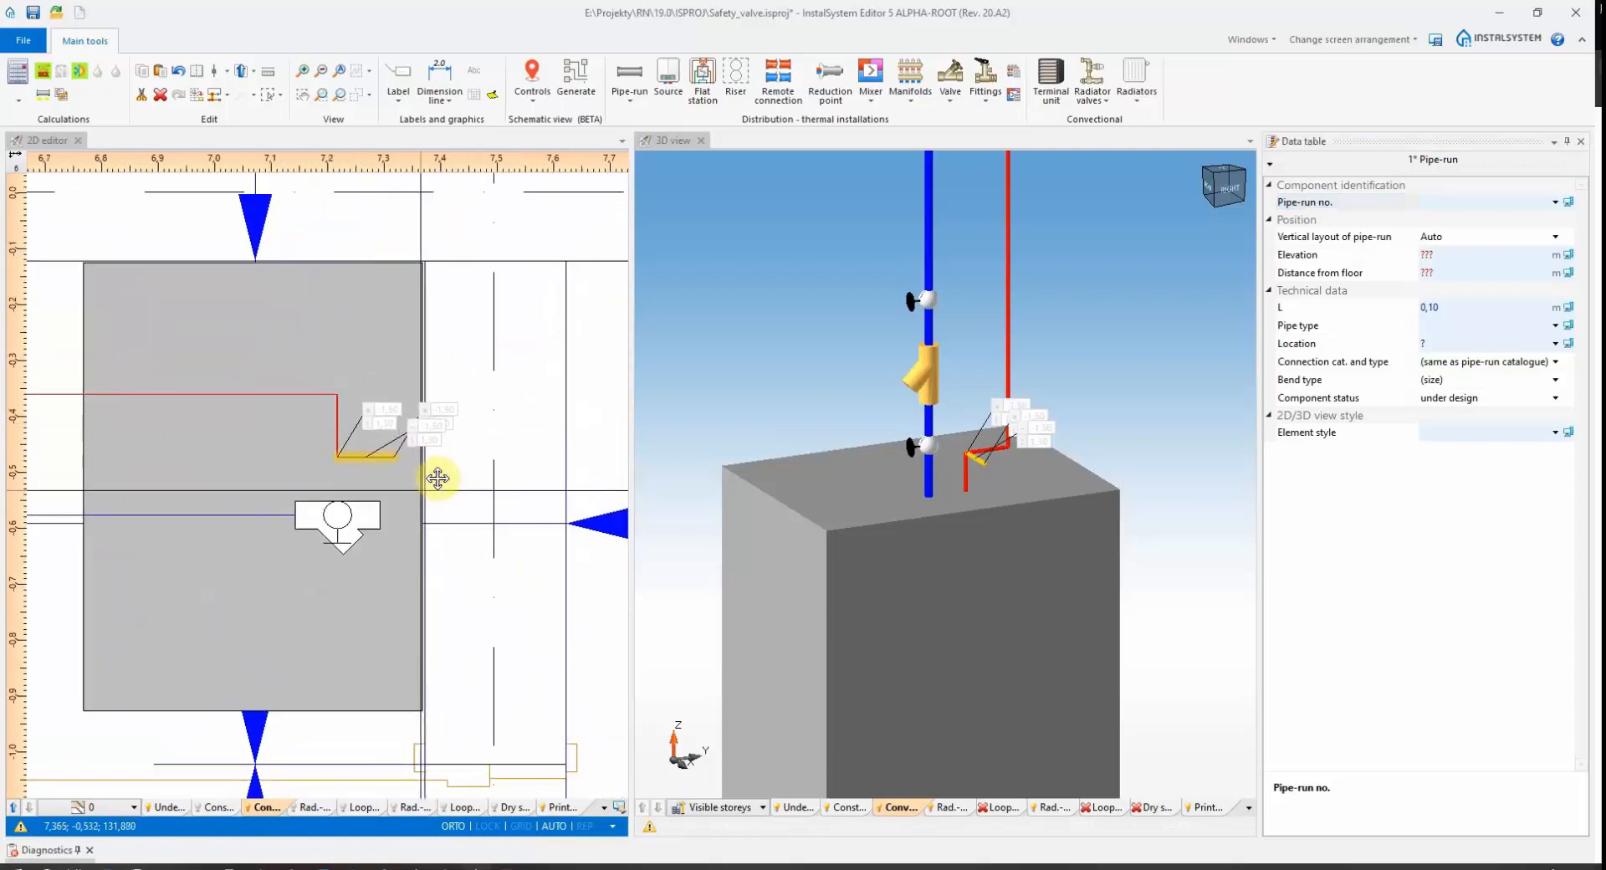
Insert a safety valve at the free end of the no-flow pipe-run and connect the pipe-run to it
{"action": "left_click", "coordinate": [990, 107]}
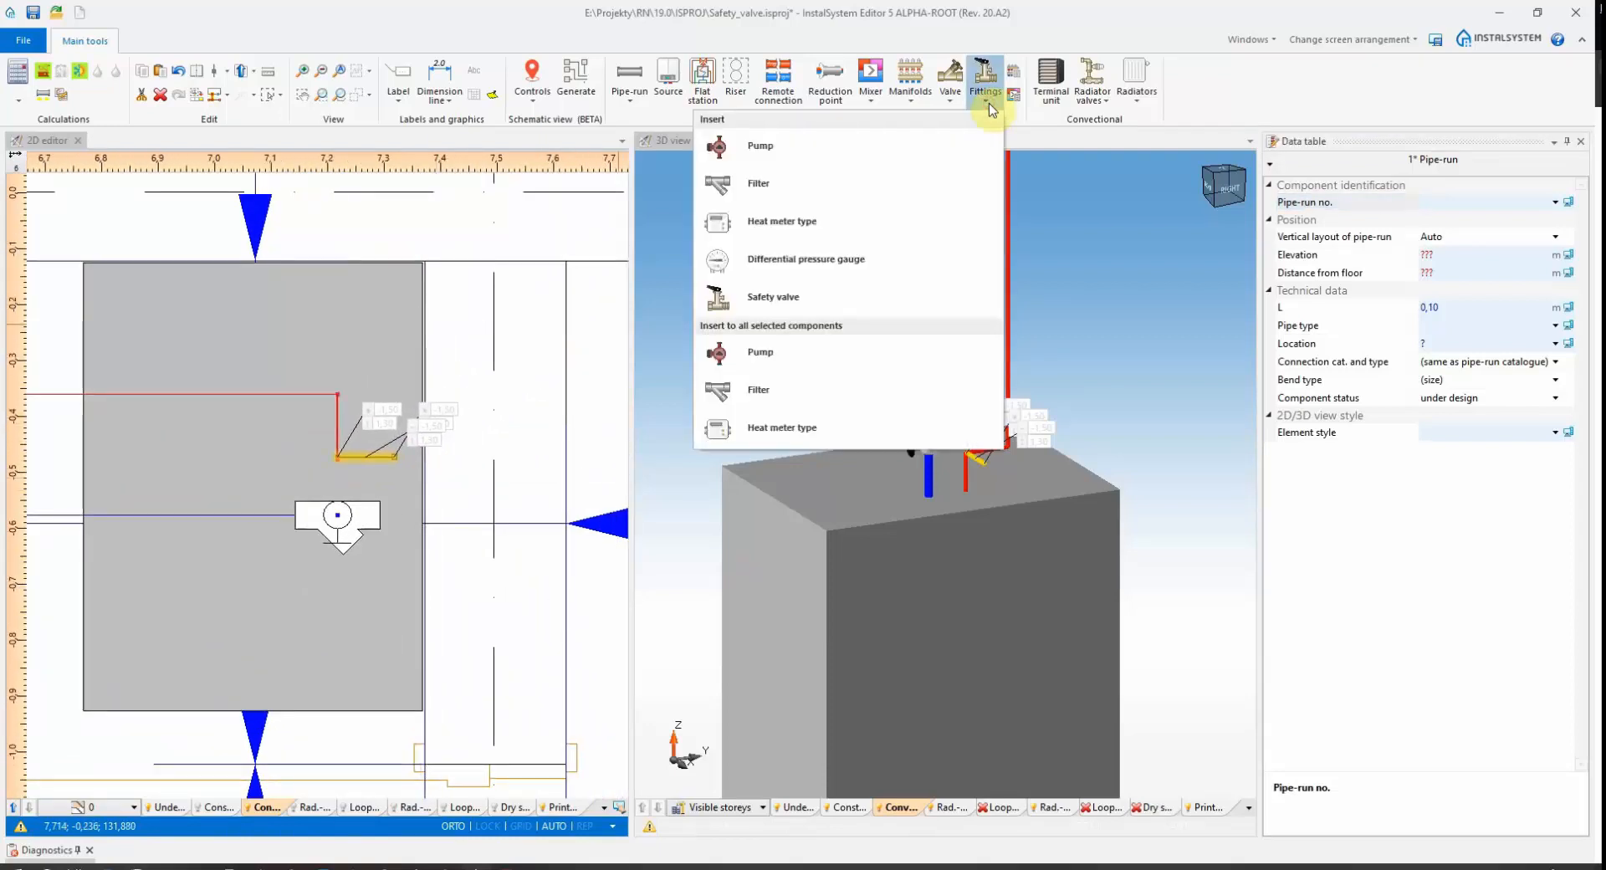
{"action": "left_click", "coordinate": [787, 300]}
{"action": "scroll", "coordinate": [408, 427], "scroll_direction": "up", "scroll_amount": 2}
{"action": "scroll", "coordinate": [407, 428], "scroll_direction": "up", "scroll_amount": 3}
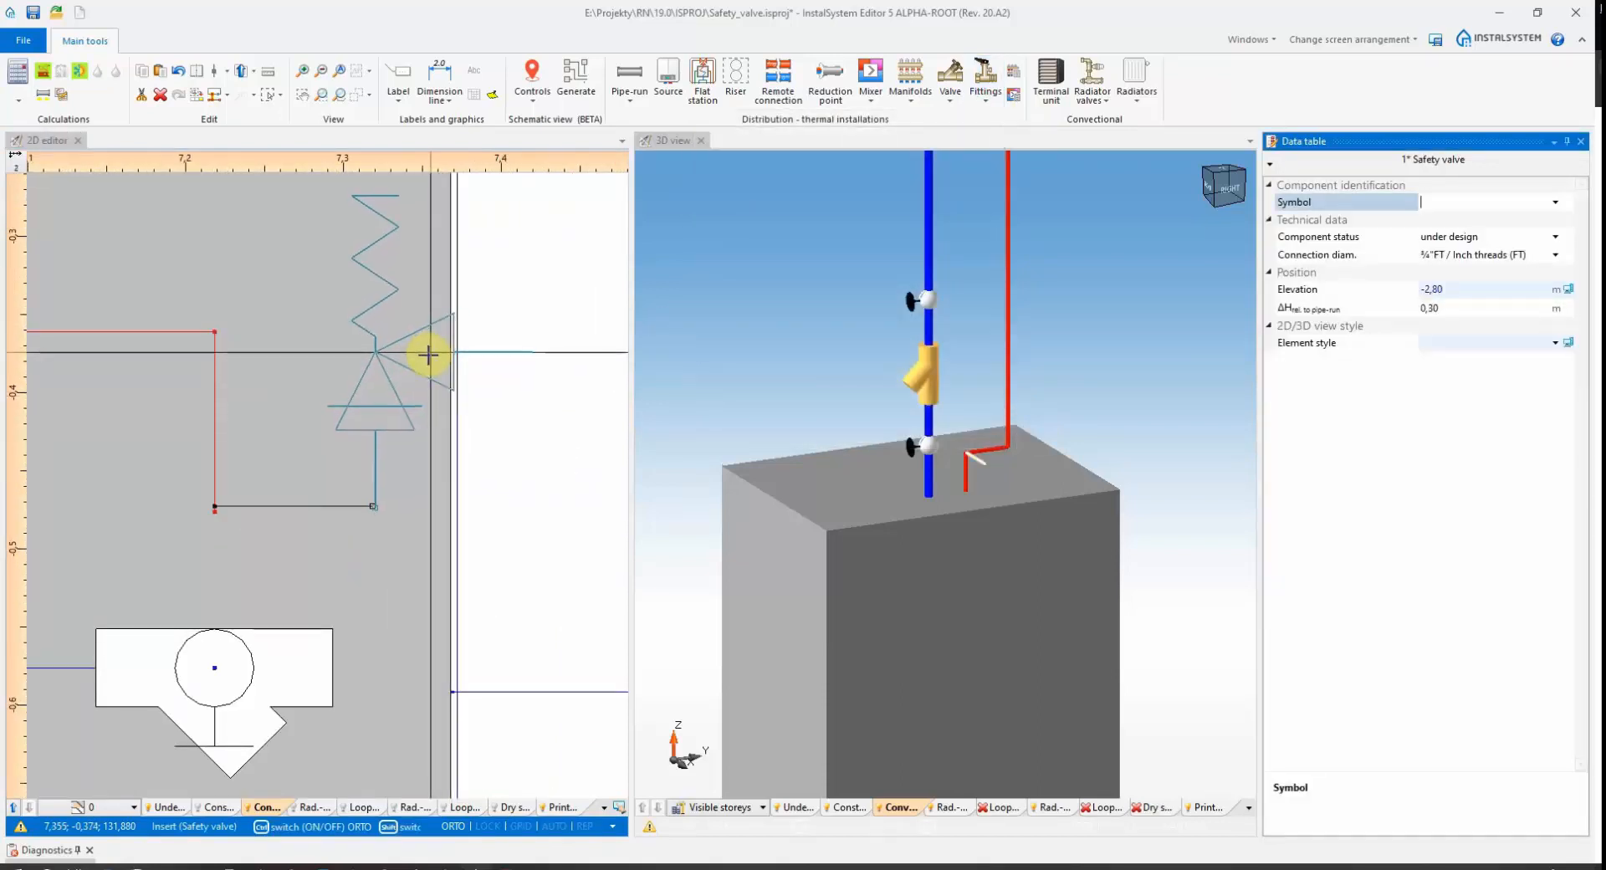
{"action": "left_click", "coordinate": [430, 350]}
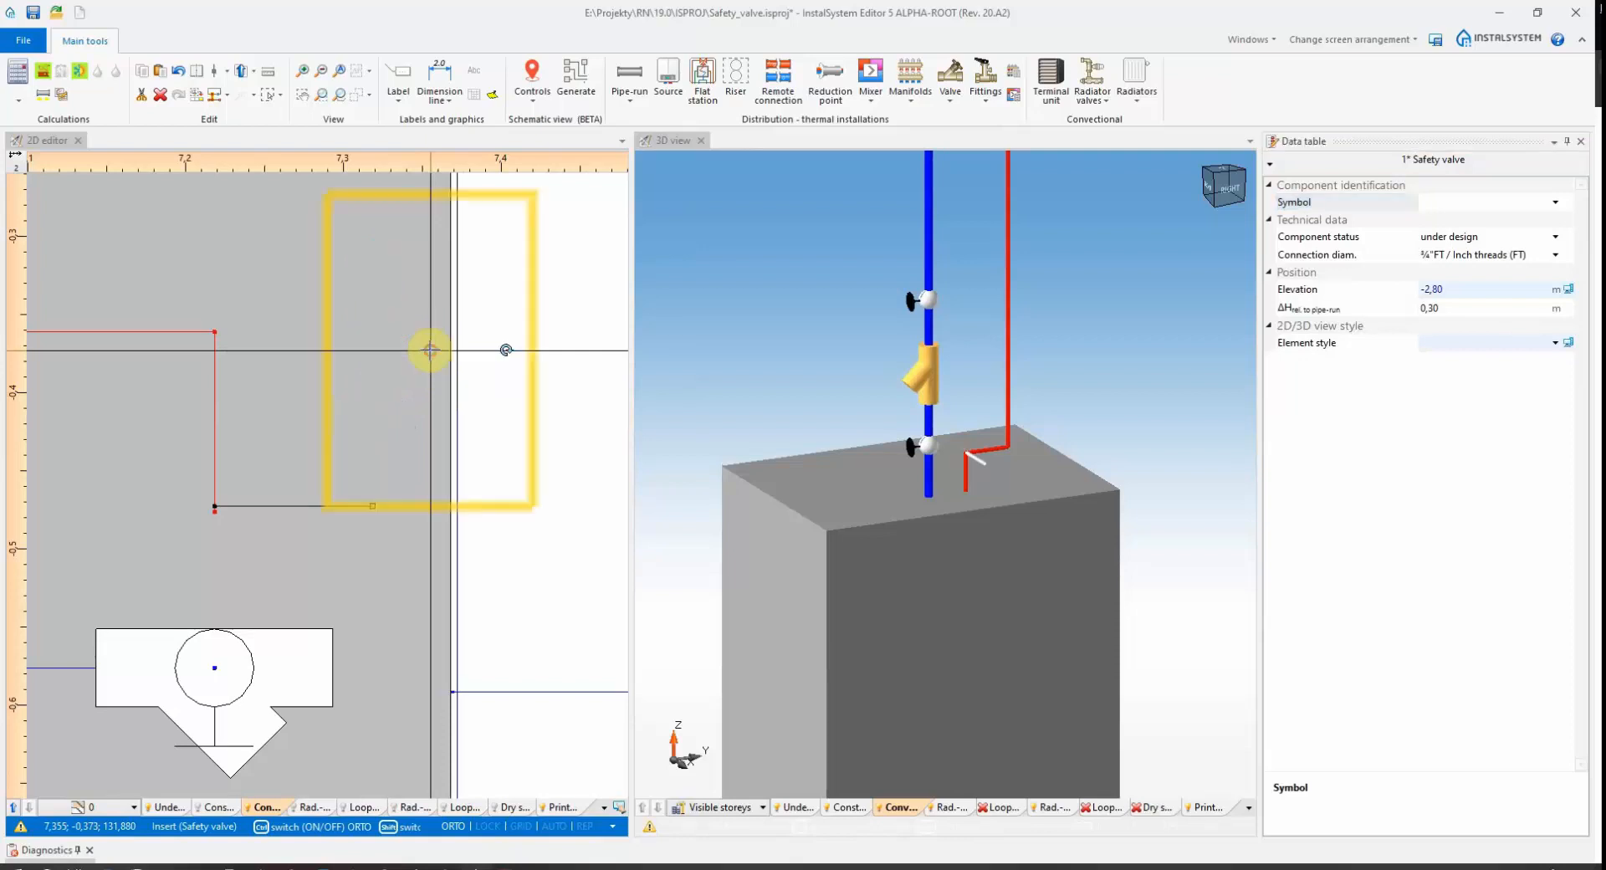
{"action": "left_click", "coordinate": [347, 512]}
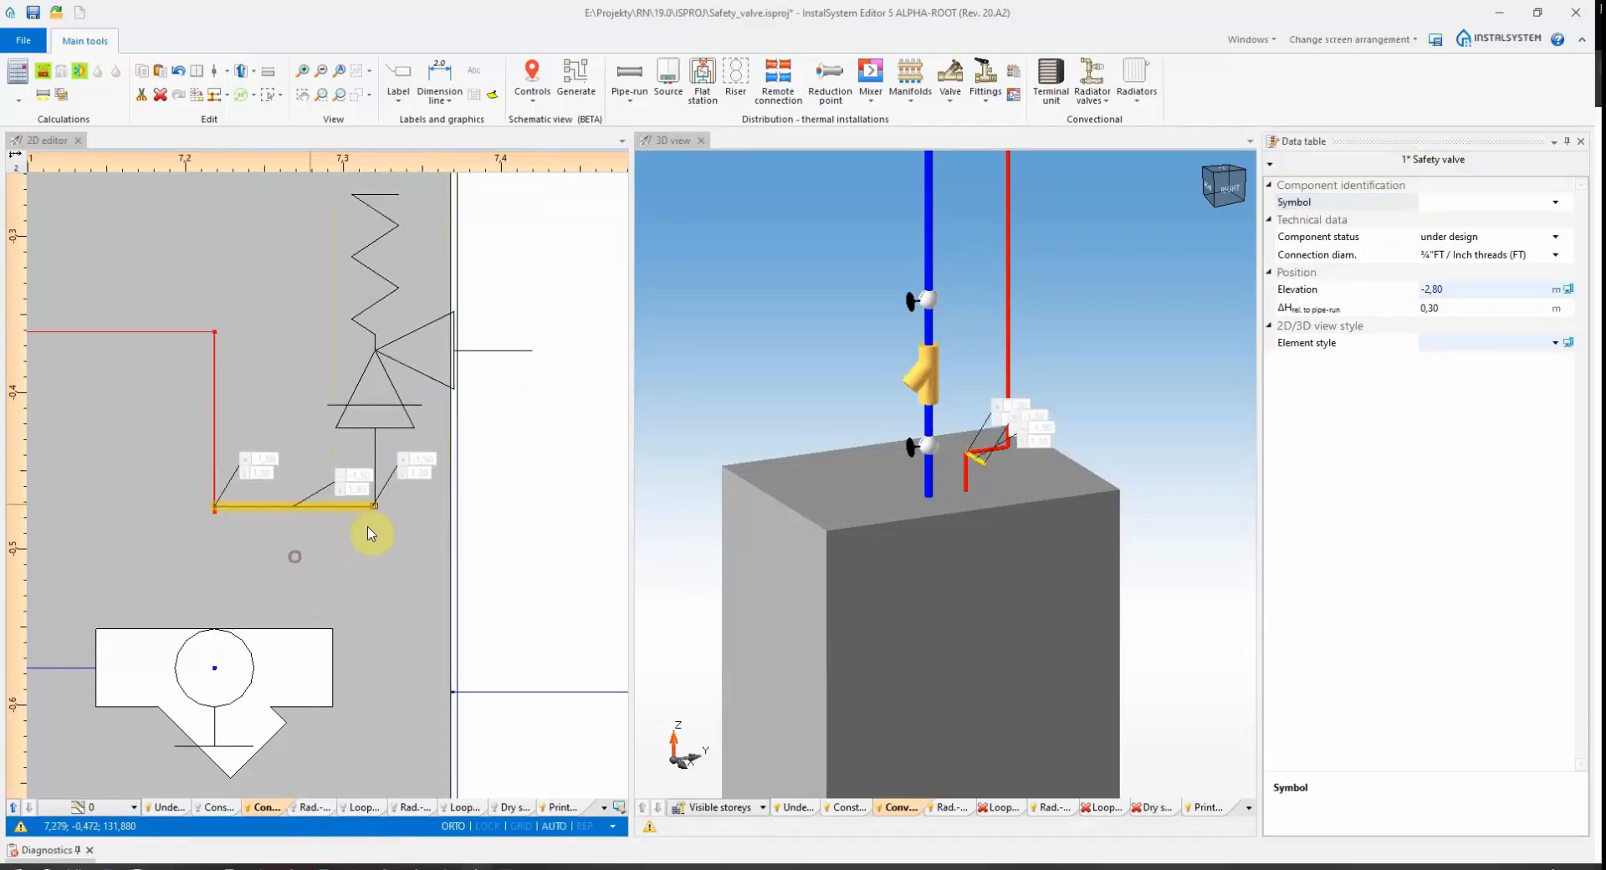
{"action": "left_click_drag", "start_coordinate": [372, 506], "coordinate": [376, 506]}
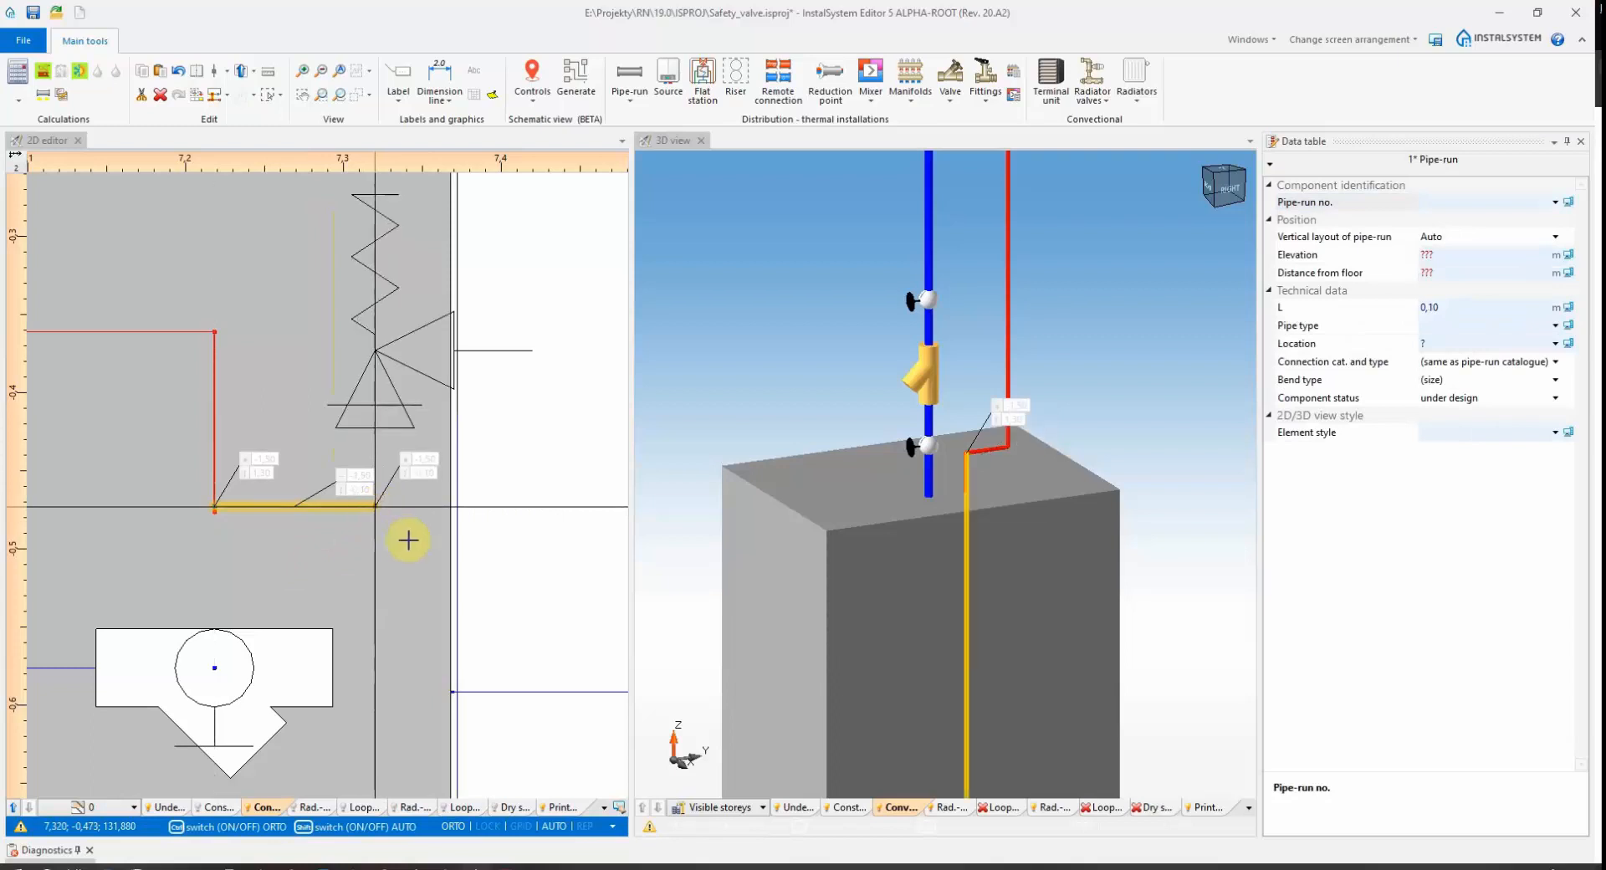
Set the safety valve's elevation to -1,30 m and inspect the connected valve above the source in 3D
{"action": "left_click", "coordinate": [368, 366]}
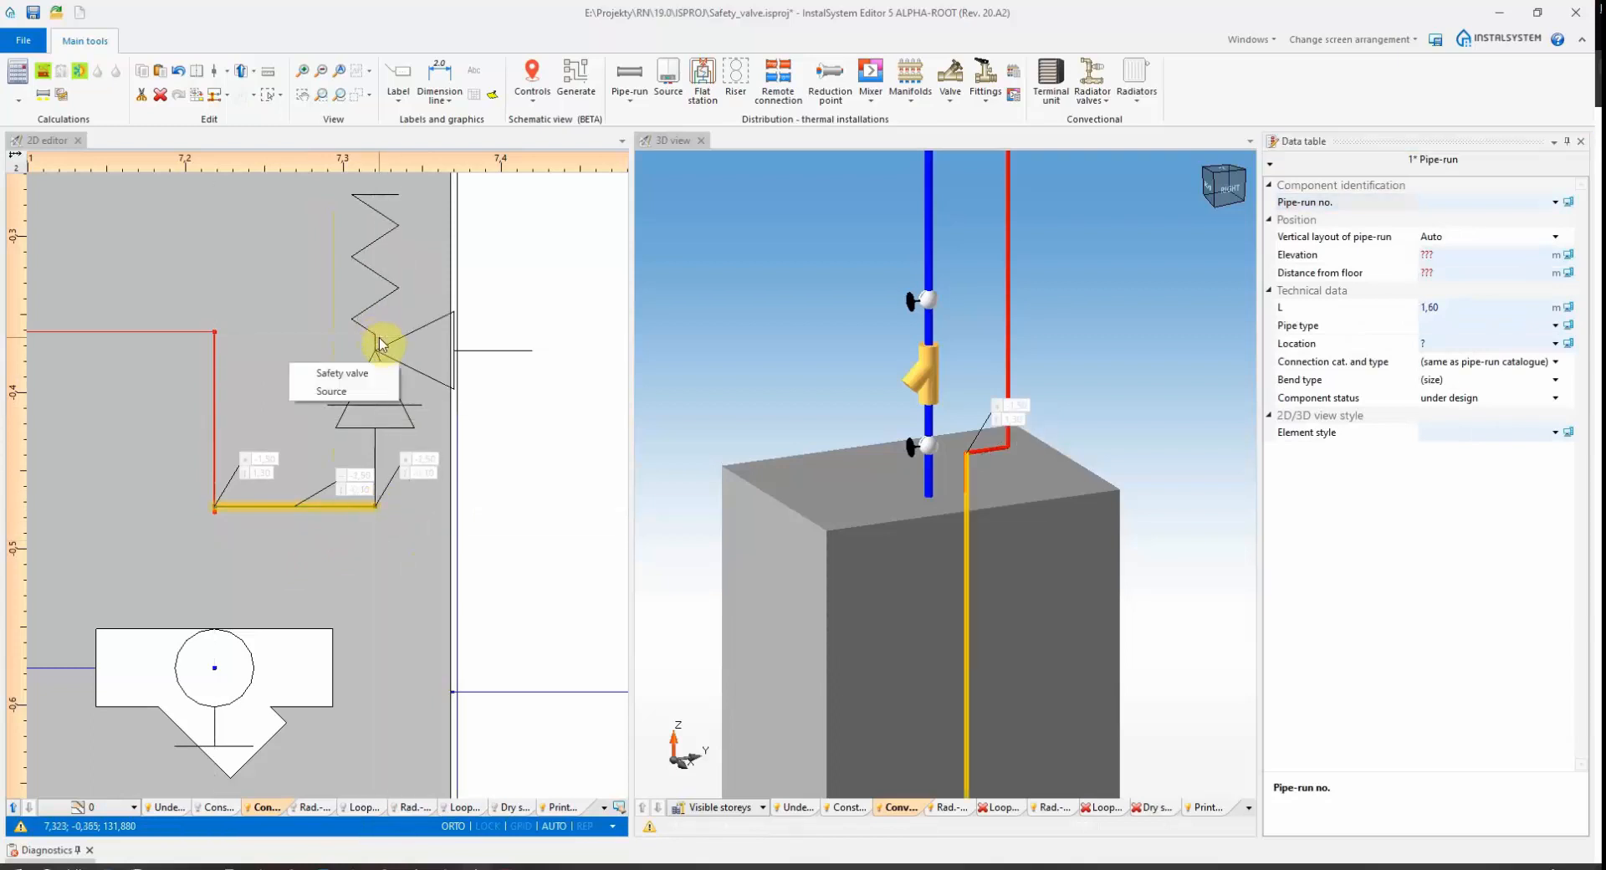
{"action": "left_click", "coordinate": [1367, 323]}
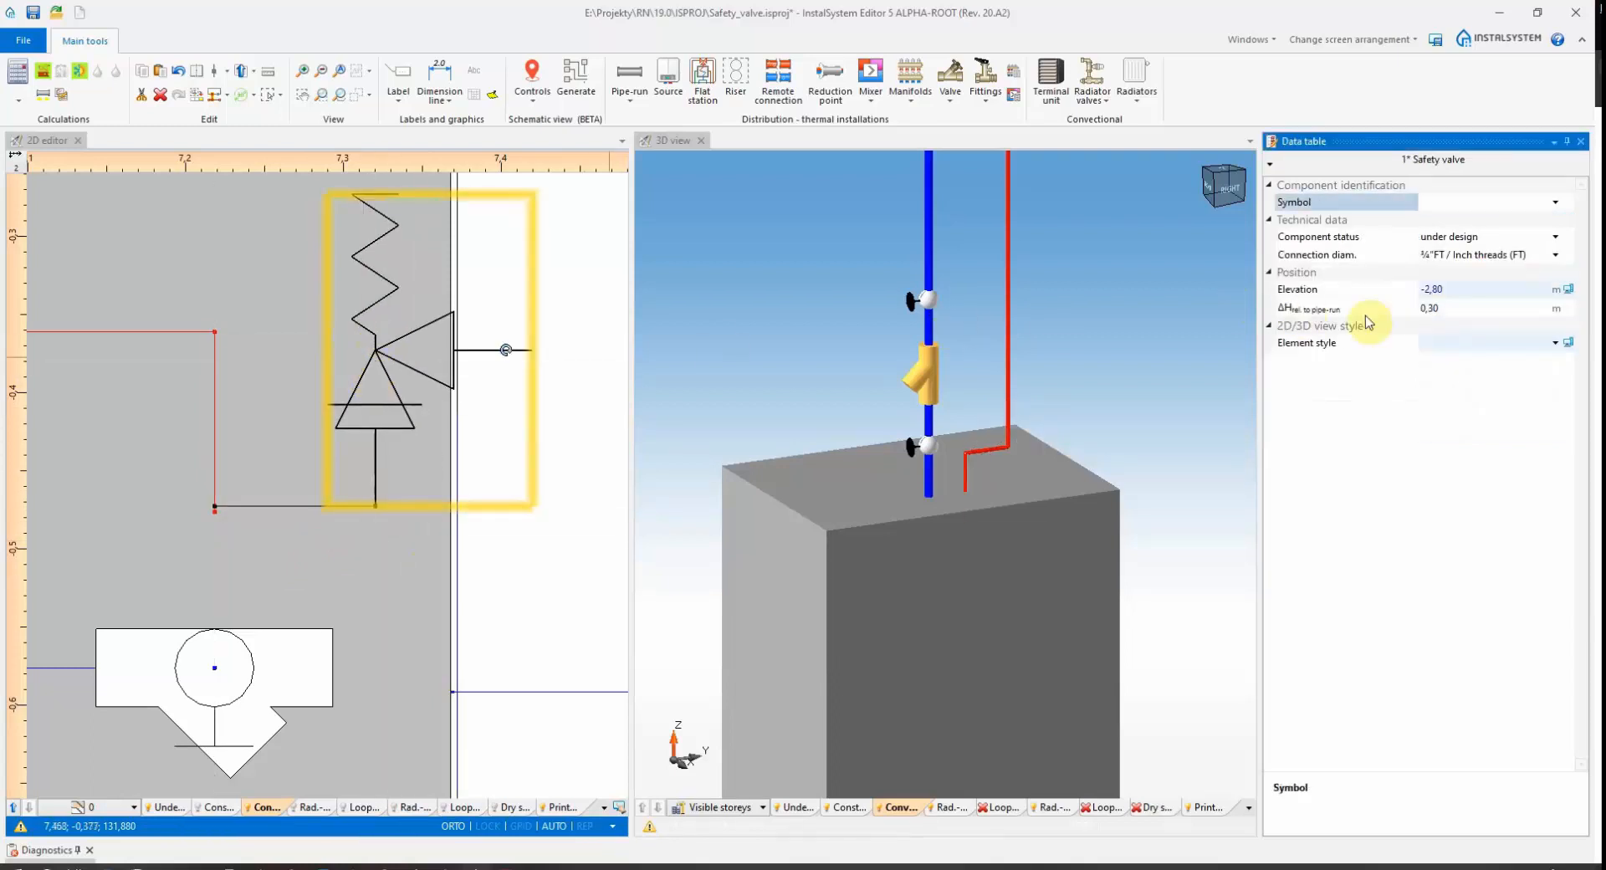
{"action": "left_click", "coordinate": [1448, 291]}
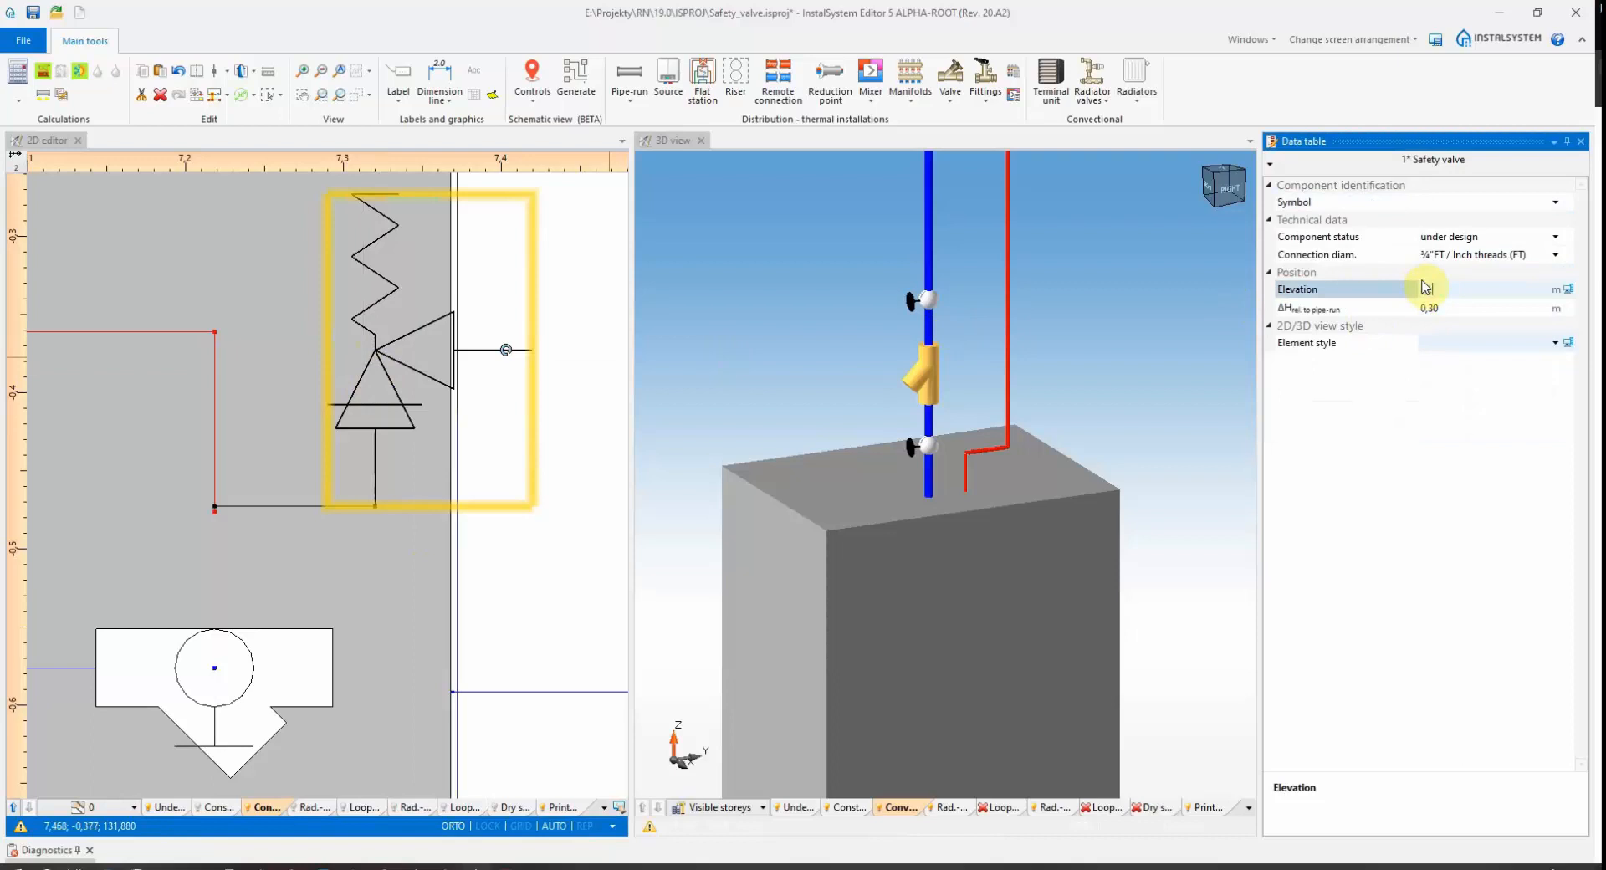
{"action": "key", "text": "Return"}
{"action": "left_click", "coordinate": [1082, 374]}
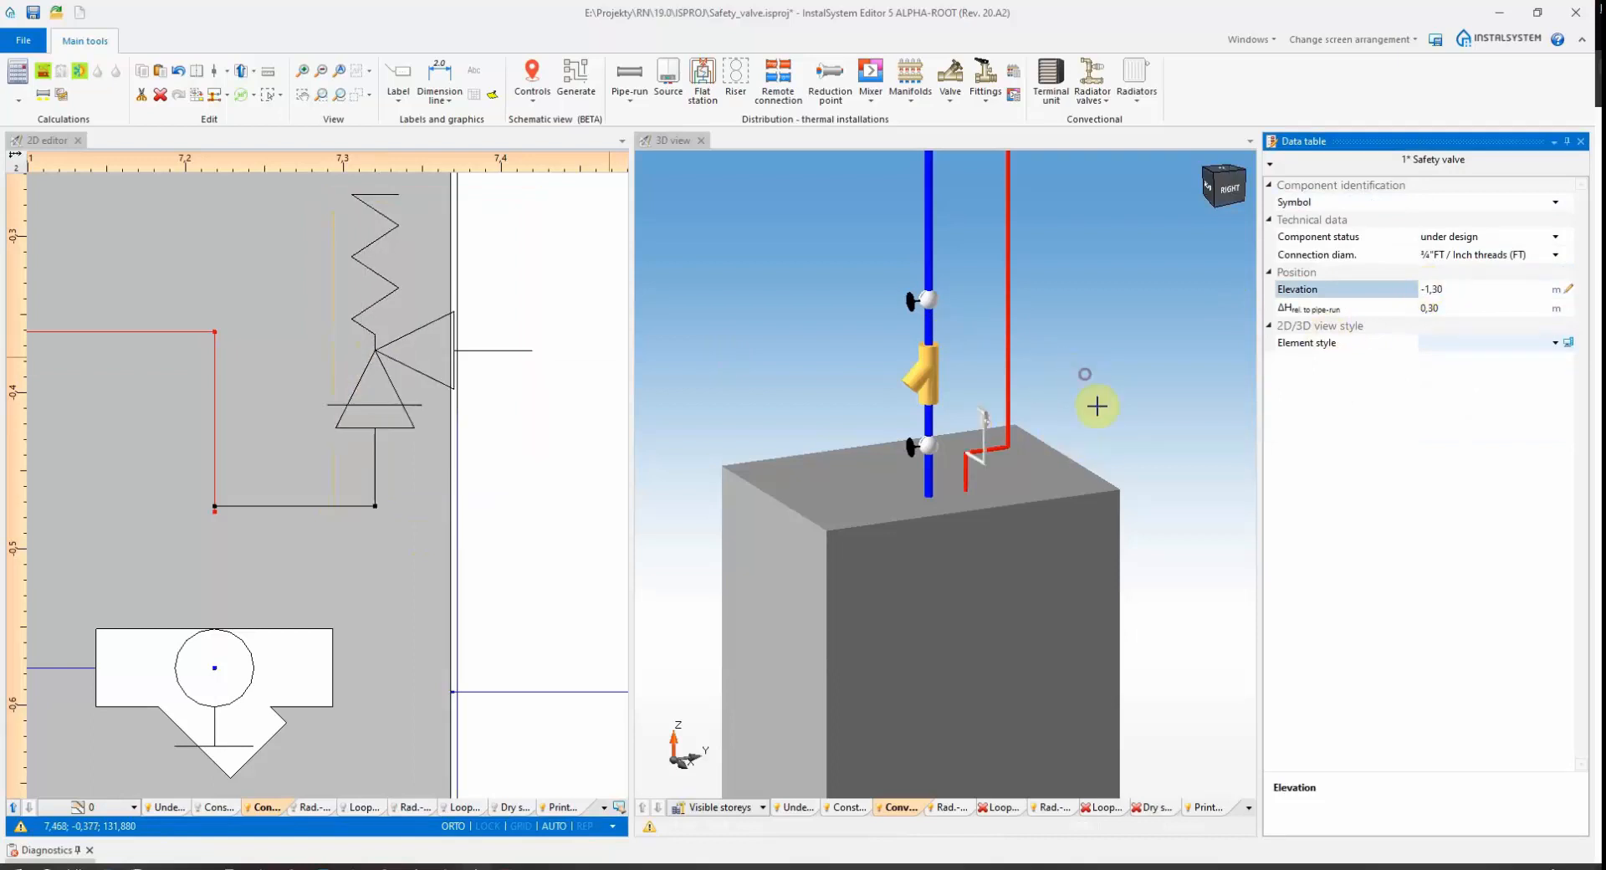
{"action": "middle_click_drag", "start_coordinate": [1054, 501], "coordinate": [1009, 466]}
{"action": "scroll", "coordinate": [1037, 492], "scroll_direction": "up", "scroll_amount": 6}
{"action": "scroll", "coordinate": [1035, 477], "scroll_direction": "down", "scroll_amount": 7}
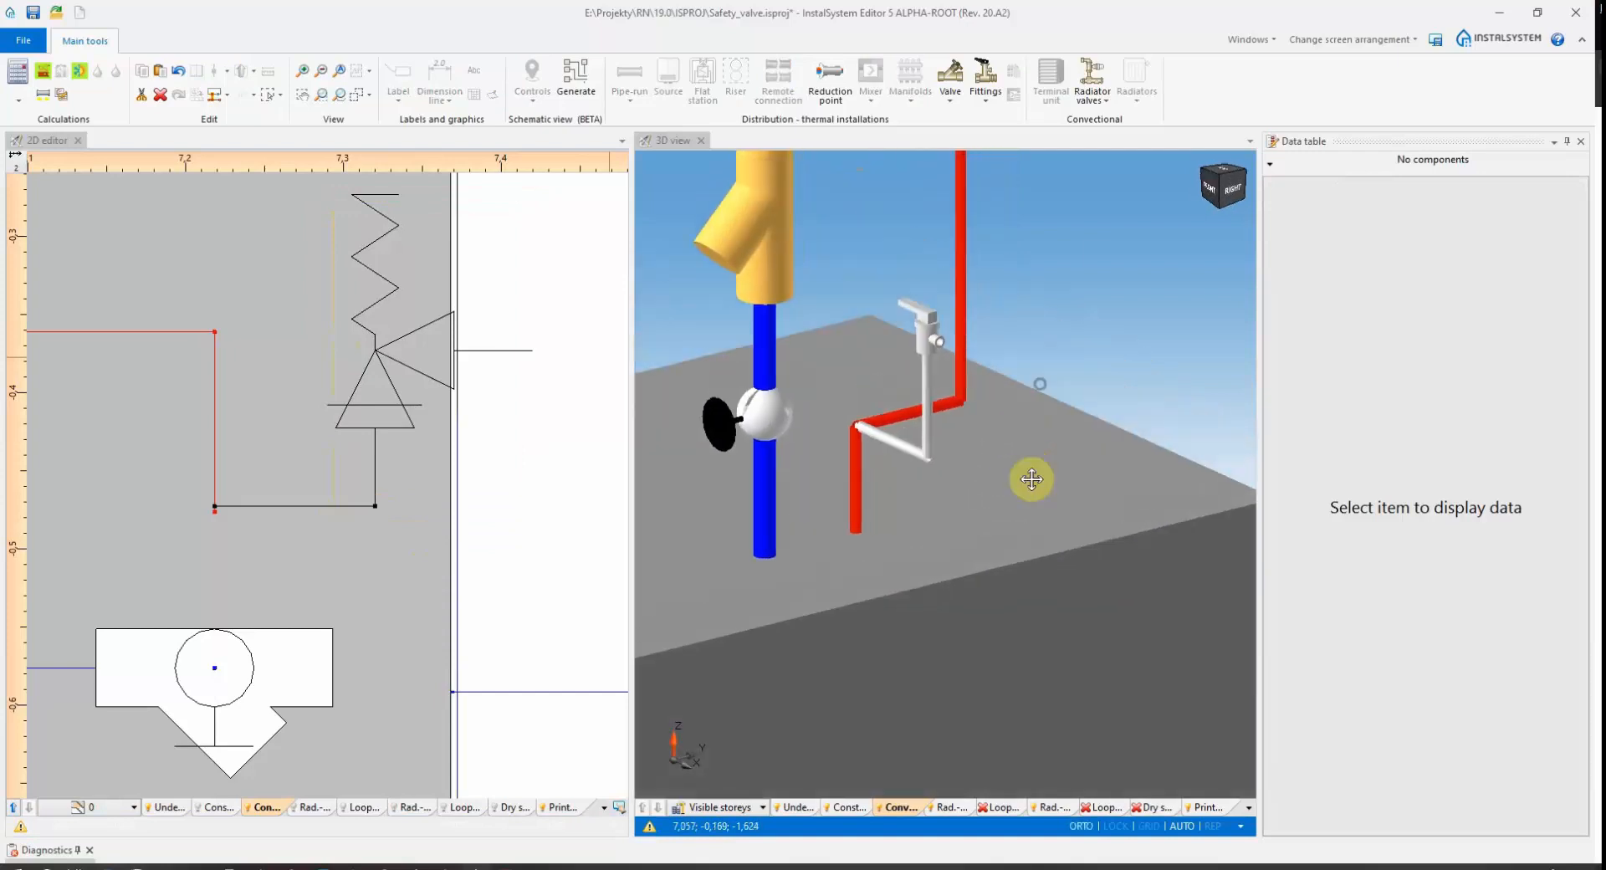
Insert a valve on the vertical red supply pipe in the 3D view, level with the upper valve on the blue pipe
{"action": "left_click", "coordinate": [950, 94]}
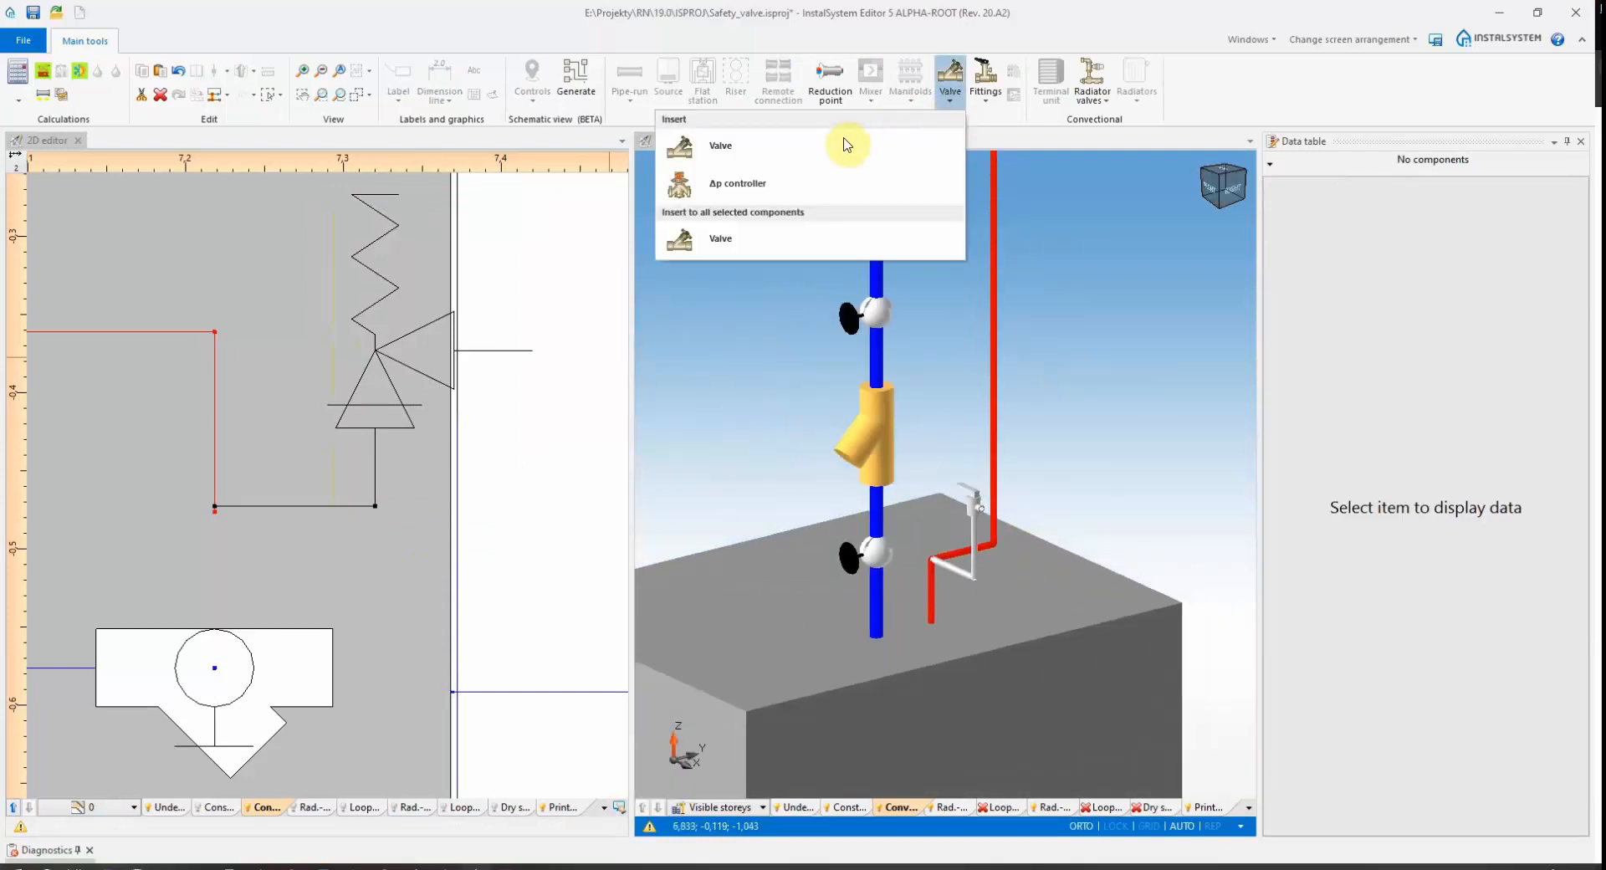
{"action": "left_click", "coordinate": [995, 305]}
{"action": "key", "text": "Escape"}
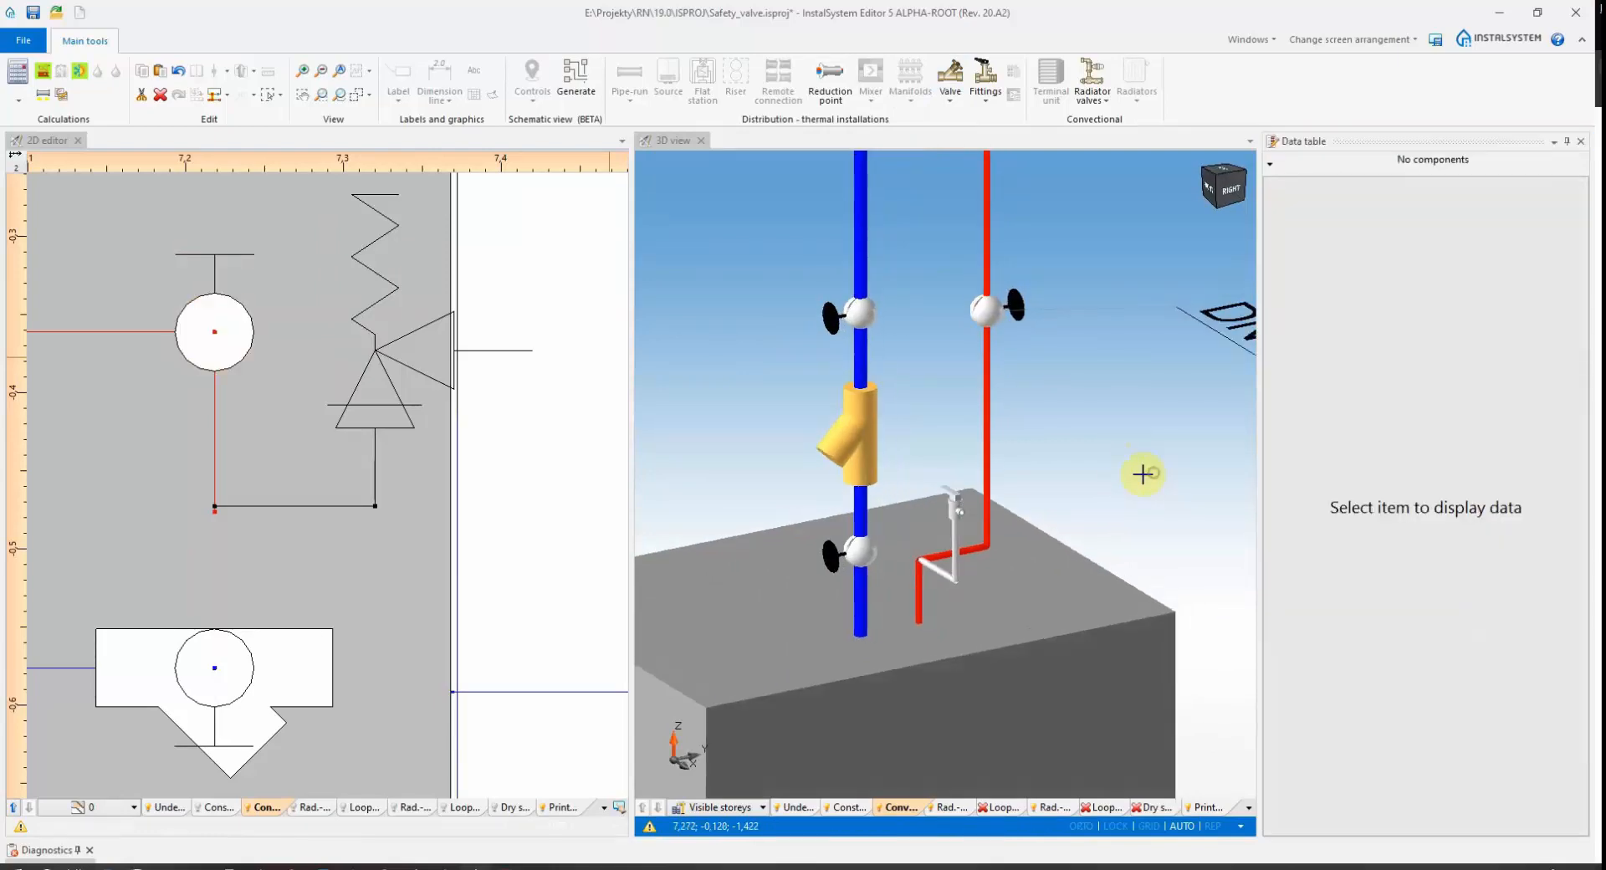
{"action": "middle_click_drag", "start_coordinate": [1143, 474], "coordinate": [1130, 462]}
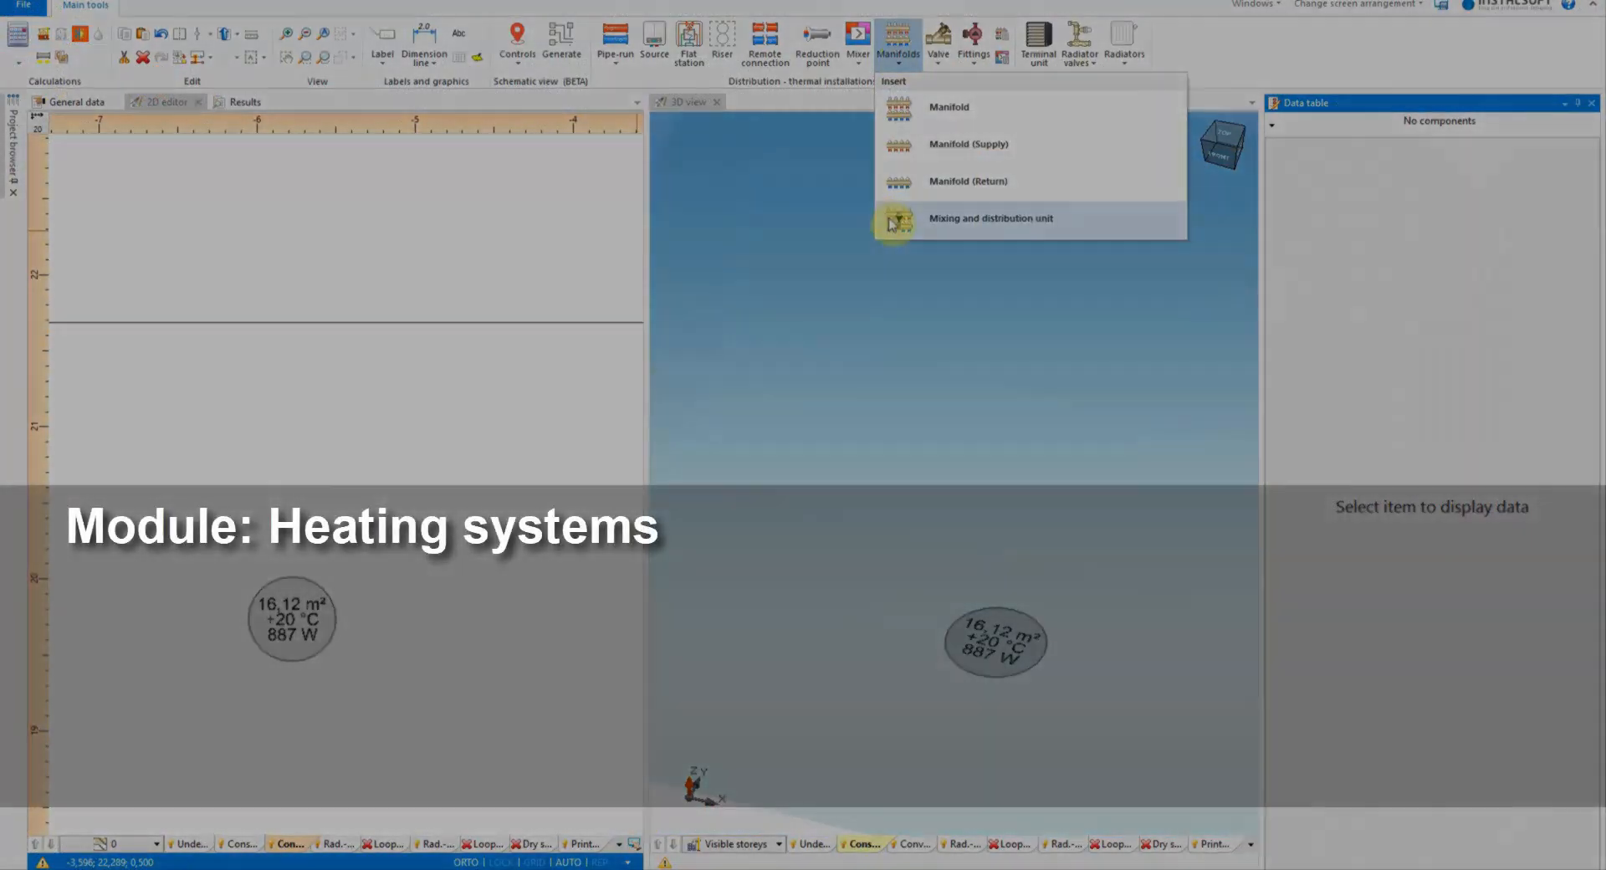
Insert a mixing and distribution unit along the wall in the 2D plan and set its type to 3xHT, 5xLT with left outlets
{"action": "left_click", "coordinate": [892, 223]}
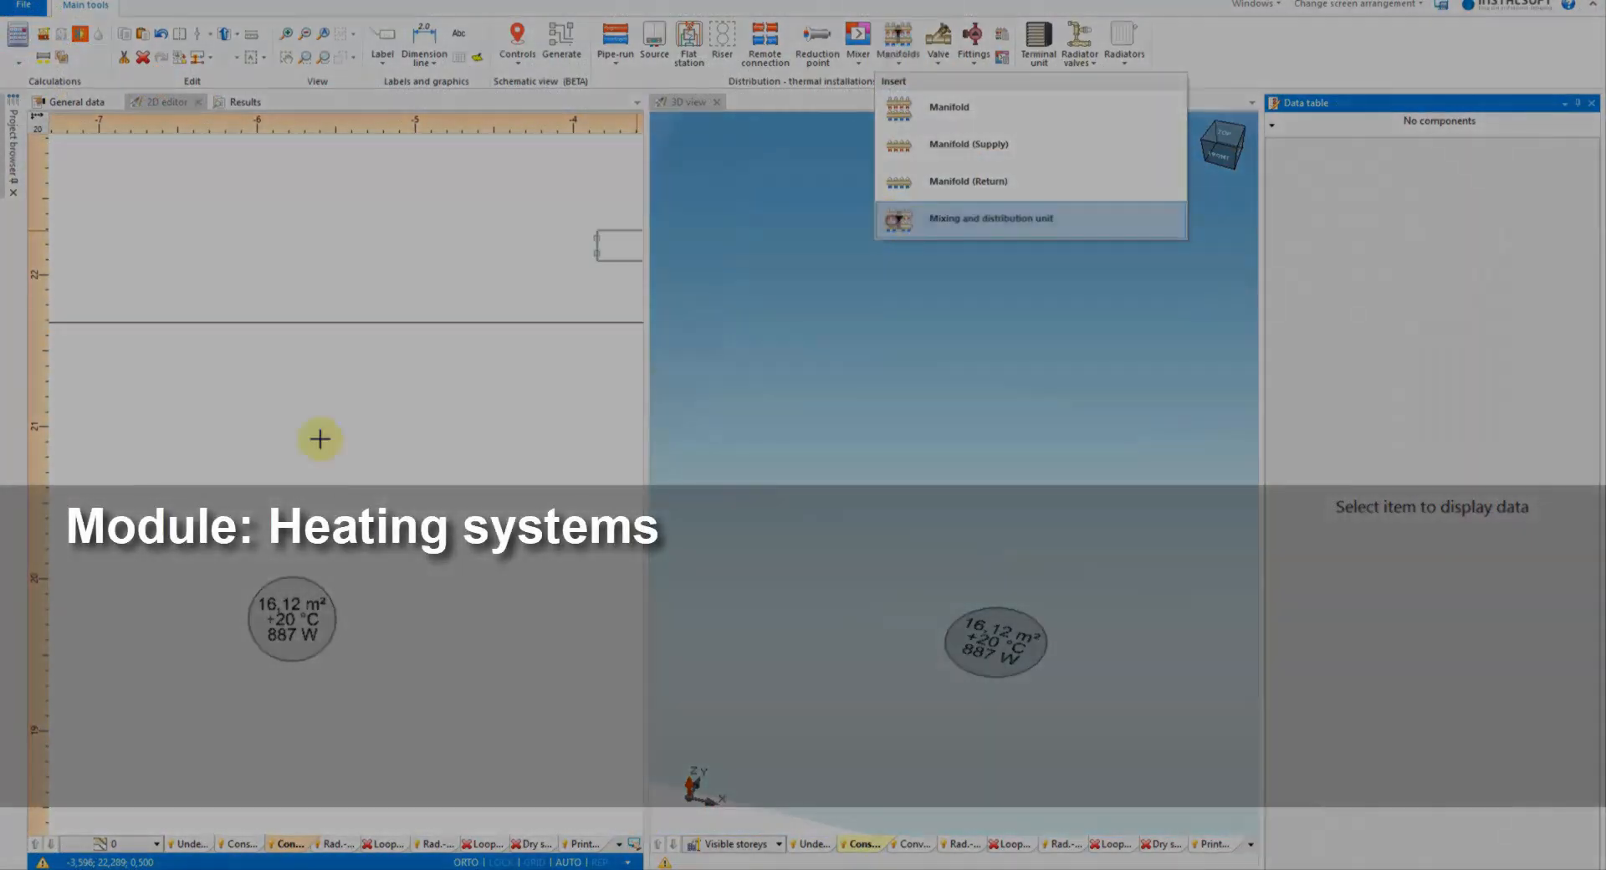
{"action": "left_click", "coordinate": [367, 333]}
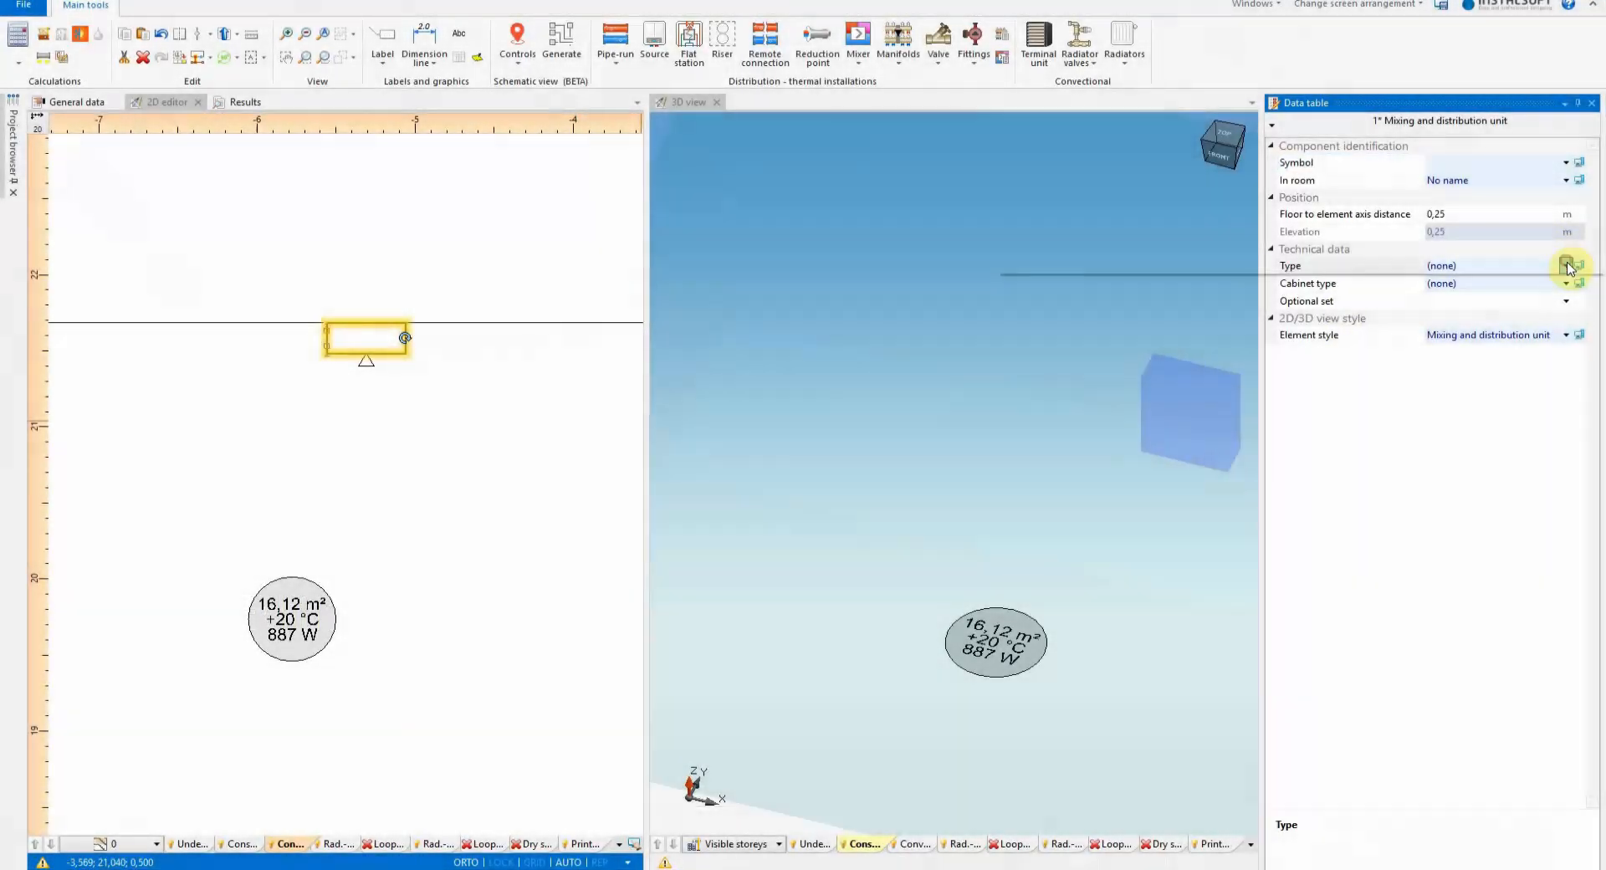
{"action": "left_click", "coordinate": [1566, 265]}
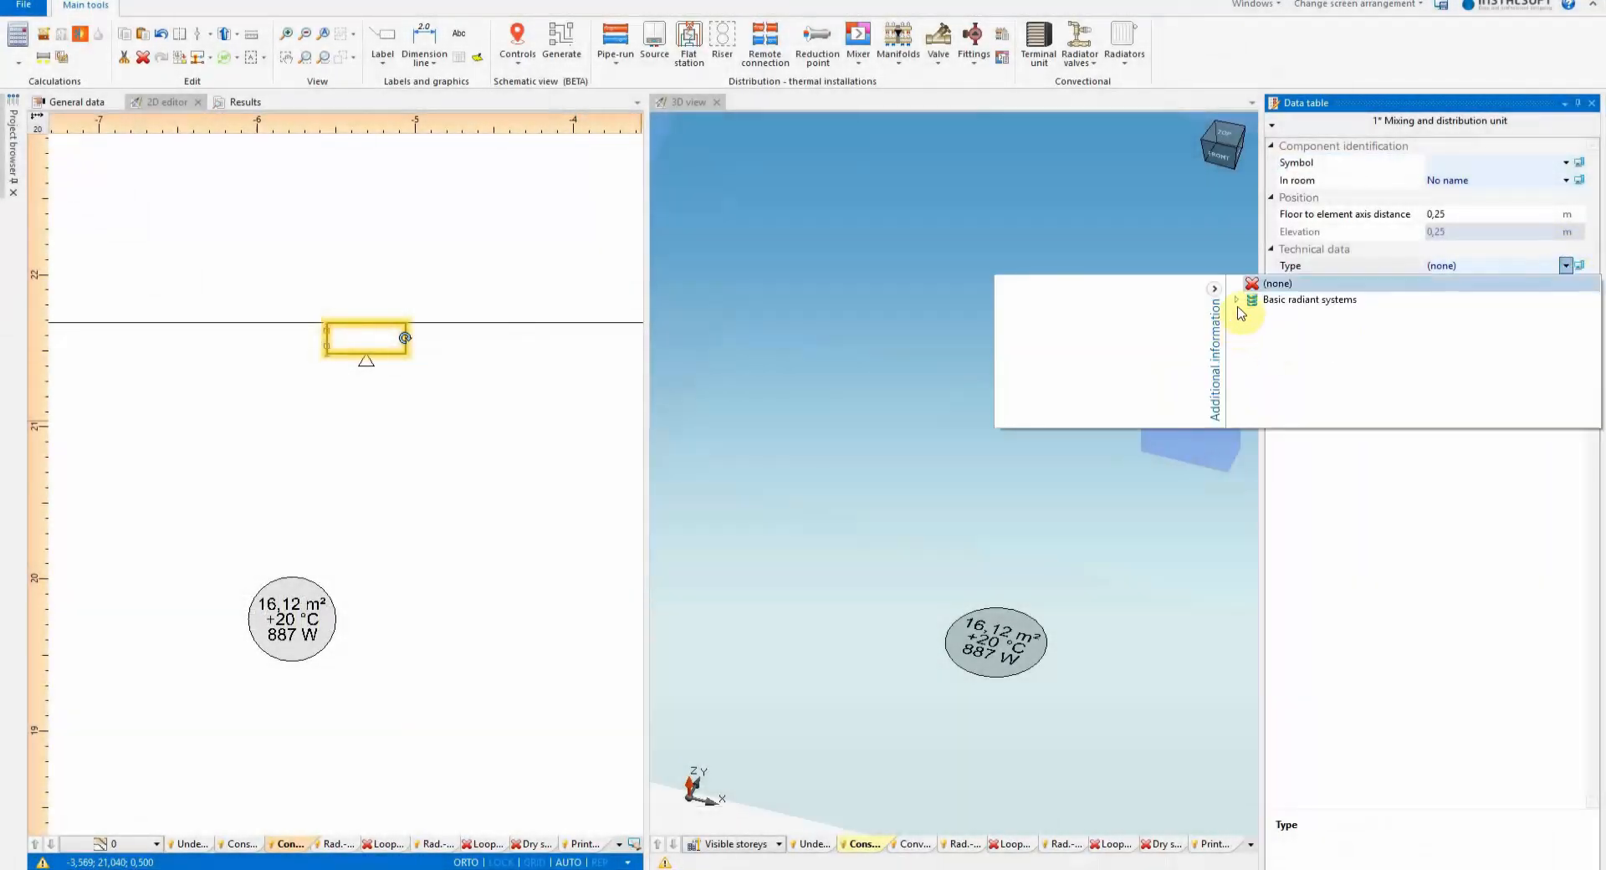
{"action": "left_click", "coordinate": [1251, 316]}
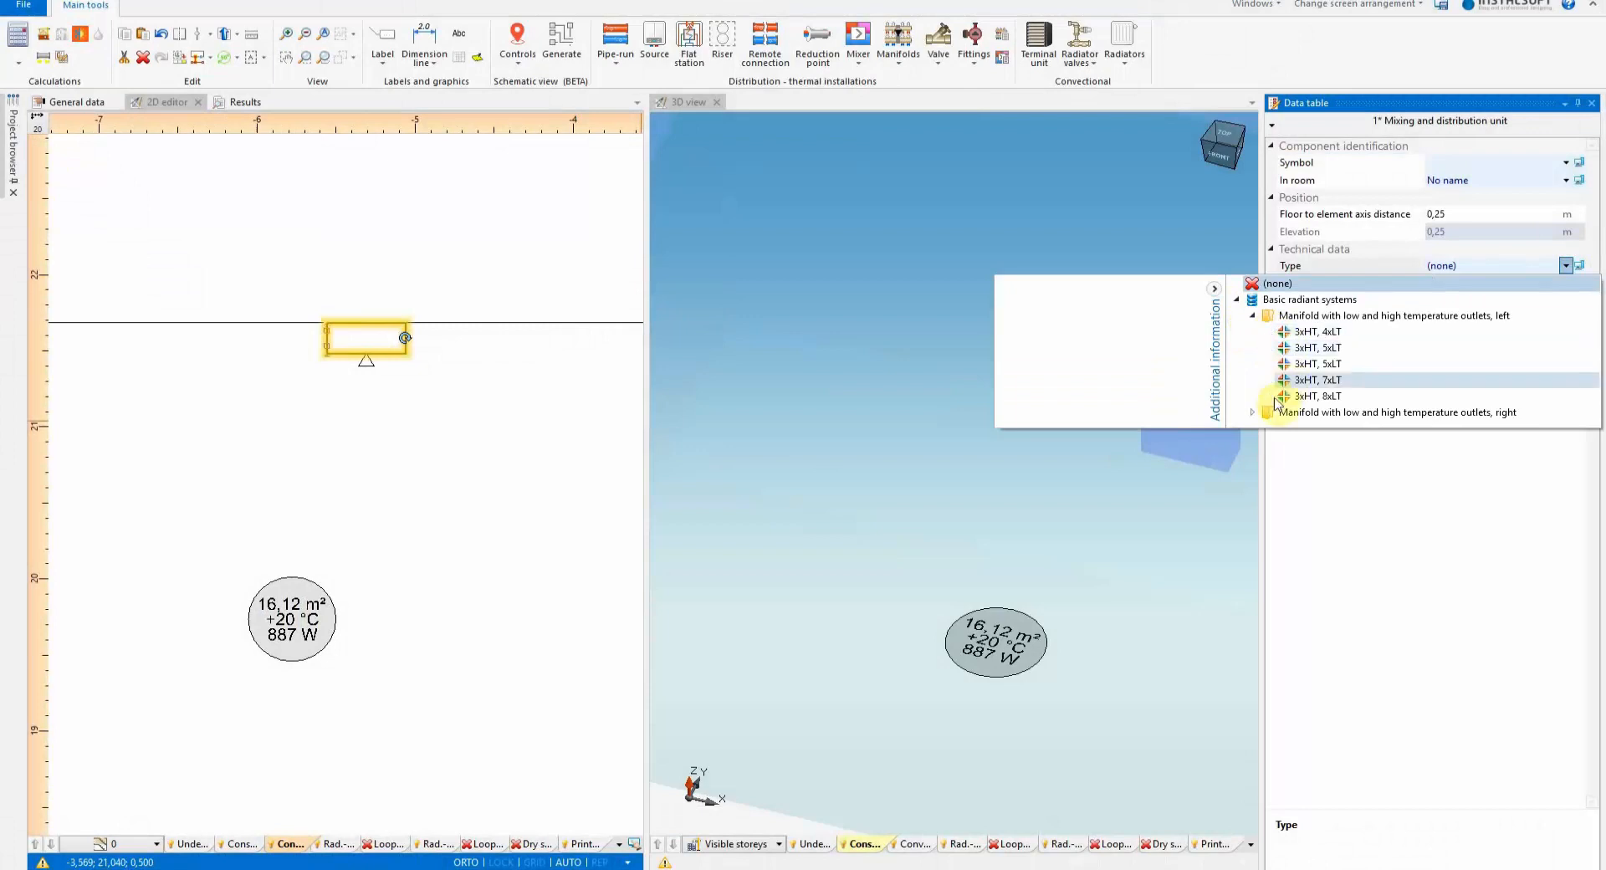
{"action": "left_click", "coordinate": [1252, 412]}
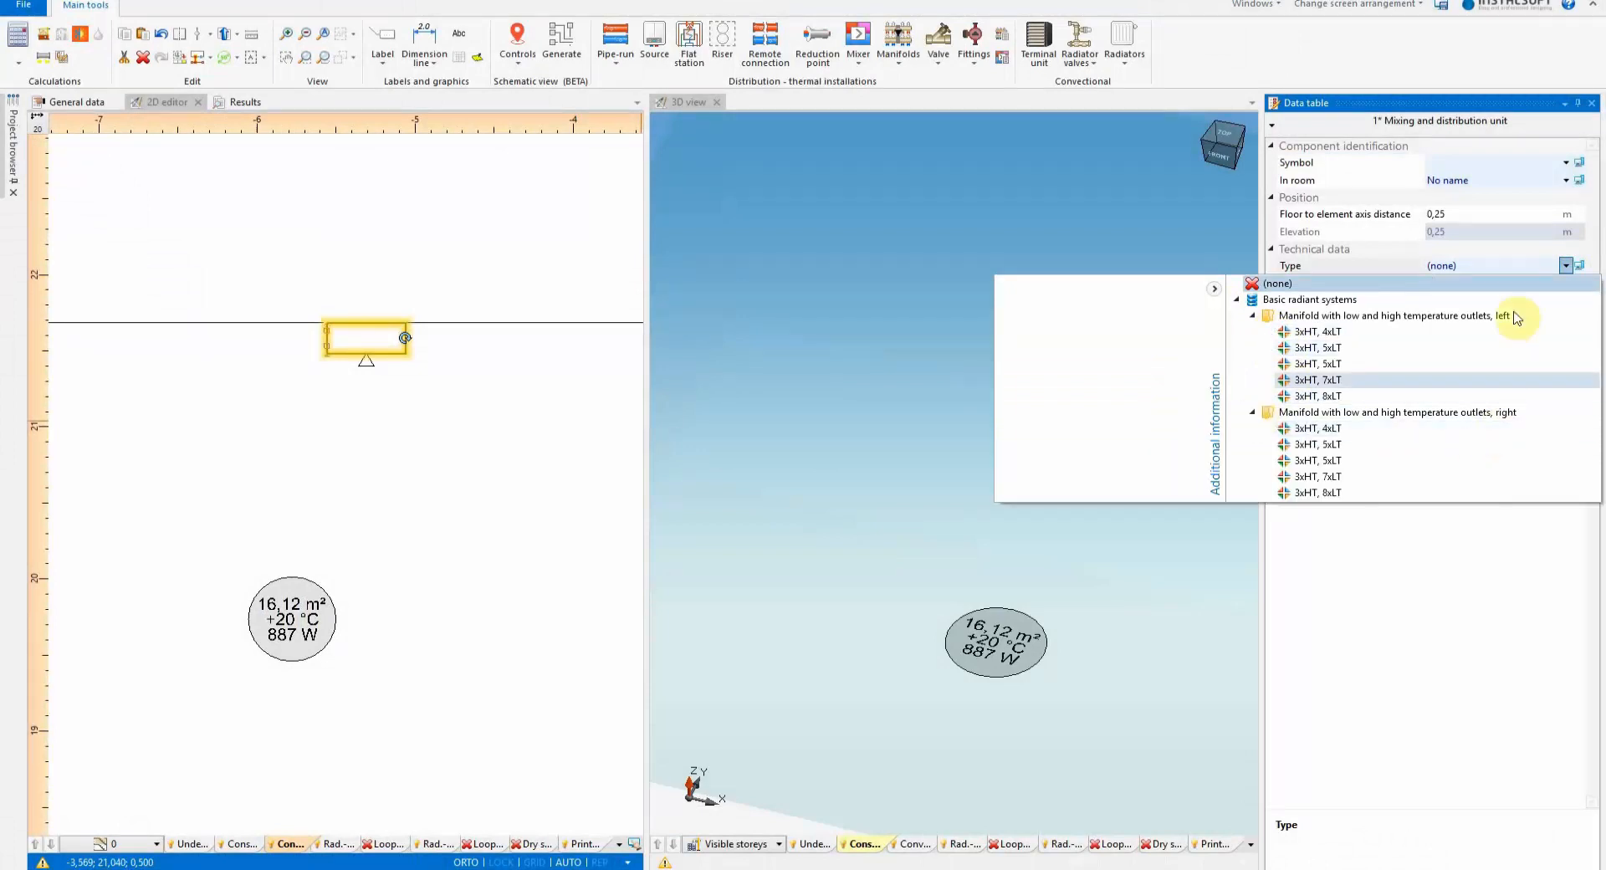
{"action": "left_click", "coordinate": [1349, 350]}
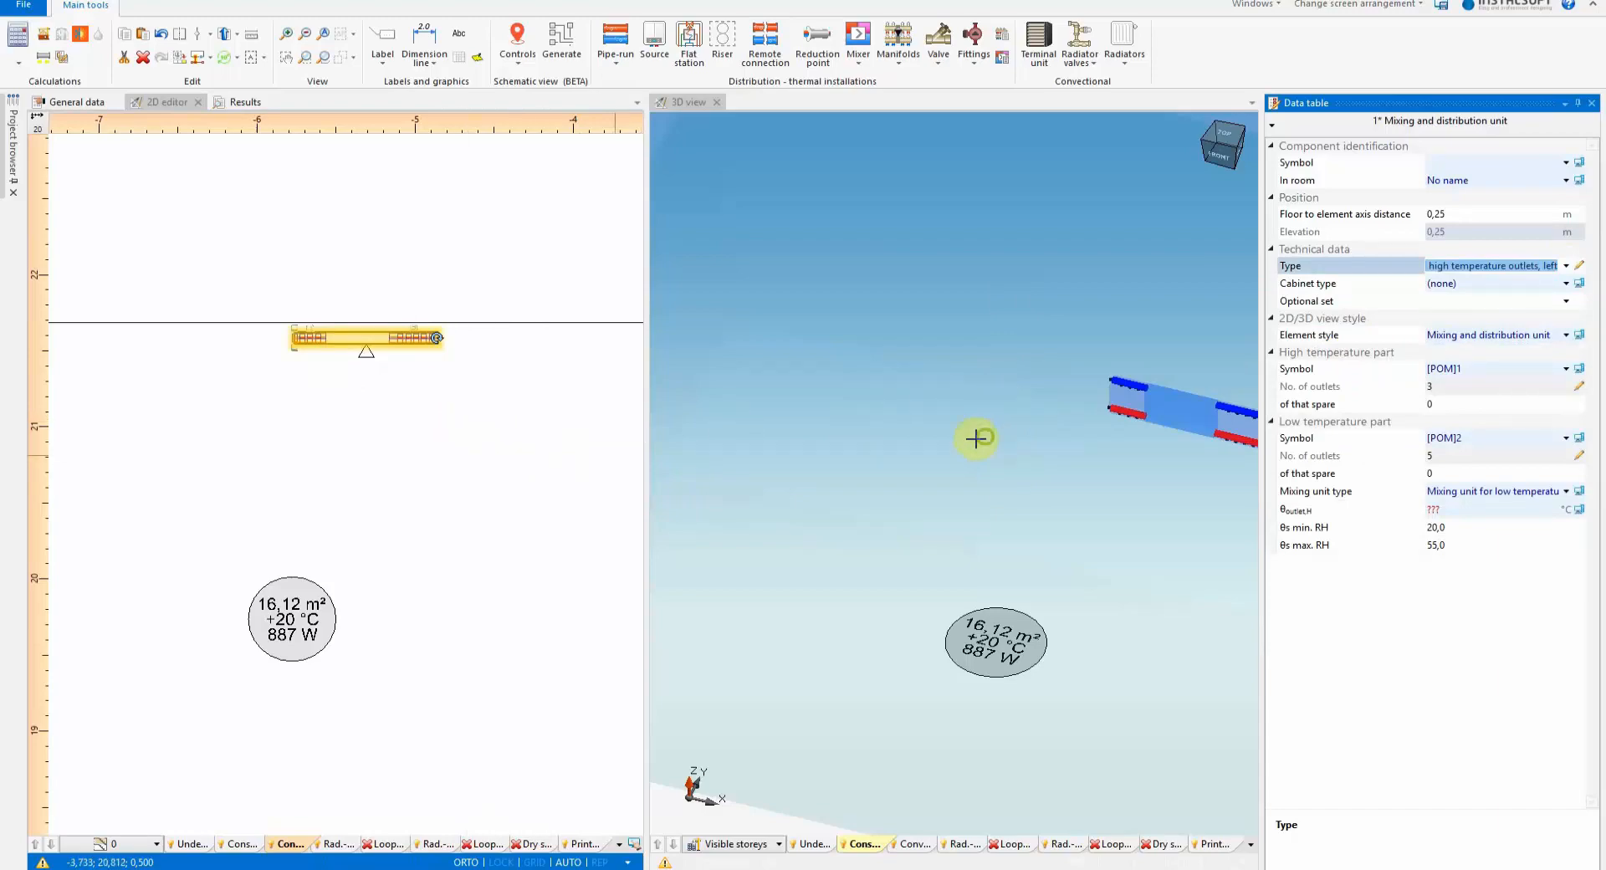
{"action": "middle_click_drag", "start_coordinate": [976, 439], "coordinate": [787, 475]}
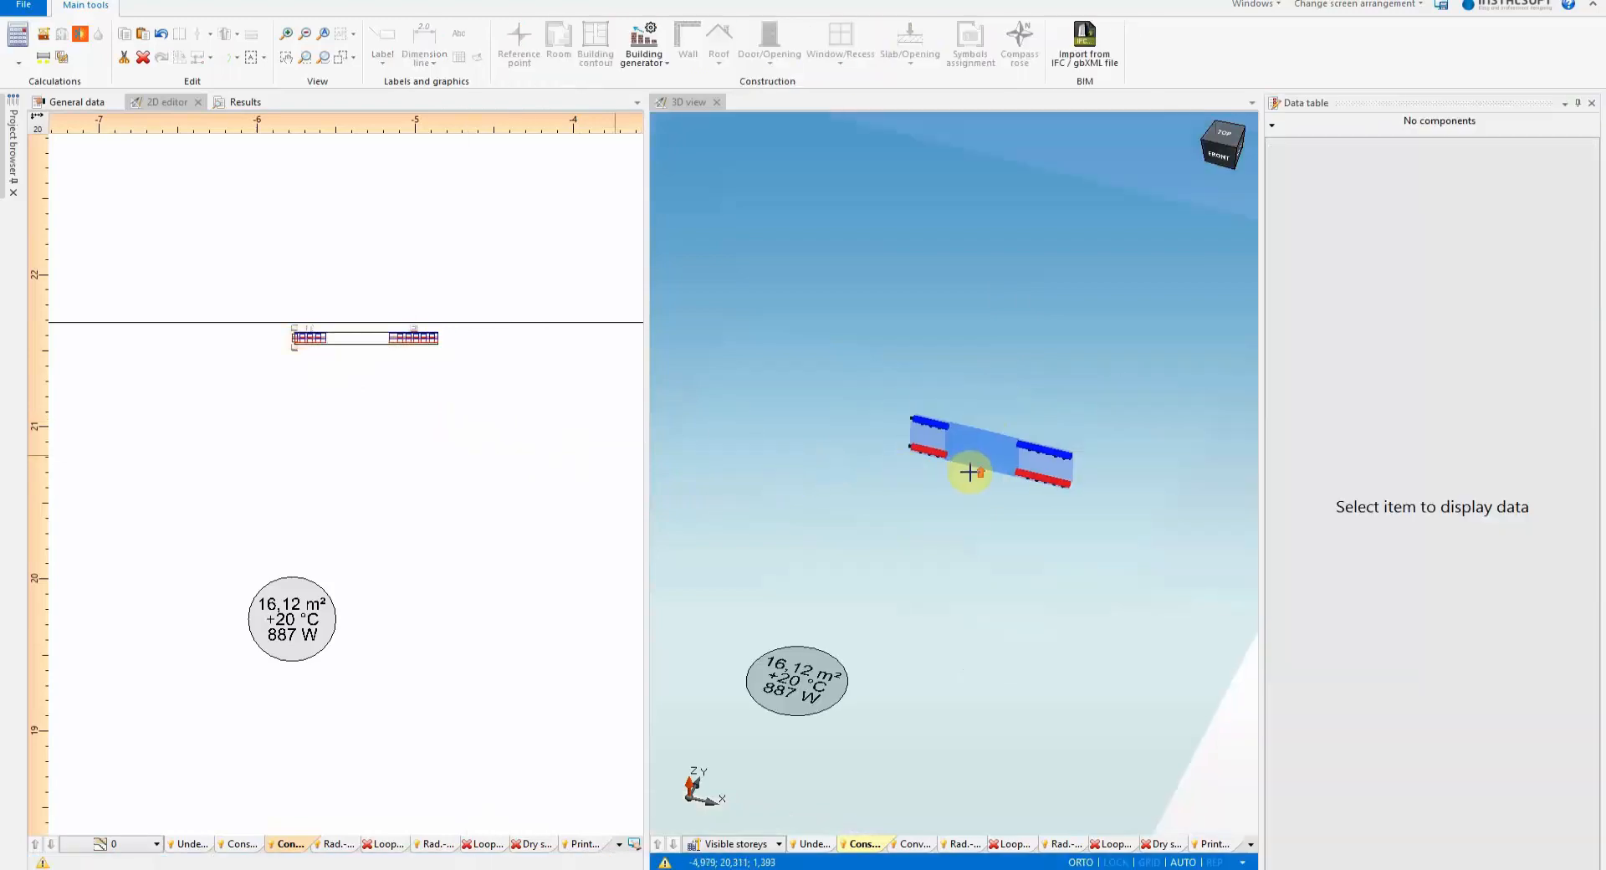
{"action": "scroll", "coordinate": [970, 472], "scroll_direction": "up", "scroll_amount": 3}
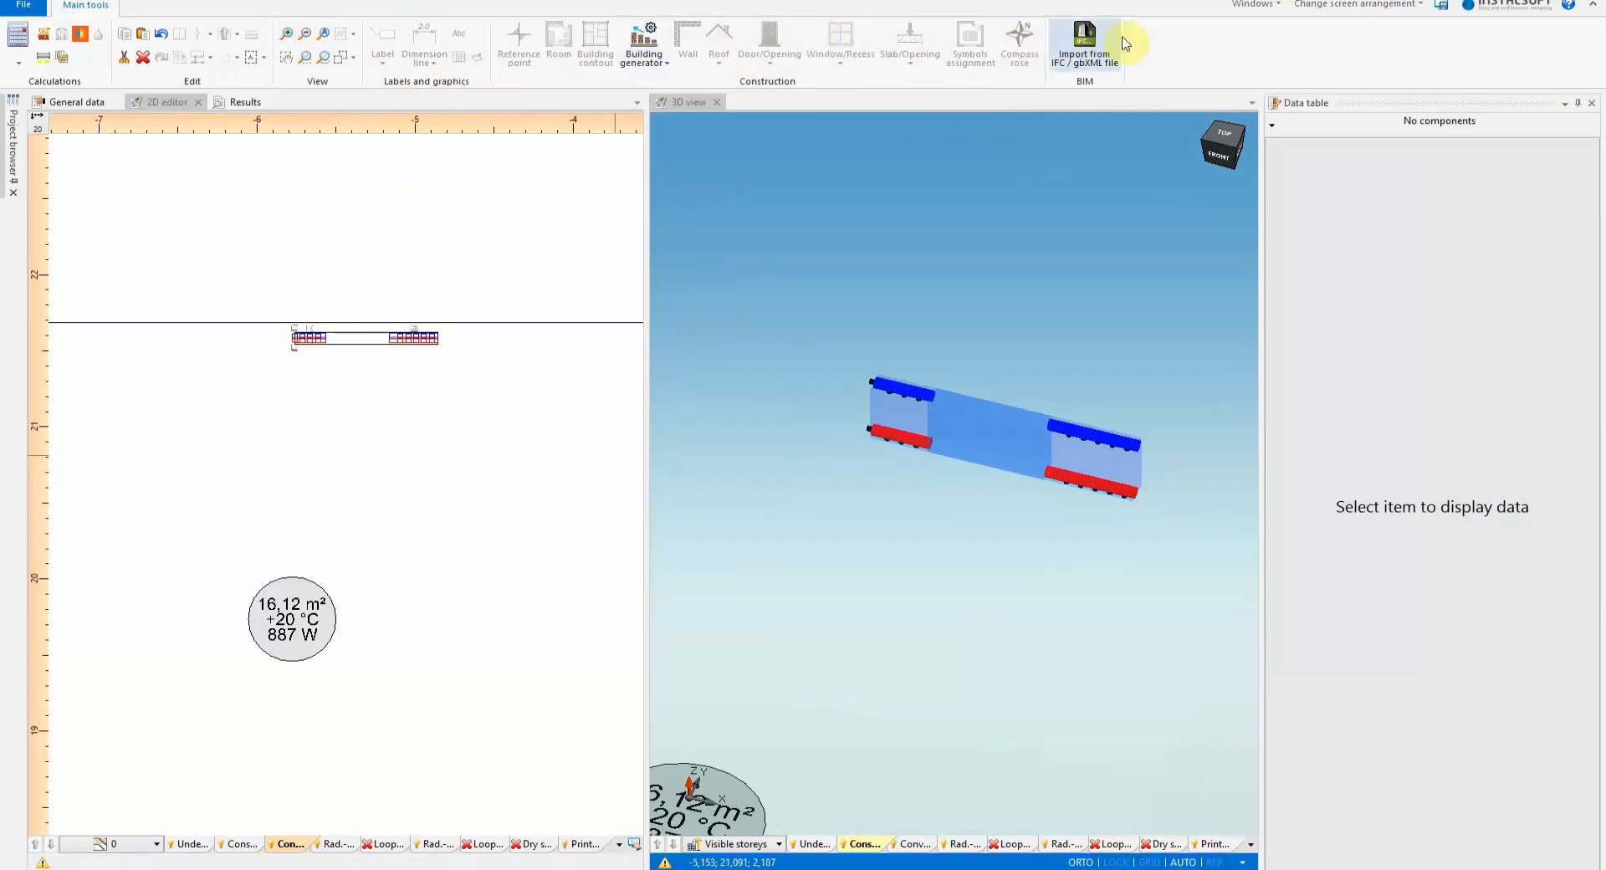
Place a panel radiator beside the mixing and distribution unit and connect it to the unit's three-outlet part with a pipe-runs pair
{"action": "left_click", "coordinate": [286, 845]}
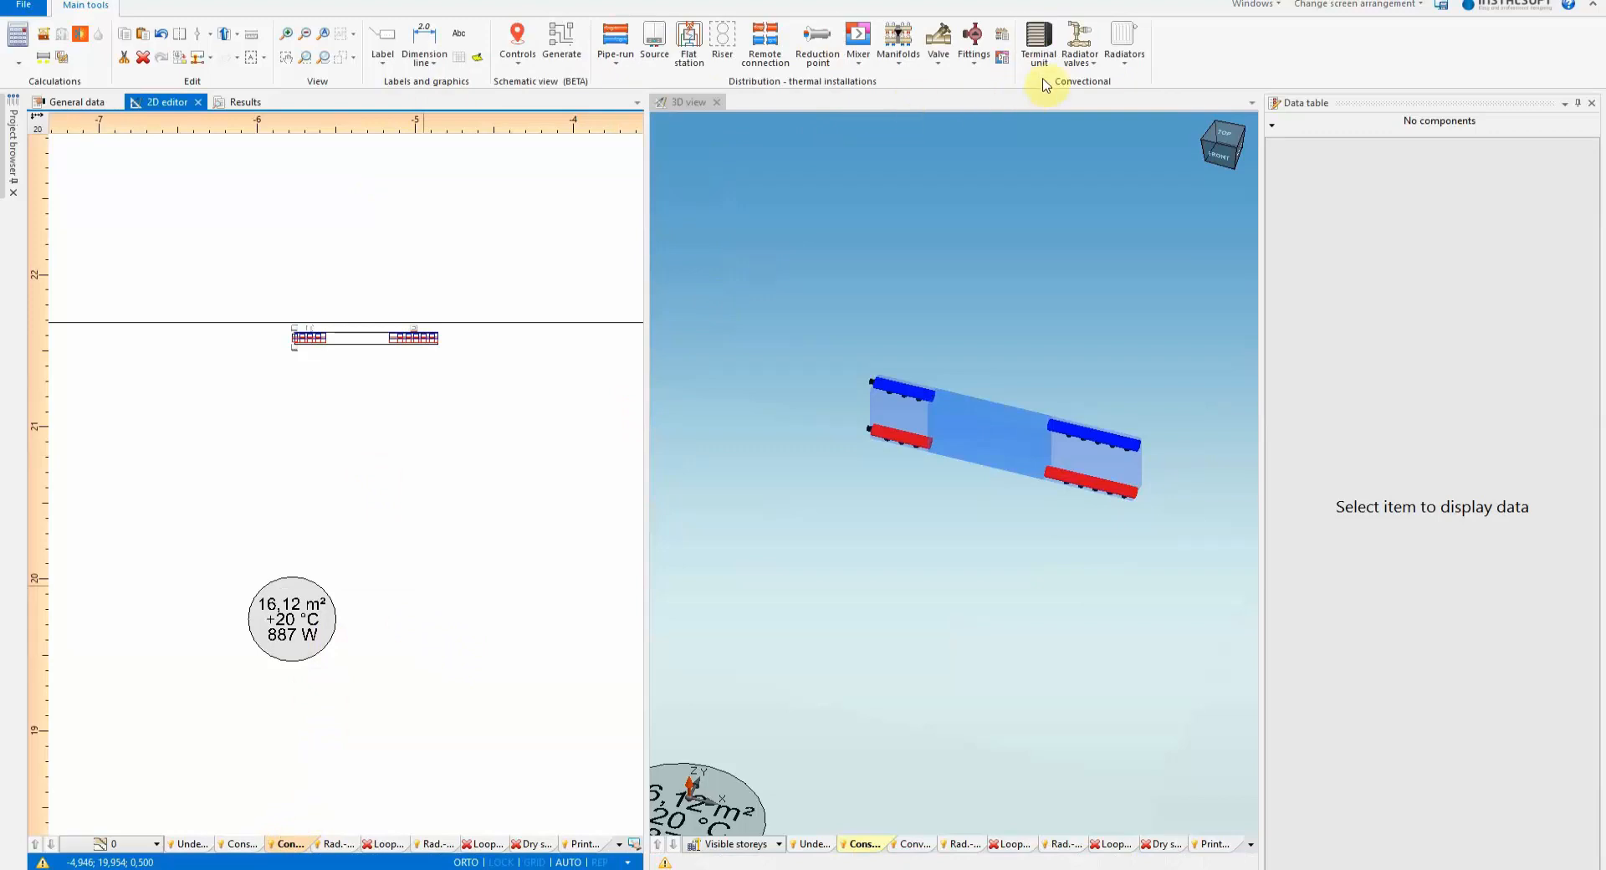
{"action": "left_click", "coordinate": [121, 347]}
{"action": "left_click", "coordinate": [615, 52]}
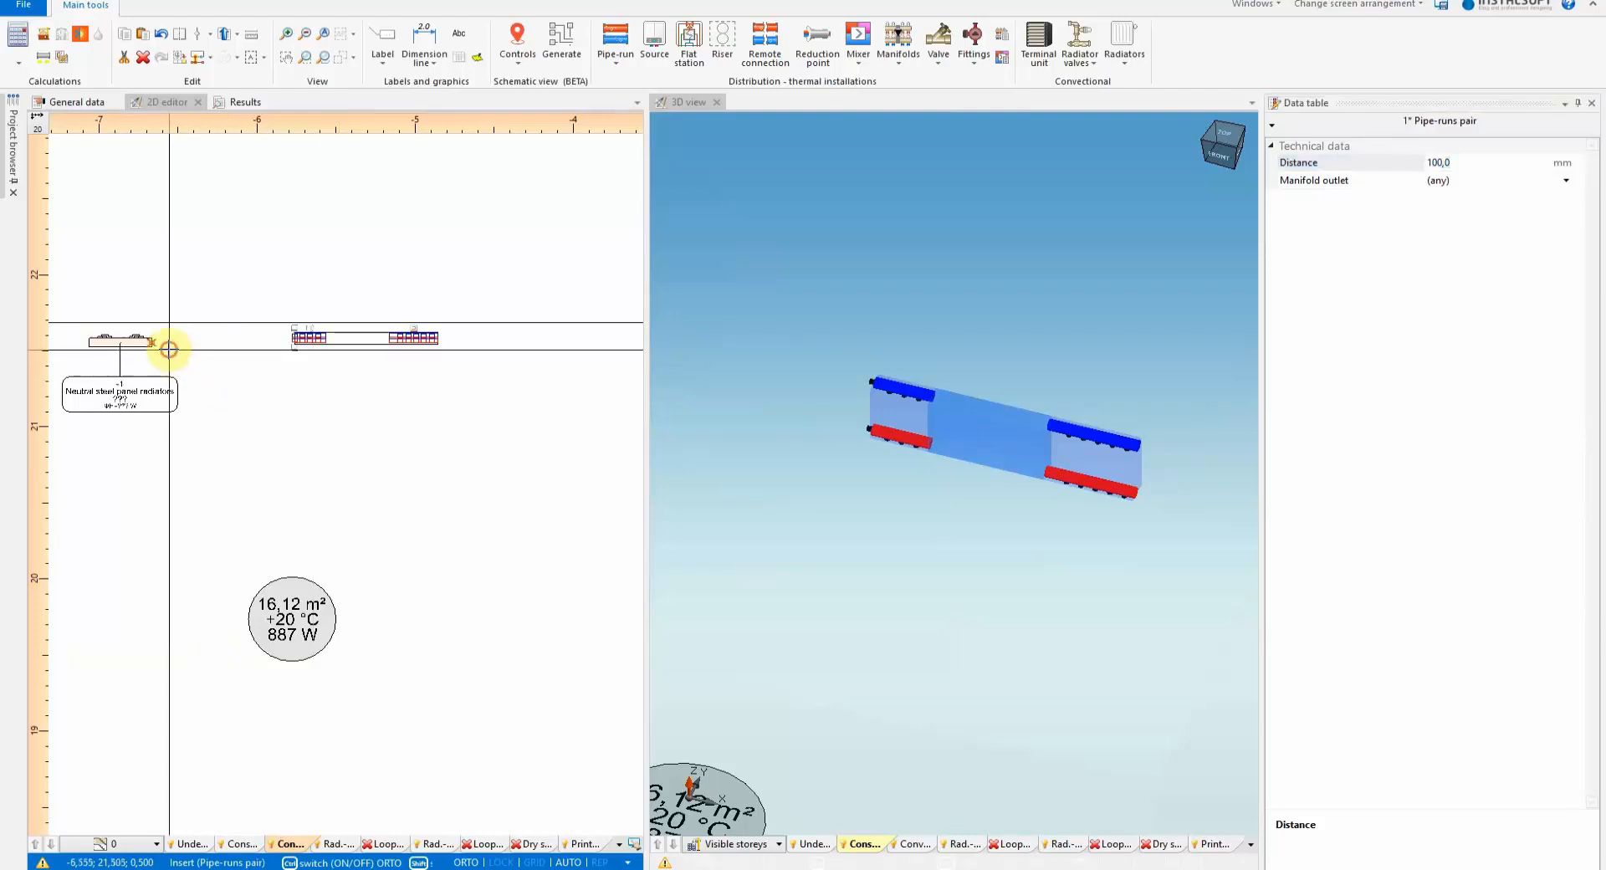
{"action": "left_click", "coordinate": [196, 357]}
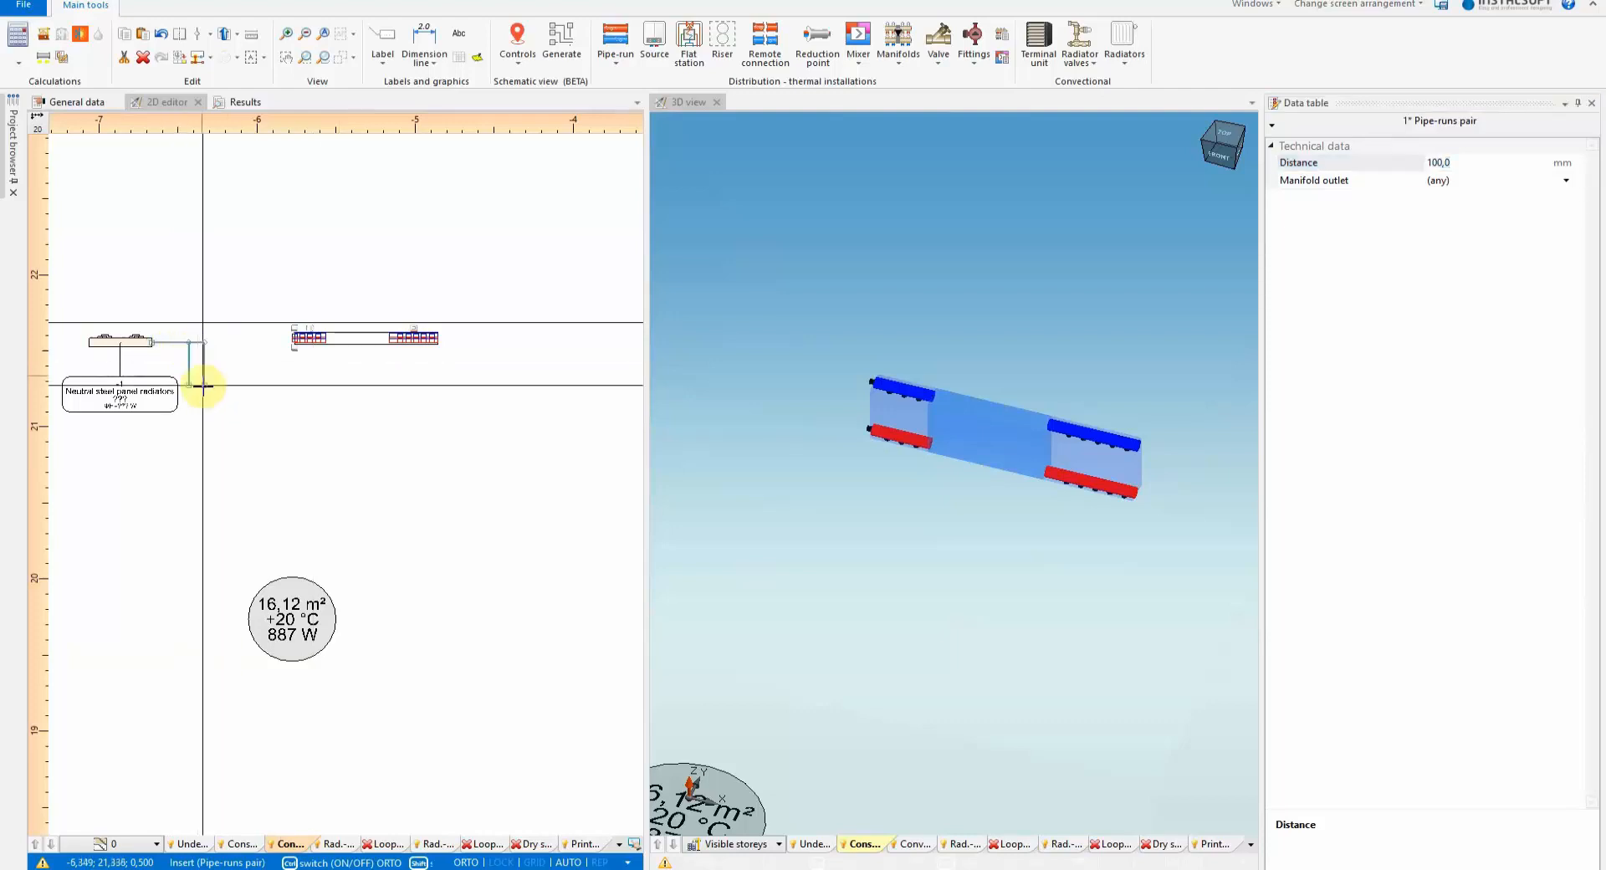
{"action": "left_click", "coordinate": [205, 388]}
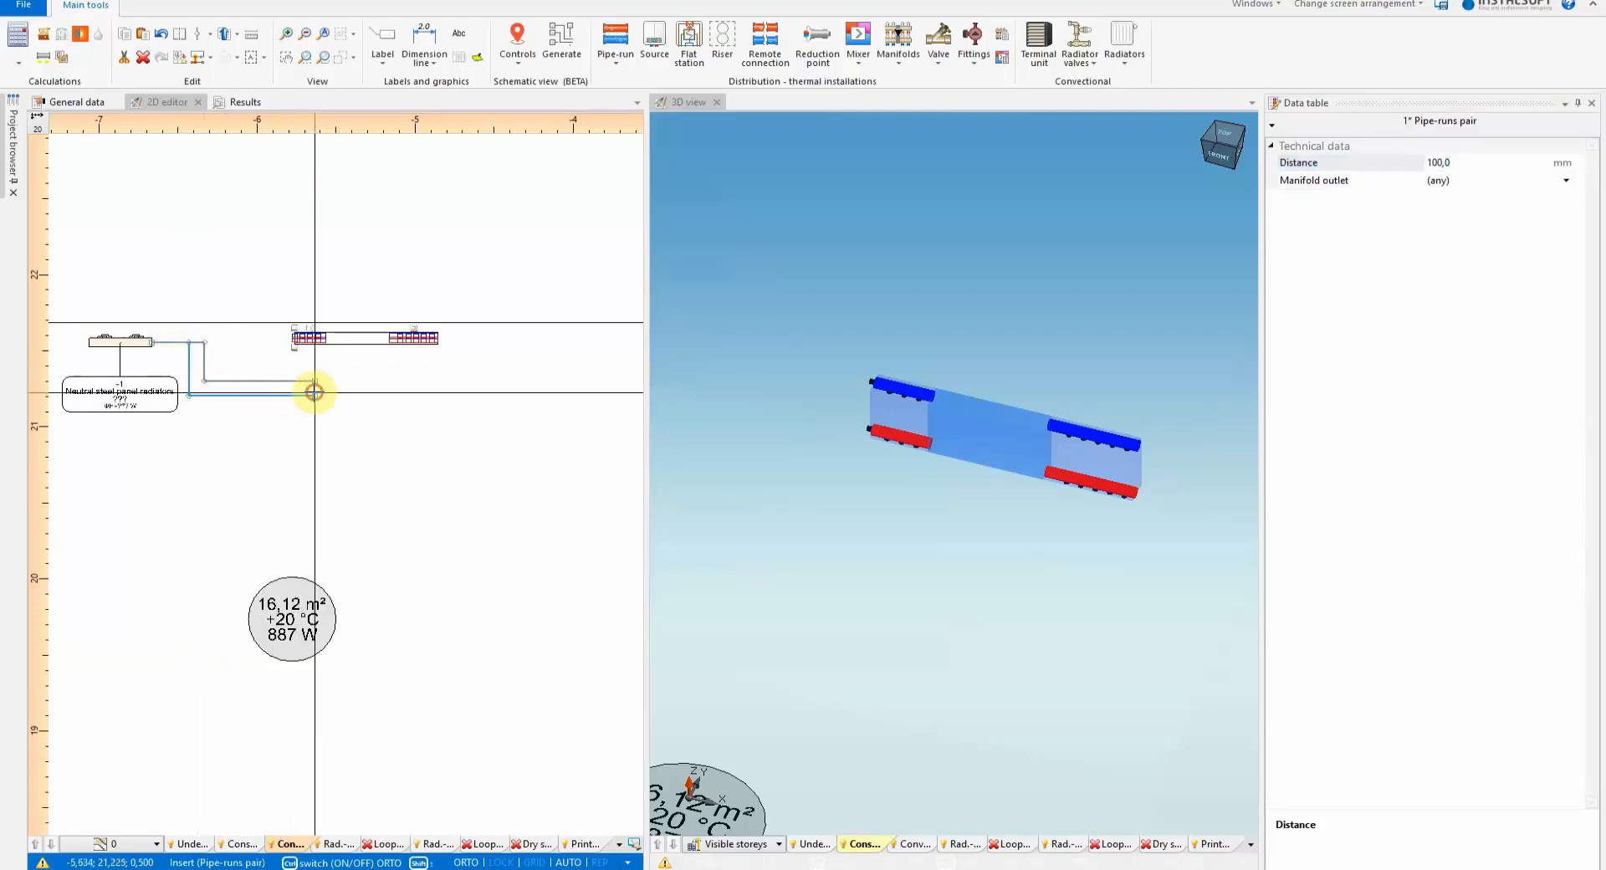
{"action": "left_click", "coordinate": [317, 390]}
{"action": "left_click", "coordinate": [325, 356]}
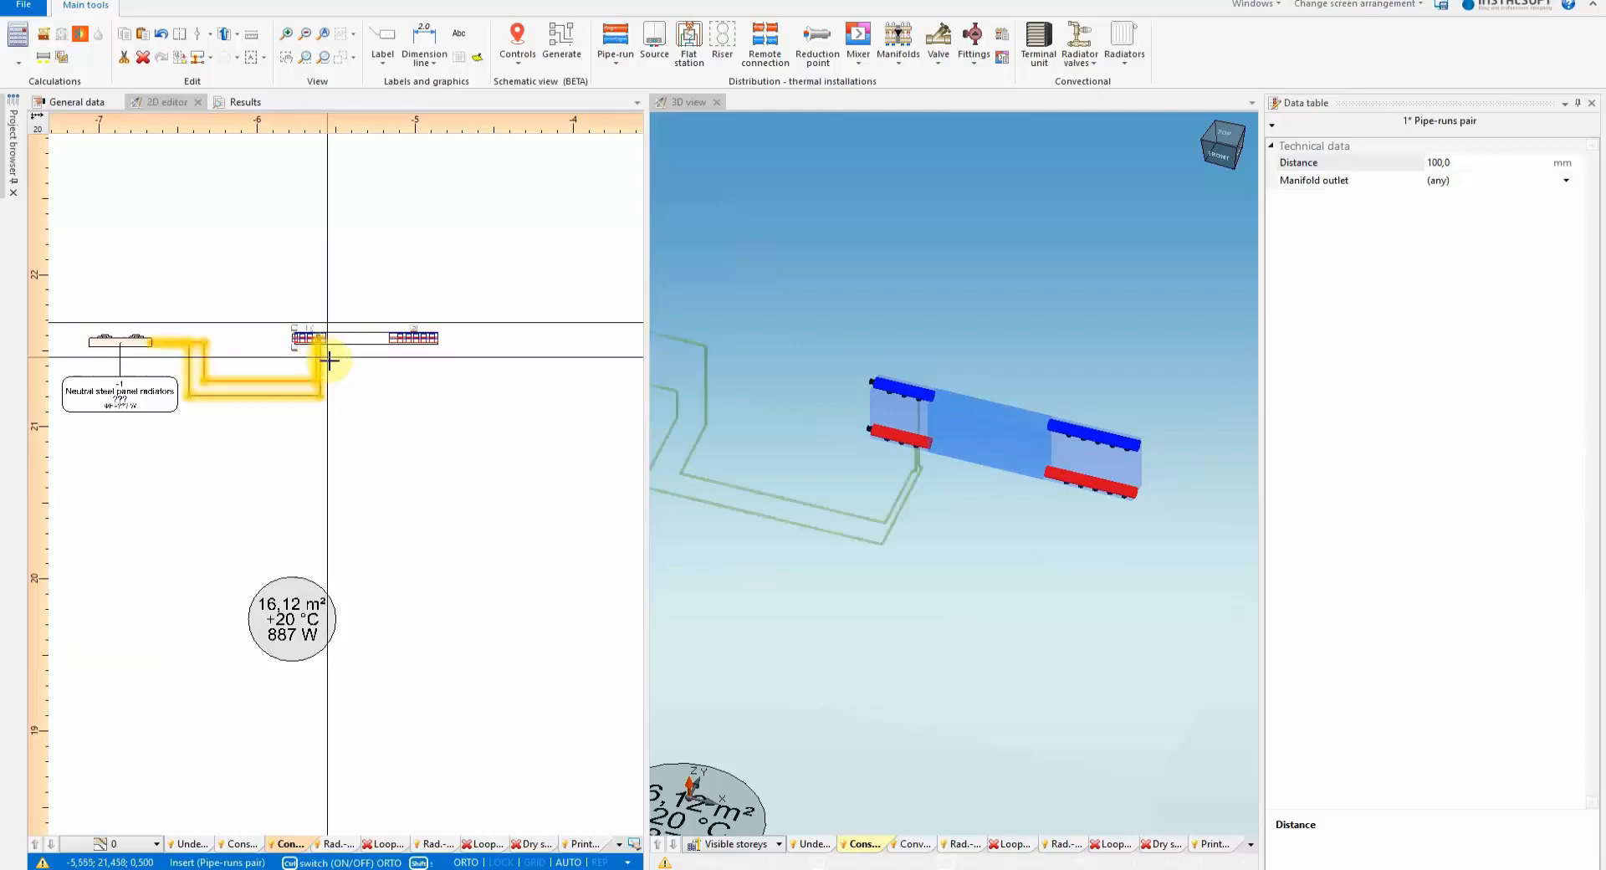
Examine the connected 3xHT, 4xLT mixing and distribution unit and its pipework in the 2D plan and the 3D view
{"action": "scroll", "coordinate": [1016, 571], "scroll_direction": "down", "scroll_amount": 3}
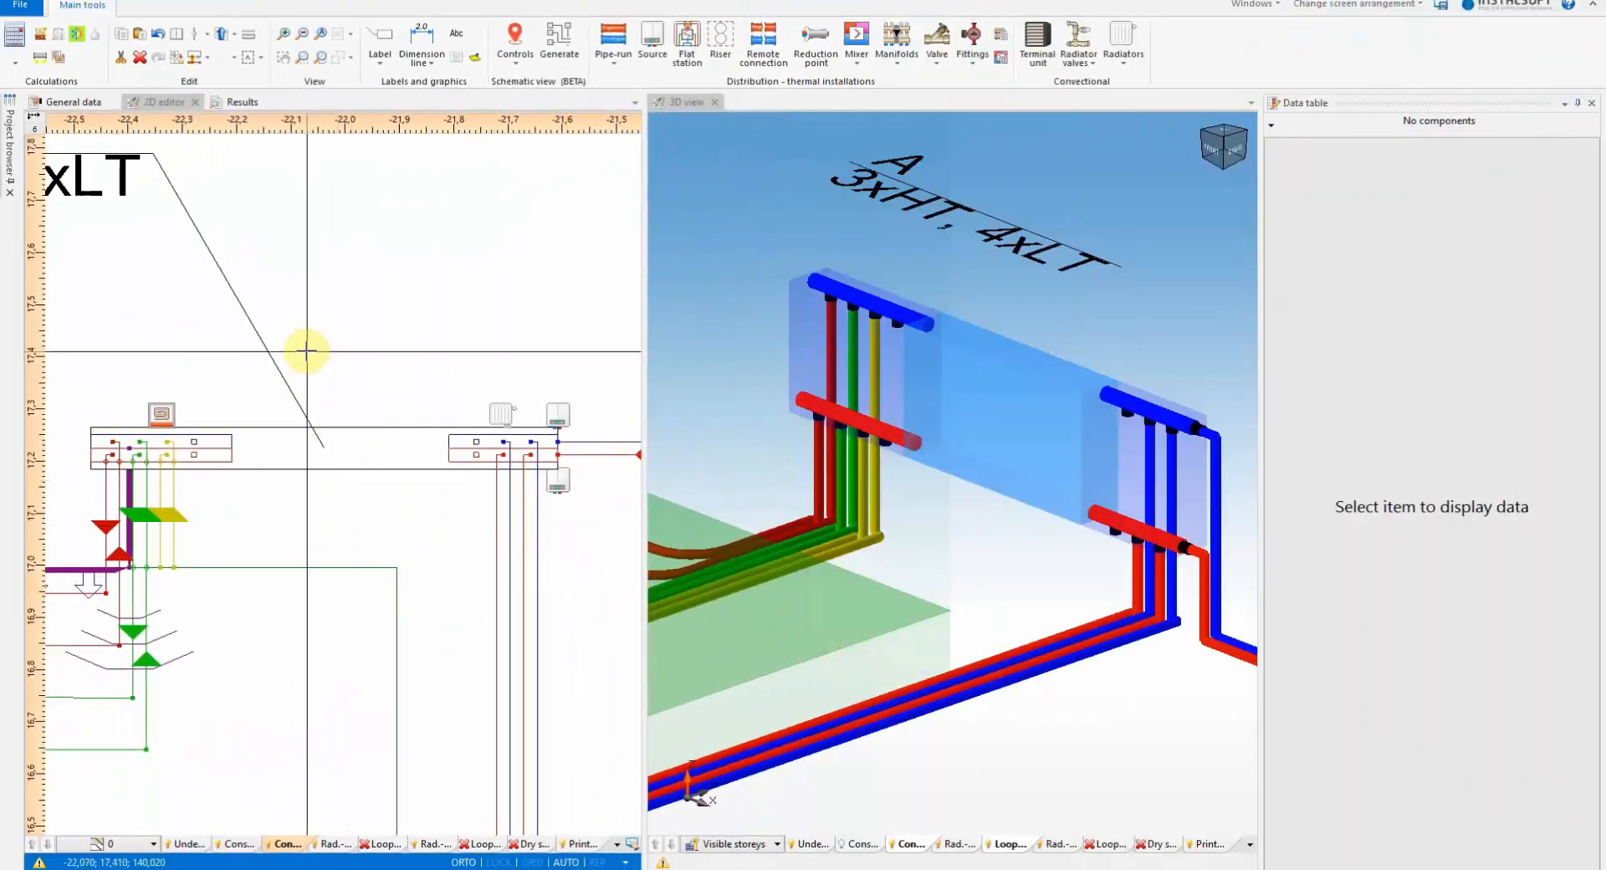
{"action": "scroll", "coordinate": [309, 349], "scroll_direction": "down", "scroll_amount": 2}
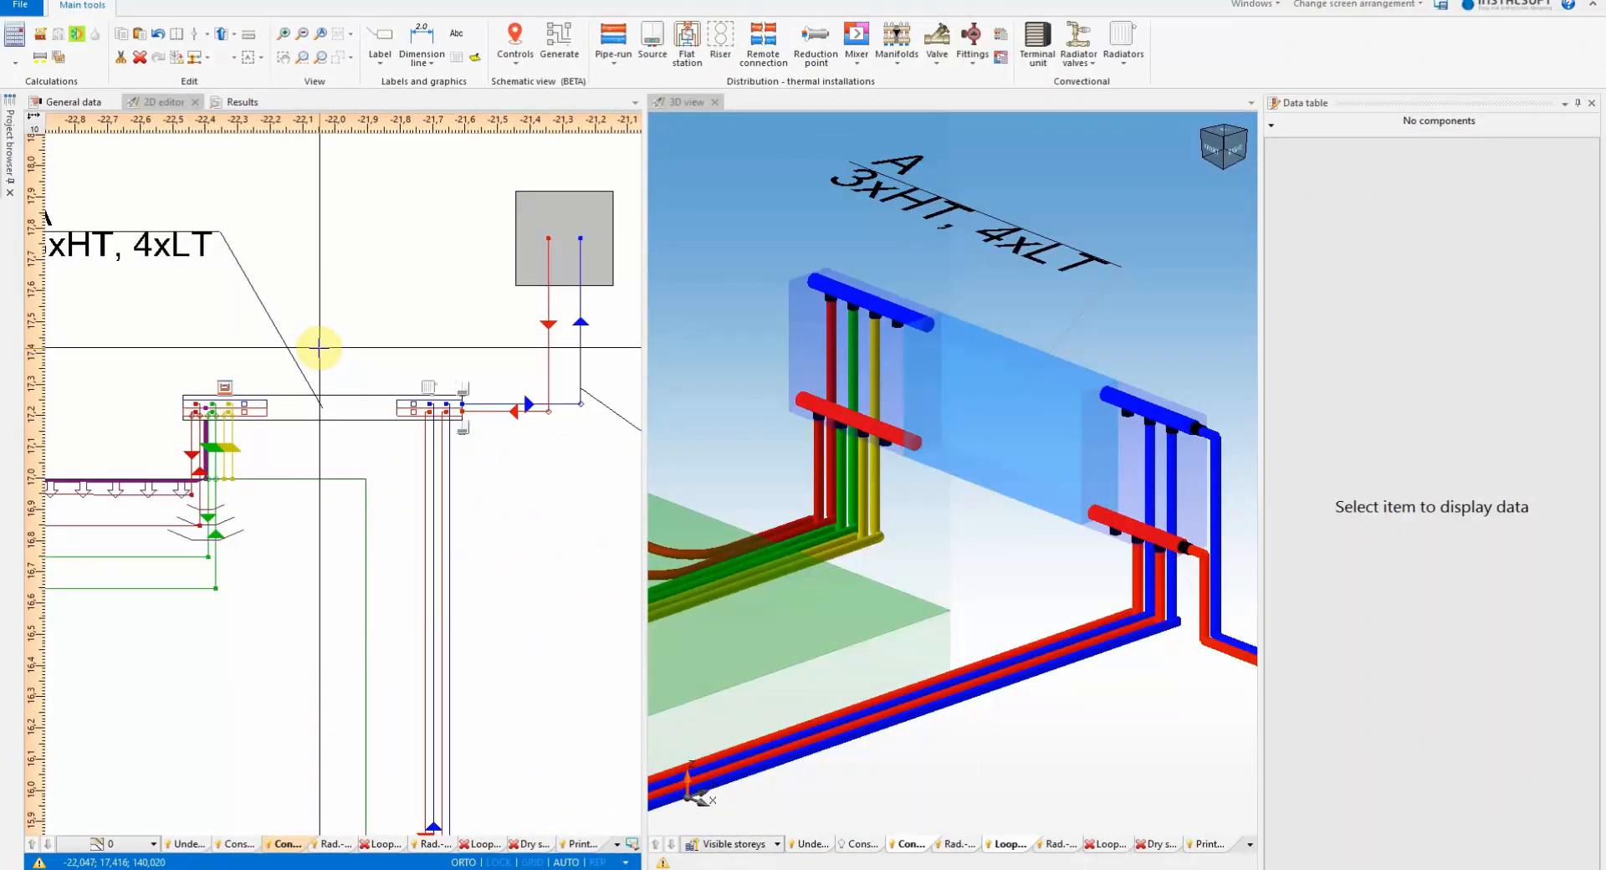
{"action": "scroll", "coordinate": [318, 347], "scroll_direction": "down", "scroll_amount": 2}
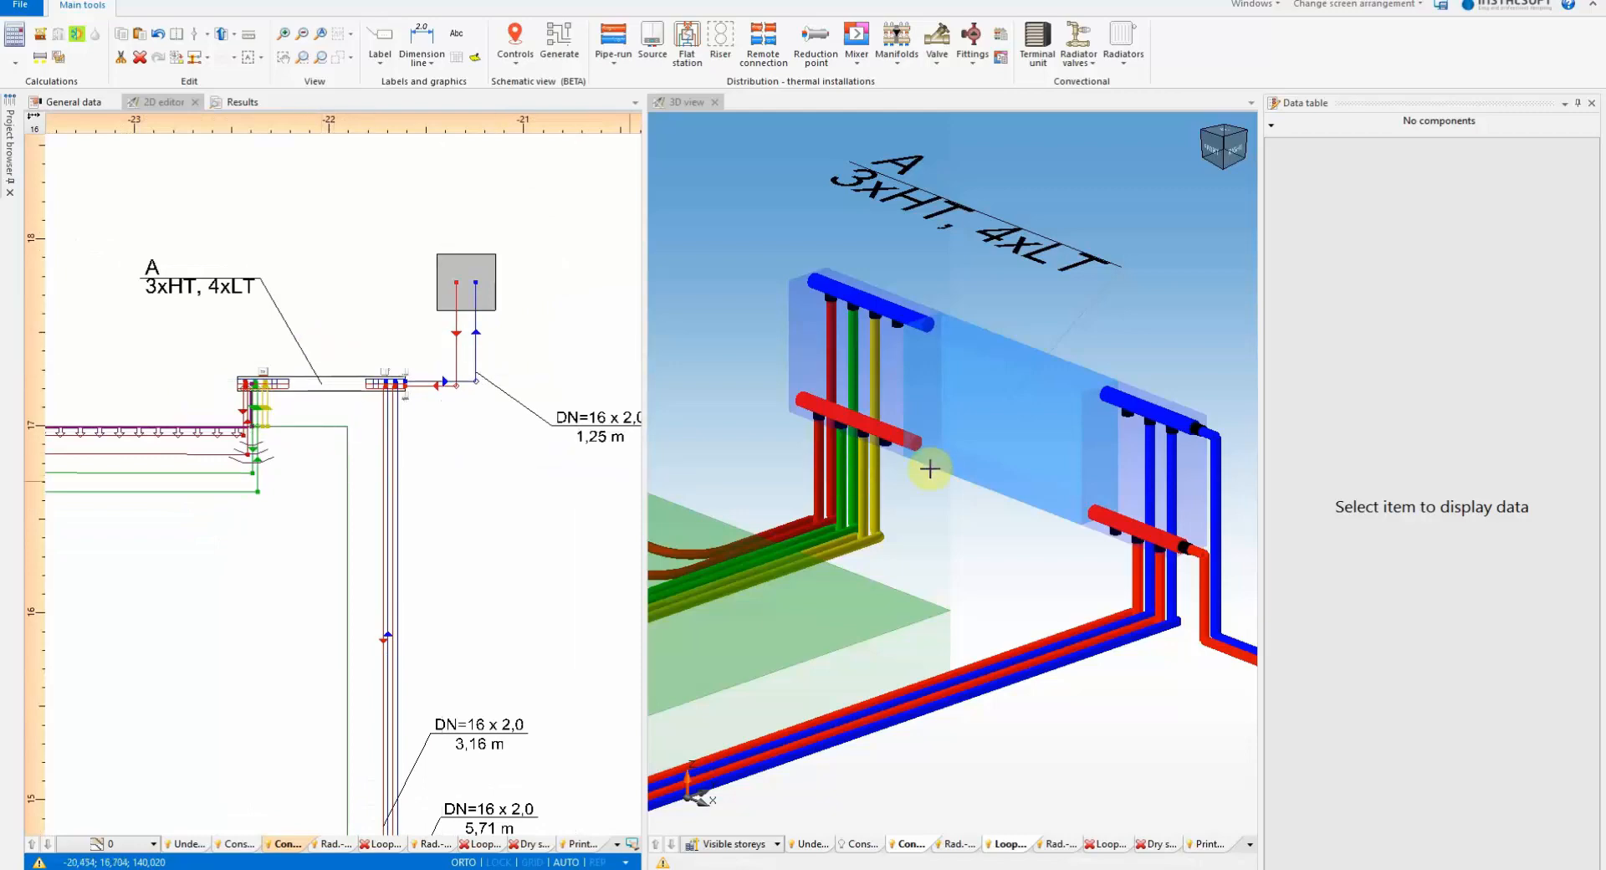
{"action": "scroll", "coordinate": [930, 469], "scroll_direction": "down", "scroll_amount": 2}
{"action": "scroll", "coordinate": [953, 475], "scroll_direction": "down", "scroll_amount": 2}
{"action": "scroll", "coordinate": [502, 359], "scroll_direction": "down", "scroll_amount": 4}
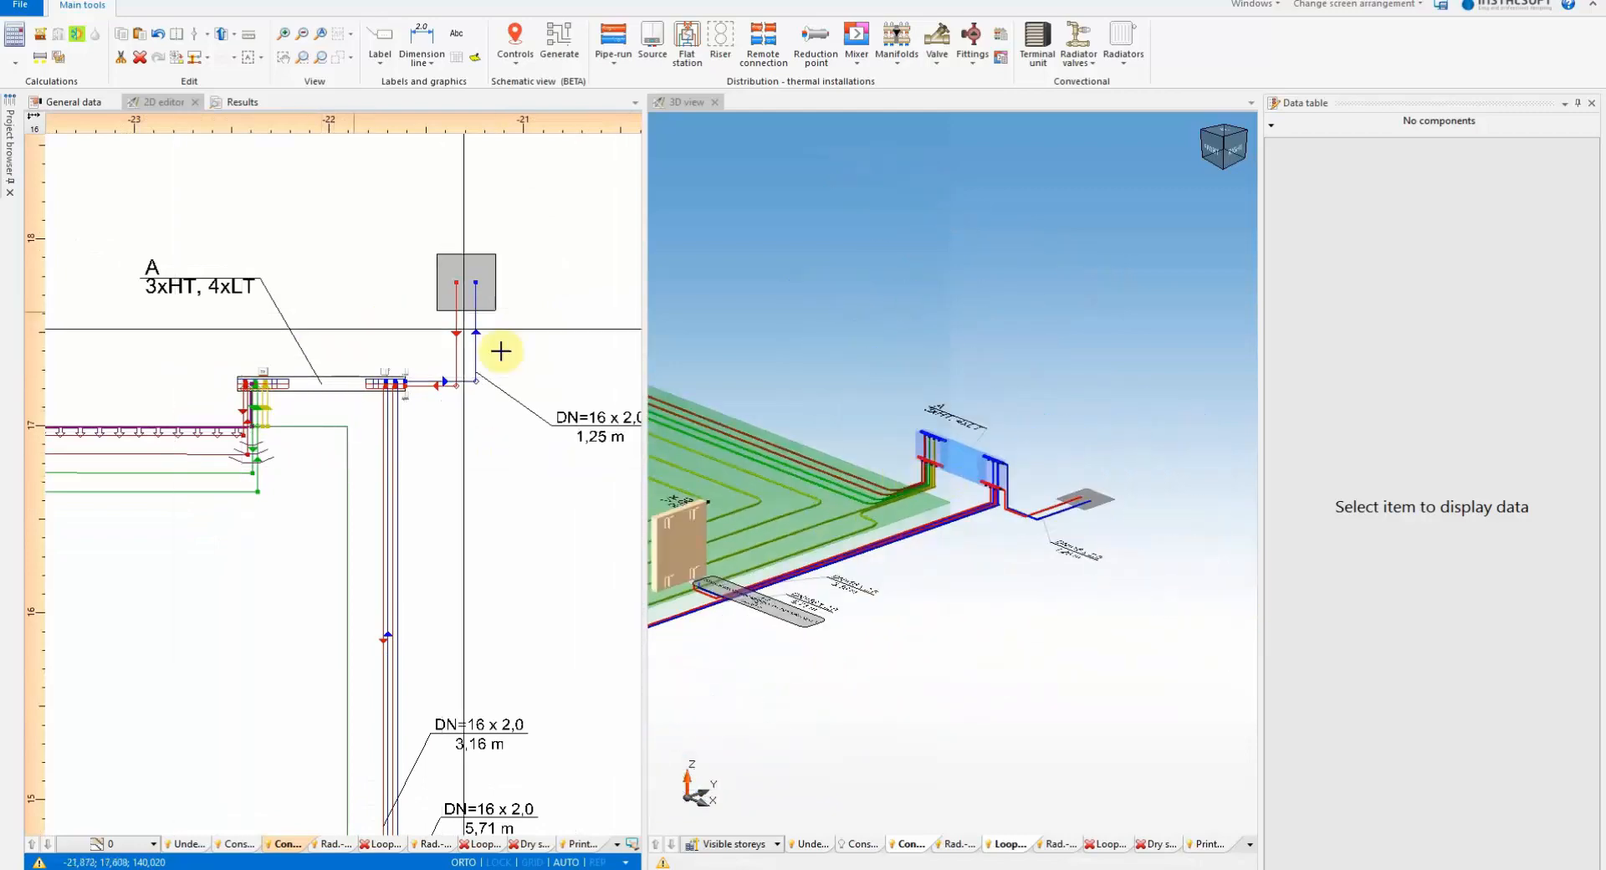
Close the 3D view and examine the manifold tables for the unit's low- and high-temperature parts in the 2D plan
{"action": "left_click", "coordinate": [716, 102]}
{"action": "scroll", "coordinate": [632, 387], "scroll_direction": "down", "scroll_amount": 4}
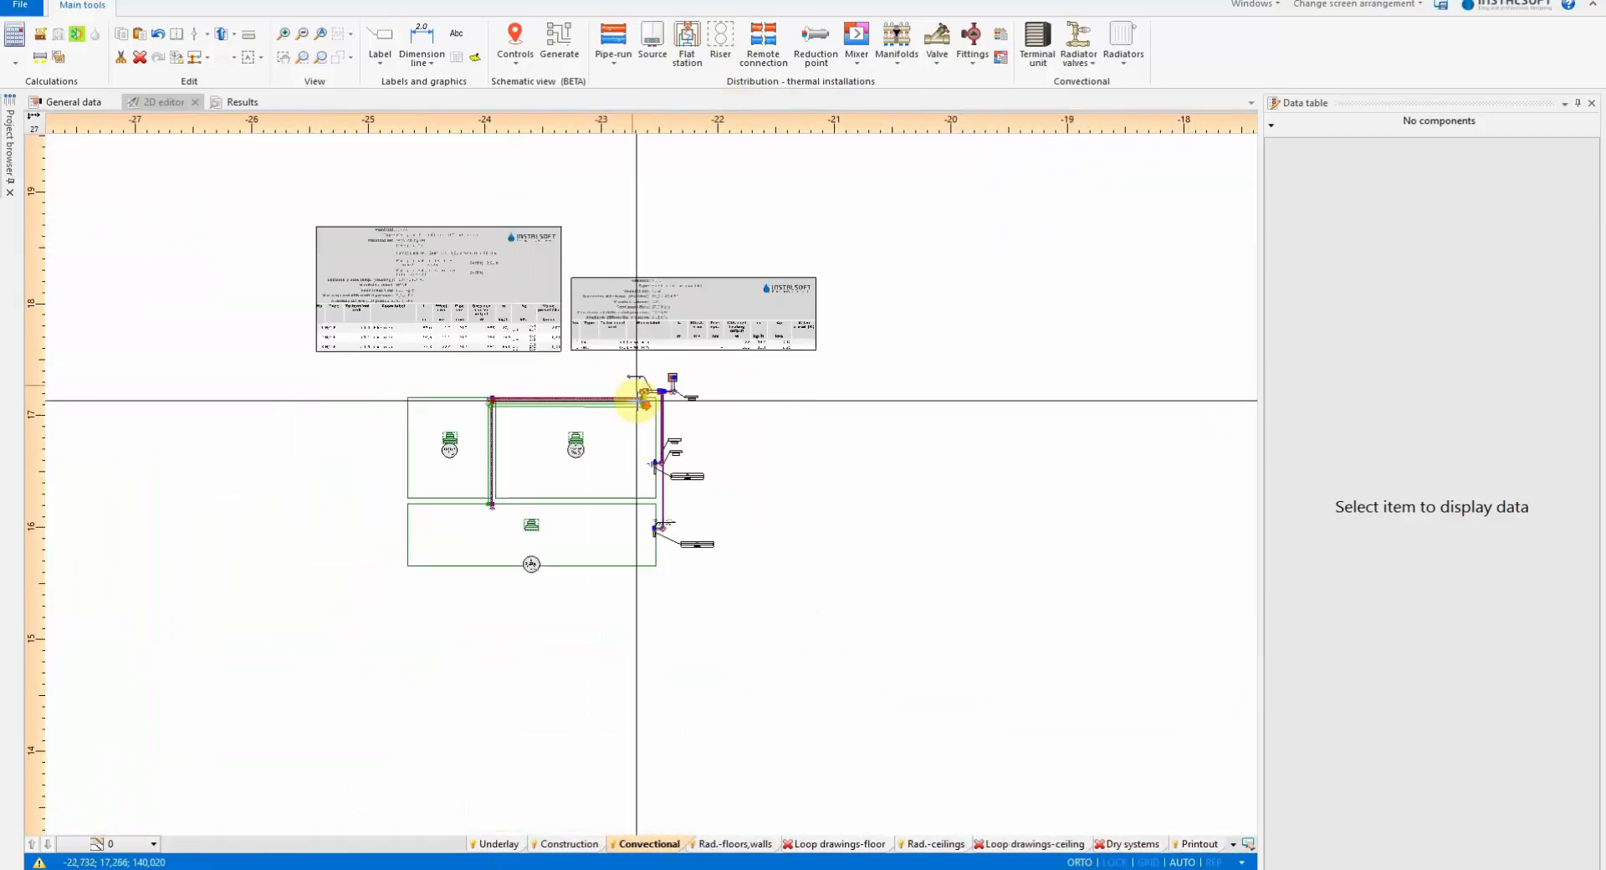
{"action": "scroll", "coordinate": [502, 243], "scroll_direction": "up", "scroll_amount": 5}
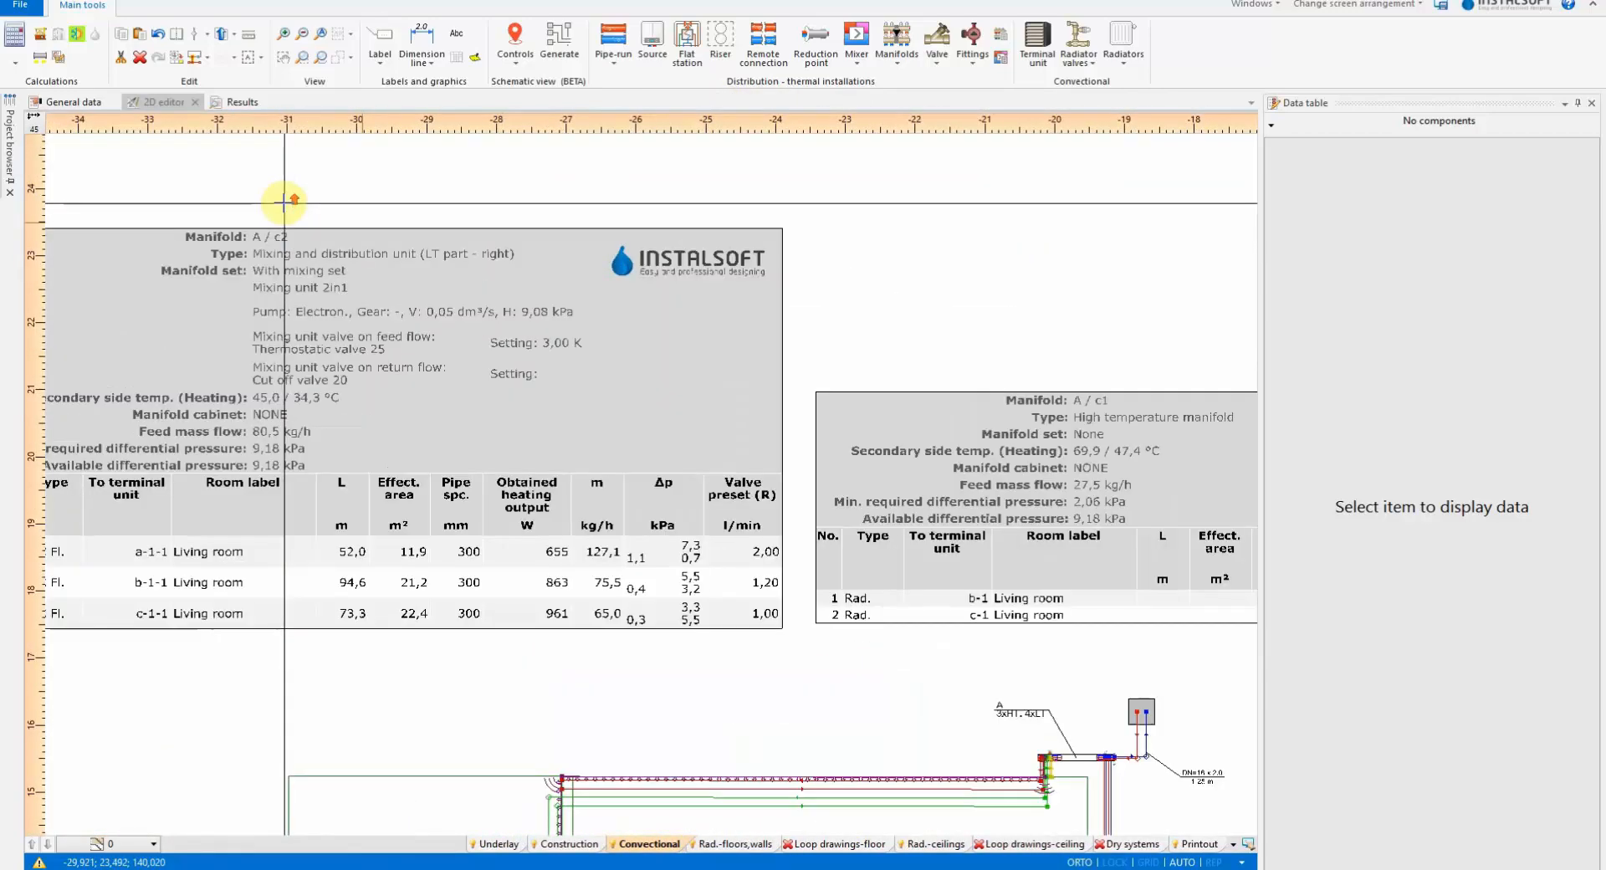
{"action": "scroll", "coordinate": [284, 202], "scroll_direction": "up", "scroll_amount": 4}
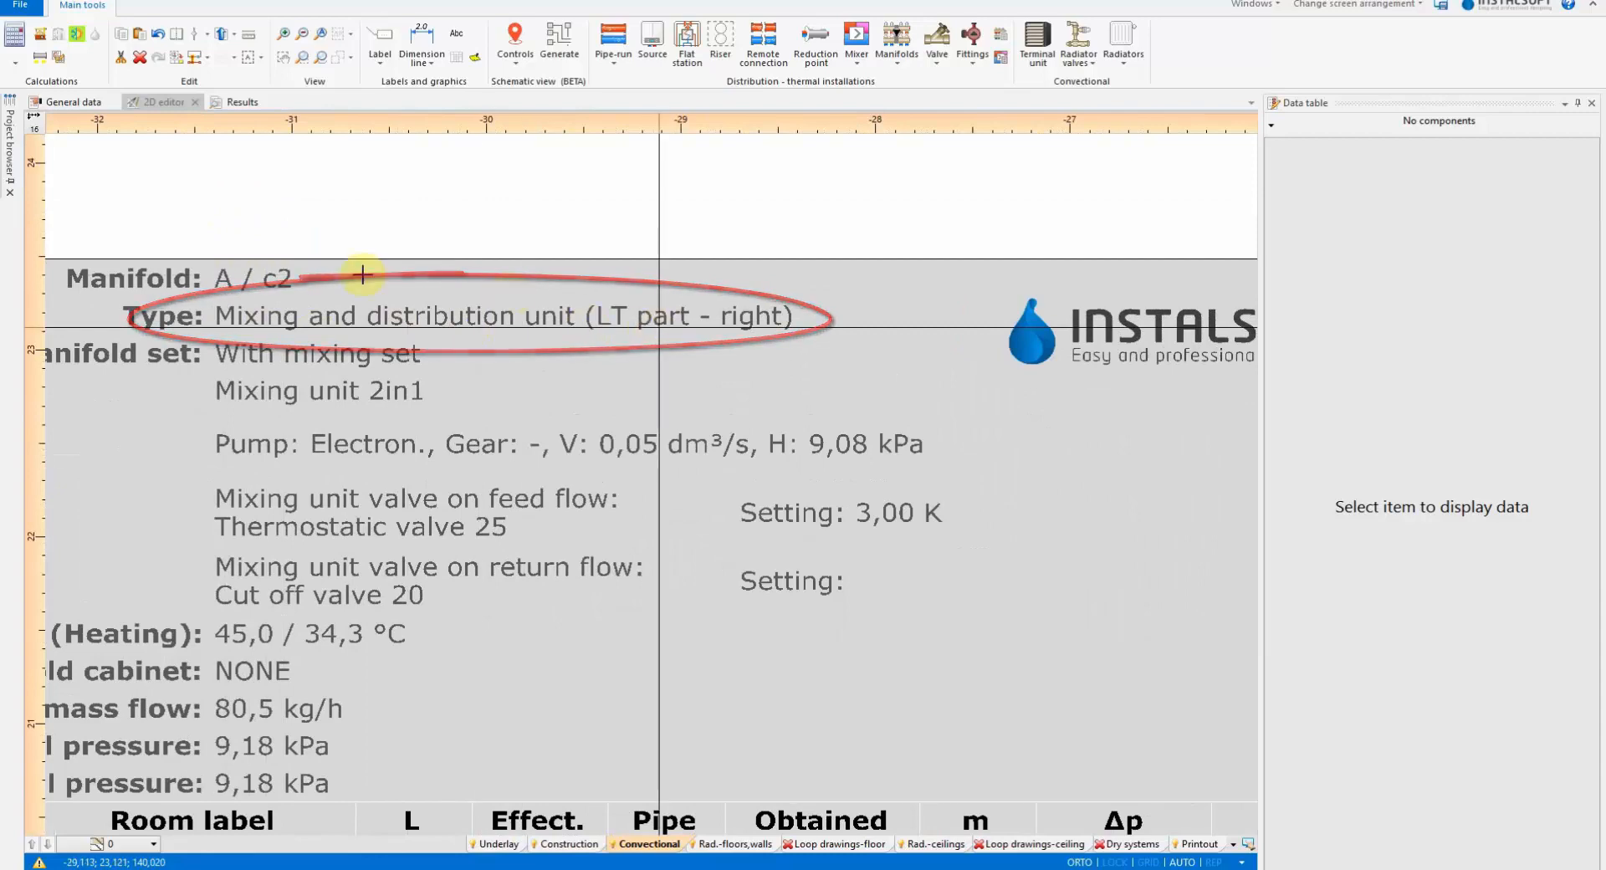
{"action": "scroll", "coordinate": [343, 276], "scroll_direction": "down", "scroll_amount": 6}
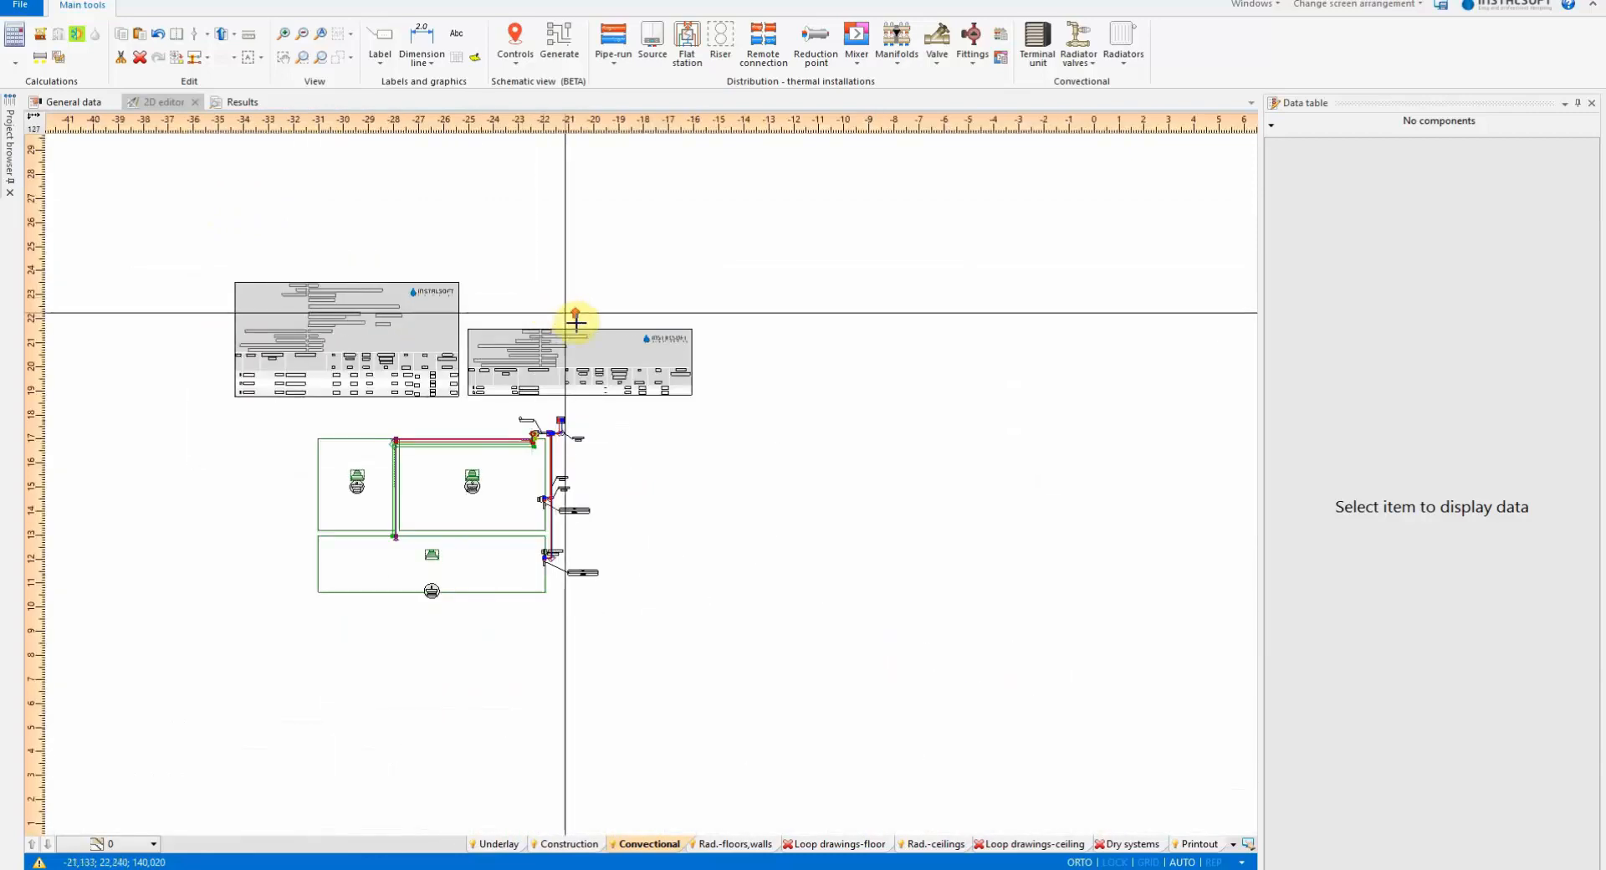
{"action": "scroll", "coordinate": [576, 321], "scroll_direction": "up", "scroll_amount": 6}
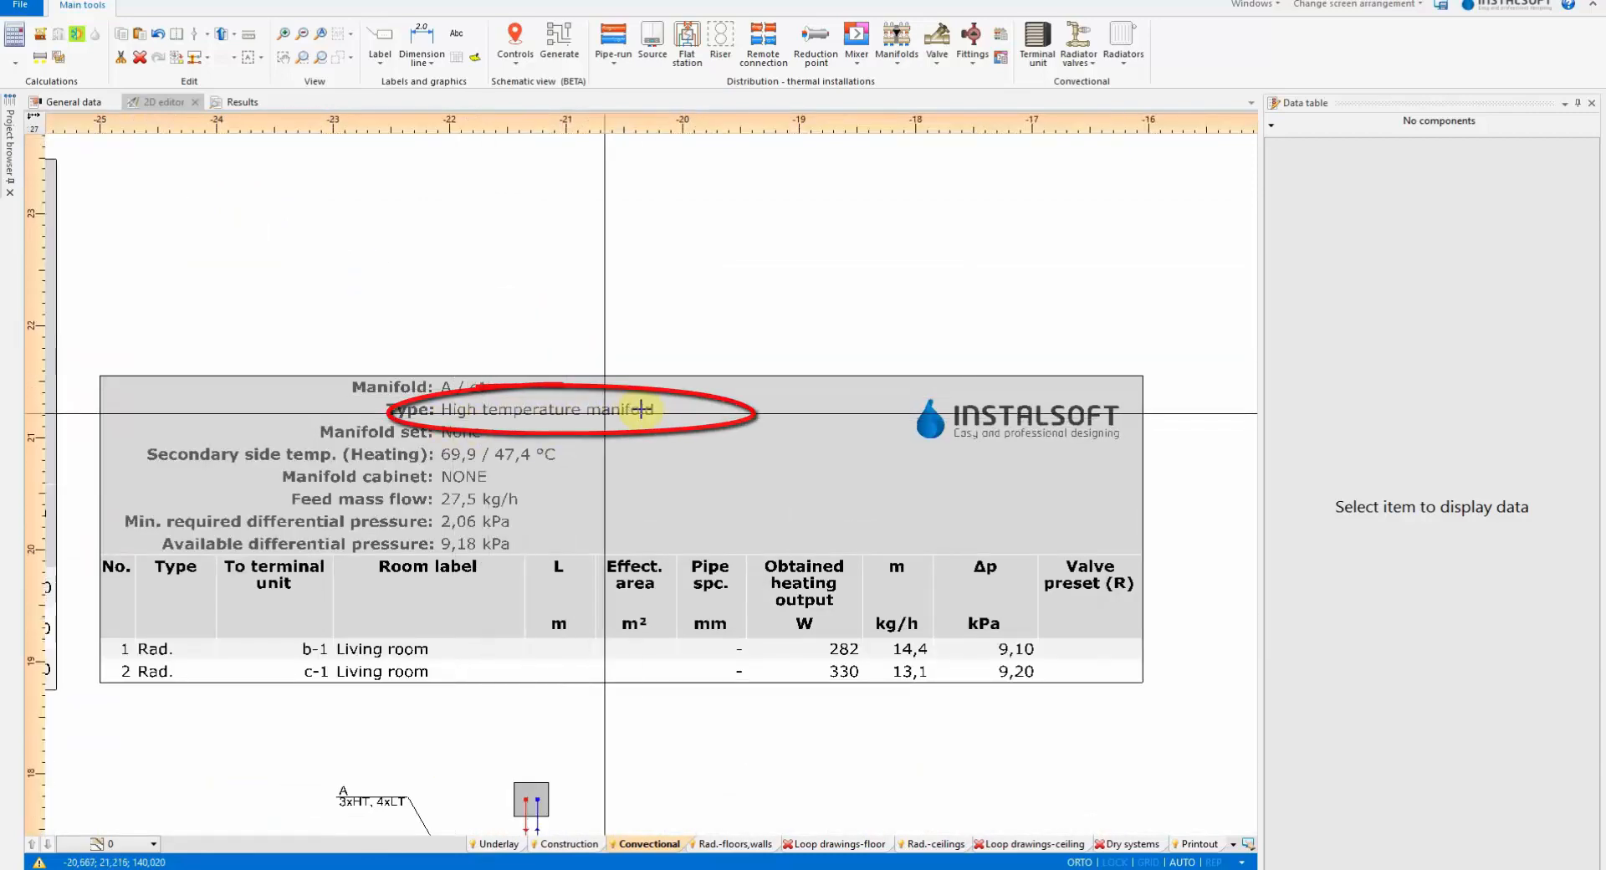
{"action": "scroll", "coordinate": [627, 278], "scroll_direction": "down", "scroll_amount": 2}
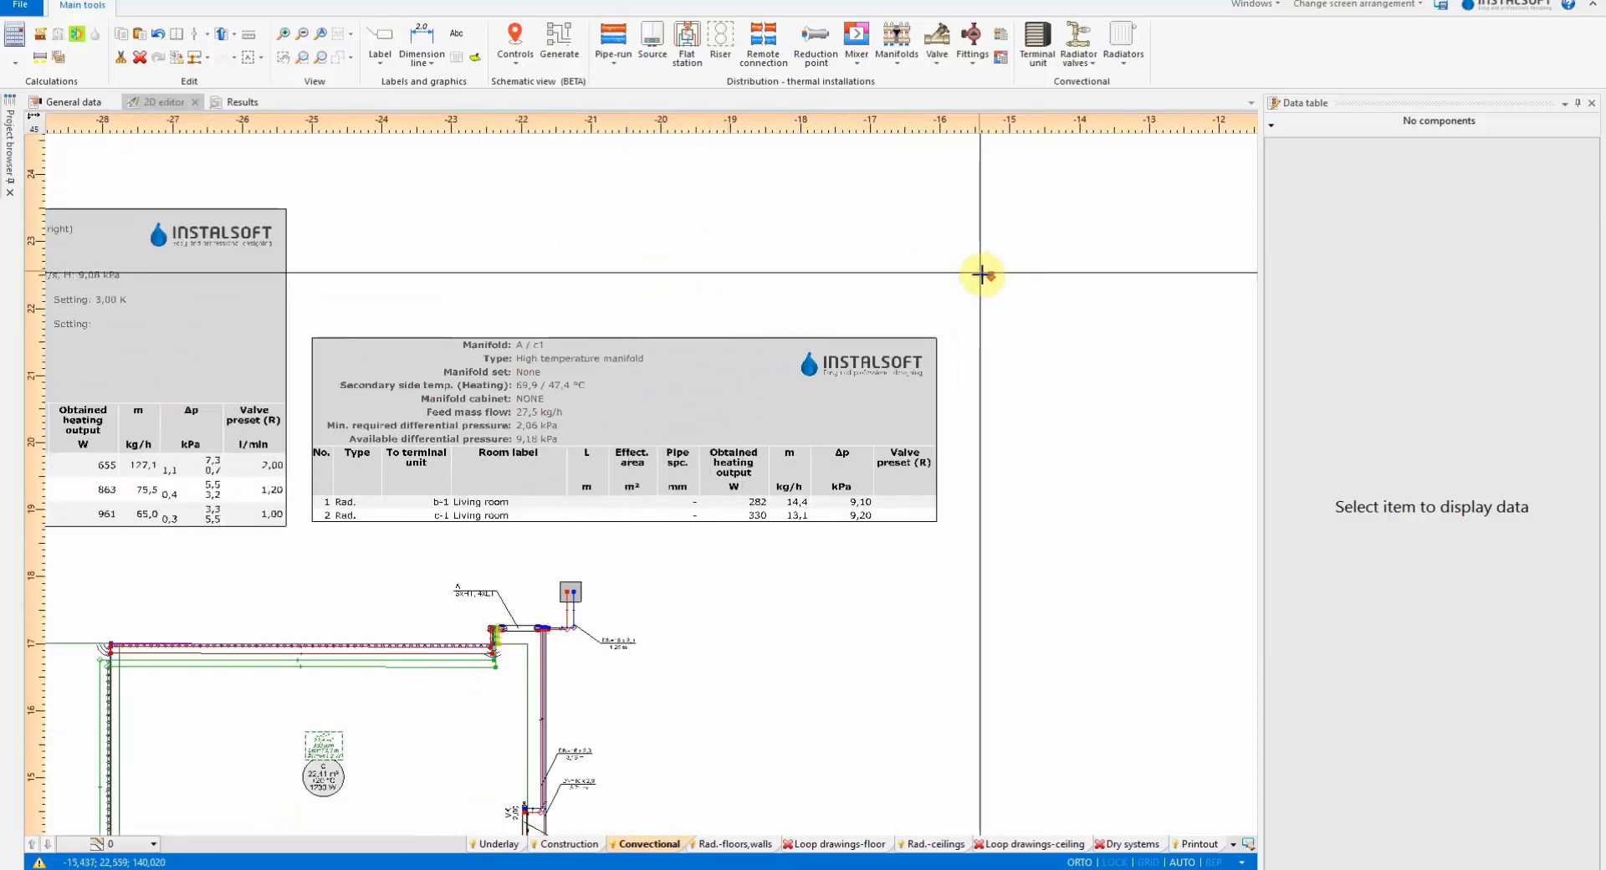
{"action": "scroll", "coordinate": [980, 272], "scroll_direction": "down", "scroll_amount": 2}
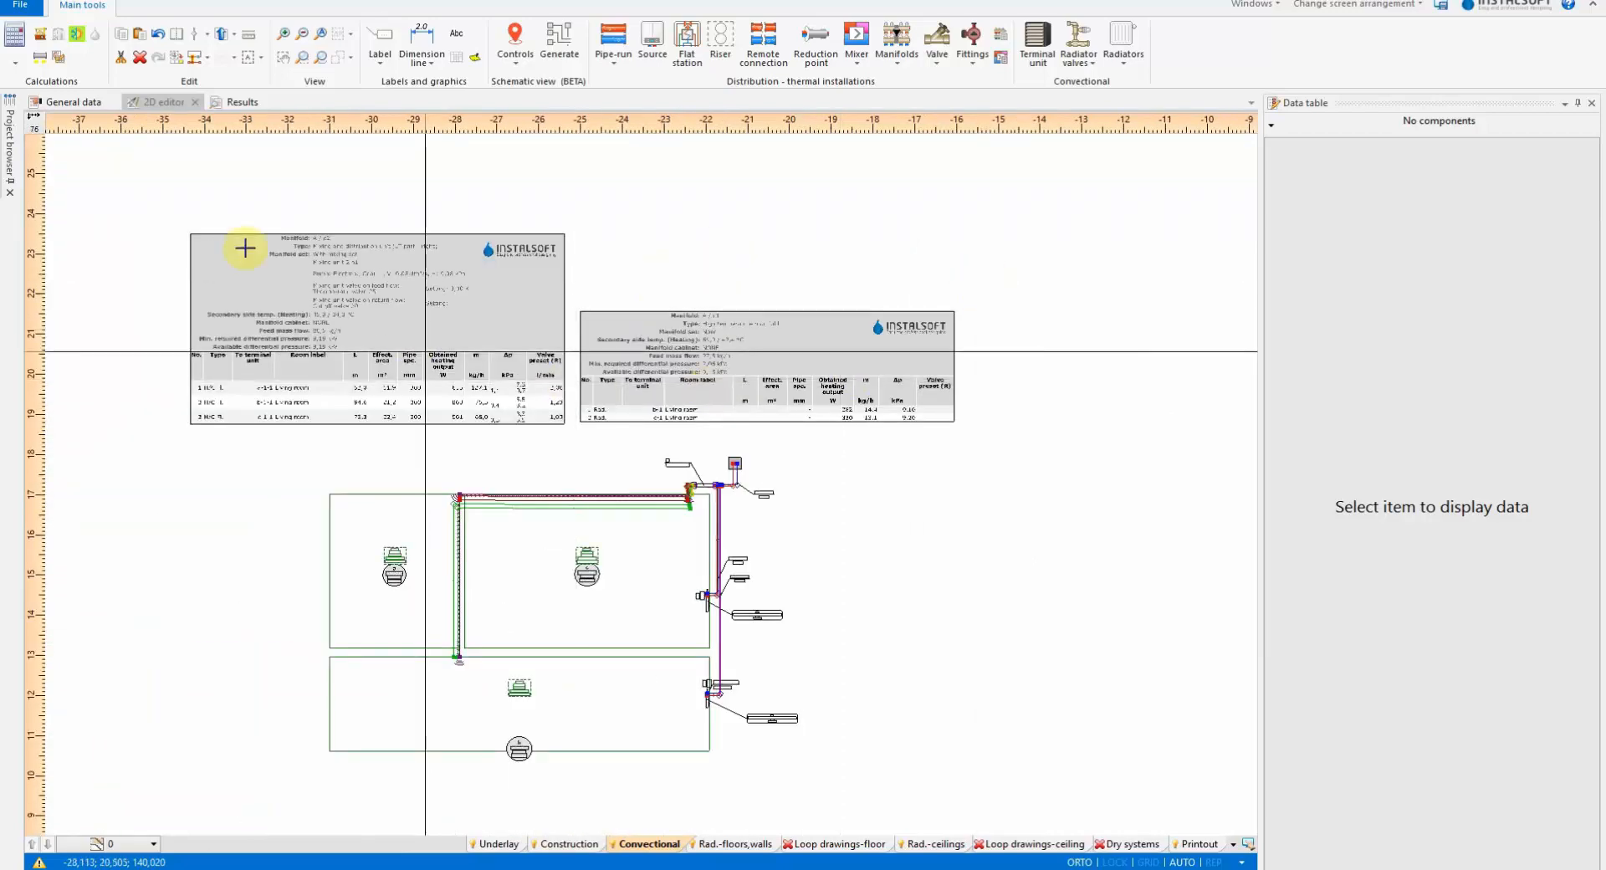
Open the Mixing and distribution unit label style in the component styles and view its data and results fields
{"action": "left_click", "coordinate": [74, 102]}
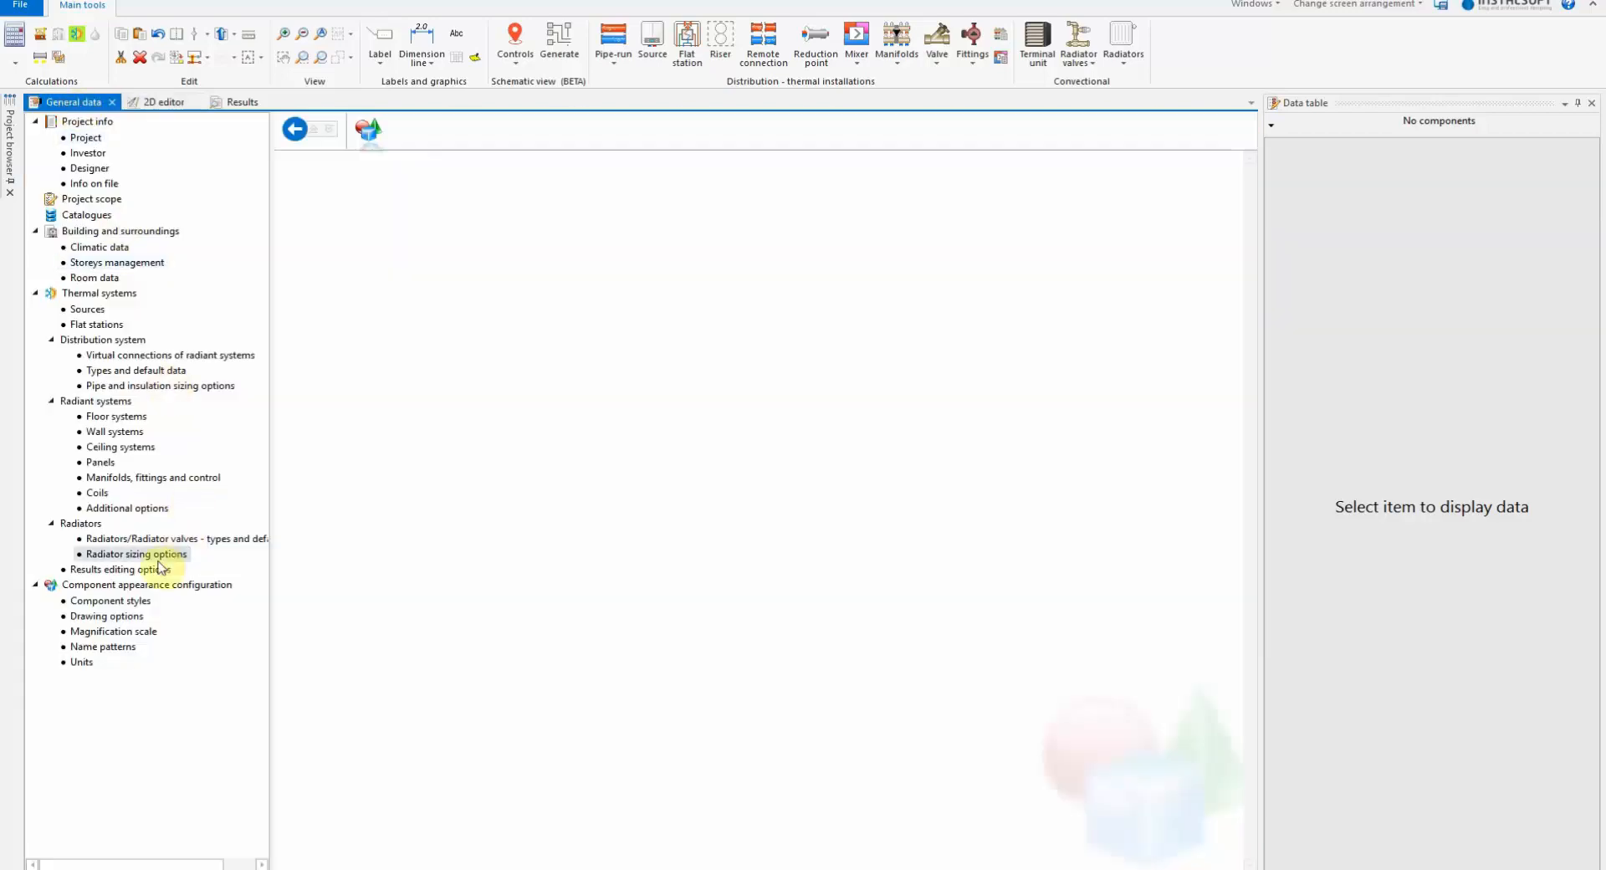
{"action": "left_click", "coordinate": [122, 601]}
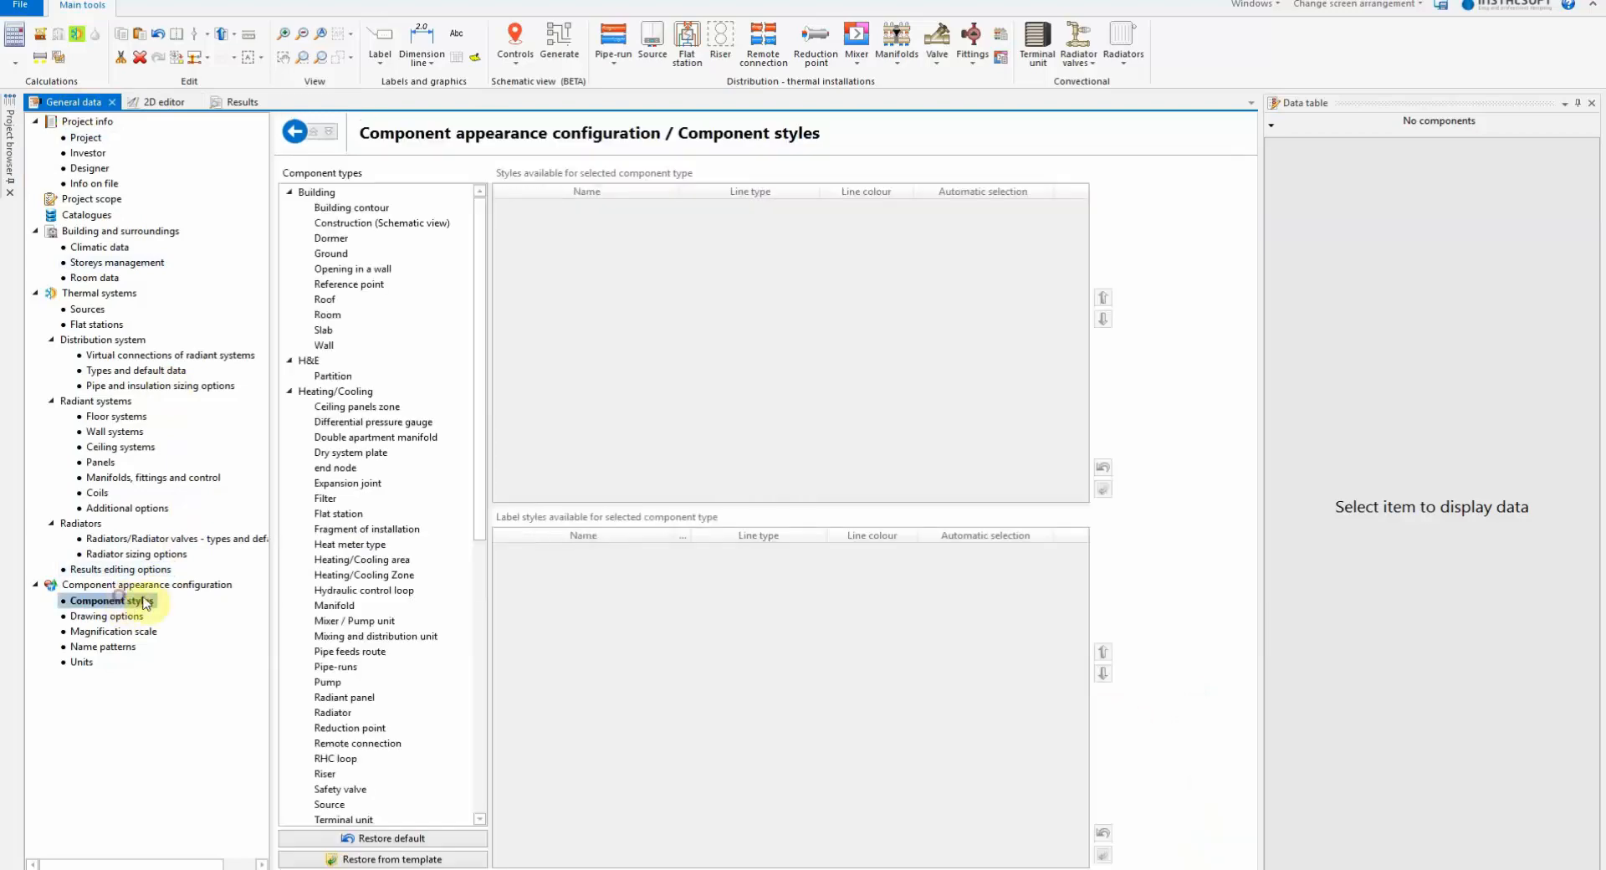
{"action": "left_click", "coordinate": [416, 638]}
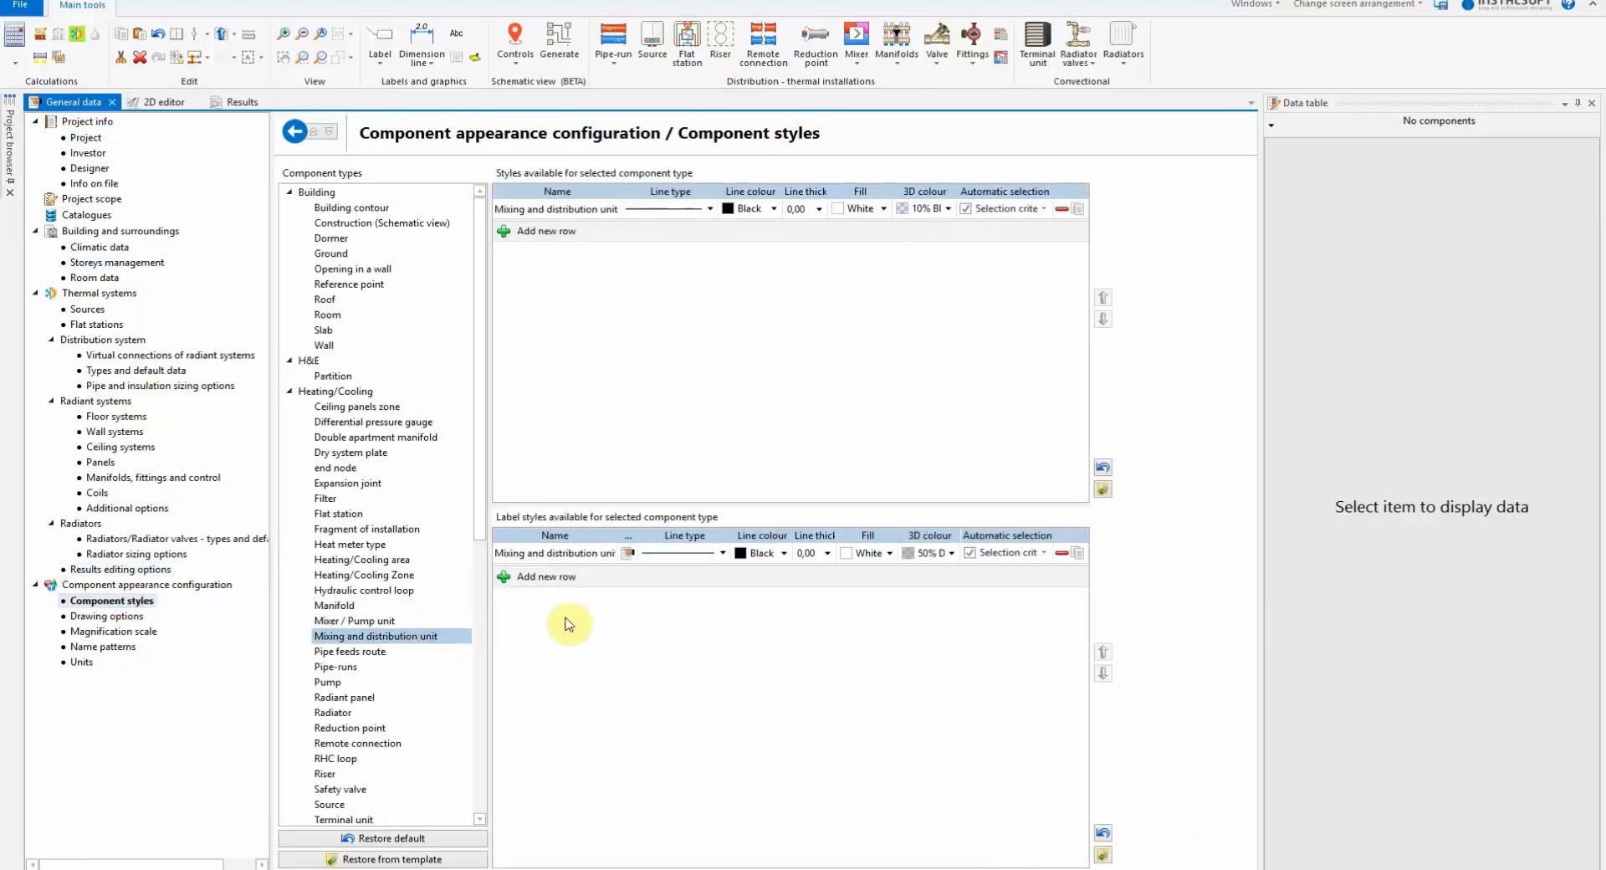
{"action": "left_click", "coordinate": [628, 554]}
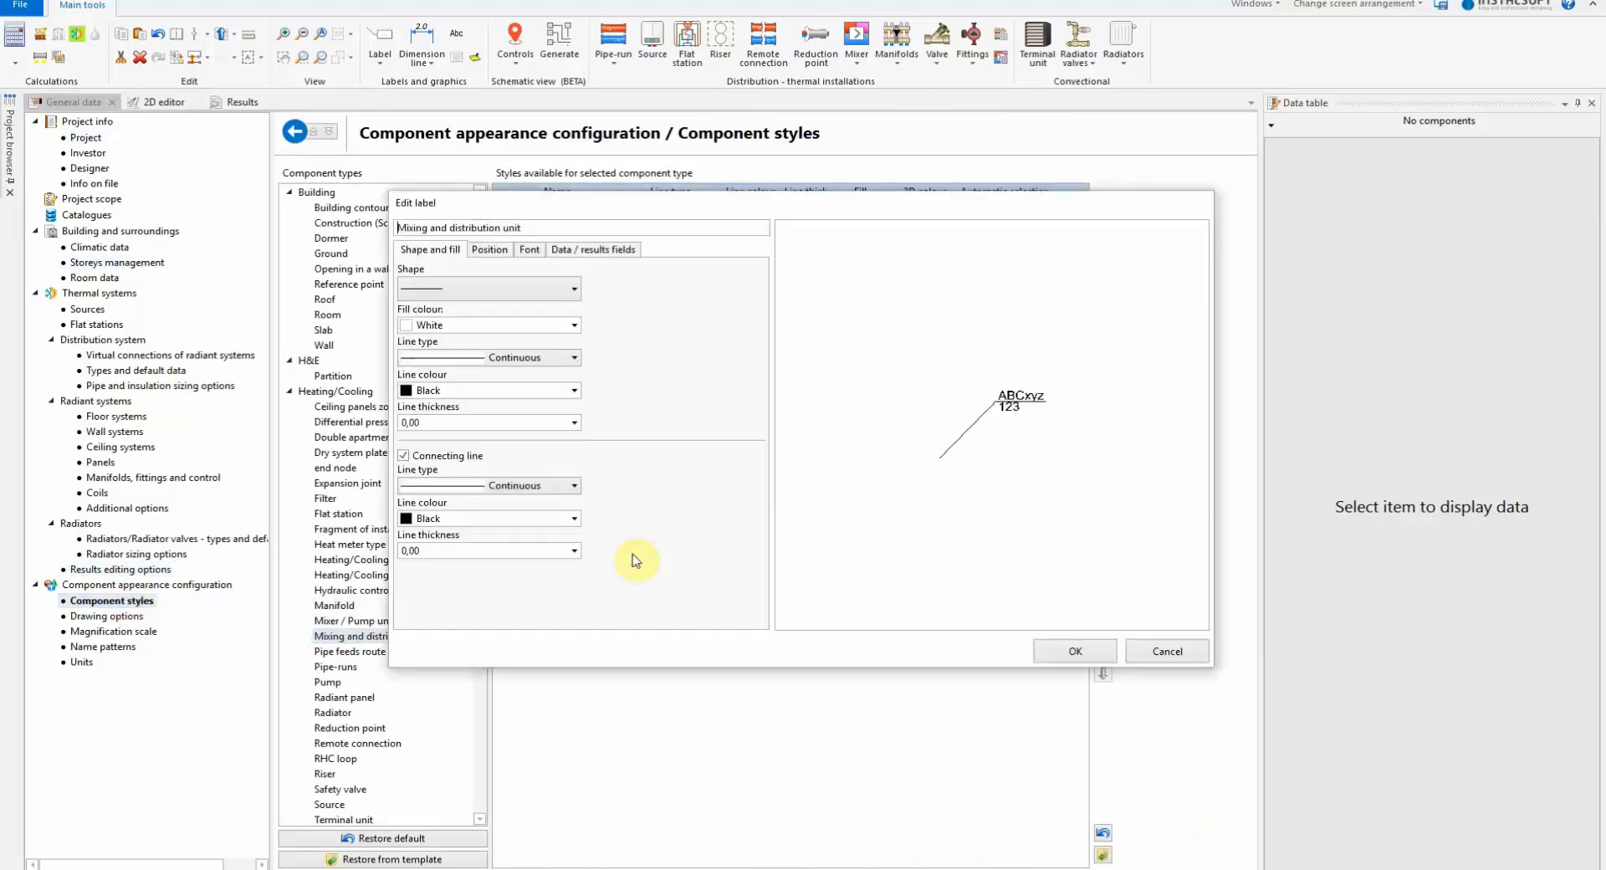
{"action": "left_click", "coordinate": [596, 249]}
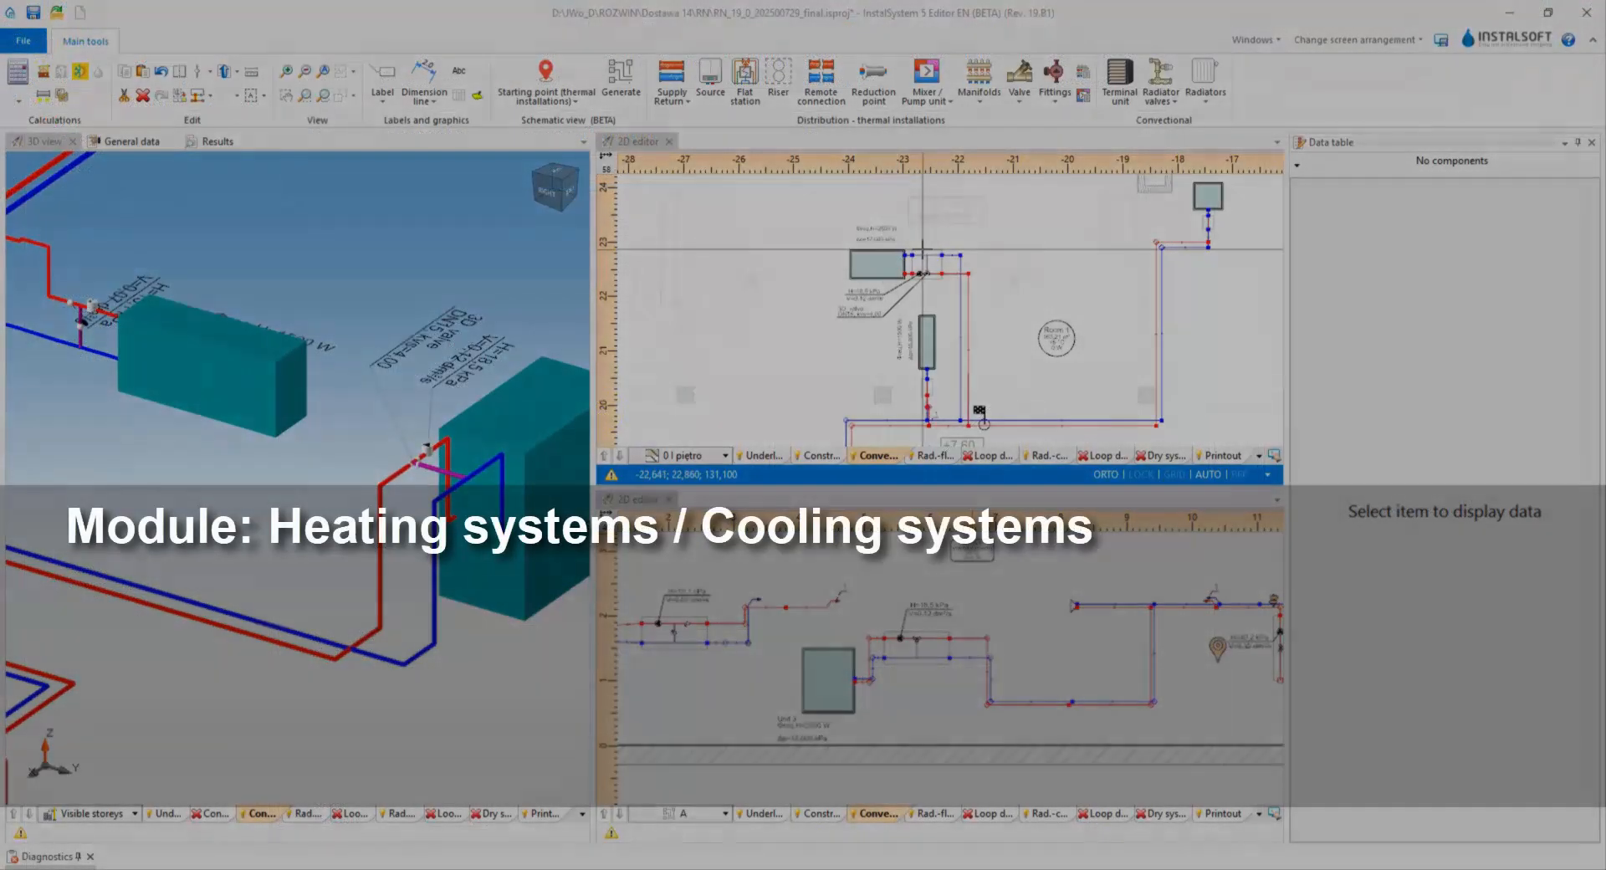
Set the 2D presentation of the Mixer / Pump unit beside the horizontal terminal unit to Simplified
{"action": "left_click", "coordinate": [923, 261]}
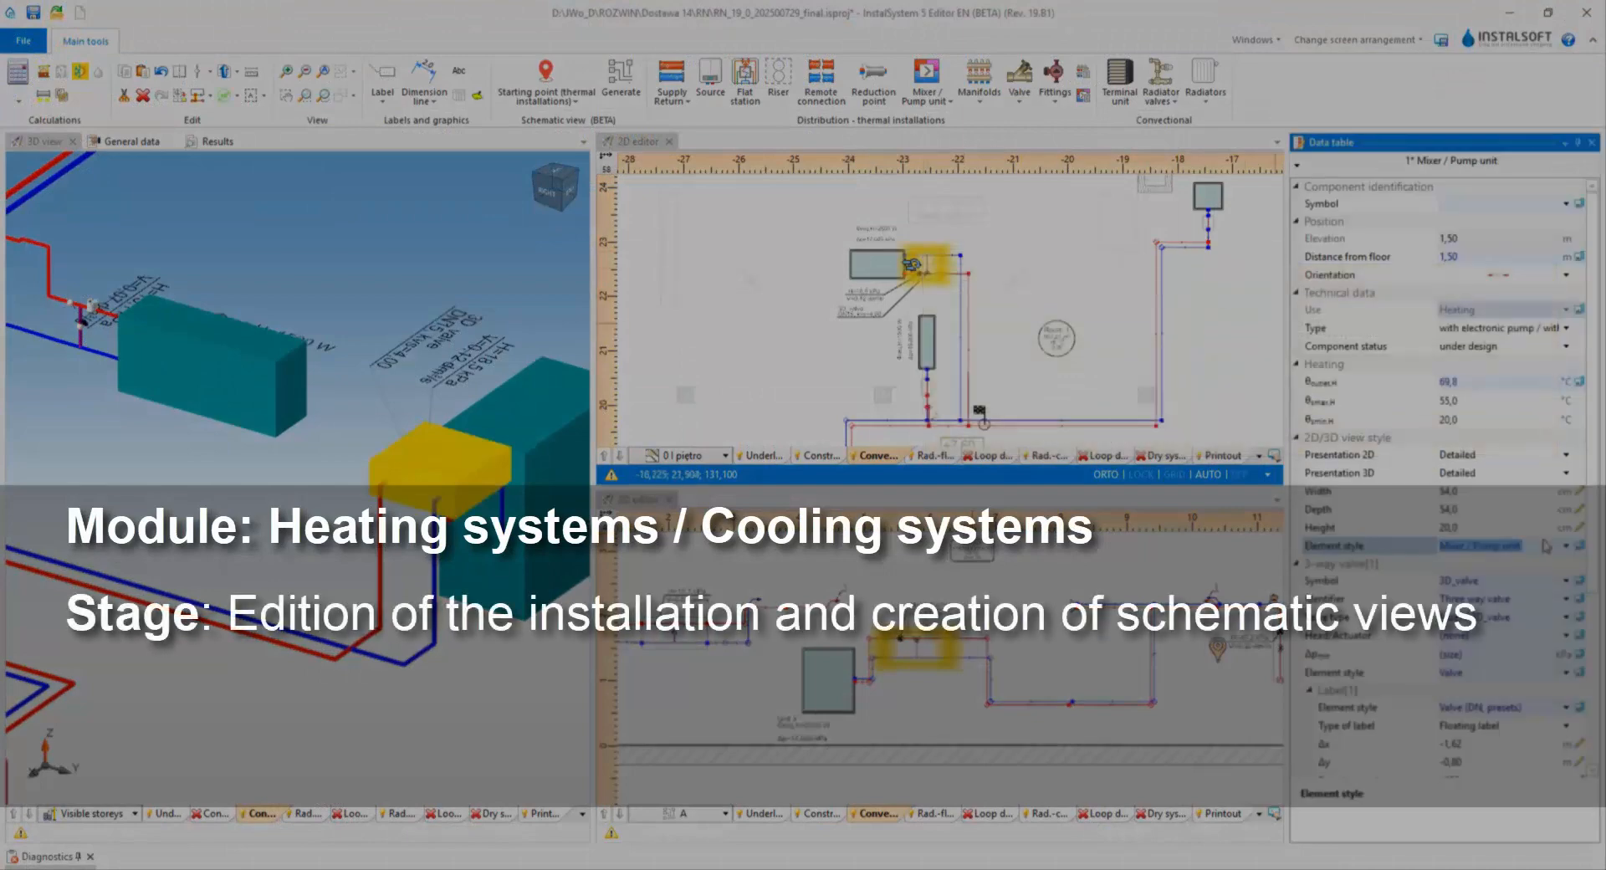
{"action": "left_click", "coordinate": [1565, 454]}
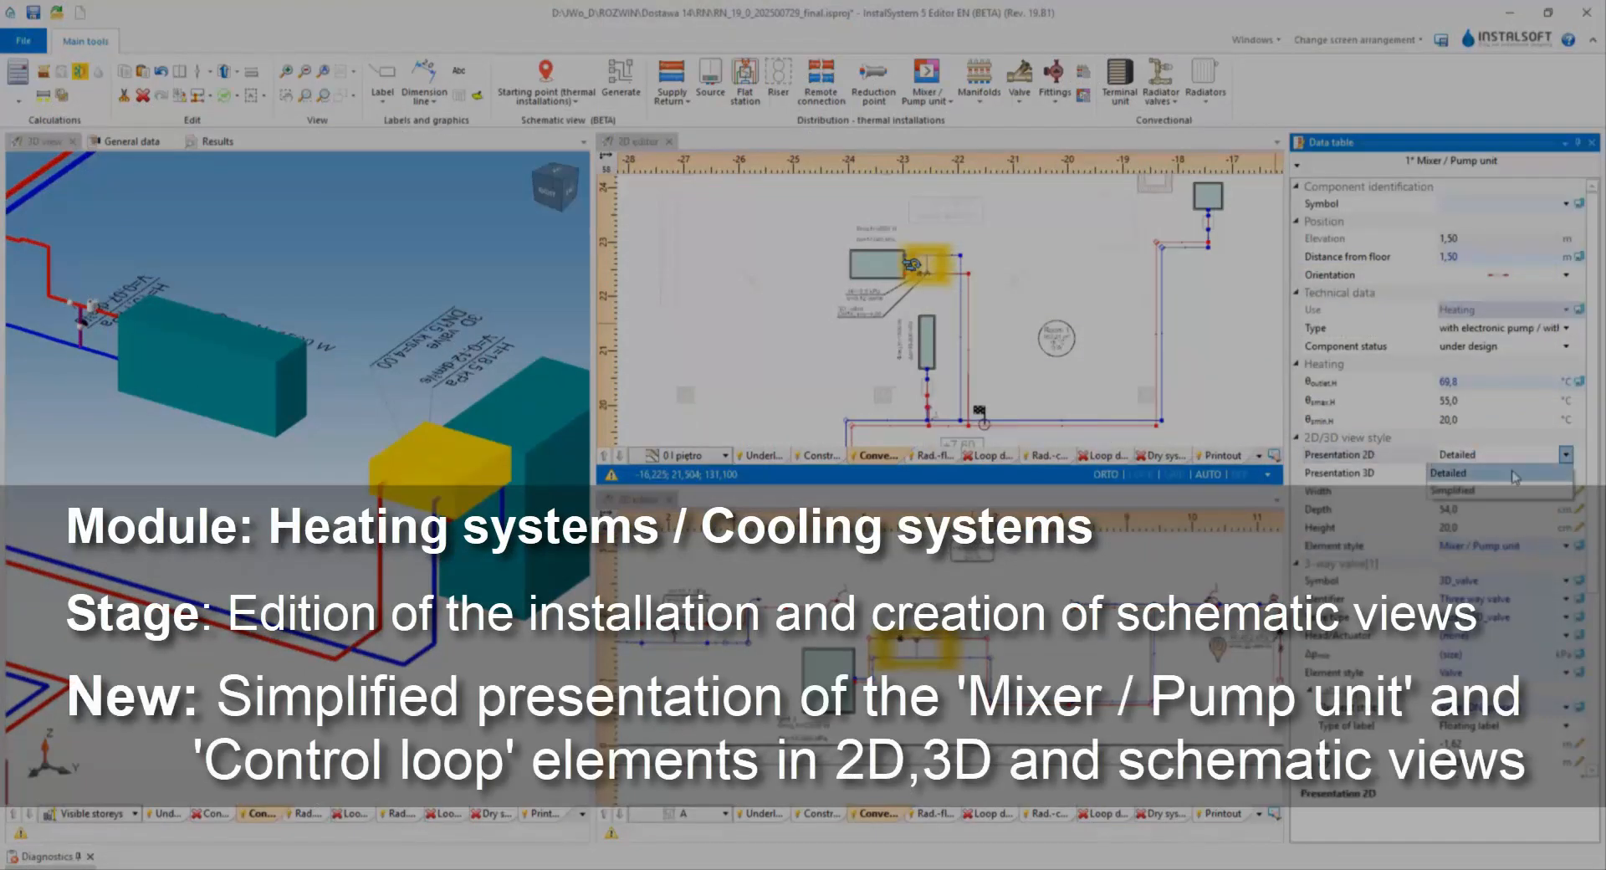
{"action": "left_click", "coordinate": [1500, 492]}
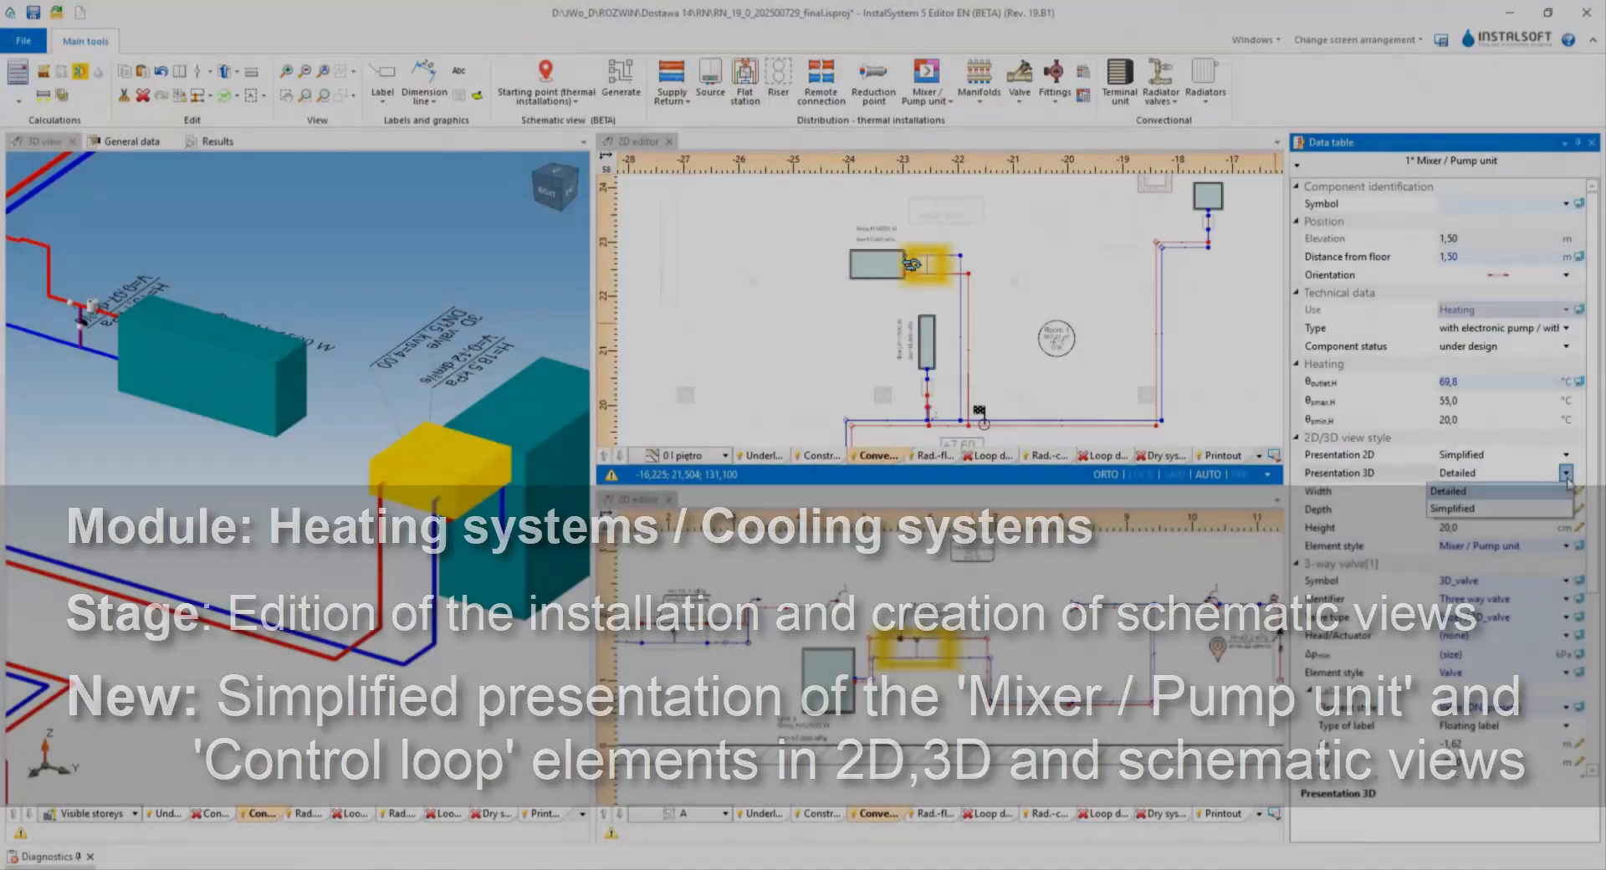
Set the Mixer / Pump unit's 3D presentation to Simplified and its 2D presentation back to Detailed
{"action": "left_click", "coordinate": [1565, 473]}
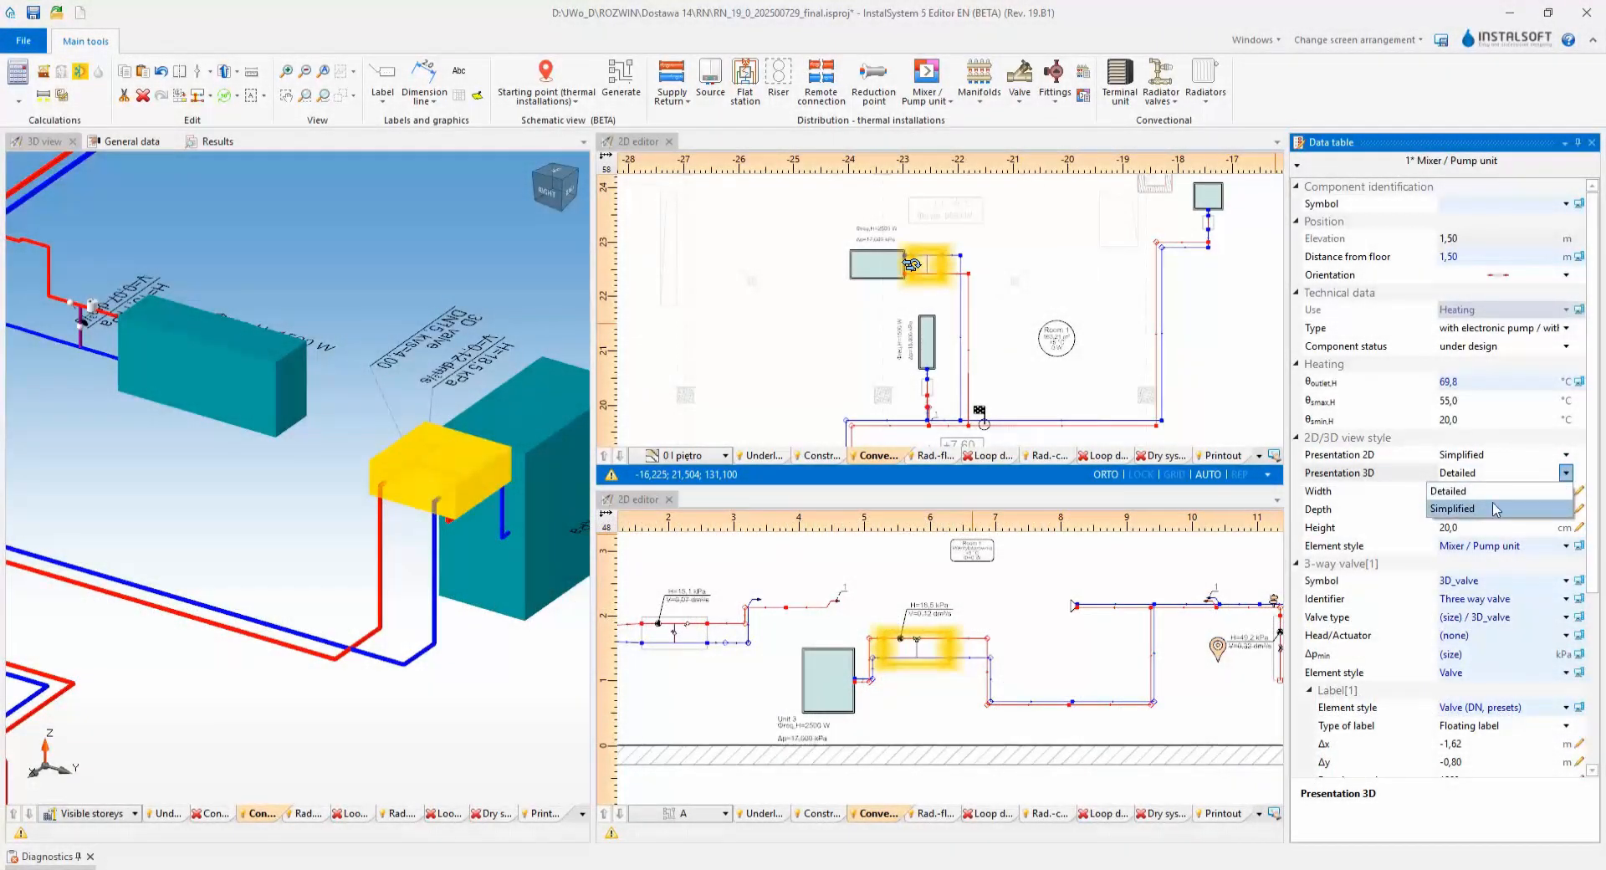
{"action": "left_click", "coordinate": [1556, 509]}
{"action": "left_click", "coordinate": [1565, 455]}
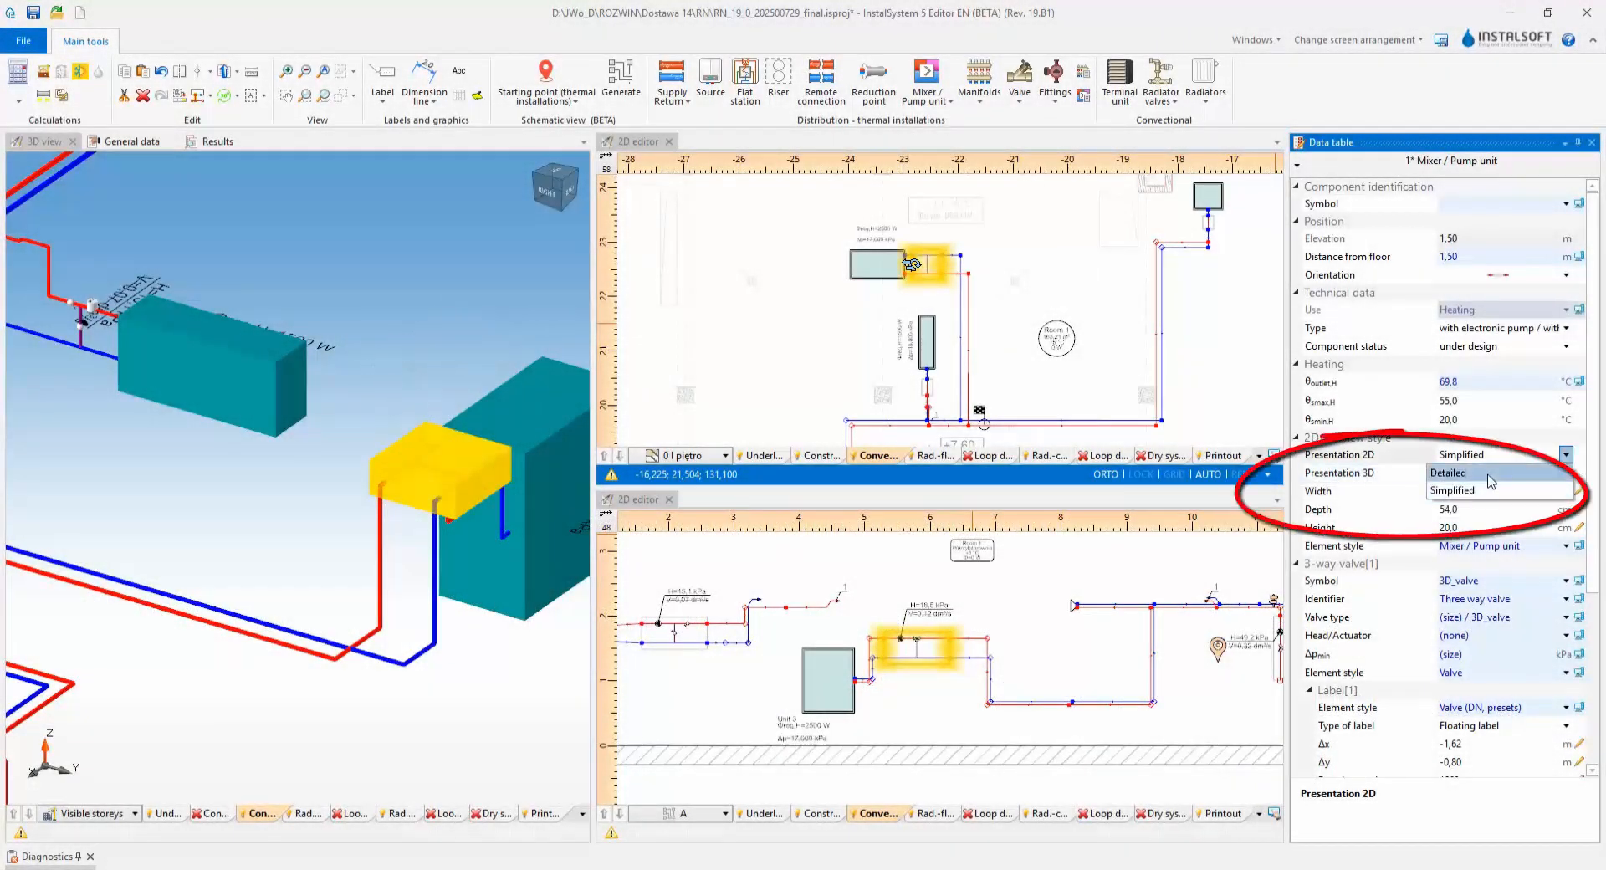
{"action": "left_click", "coordinate": [1548, 473]}
{"action": "left_click", "coordinate": [1565, 472]}
{"action": "left_click", "coordinate": [1544, 508]}
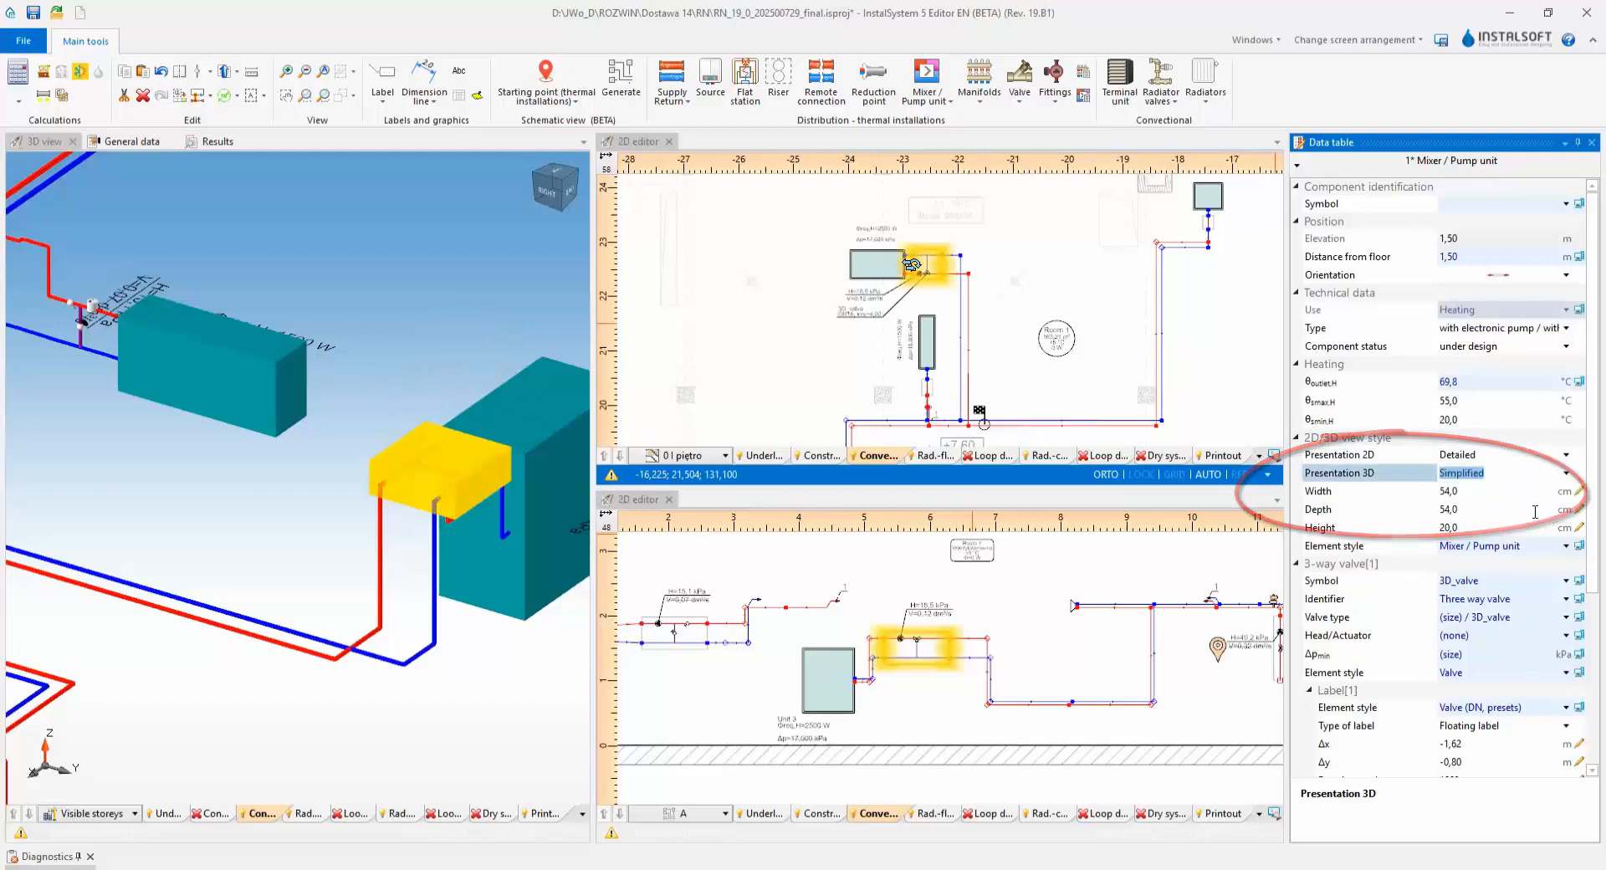
Set the presentation of the same Mixer / Pump unit in the schematic view to Simplified and deselect it
{"action": "left_click", "coordinate": [956, 673]}
{"action": "left_click", "coordinate": [922, 660]}
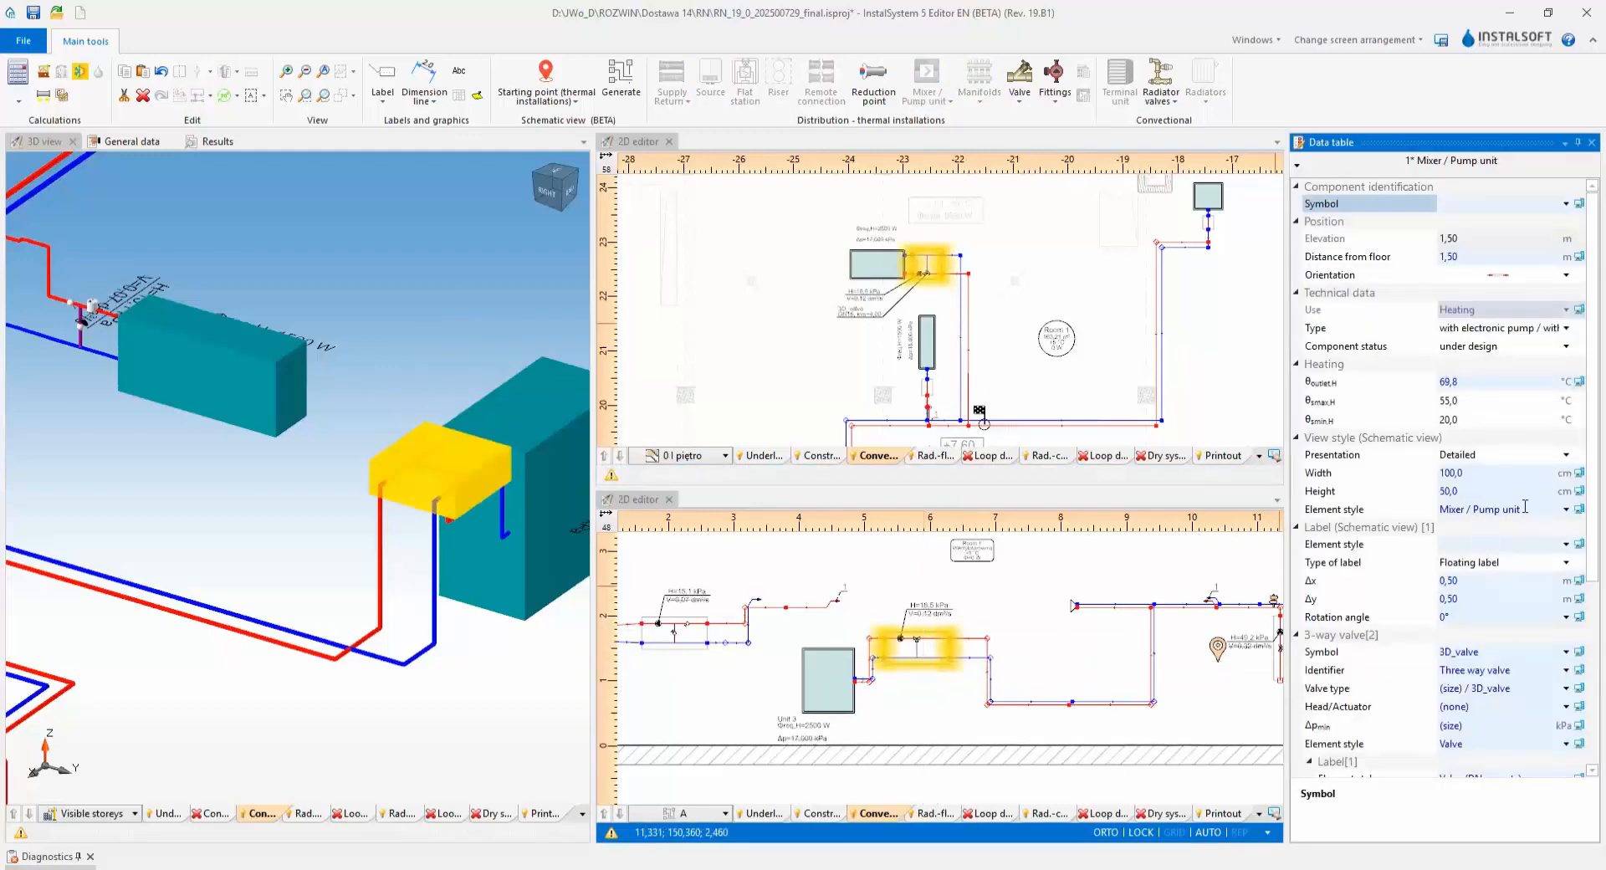
{"action": "left_click", "coordinate": [1565, 454]}
{"action": "left_click", "coordinate": [1472, 492]}
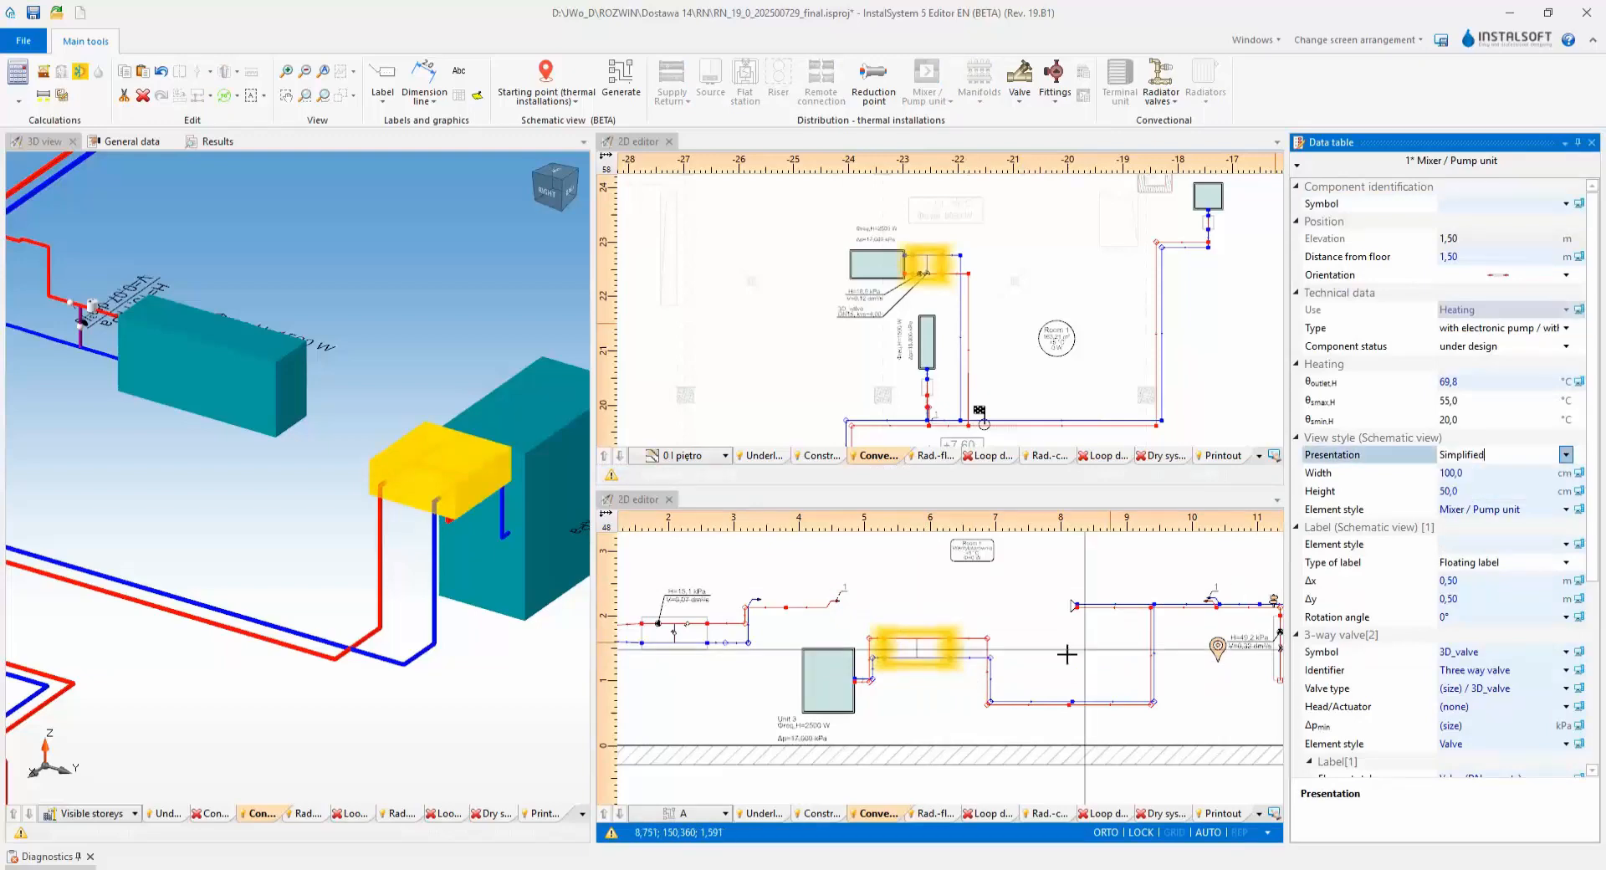
{"action": "left_click", "coordinate": [953, 698]}
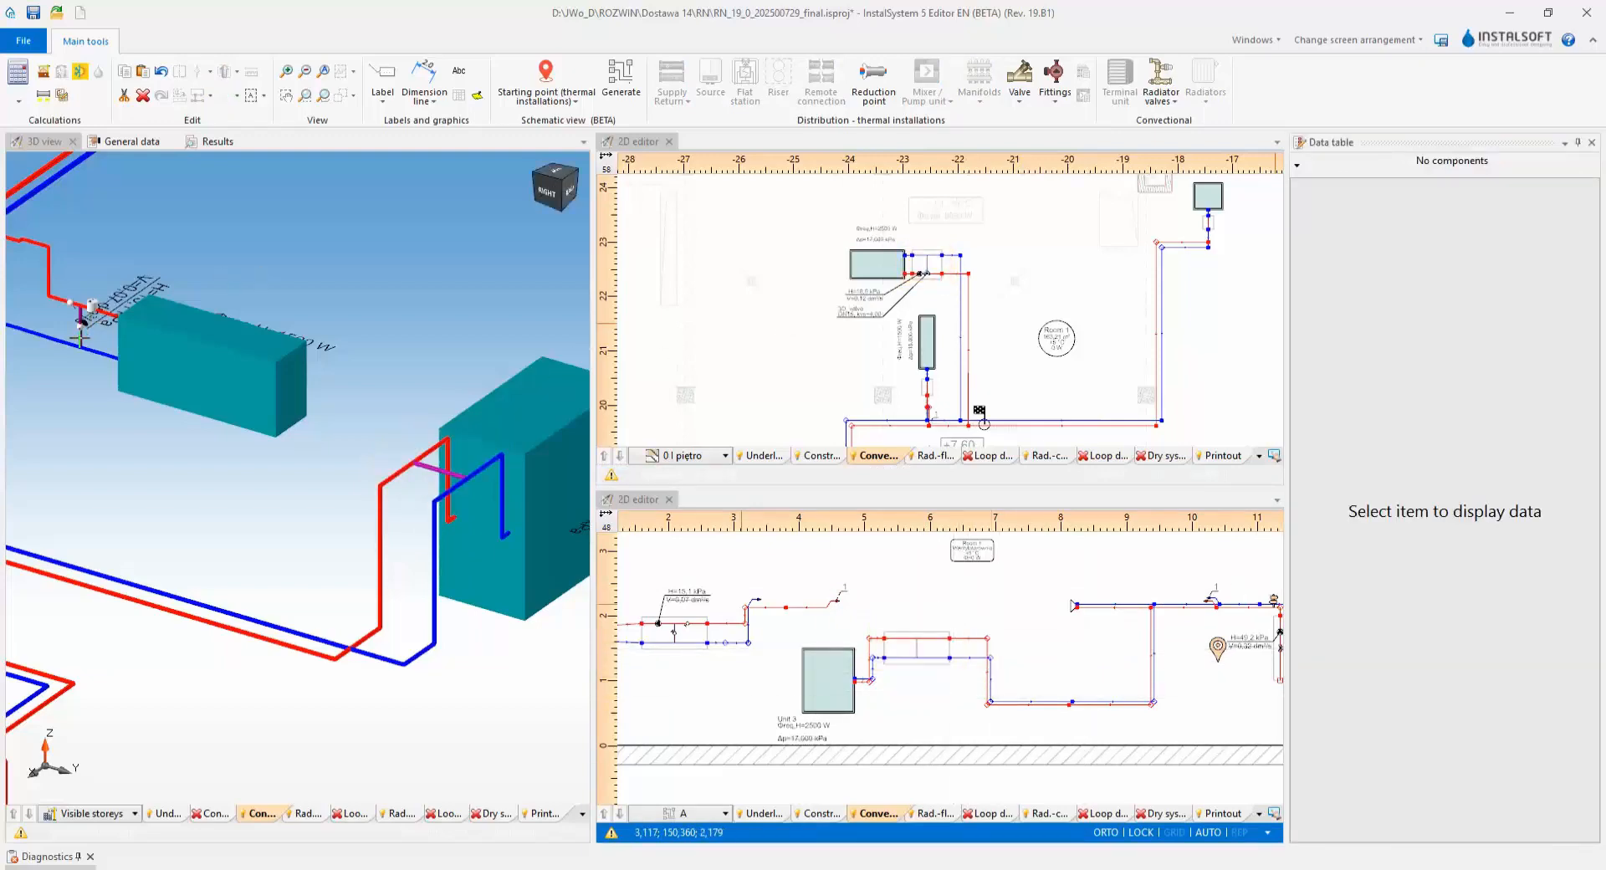
Set the 2D presentation of the Mixer / Pump unit below the vertical terminal unit to Detailed and deselect it
{"action": "left_click", "coordinate": [916, 395]}
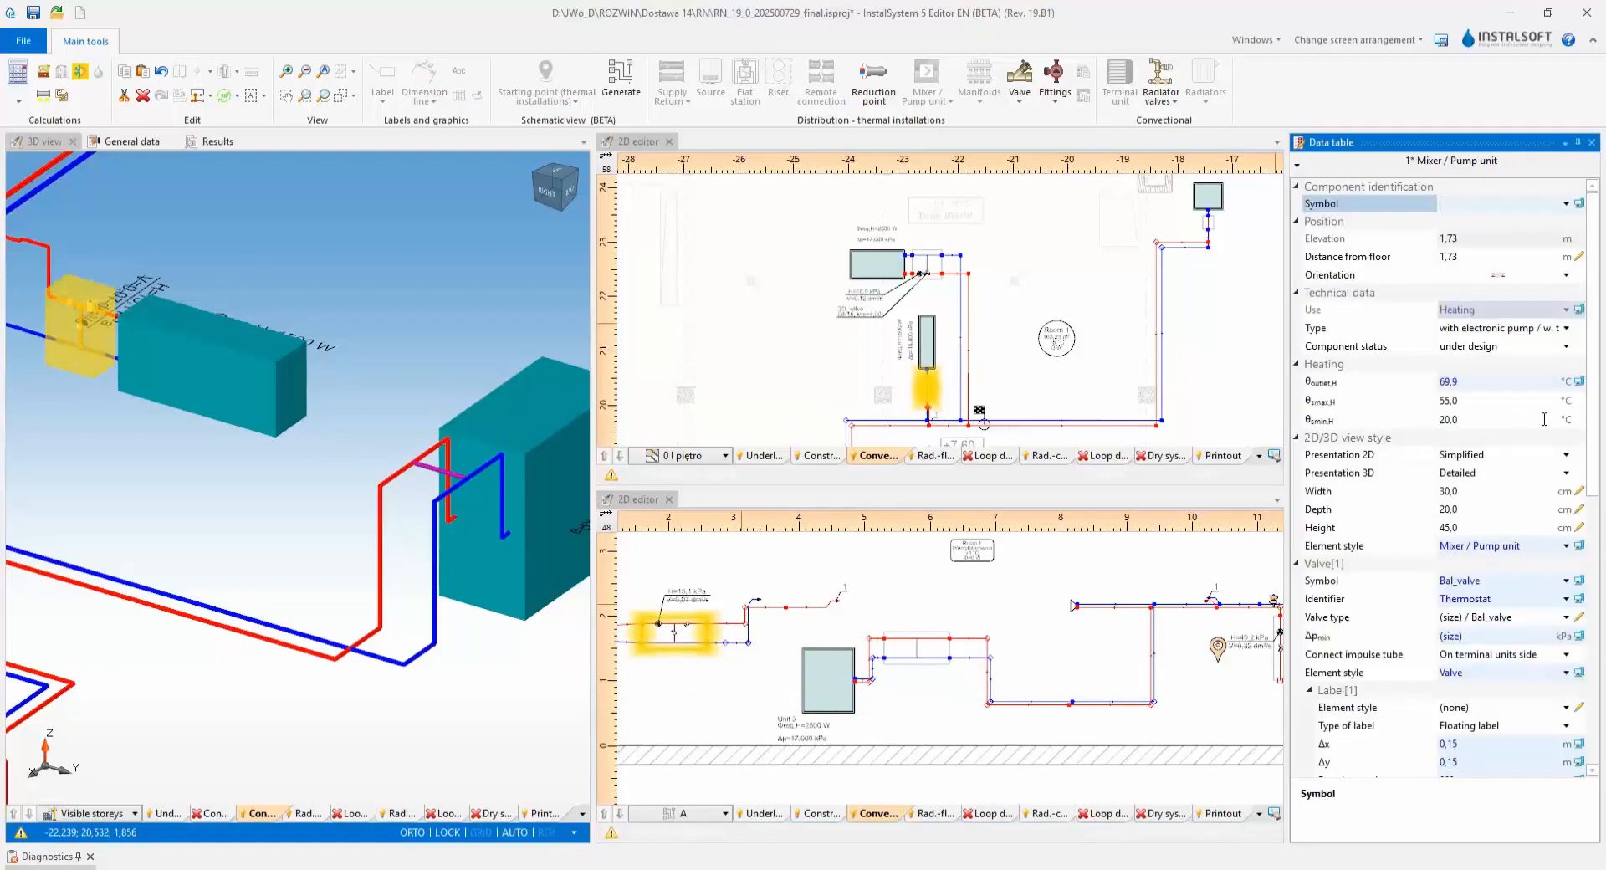
{"action": "left_click", "coordinate": [1566, 455]}
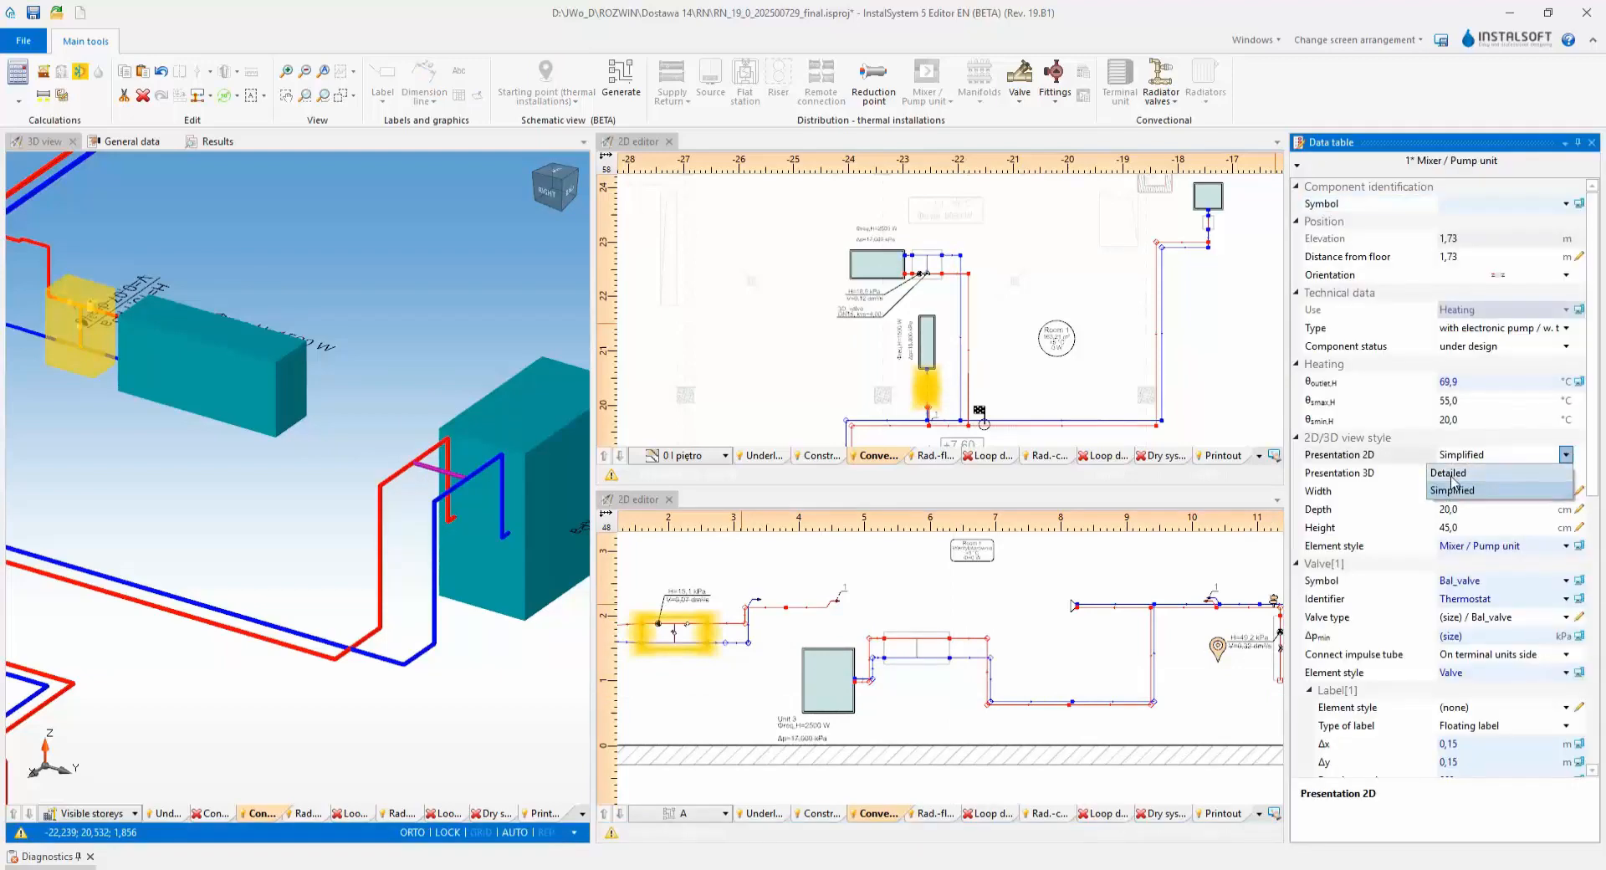
{"action": "left_click", "coordinate": [1450, 473]}
{"action": "scroll", "coordinate": [937, 394], "scroll_direction": "up", "scroll_amount": 5}
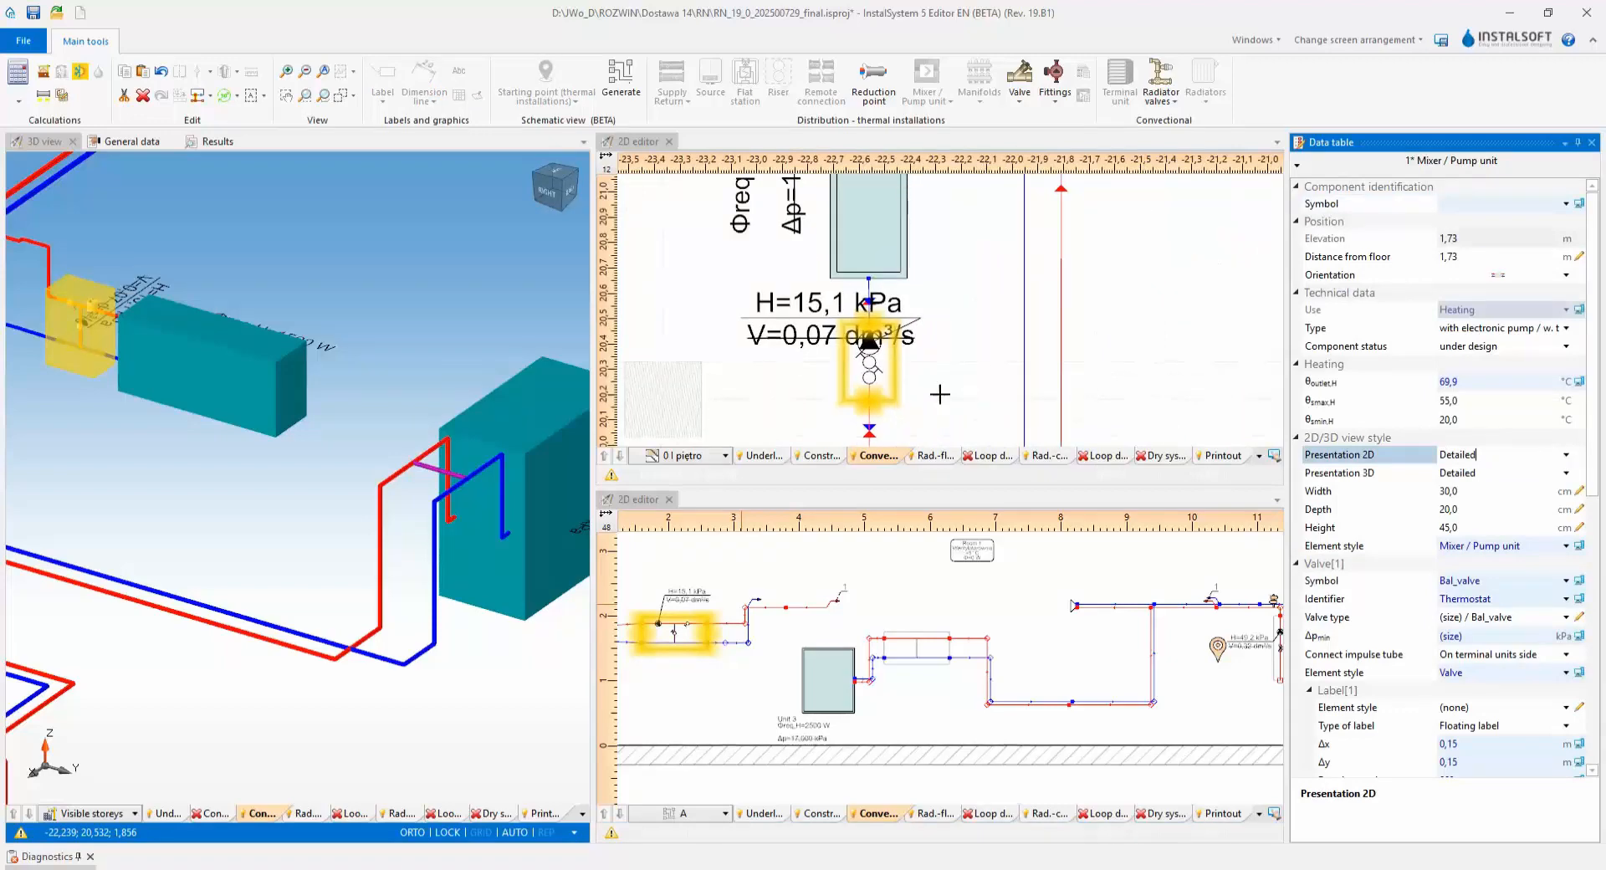
{"action": "scroll", "coordinate": [939, 394], "scroll_direction": "down", "scroll_amount": 3}
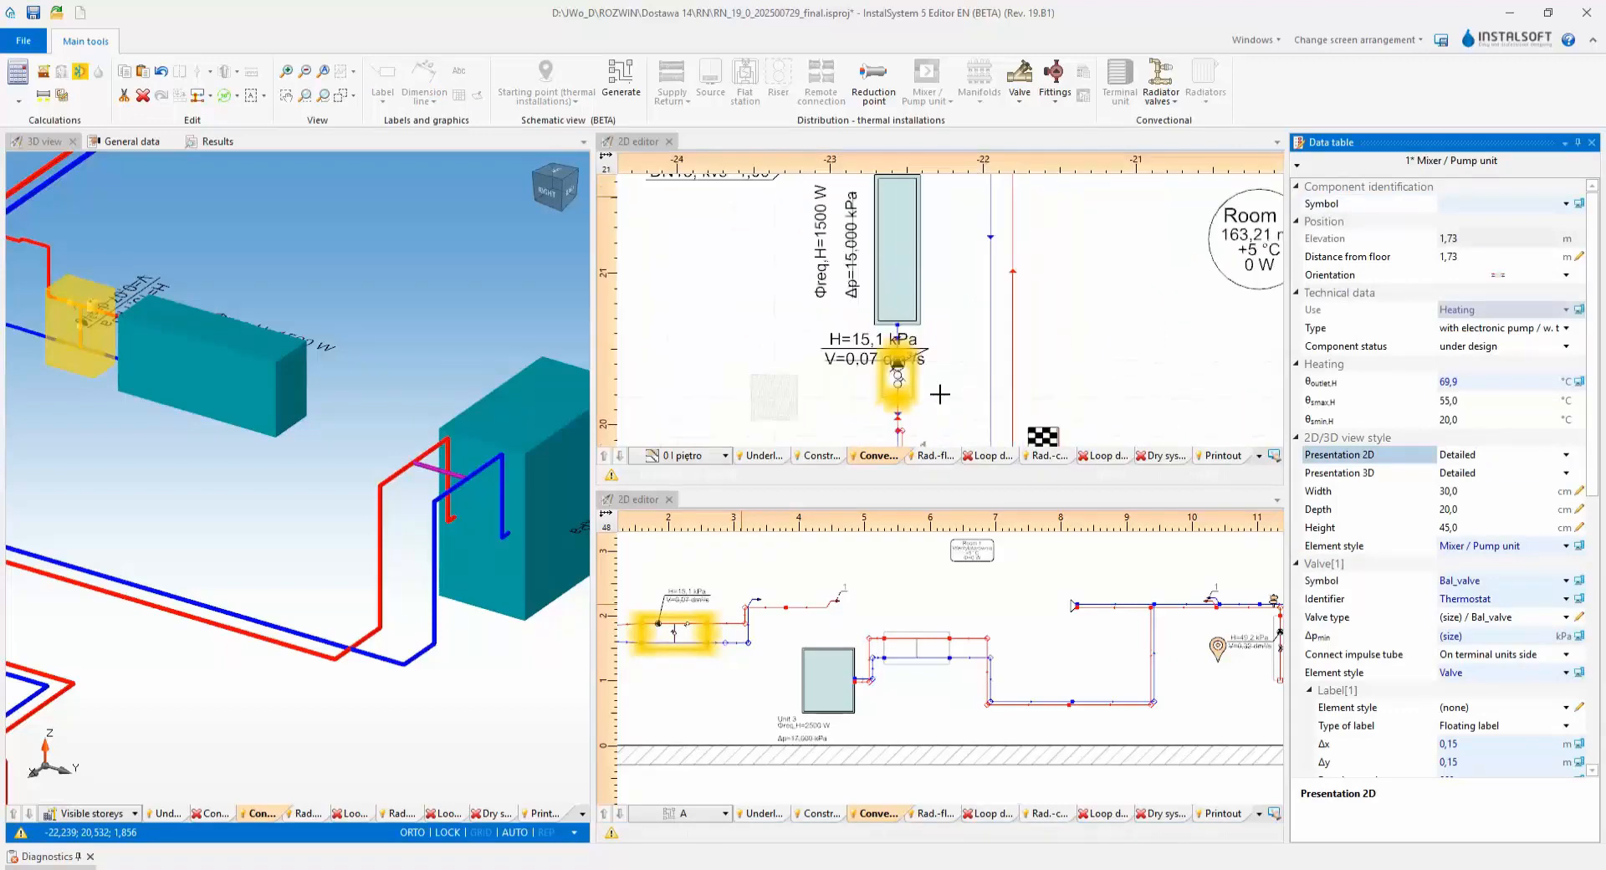
{"action": "left_click", "coordinate": [1079, 384]}
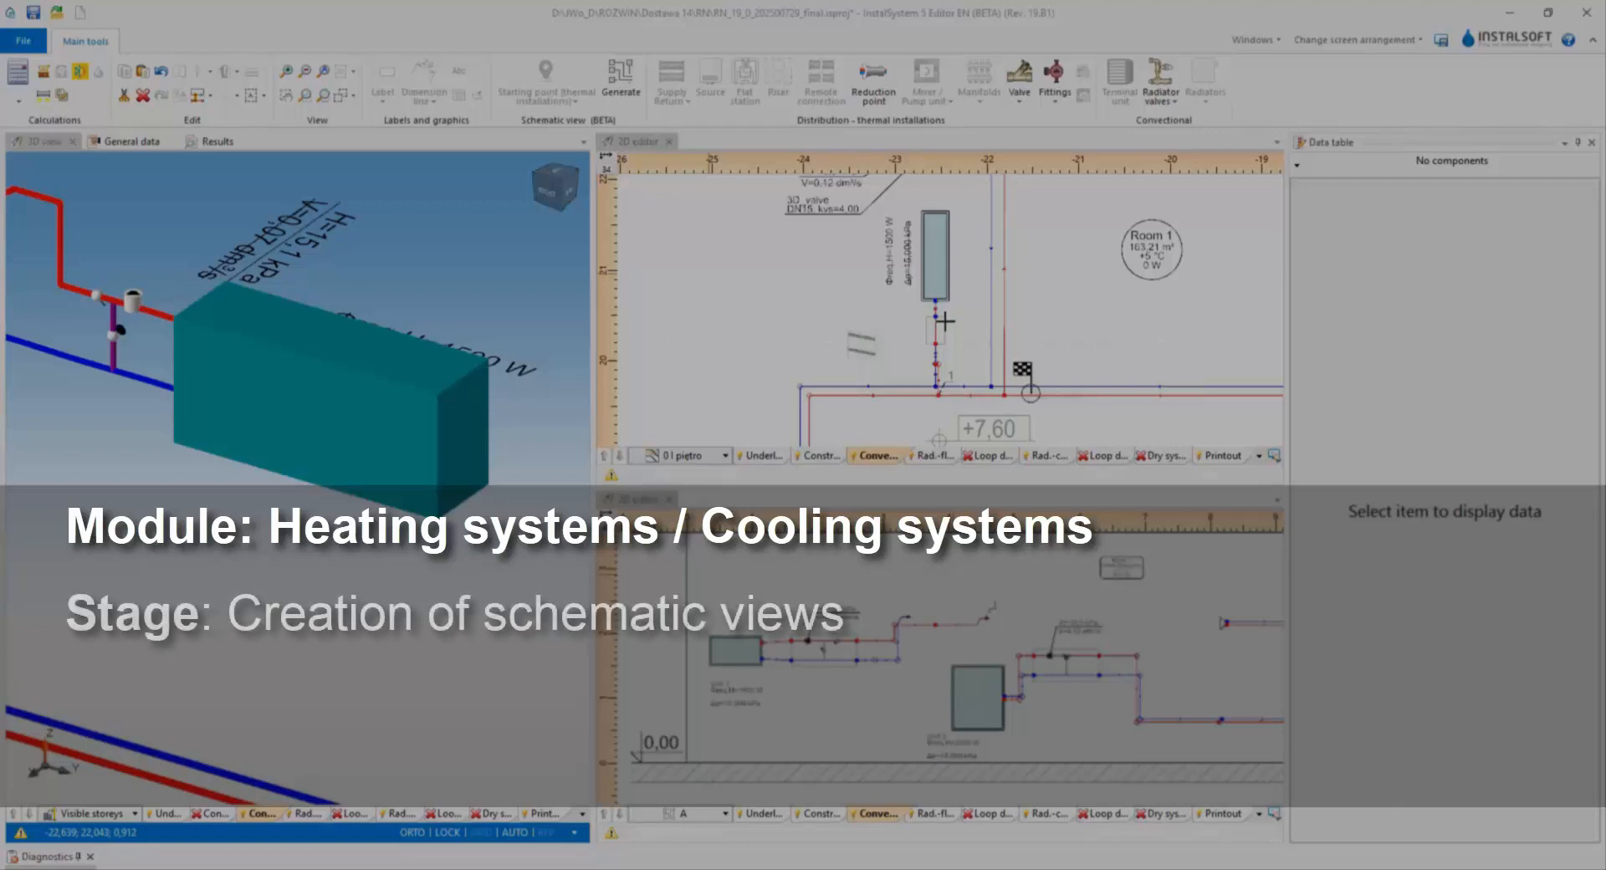
Set the width of the Mixer / Pump unit beside Unit 1 in the schematic view to 80 cm
{"action": "left_click", "coordinate": [937, 320]}
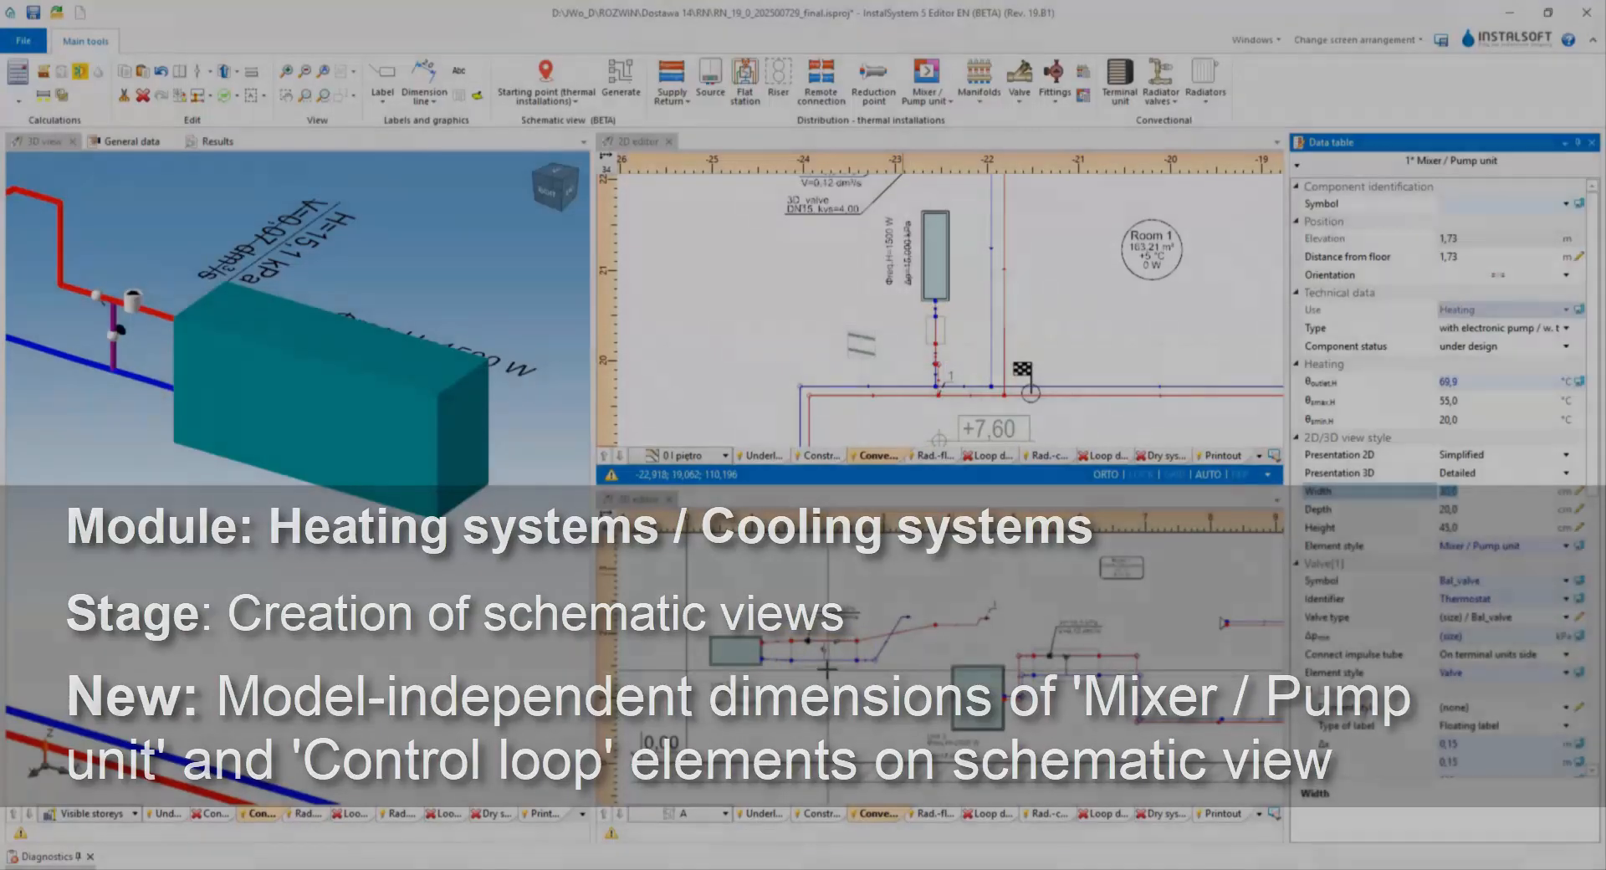
{"action": "left_click", "coordinate": [824, 665]}
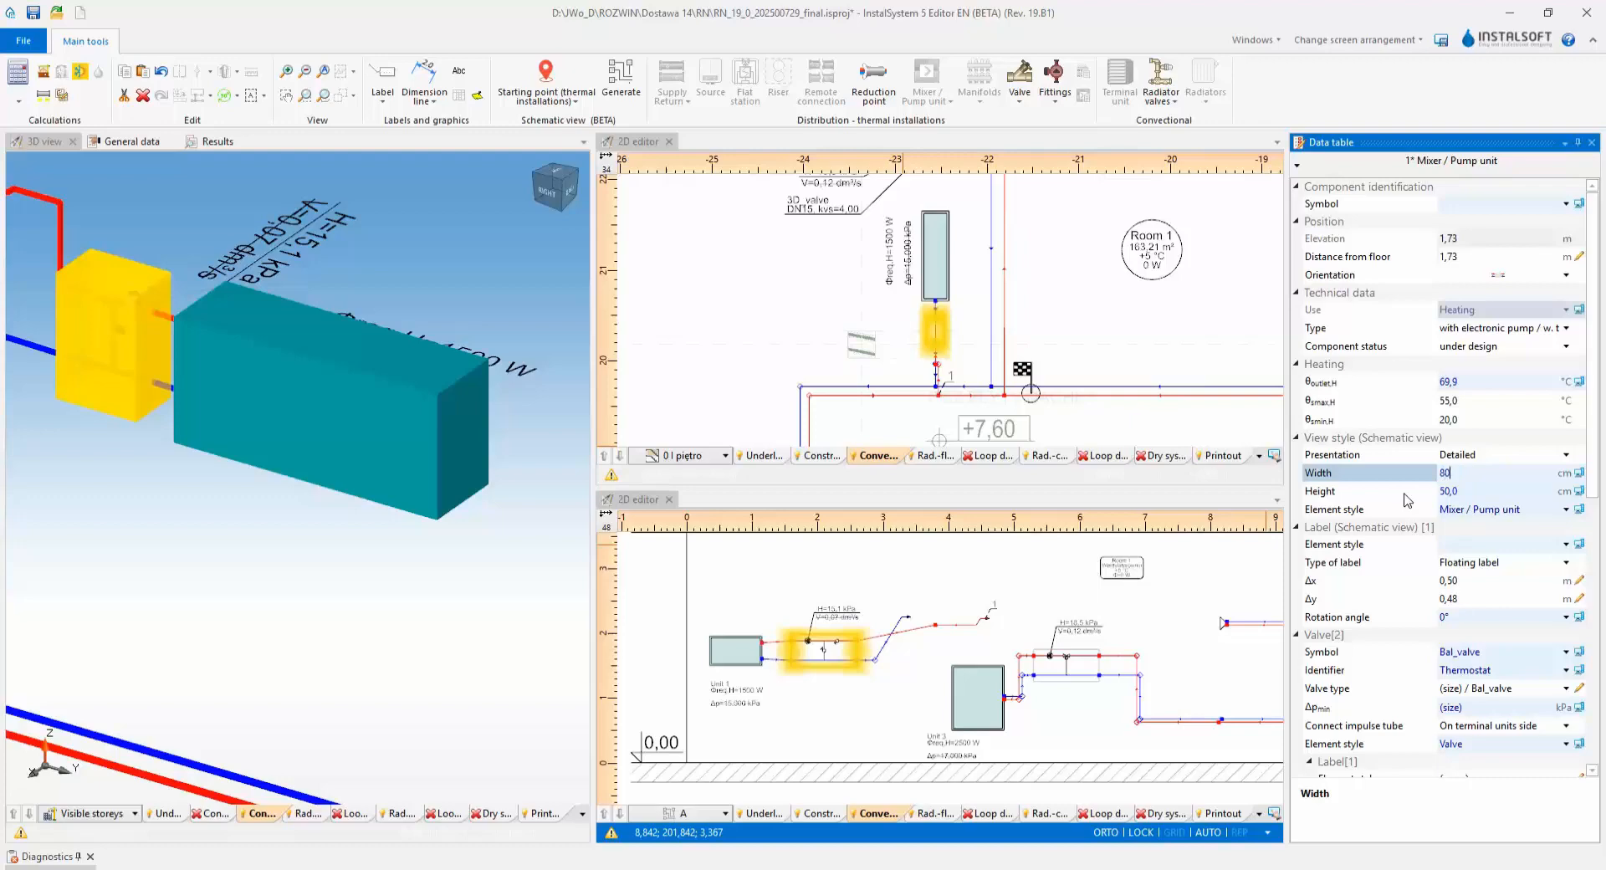
{"action": "left_click", "coordinate": [877, 728]}
{"action": "scroll", "coordinate": [1088, 657], "scroll_direction": "down", "scroll_amount": 3}
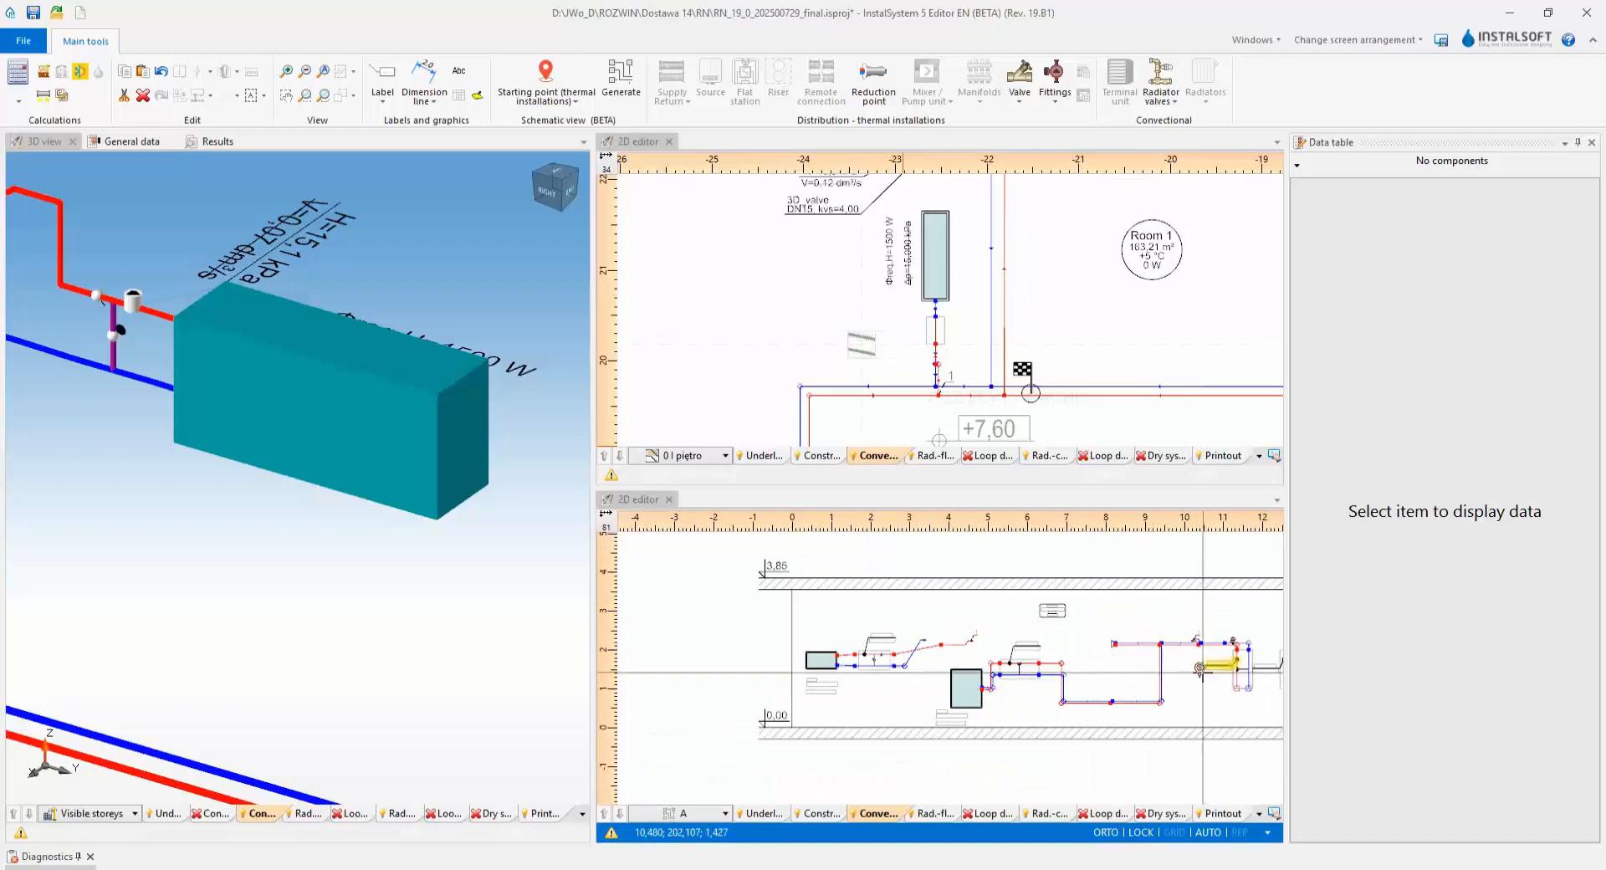
Examine the default width and height of mixers in the data of starting point A in the schematic view
{"action": "left_click", "coordinate": [1201, 669]}
{"action": "left_click", "coordinate": [1199, 667]}
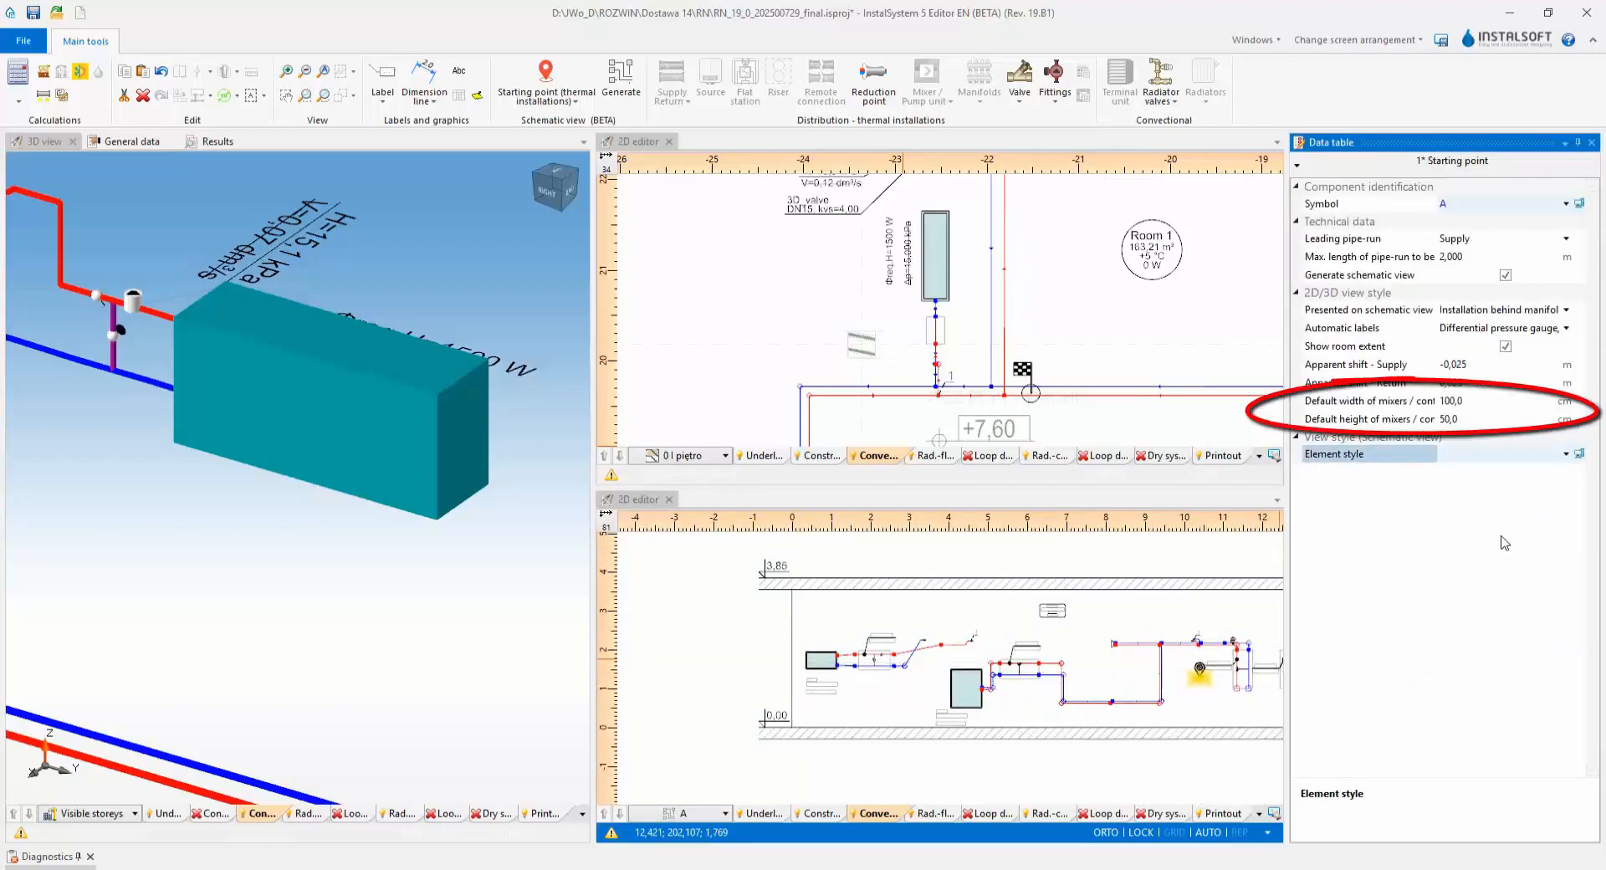
{"action": "left_click", "coordinate": [1025, 676]}
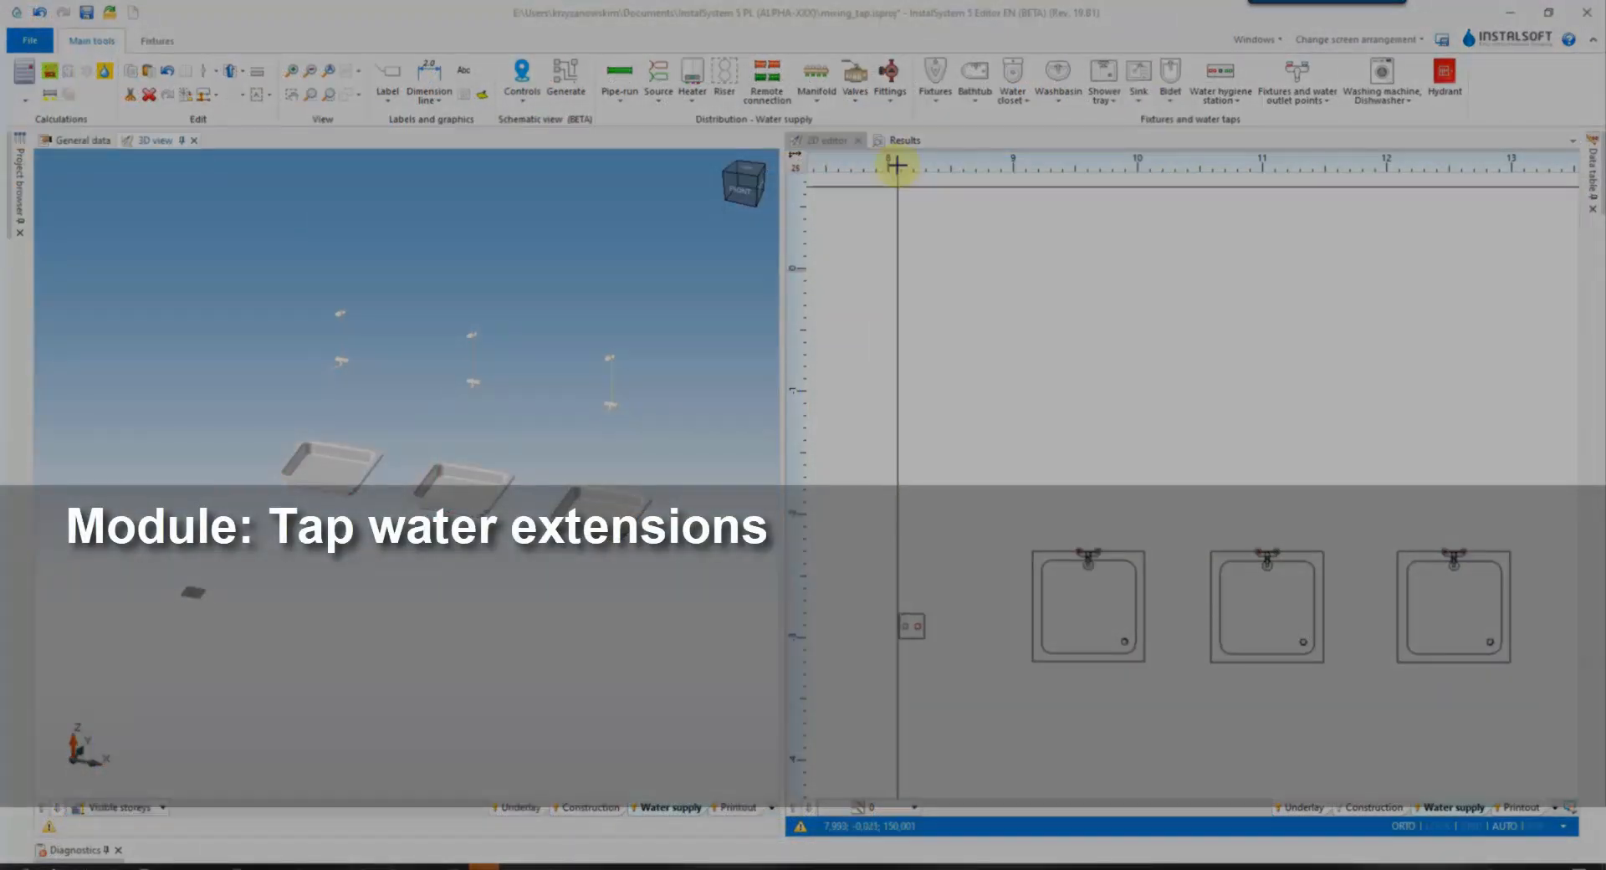
Insert a mixing valve in the plan above the water source, away from the shower trays
{"action": "left_click", "coordinate": [856, 102]}
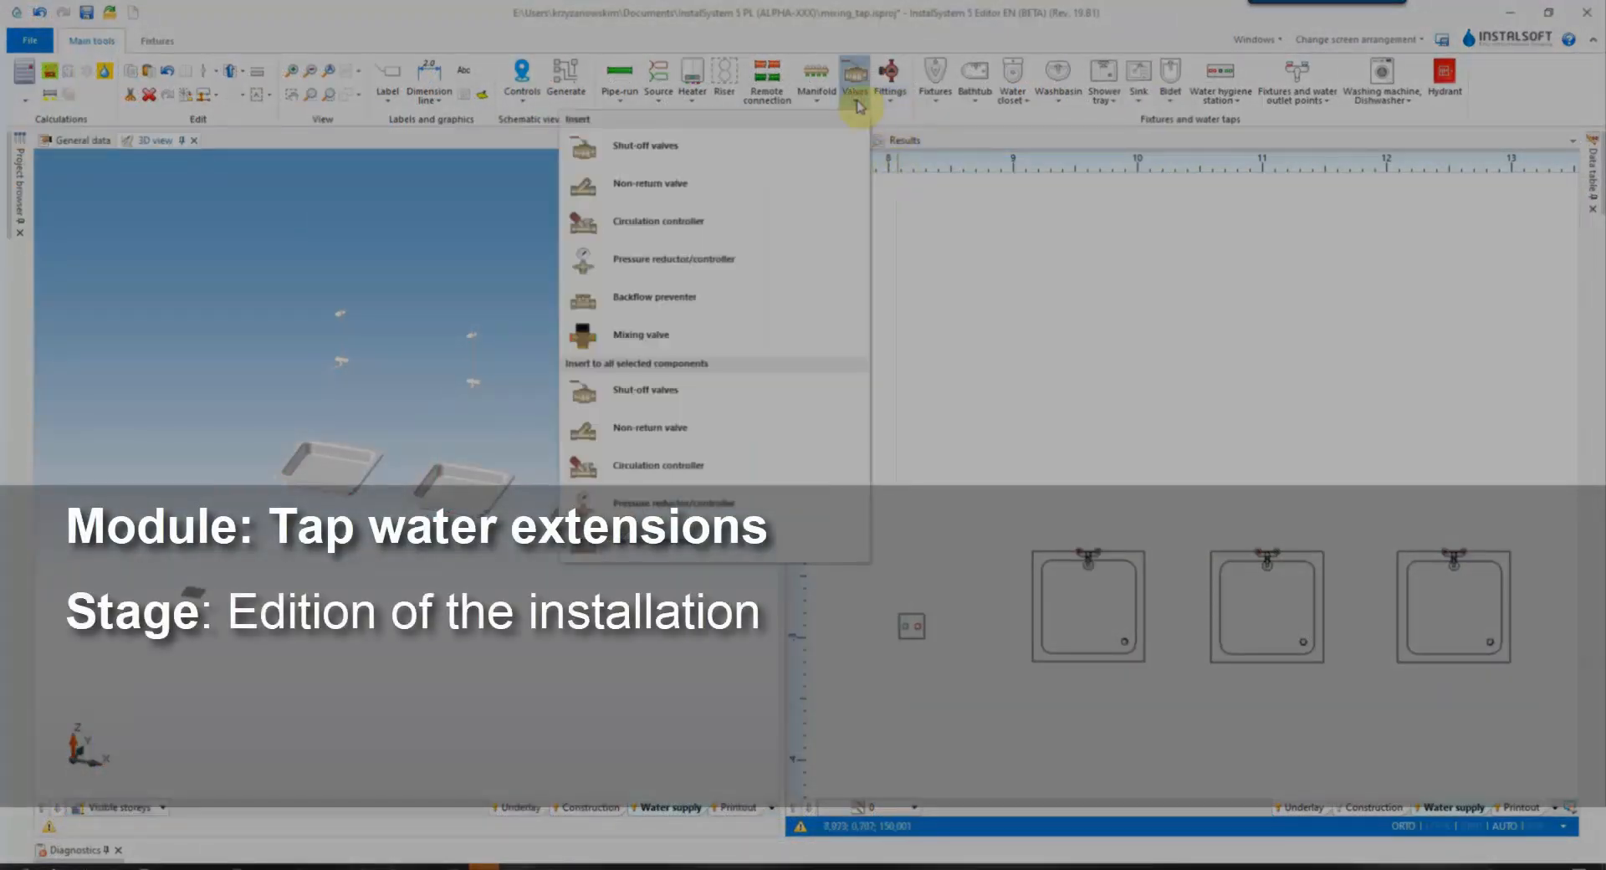
{"action": "left_click", "coordinate": [759, 343]}
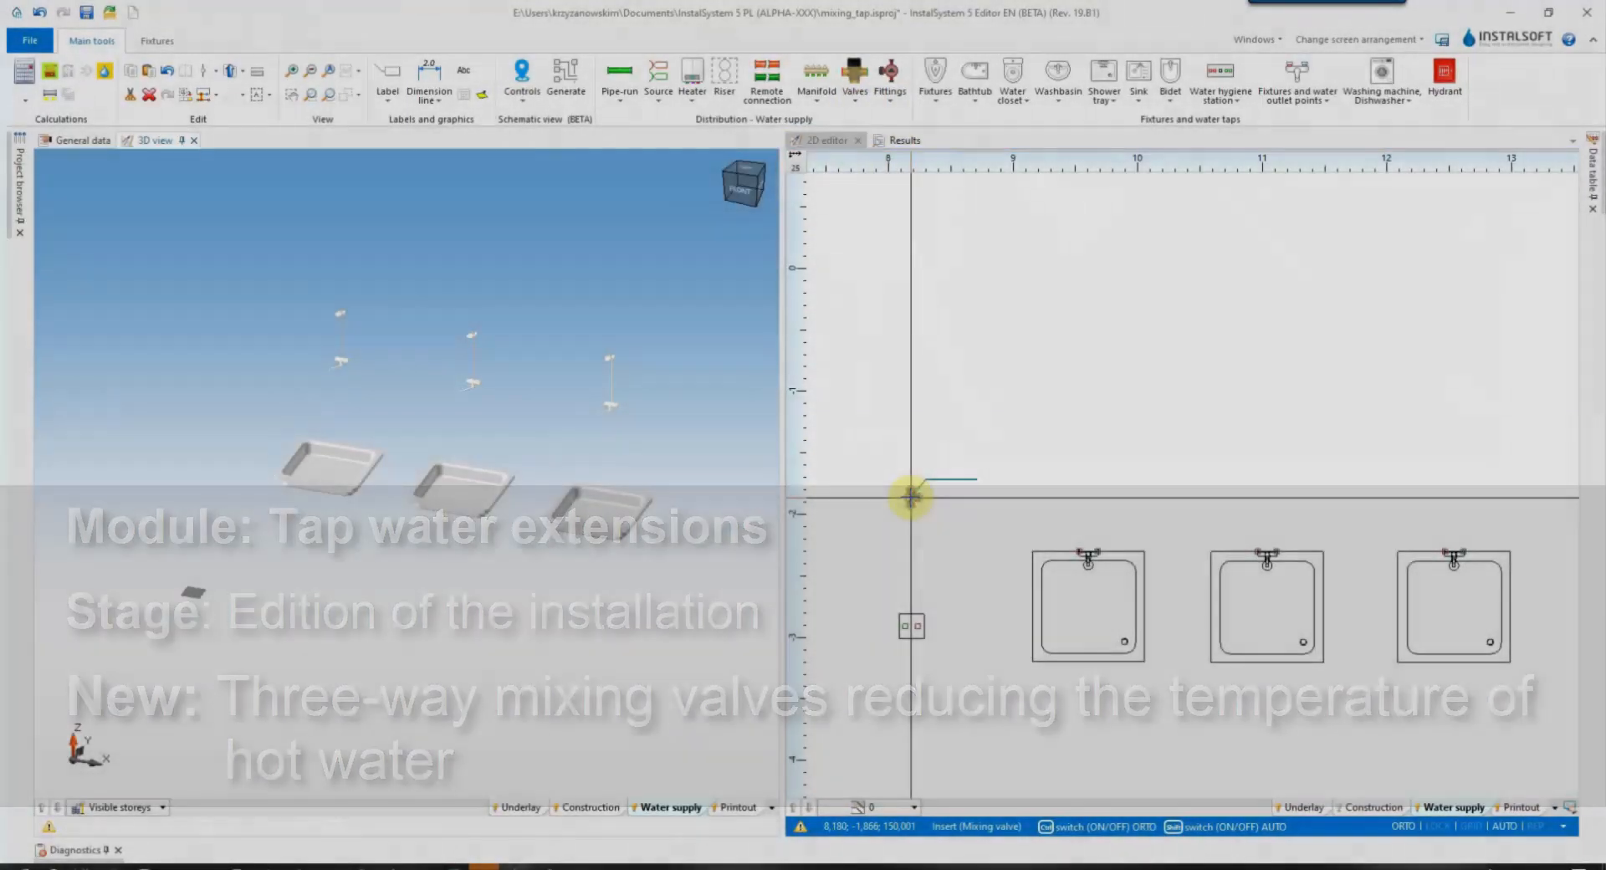
{"action": "left_click", "coordinate": [914, 503]}
Rotate the mixing valve so its third port faces the water source and shift it to line up with the source's connections
{"action": "scroll", "coordinate": [911, 502], "scroll_direction": "up", "scroll_amount": 4}
{"action": "scroll", "coordinate": [931, 483], "scroll_direction": "up", "scroll_amount": 2}
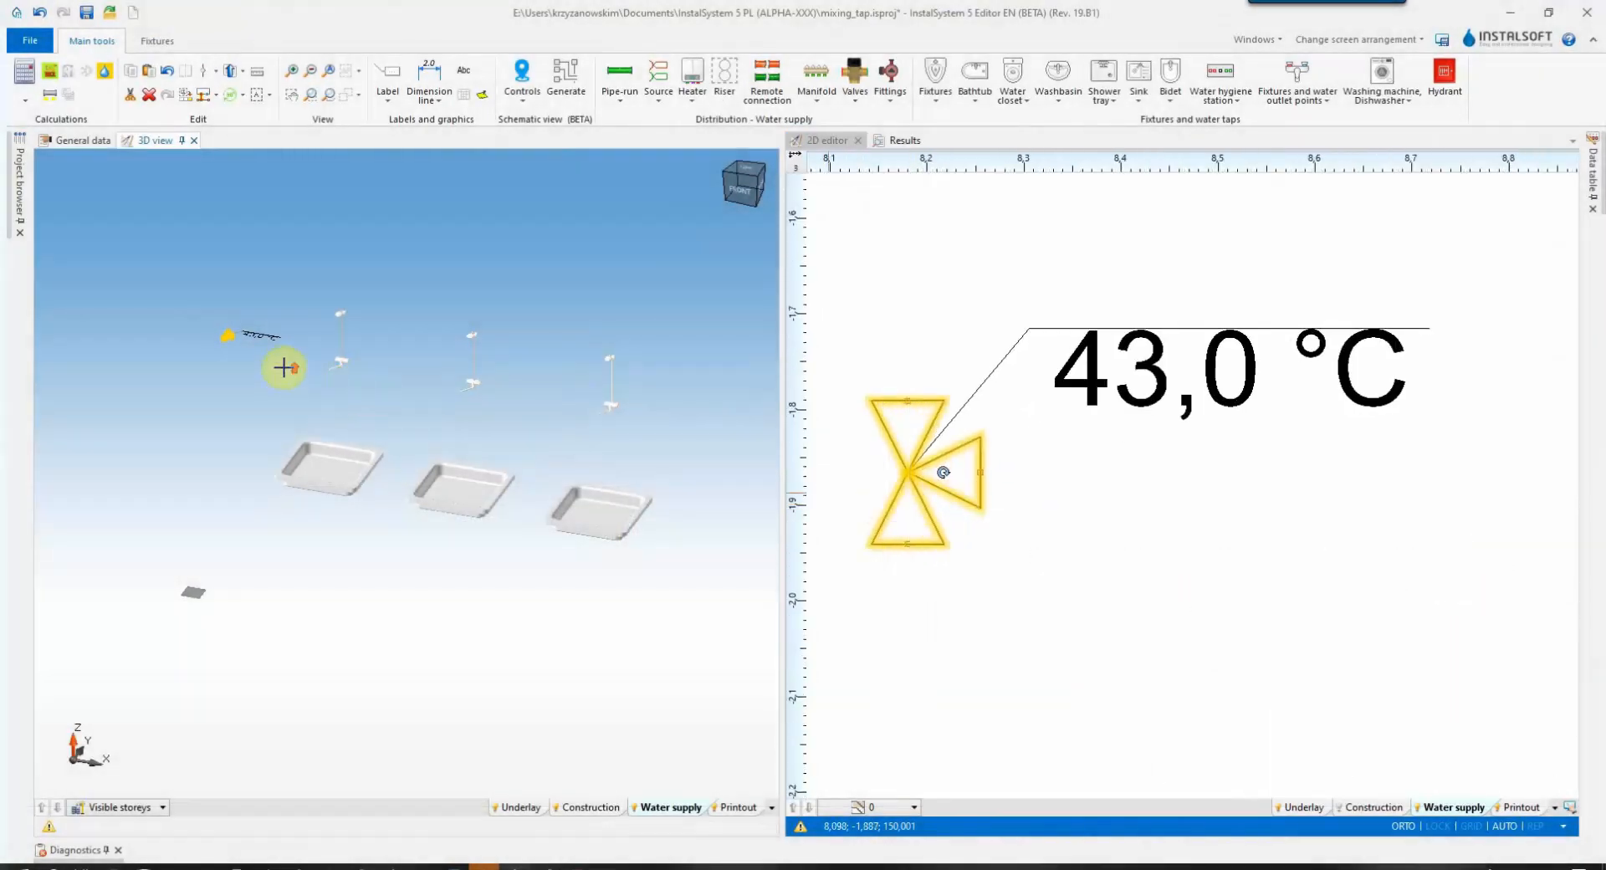
{"action": "scroll", "coordinate": [215, 333], "scroll_direction": "up", "scroll_amount": 4}
{"action": "middle_click_drag", "start_coordinate": [306, 374], "coordinate": [296, 393]}
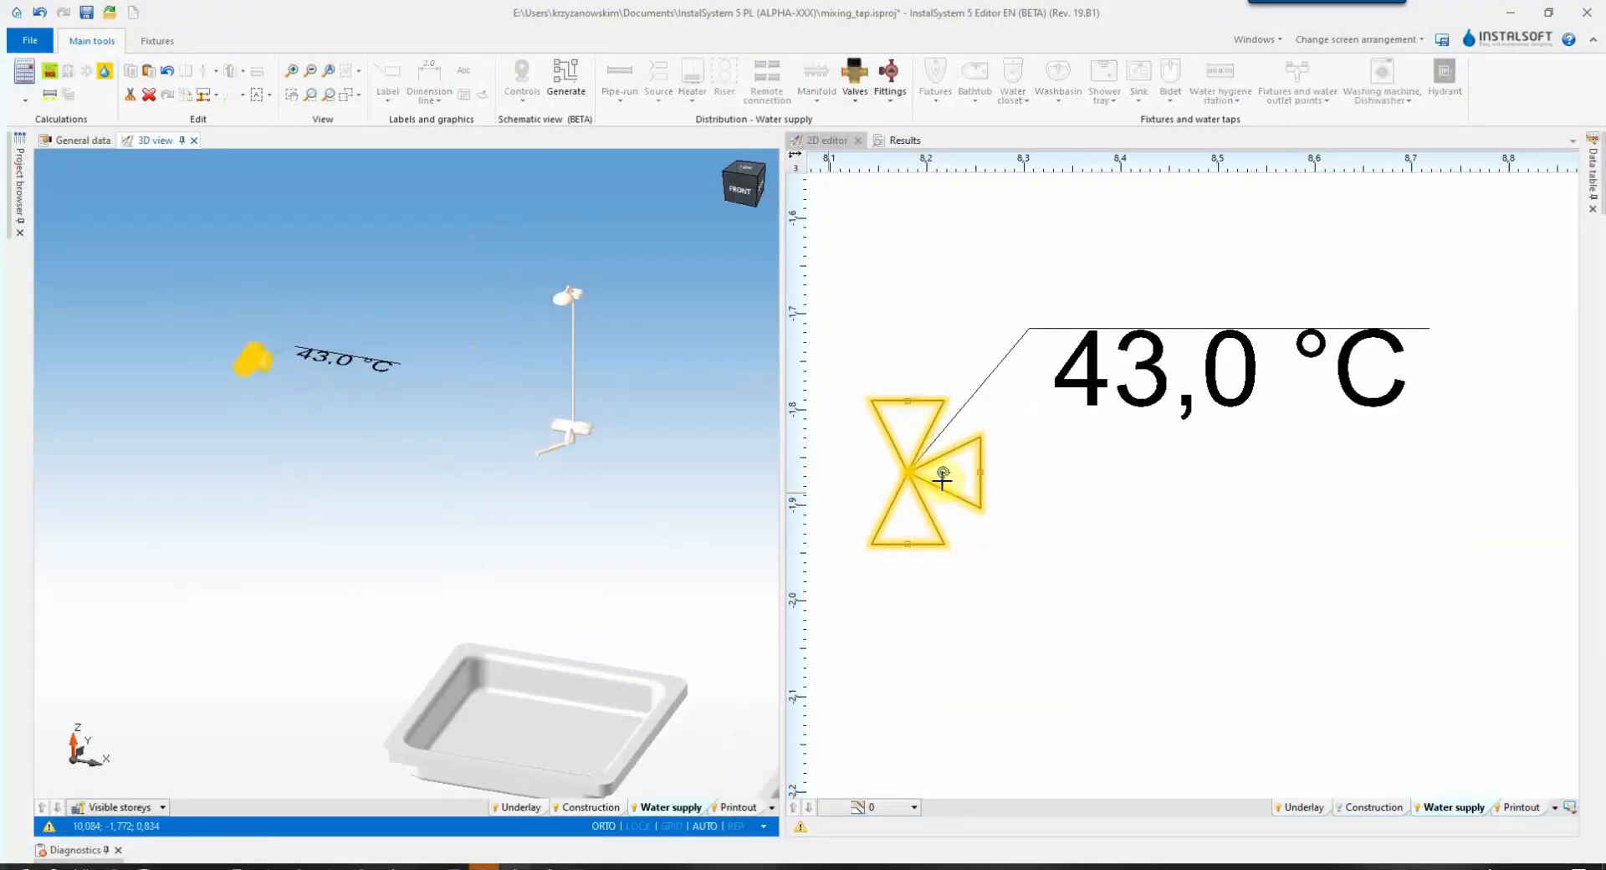
{"action": "left_click", "coordinate": [946, 471]}
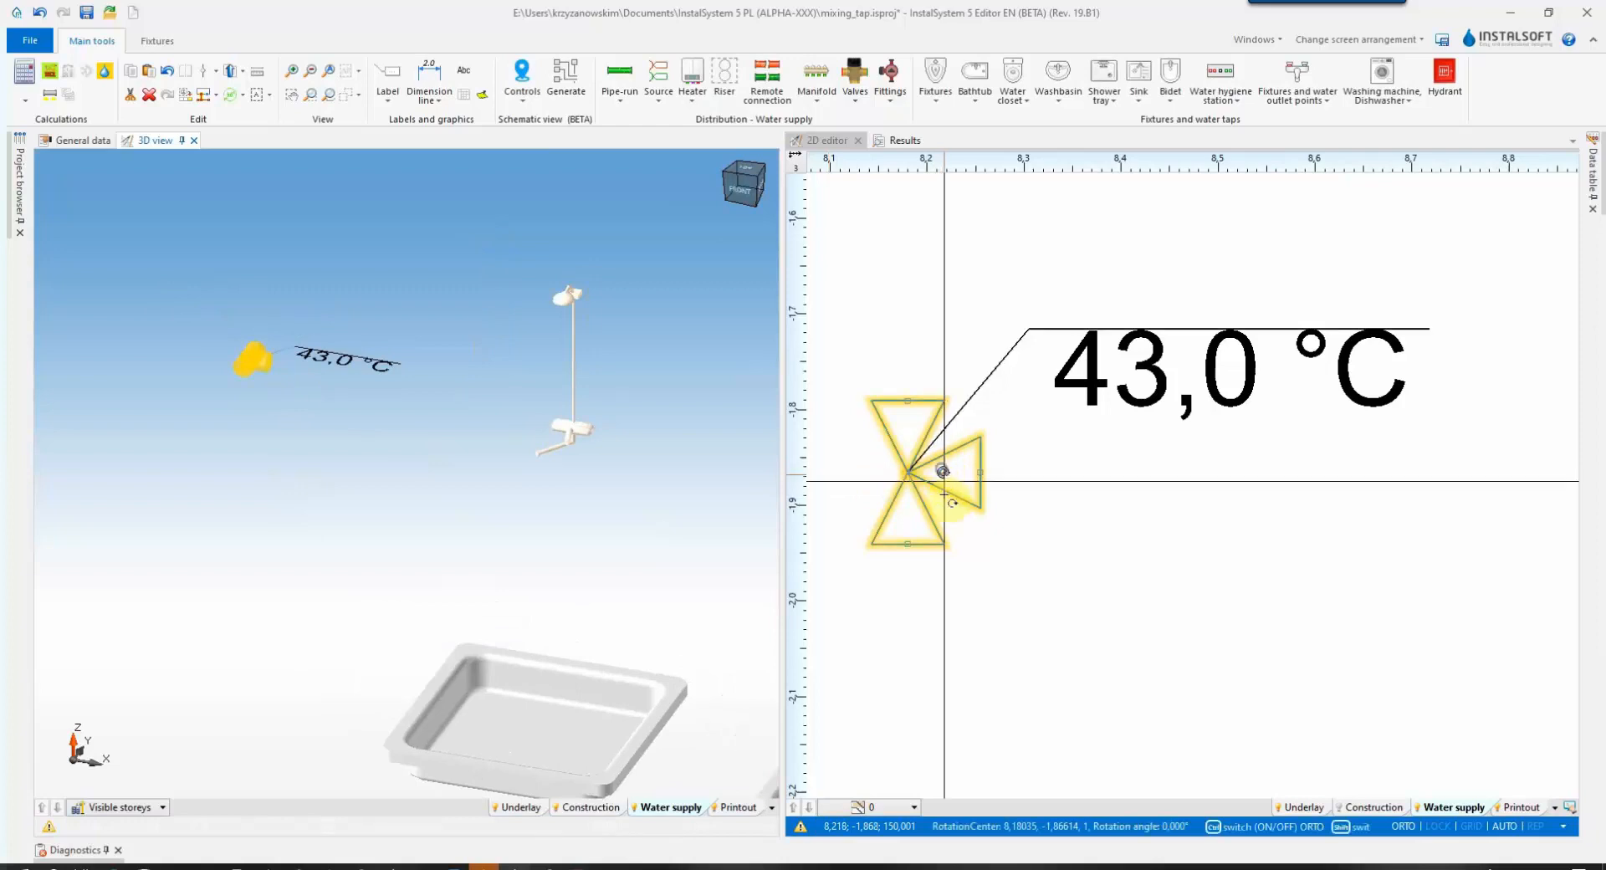
{"action": "scroll", "coordinate": [939, 588], "scroll_direction": "down", "scroll_amount": 5}
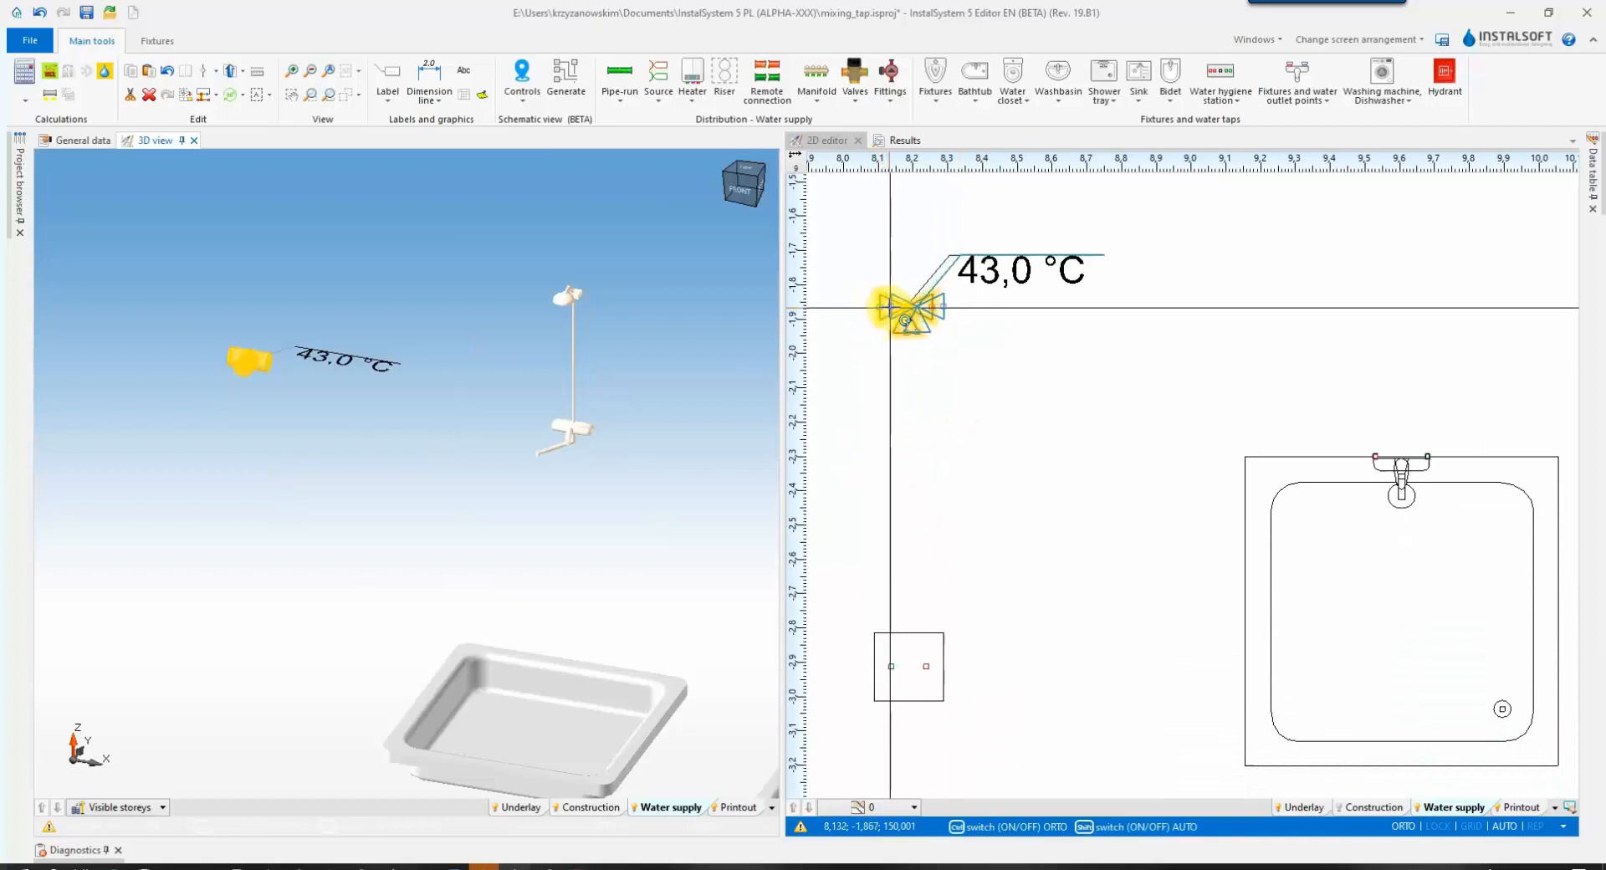
{"action": "left_click", "coordinate": [916, 318]}
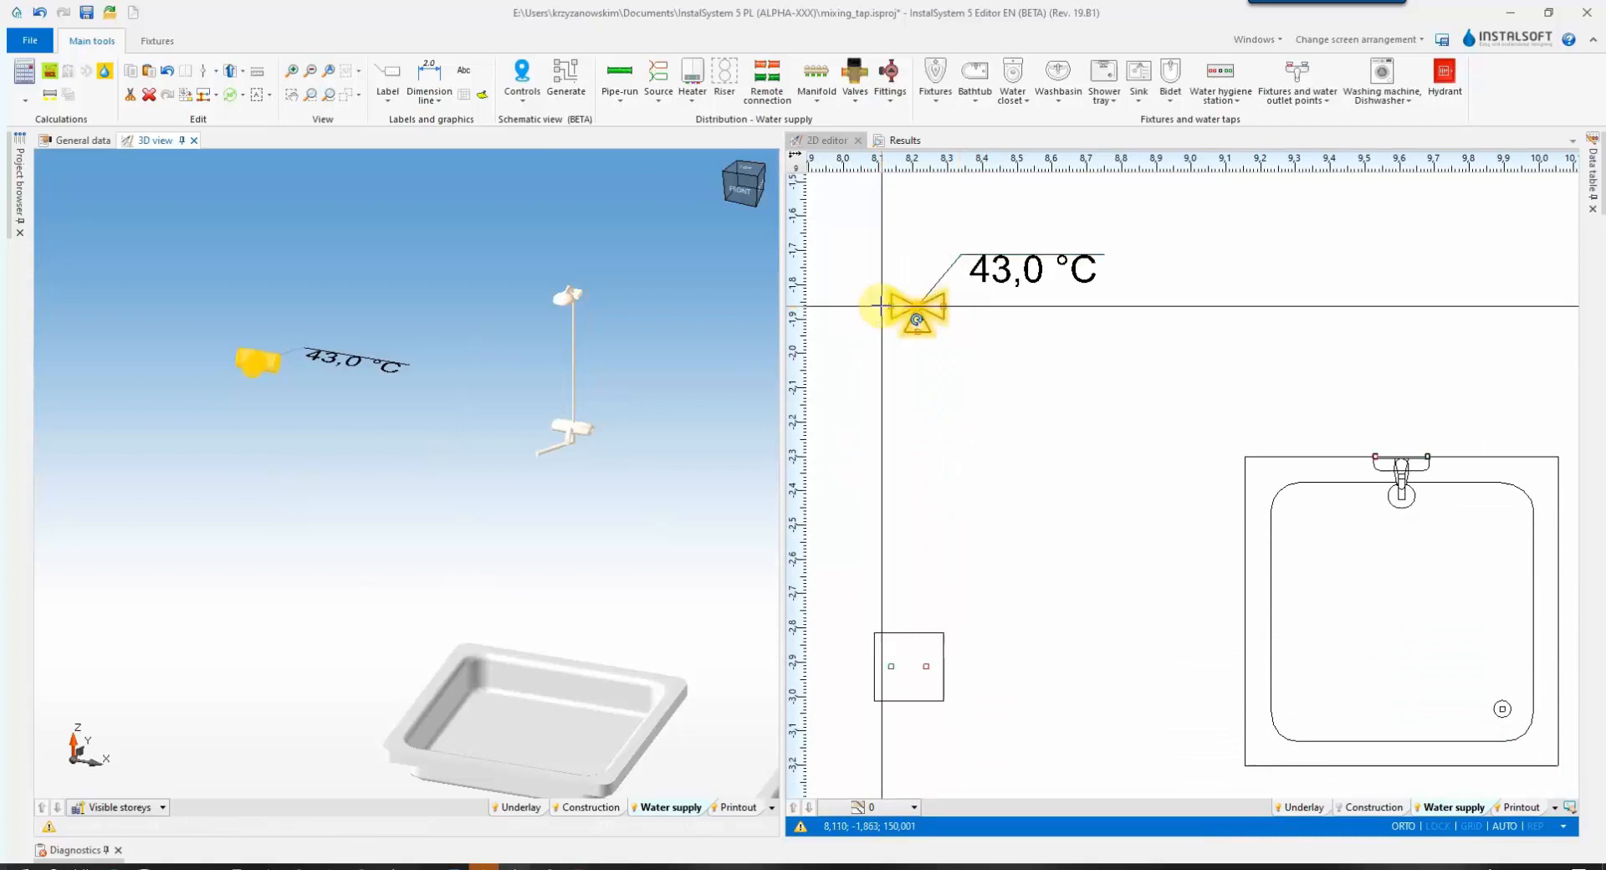
Set the mixing valve's distance from floor to 0,50 m
{"action": "left_click", "coordinate": [1591, 205]}
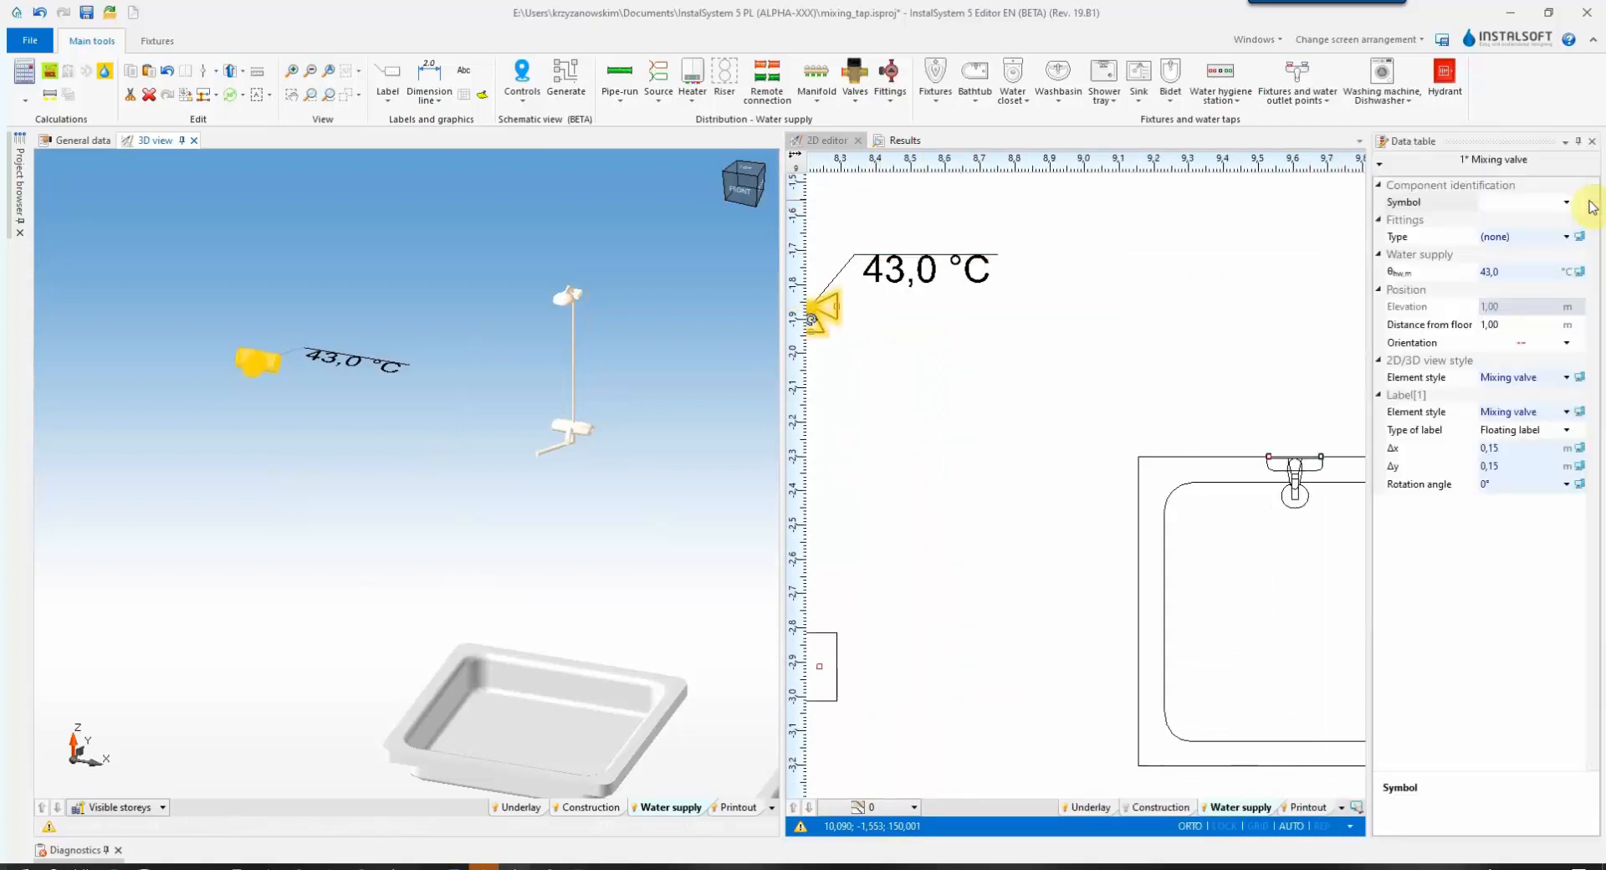
{"action": "left_click", "coordinate": [1522, 326]}
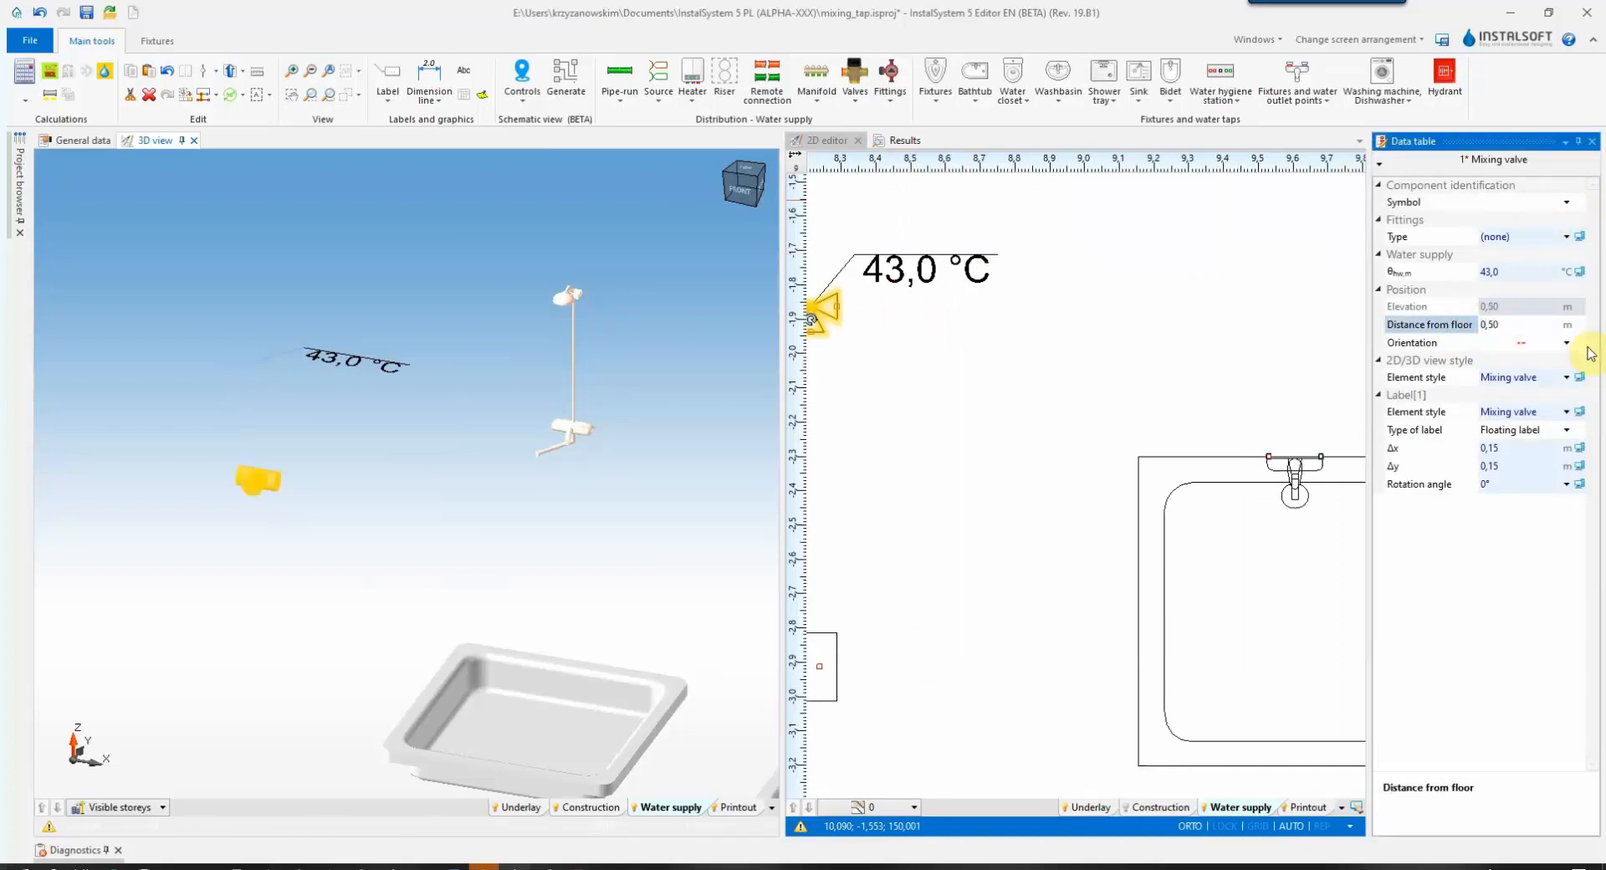
{"action": "left_click", "coordinate": [1578, 142]}
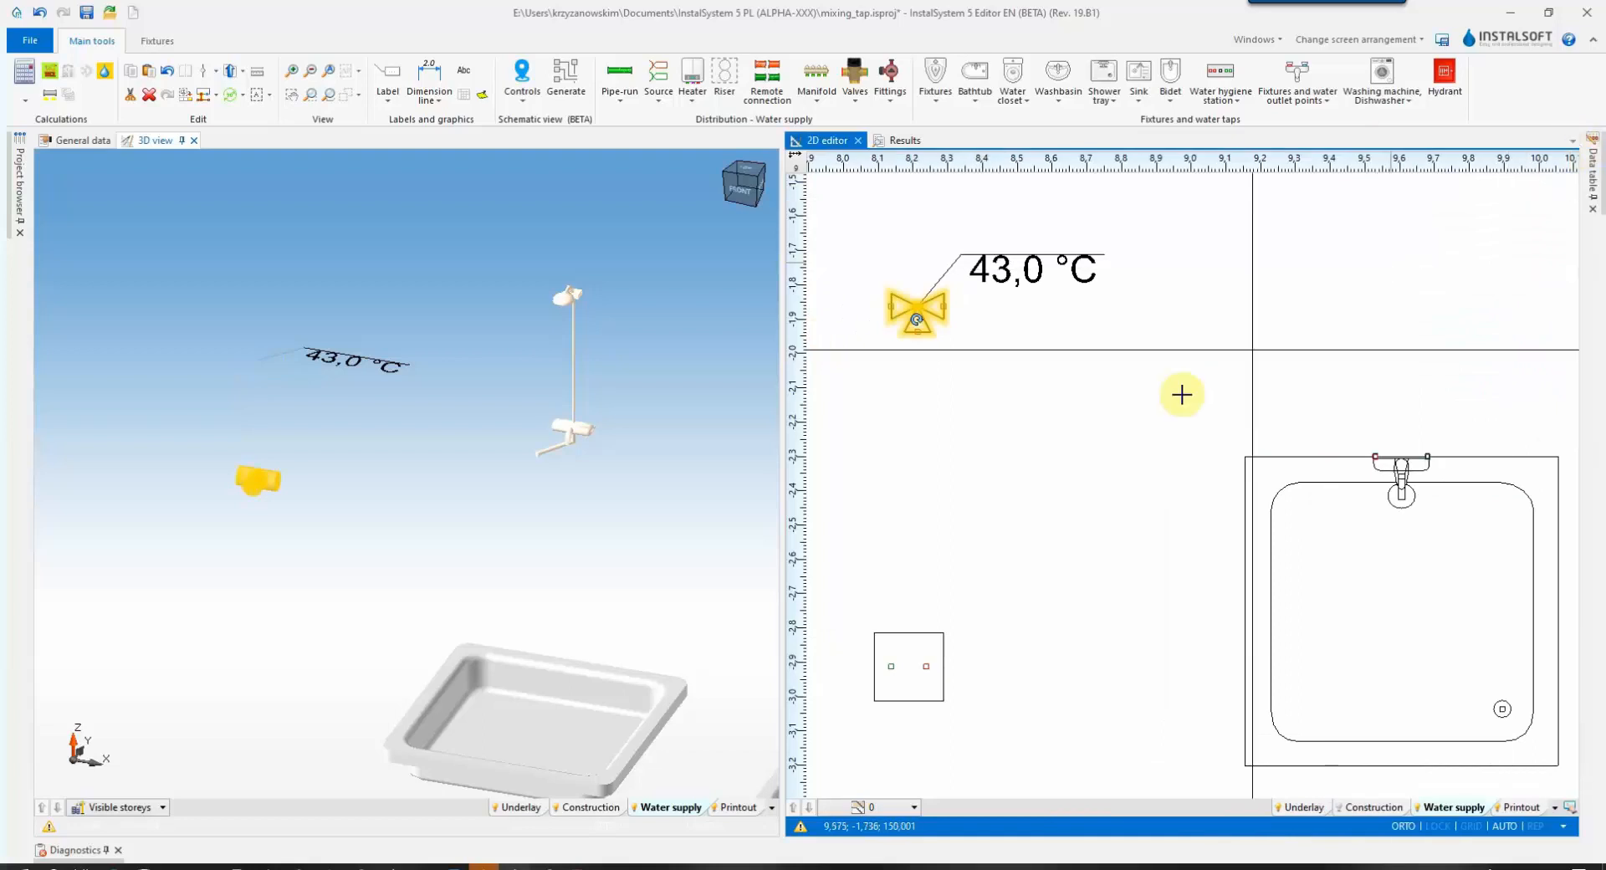
Draw a cold water pipe-run from the source's cold connection to the nearest inlet of the mixing valve
{"action": "left_click", "coordinate": [622, 105]}
{"action": "left_click", "coordinate": [527, 152]}
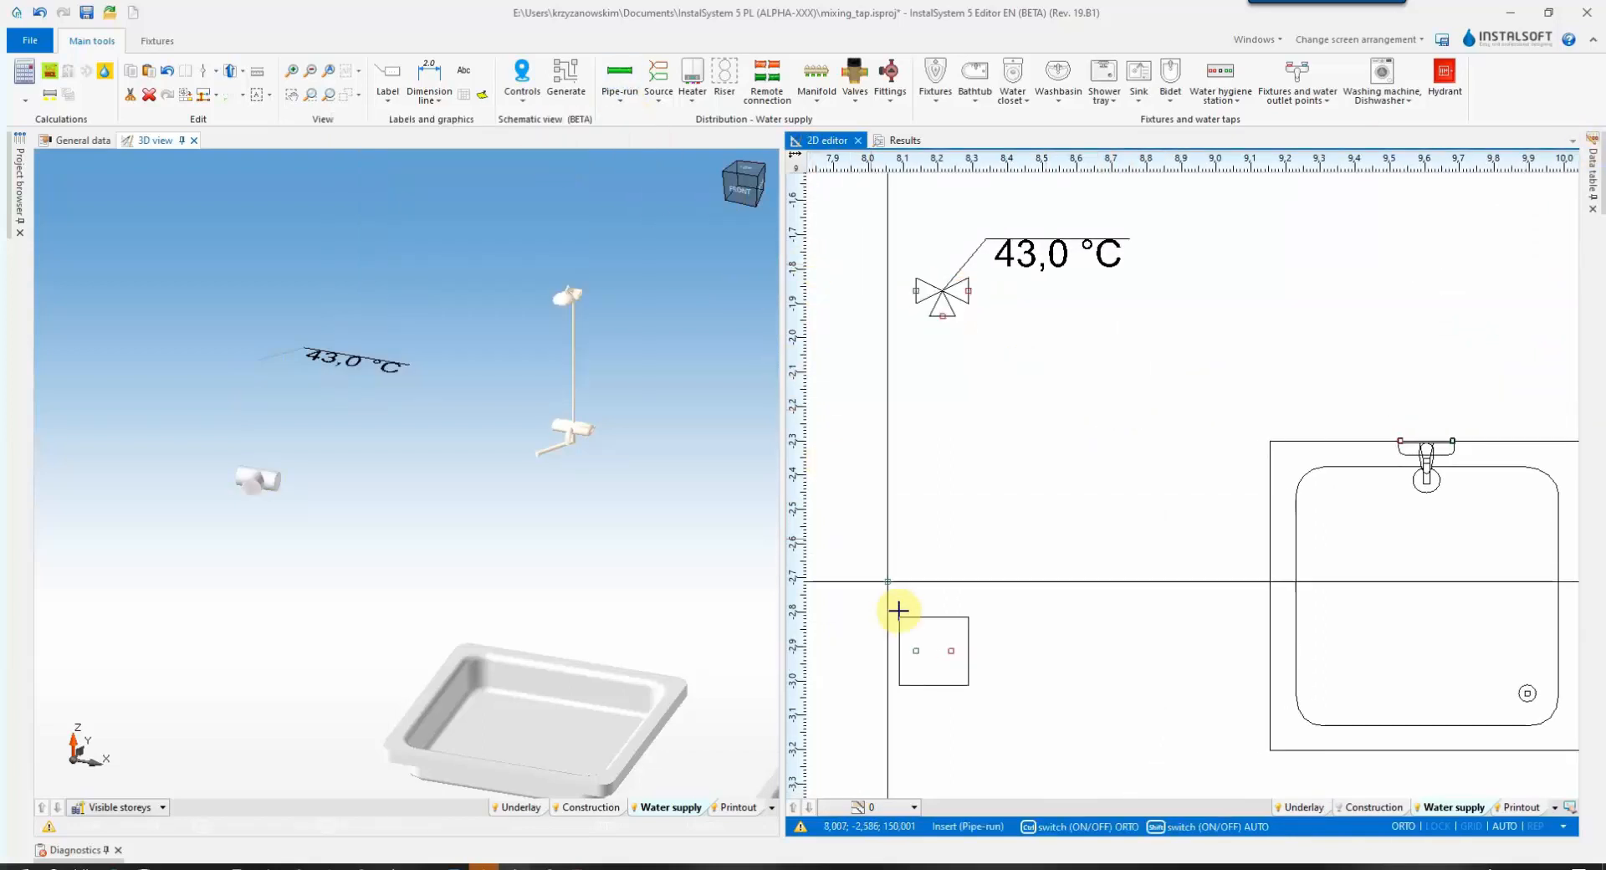
{"action": "left_click", "coordinate": [917, 650]}
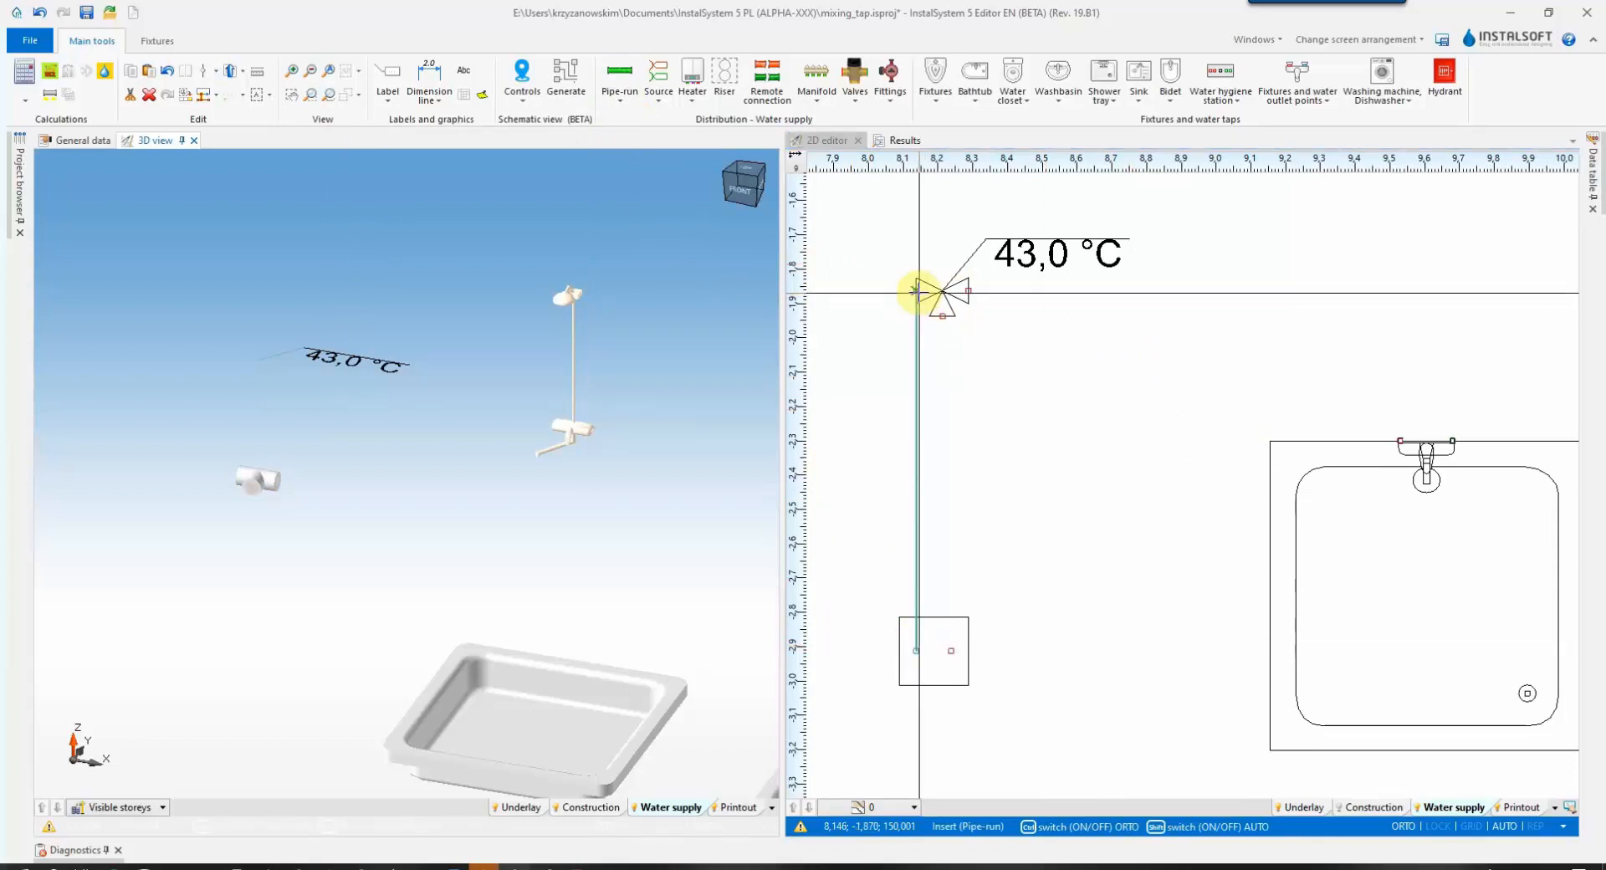
{"action": "left_click", "coordinate": [918, 293]}
Draw a hot water pipe-run from the source's hot connection to the opposite inlet of the mixing valve
{"action": "left_click", "coordinate": [620, 100]}
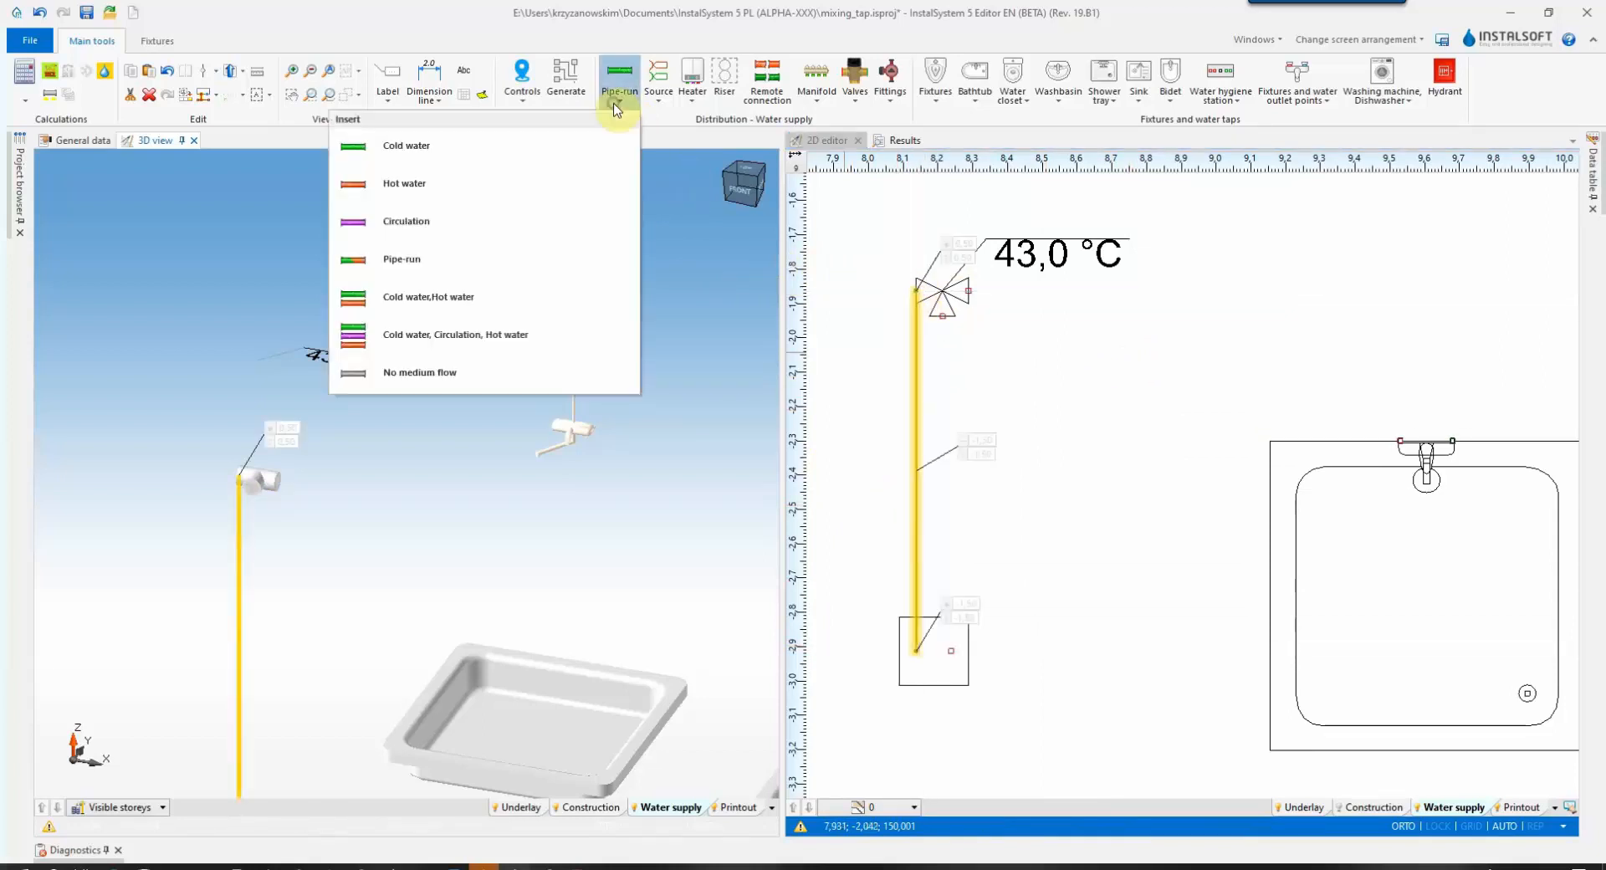
{"action": "left_click", "coordinate": [469, 191]}
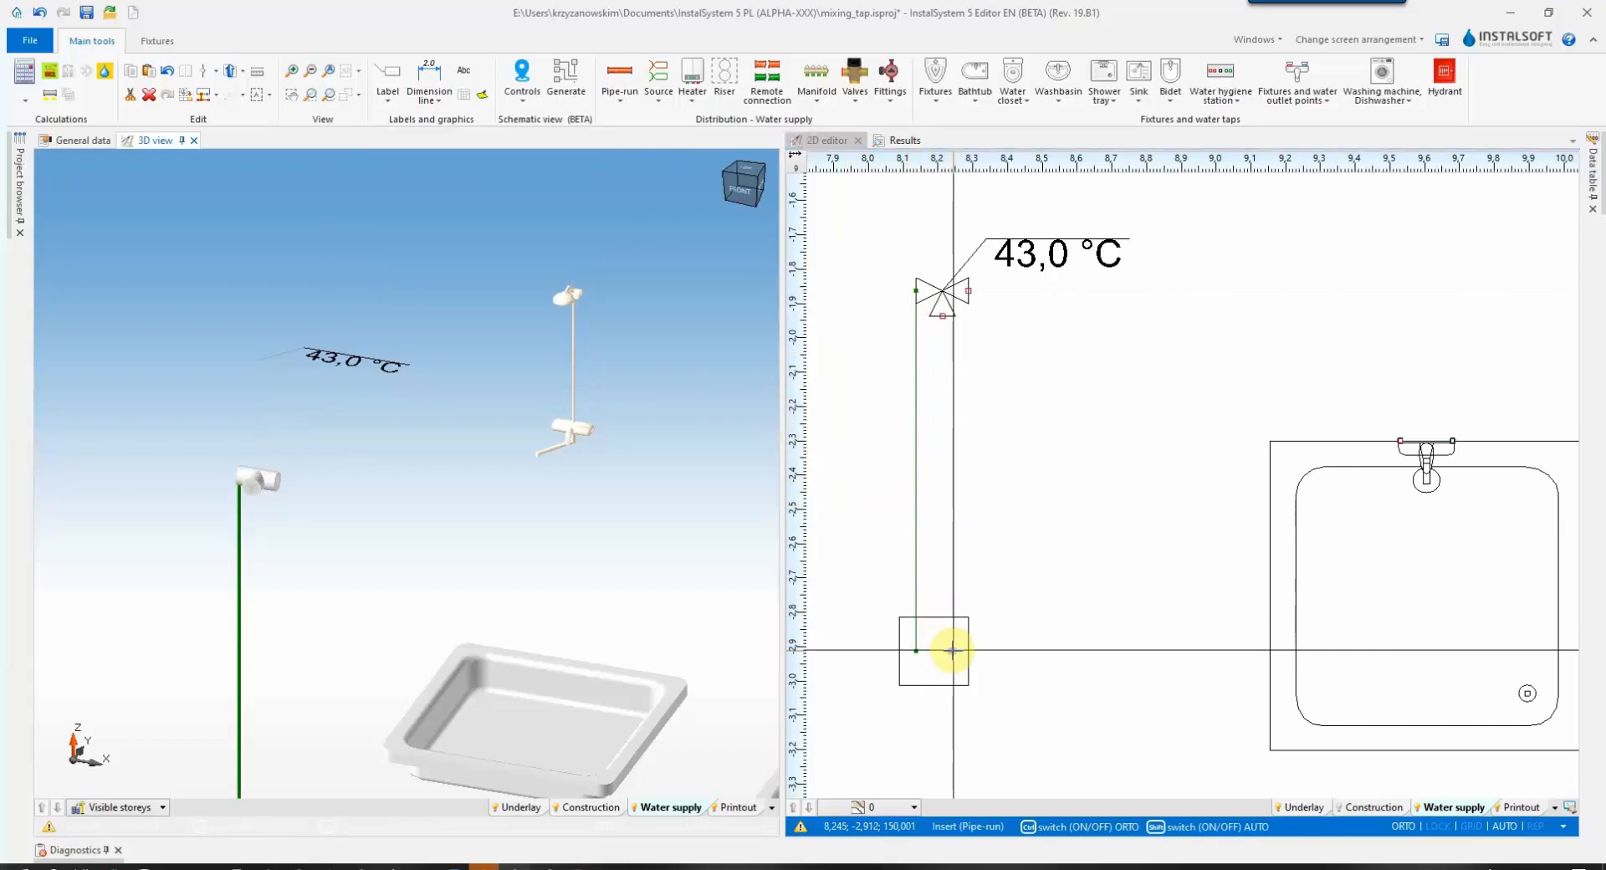
{"action": "left_click", "coordinate": [960, 520]}
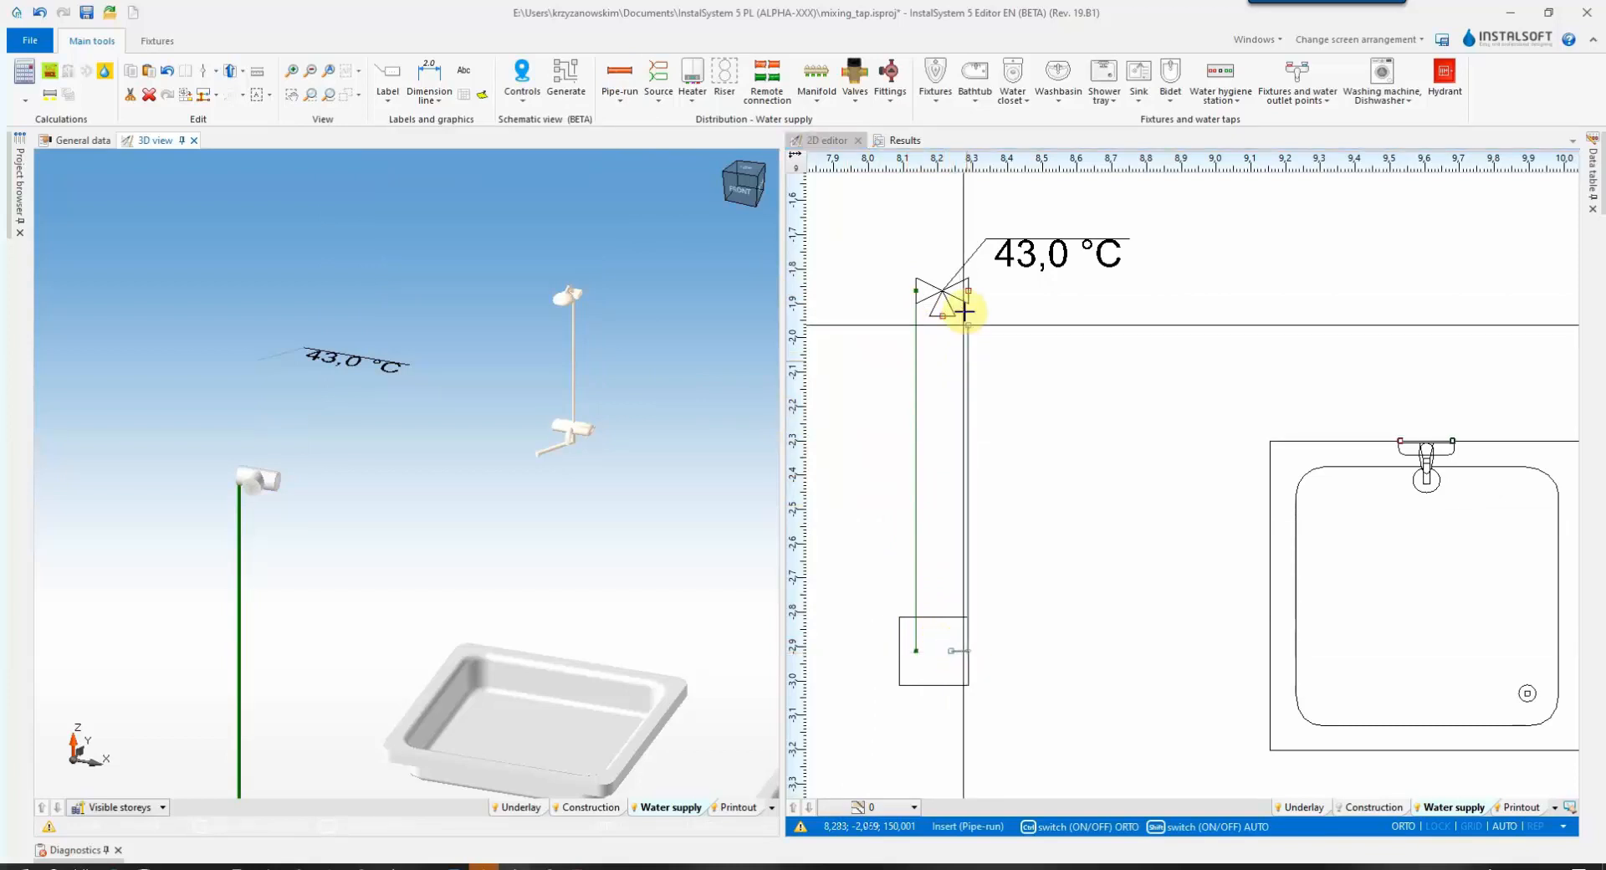
{"action": "left_click", "coordinate": [974, 292]}
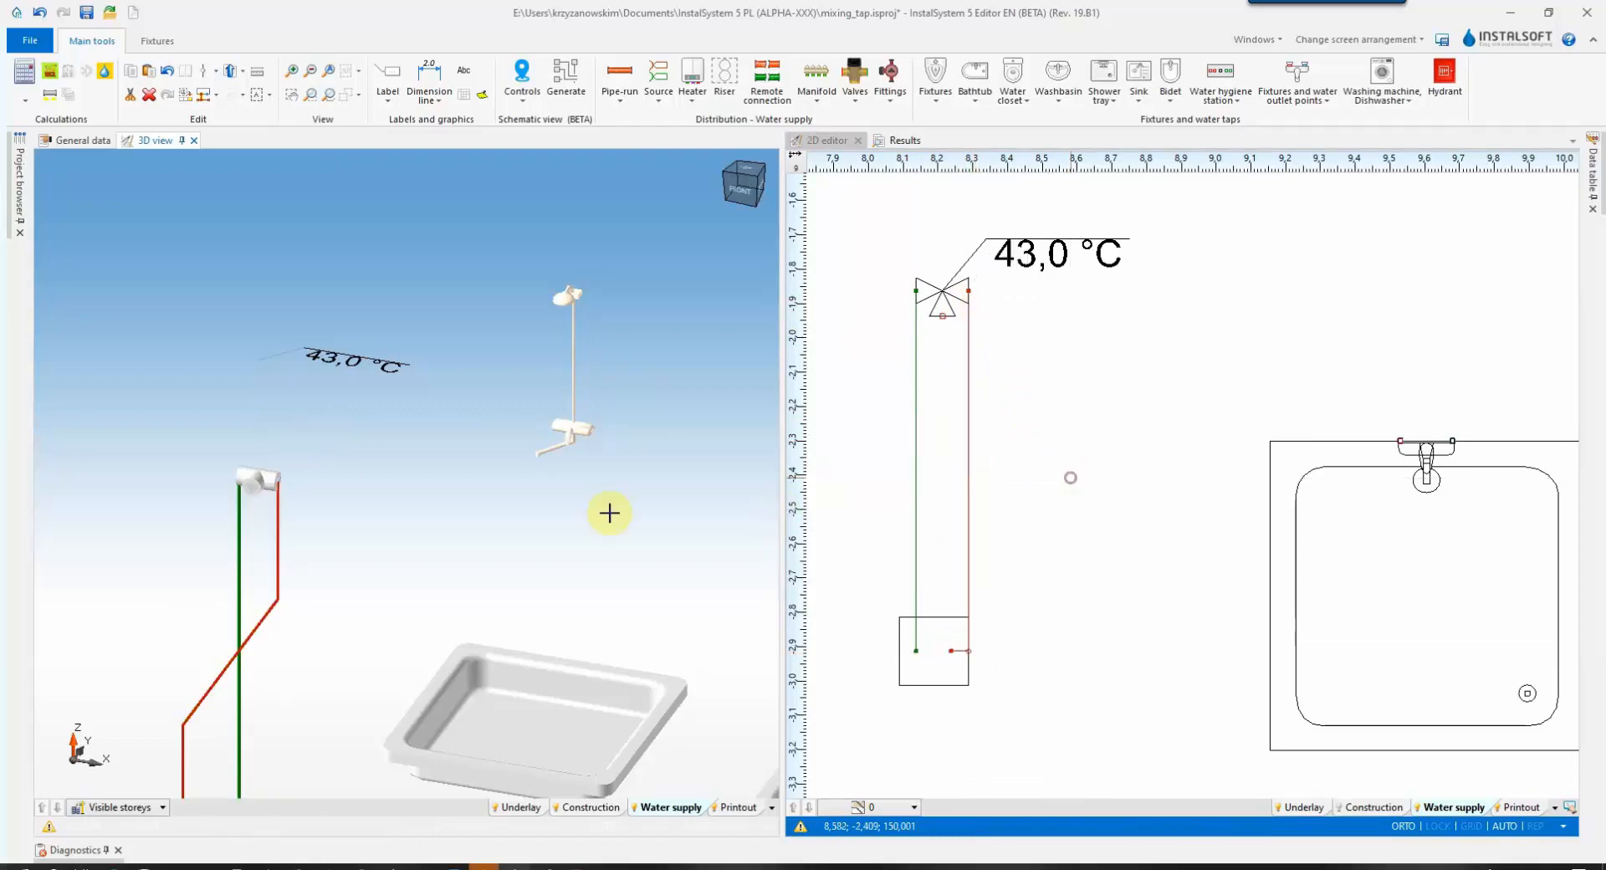
Examine the mixing valve and the pipework connecting it to the three showers in the 3D view
{"action": "scroll", "coordinate": [498, 520], "scroll_direction": "down", "scroll_amount": 6}
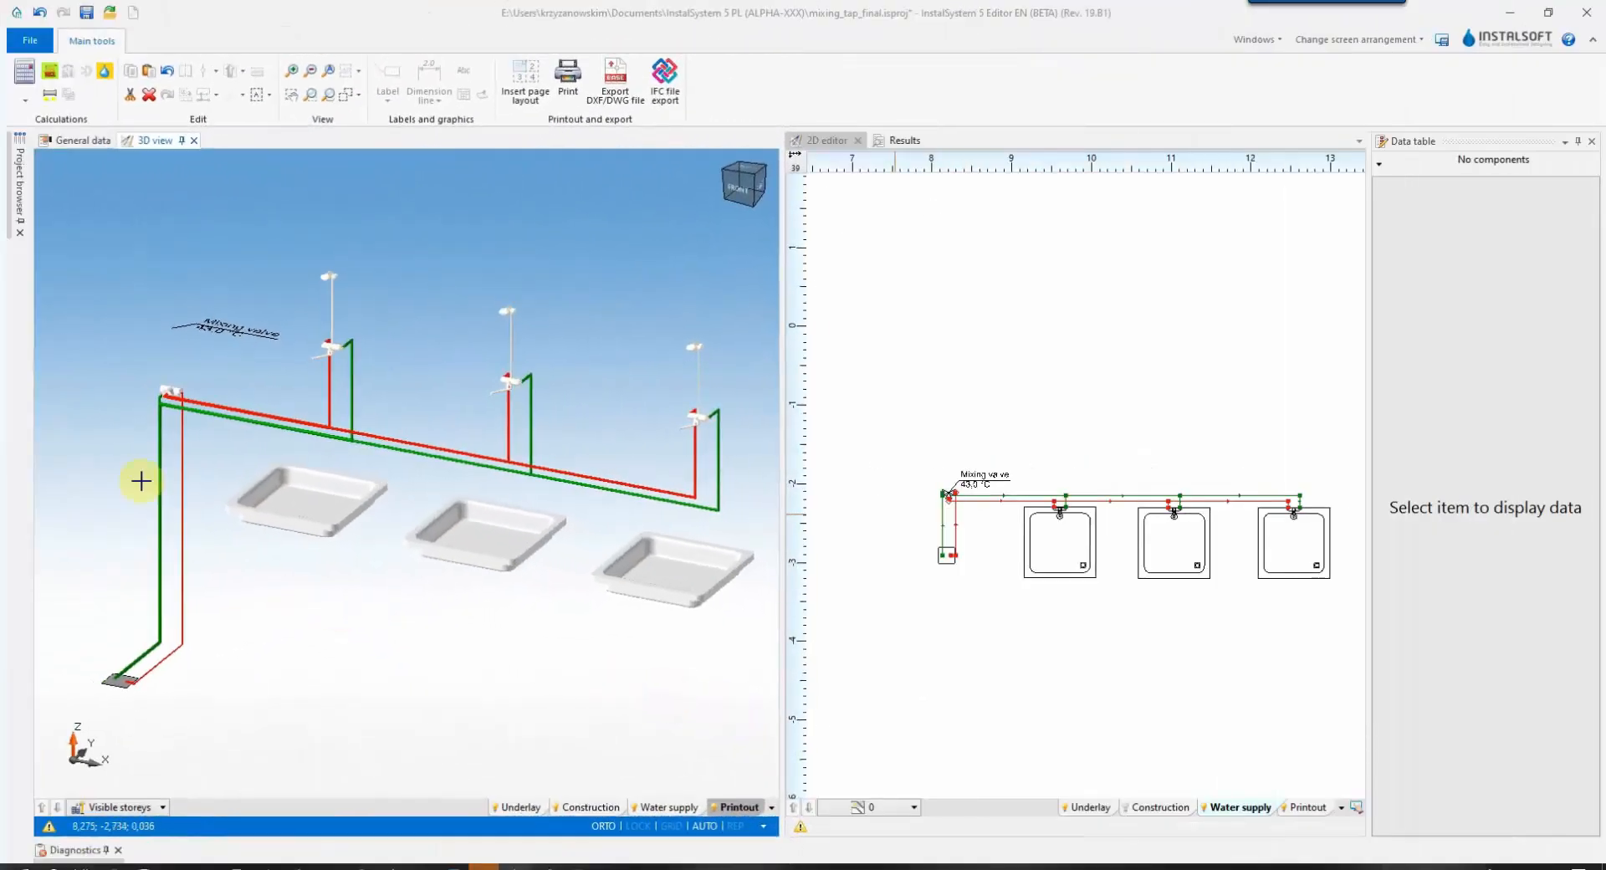
{"action": "scroll", "coordinate": [157, 444], "scroll_direction": "up", "scroll_amount": 8}
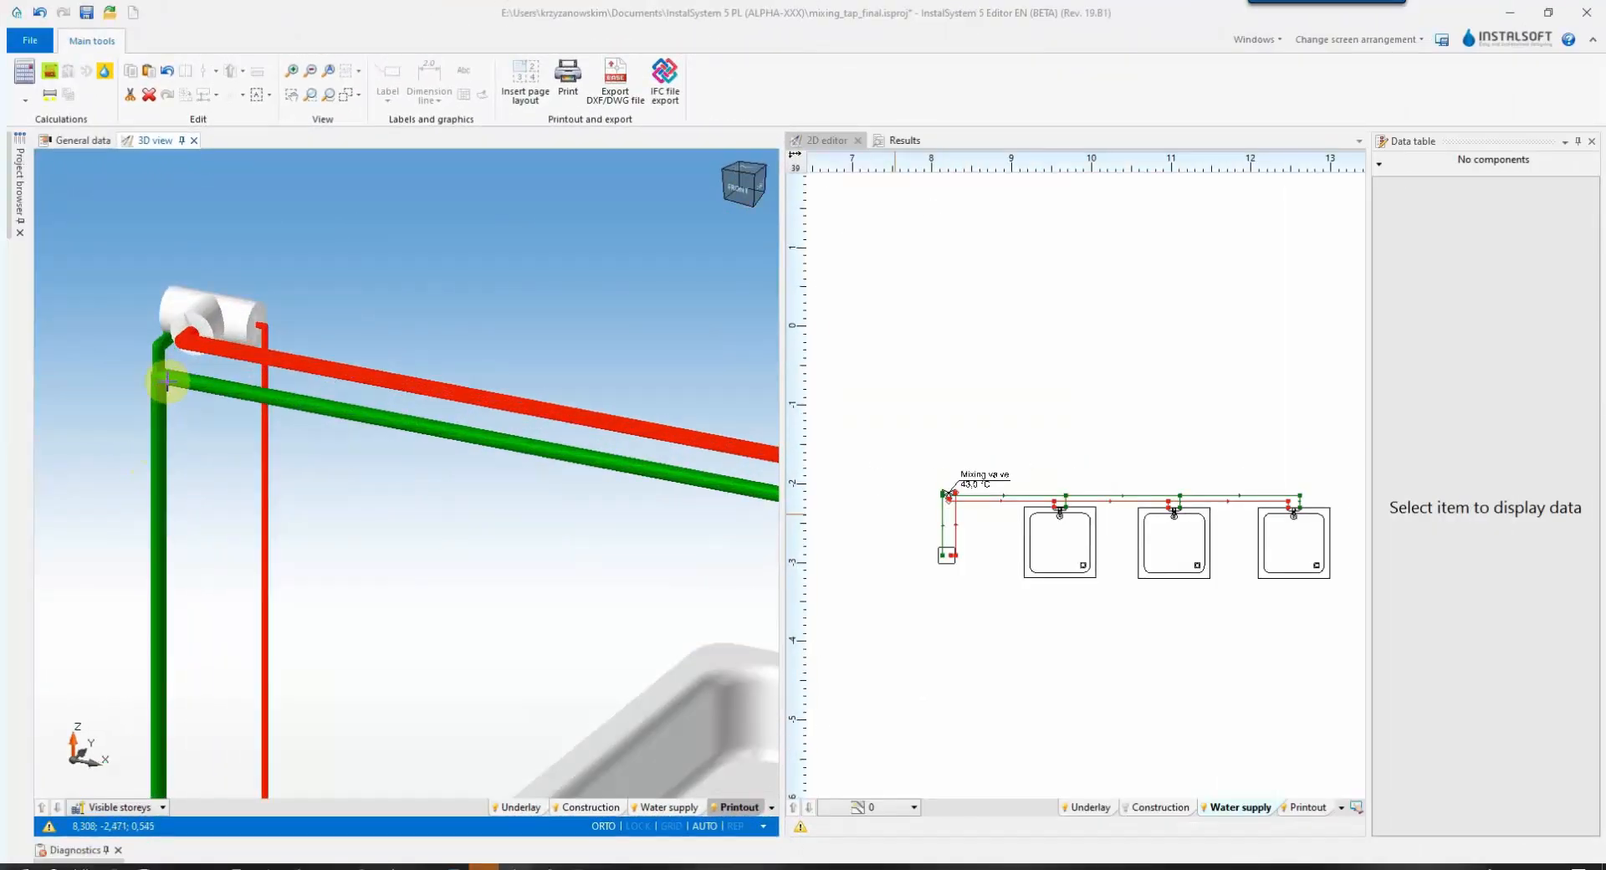
{"action": "scroll", "coordinate": [584, 555], "scroll_direction": "down", "scroll_amount": 6}
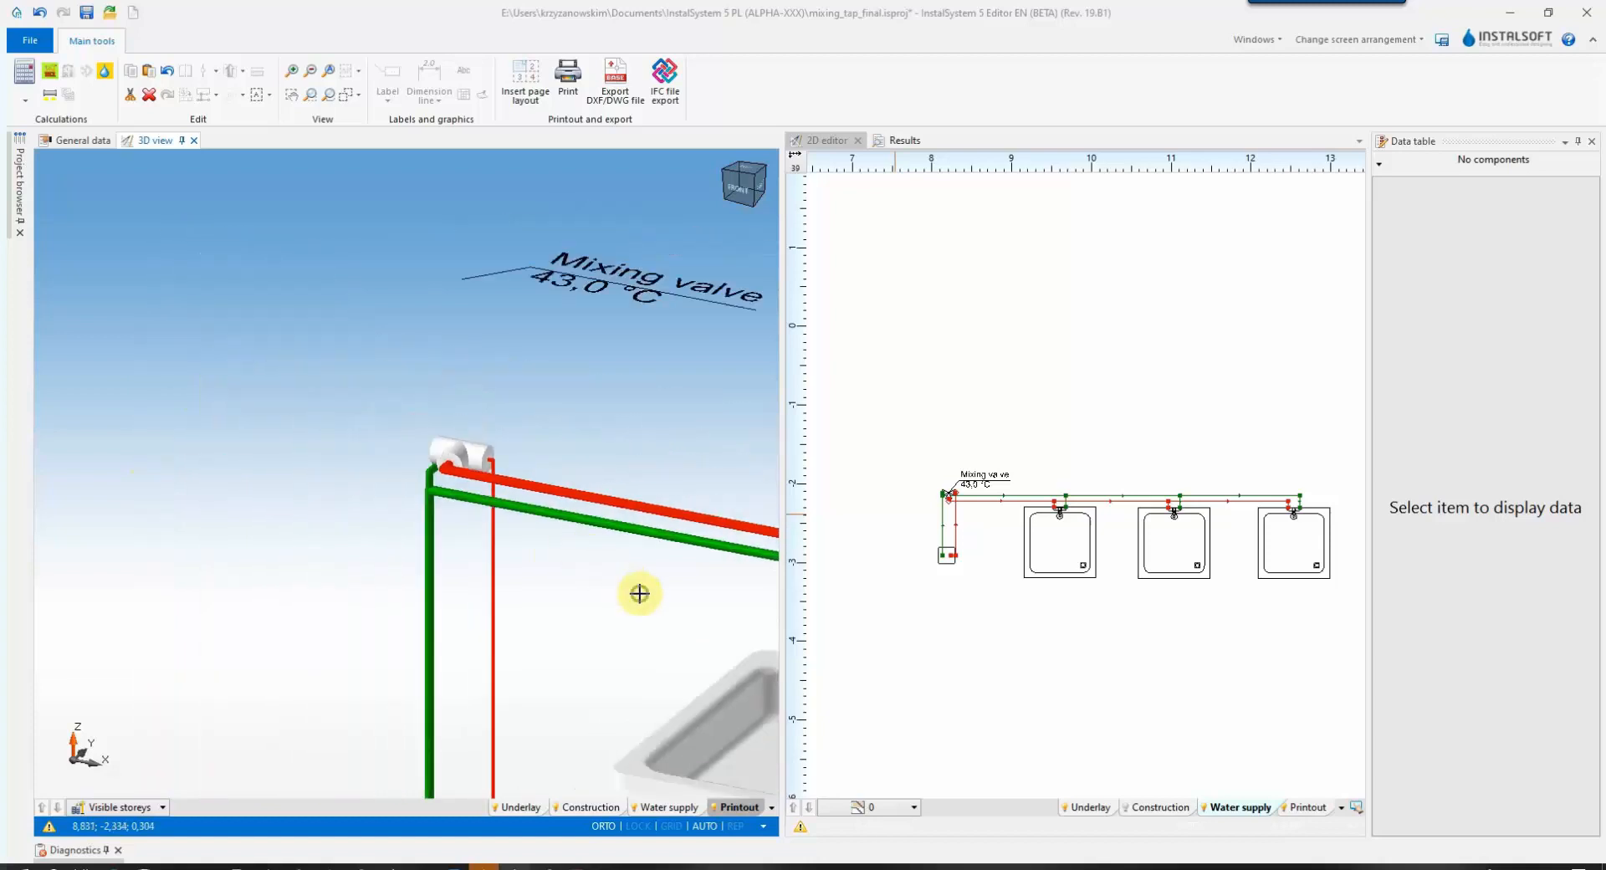
Run the calculations for the tap water installation with the mixing valve and three showers
{"action": "scroll", "coordinate": [663, 609], "scroll_direction": "down", "scroll_amount": 4}
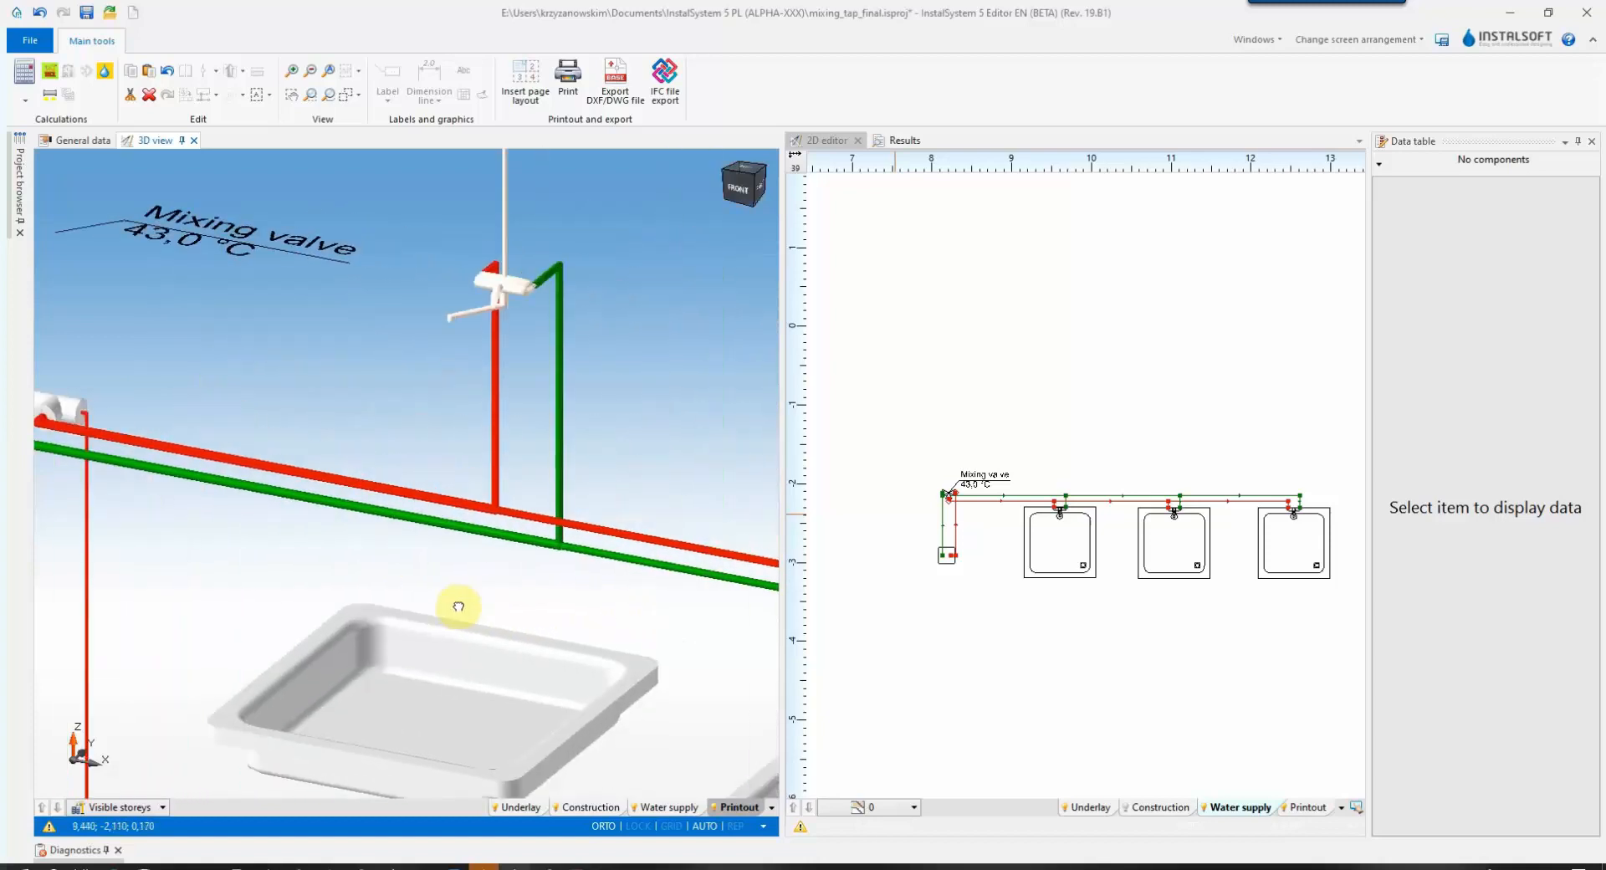
{"action": "middle_click_drag", "start_coordinate": [548, 615], "coordinate": [423, 587]}
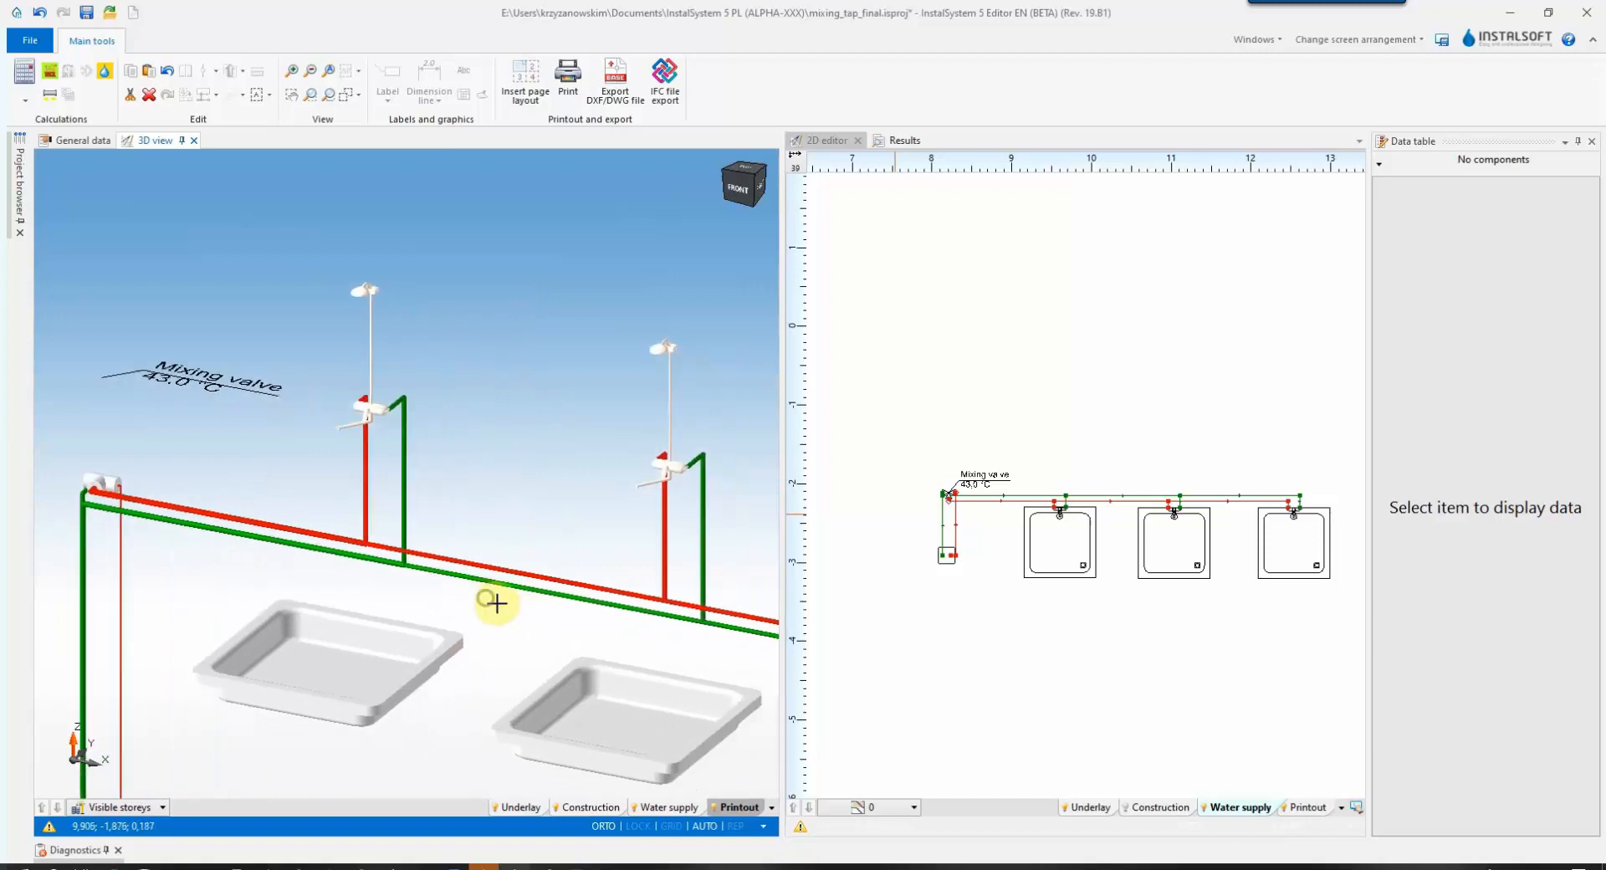
{"action": "middle_click_drag", "start_coordinate": [667, 634], "coordinate": [480, 593]}
{"action": "middle_click_drag", "start_coordinate": [617, 628], "coordinate": [527, 552]}
{"action": "scroll", "coordinate": [574, 599], "scroll_direction": "down", "scroll_amount": 4}
{"action": "middle_click_drag", "start_coordinate": [1011, 615], "coordinate": [973, 601]}
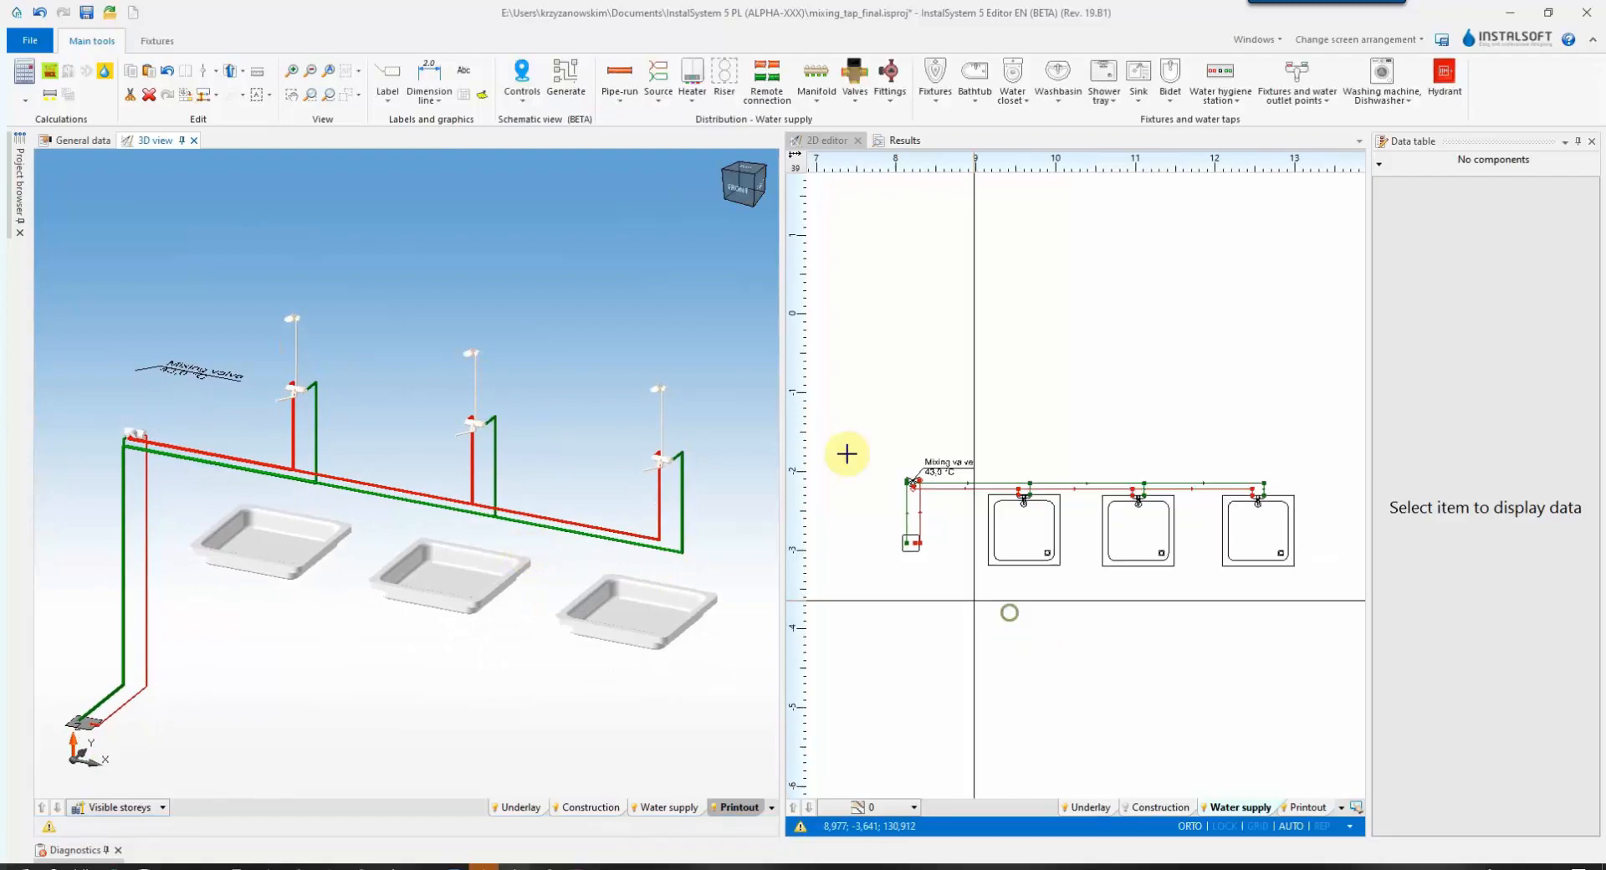
{"action": "left_click", "coordinate": [25, 74]}
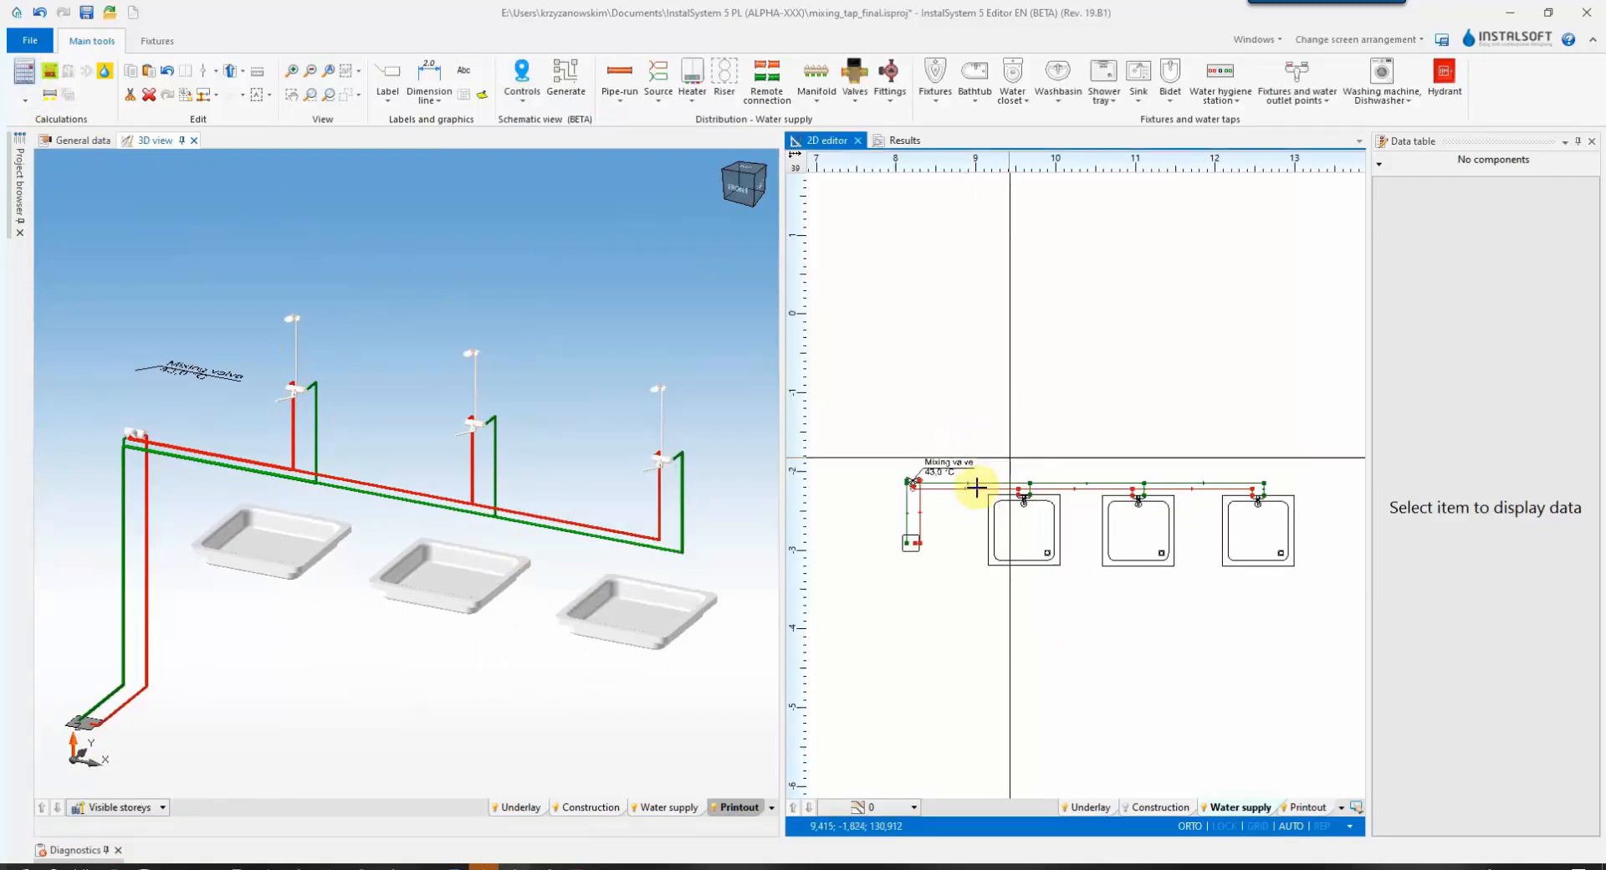
Examine the mixing valve and the flow directions of its connected hot and cold pipe-runs in the 2D plan
{"action": "scroll", "coordinate": [939, 491], "scroll_direction": "up", "scroll_amount": 4}
{"action": "scroll", "coordinate": [890, 490], "scroll_direction": "up", "scroll_amount": 3}
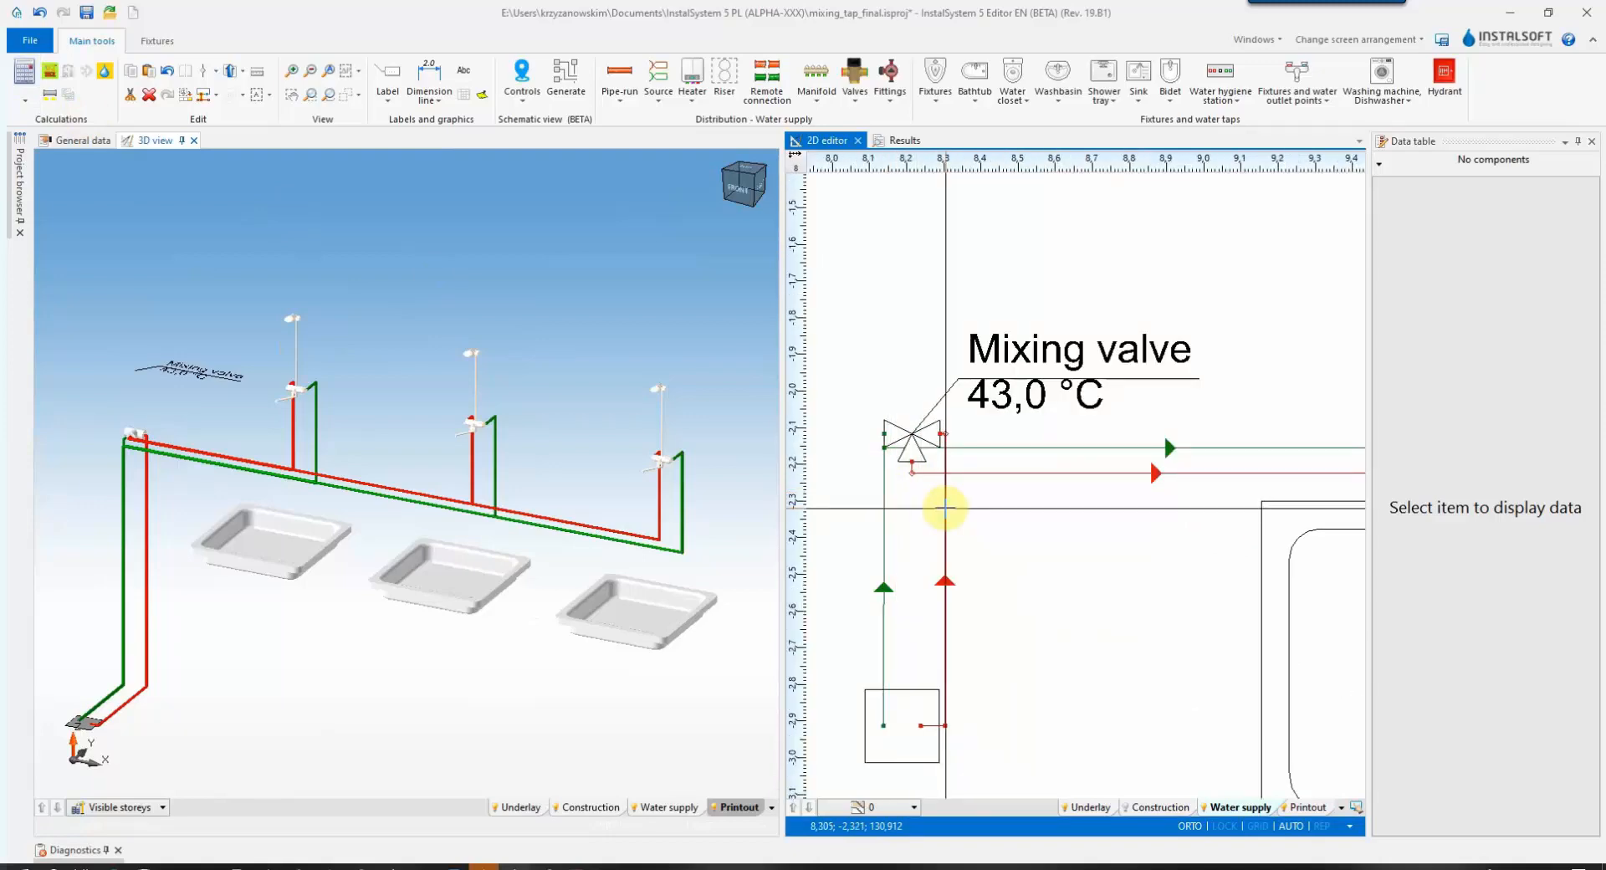
{"action": "mouse_move", "coordinate": [944, 507]}
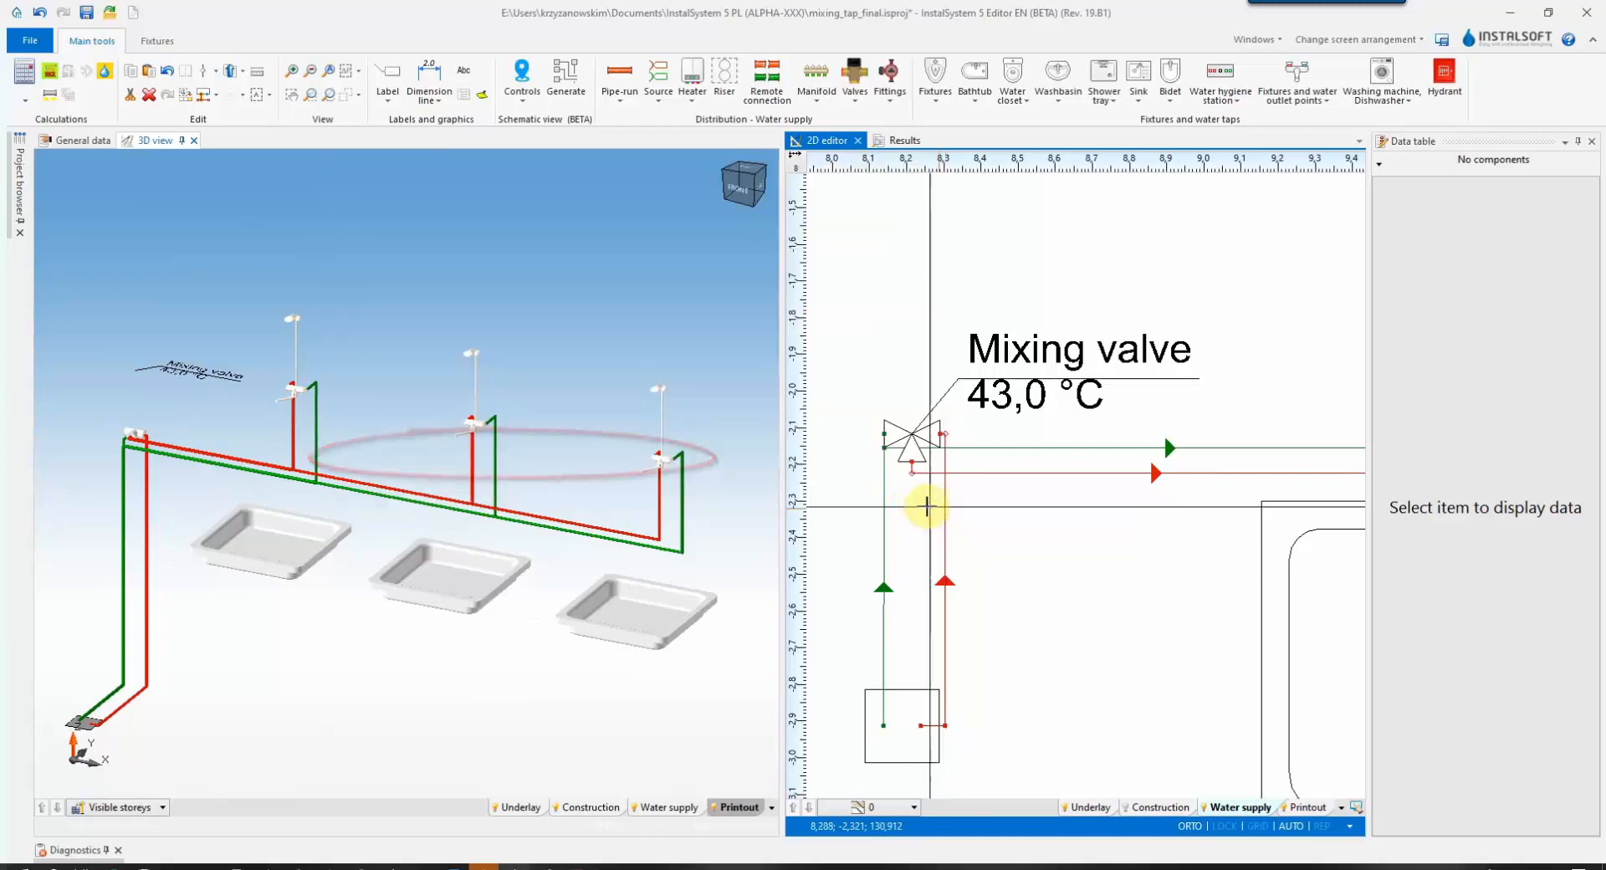
{"action": "mouse_move", "coordinate": [883, 507]}
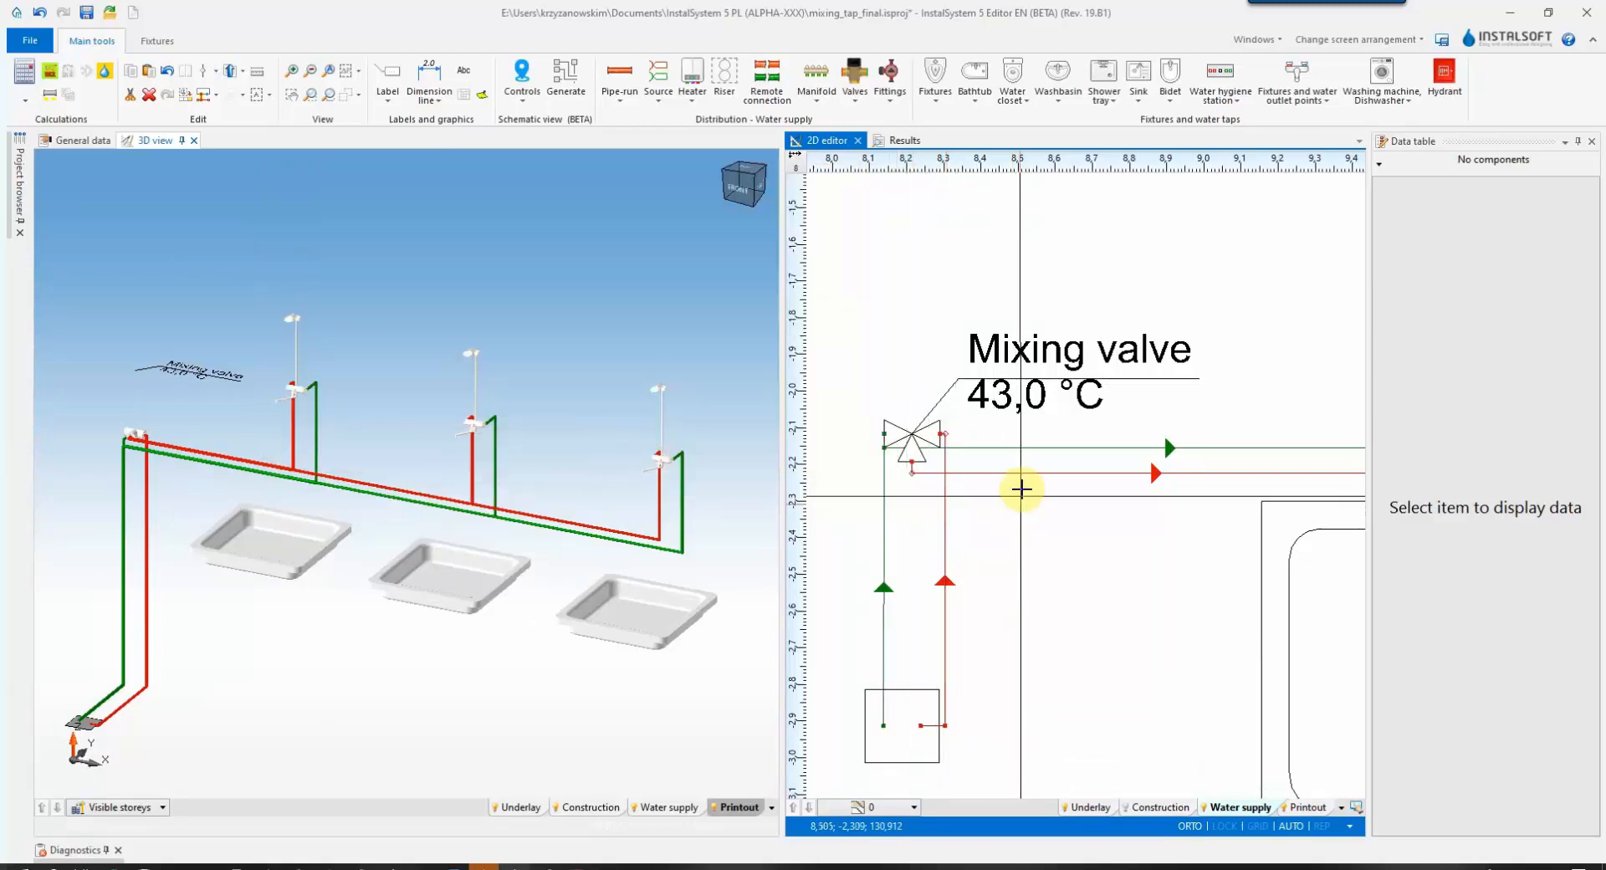
{"action": "mouse_move", "coordinate": [1023, 474]}
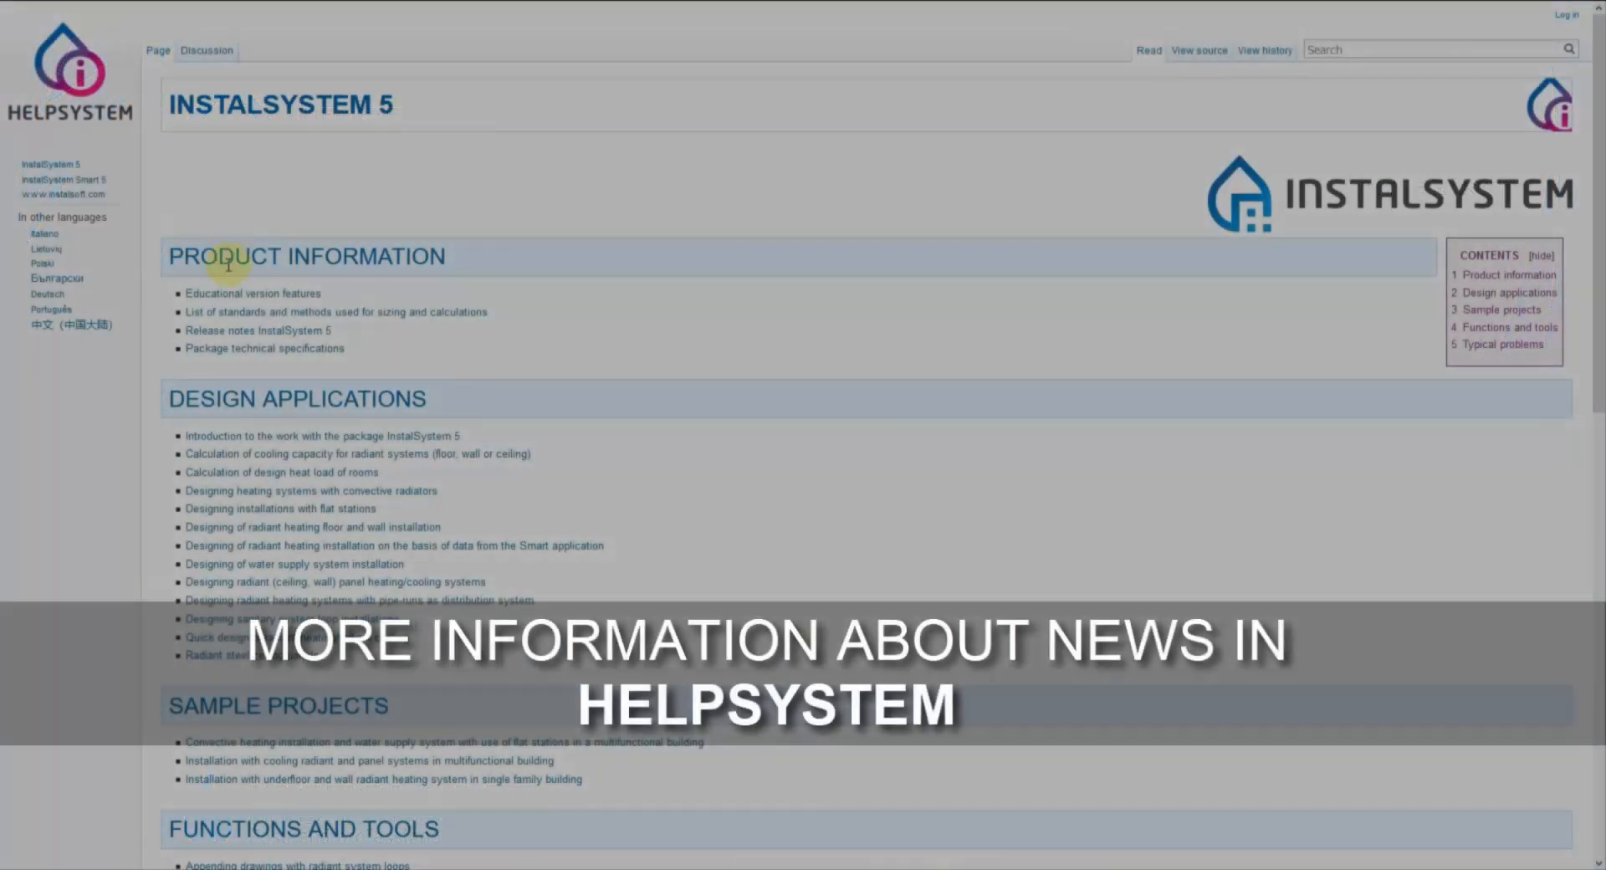
Open the InstalSystem 5 release notes in the HelpSystem wiki and read through the changes listed for Rev. 18.0
{"action": "left_click", "coordinate": [232, 331]}
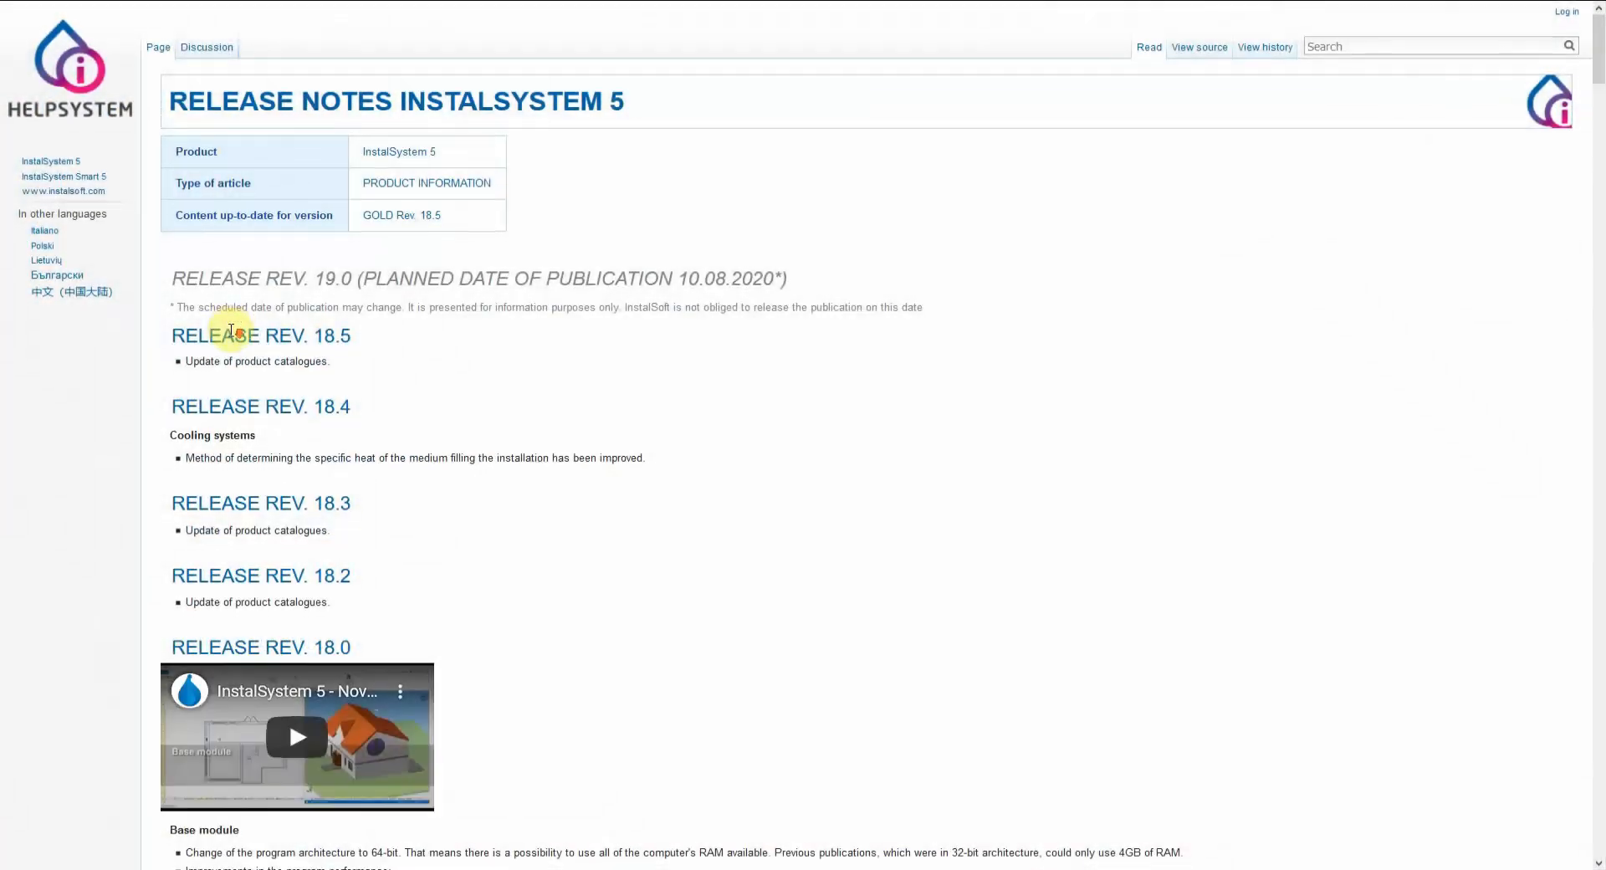
{"action": "scroll", "coordinate": [237, 334], "scroll_direction": "down", "scroll_amount": 1}
{"action": "scroll", "coordinate": [237, 334], "scroll_direction": "down", "scroll_amount": 2}
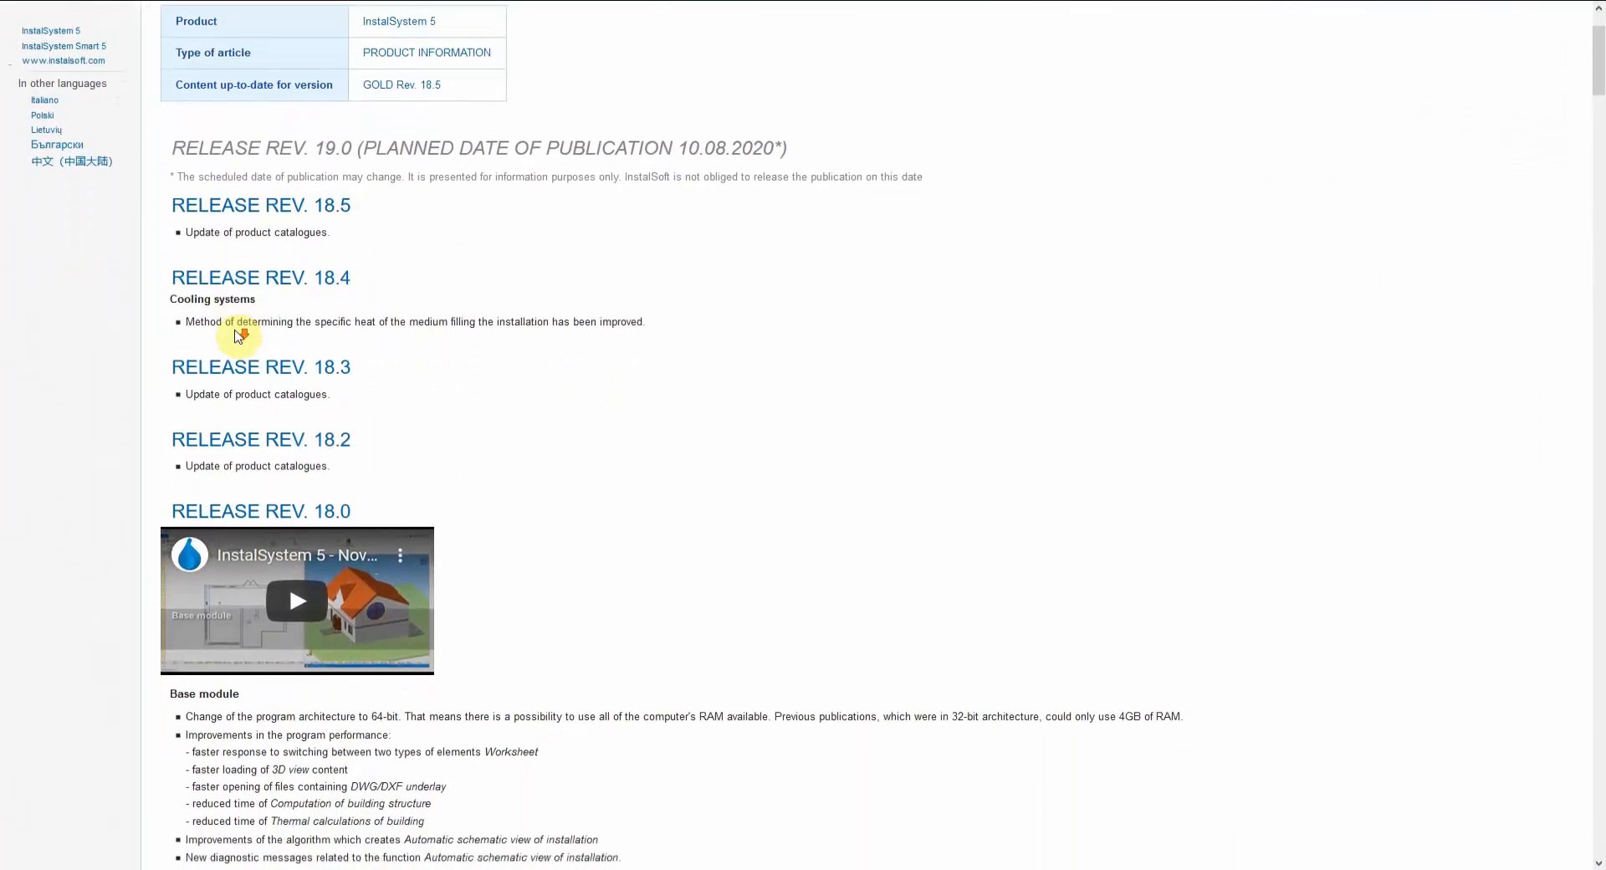
{"action": "scroll", "coordinate": [237, 331], "scroll_direction": "down", "scroll_amount": 3}
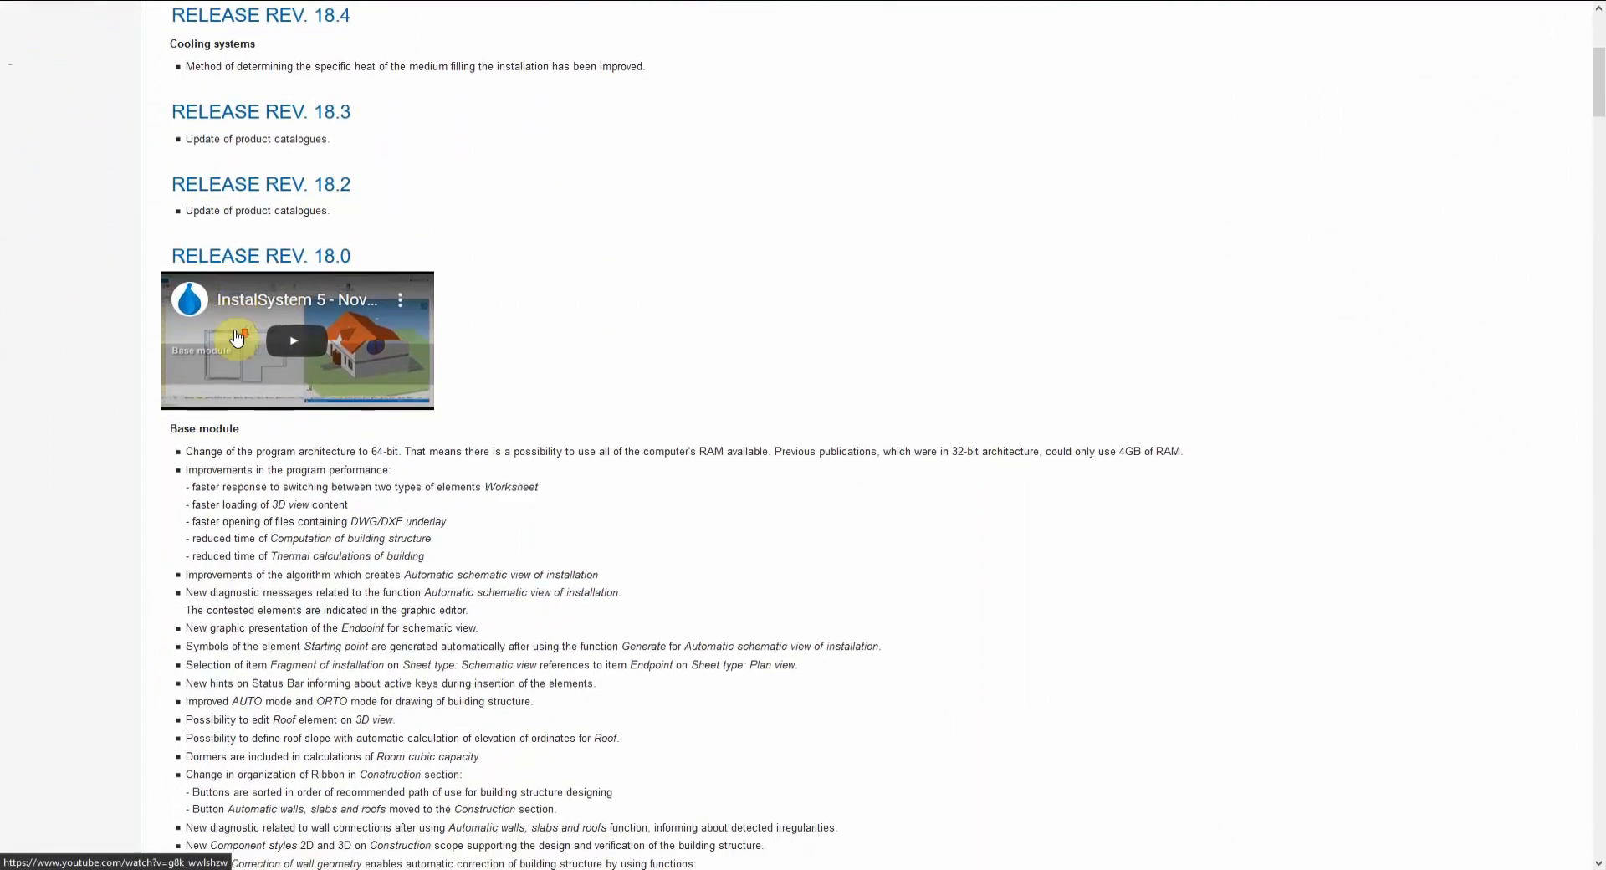
{"action": "scroll", "coordinate": [237, 331], "scroll_direction": "down", "scroll_amount": 4}
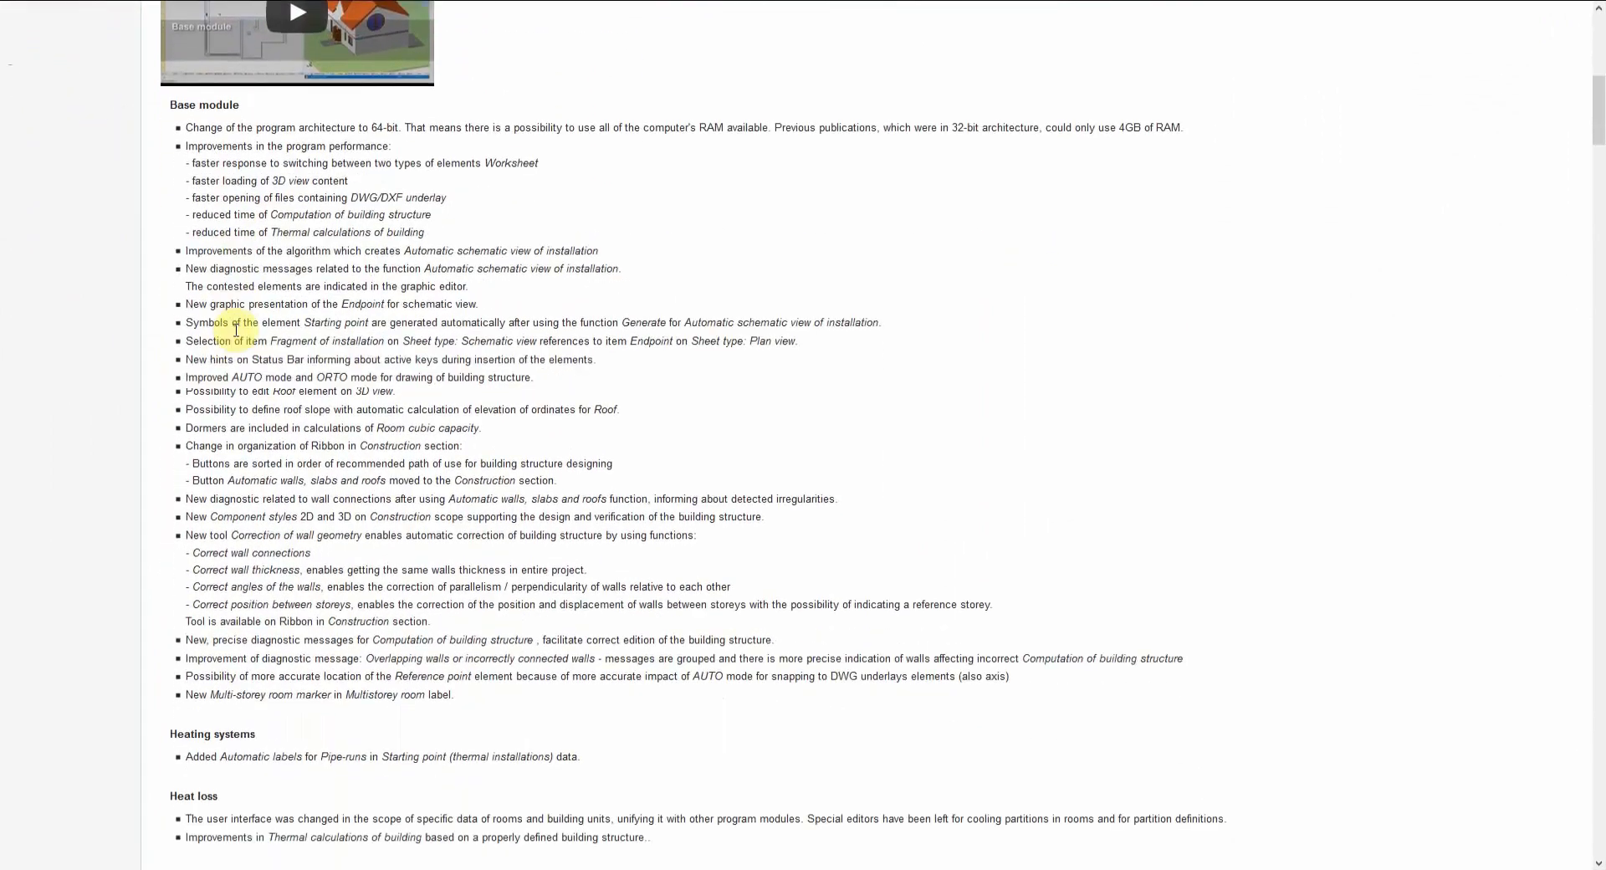
{"action": "scroll", "coordinate": [237, 334], "scroll_direction": "down", "scroll_amount": 3}
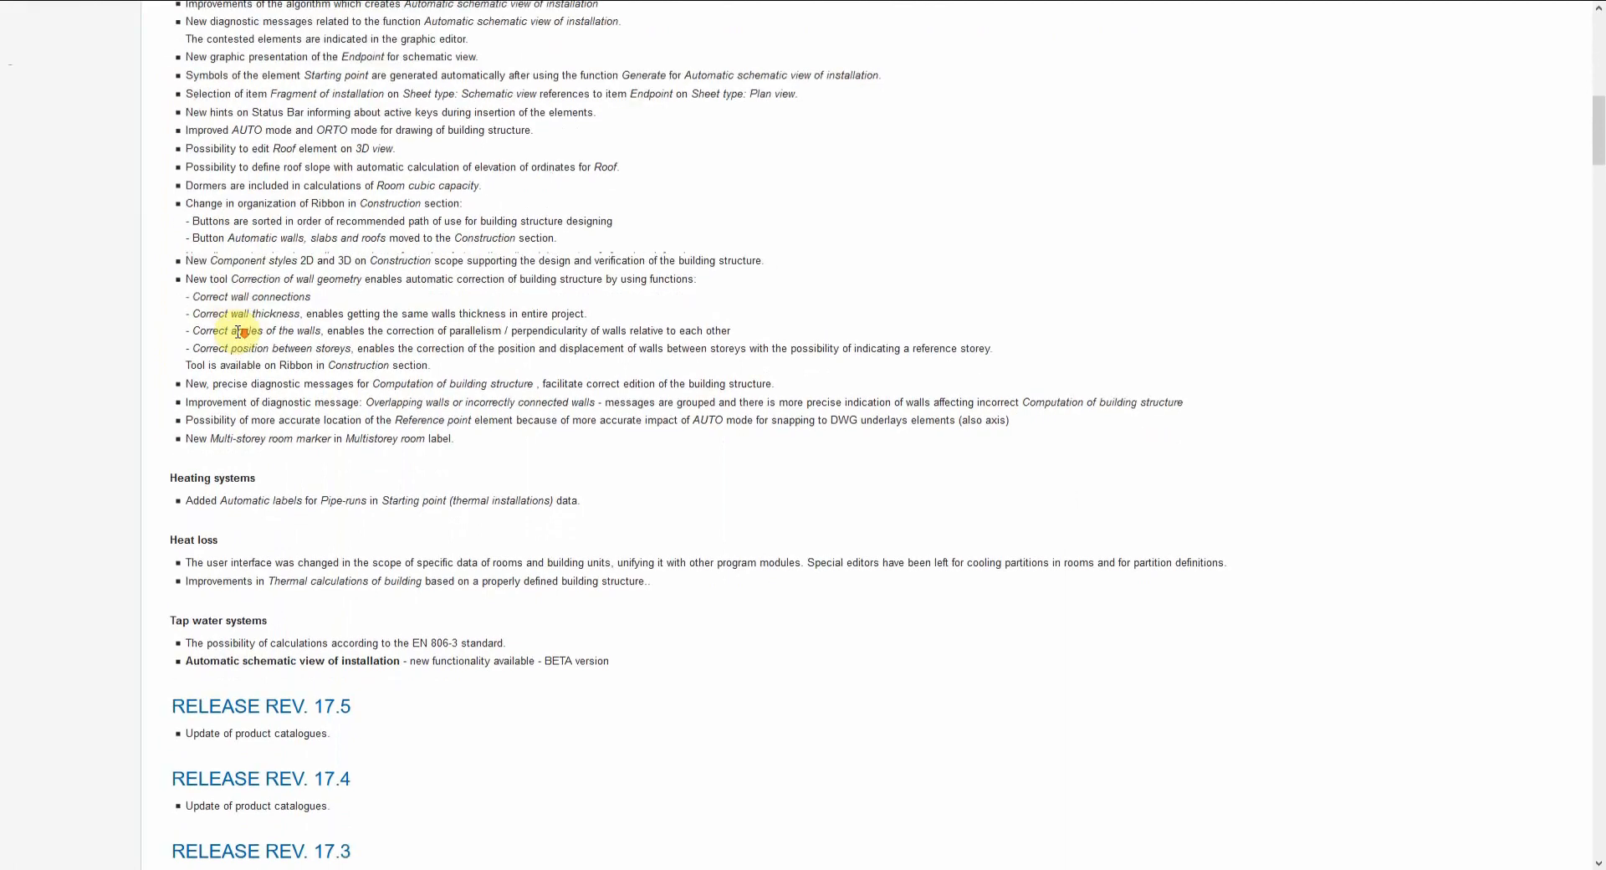